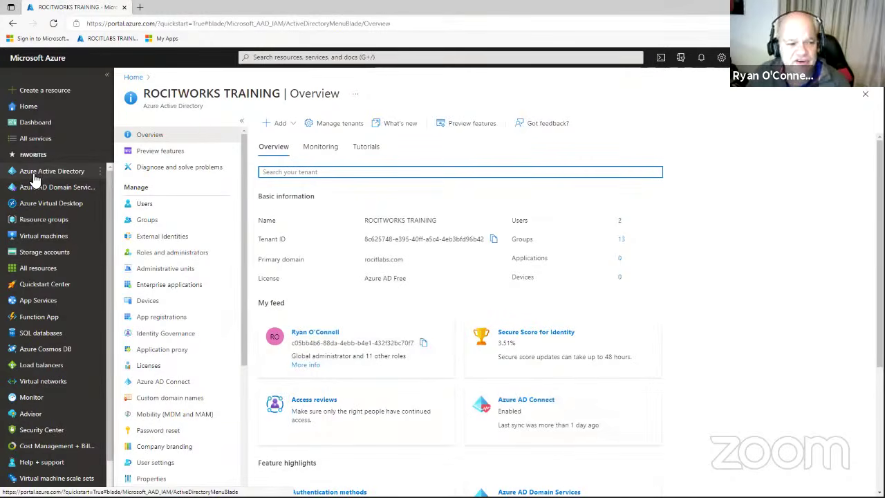
Open the ROCITWORKS TRAINING directory's Users page, which lists 2 users.
{"action": "left_click", "coordinate": [291, 58]}
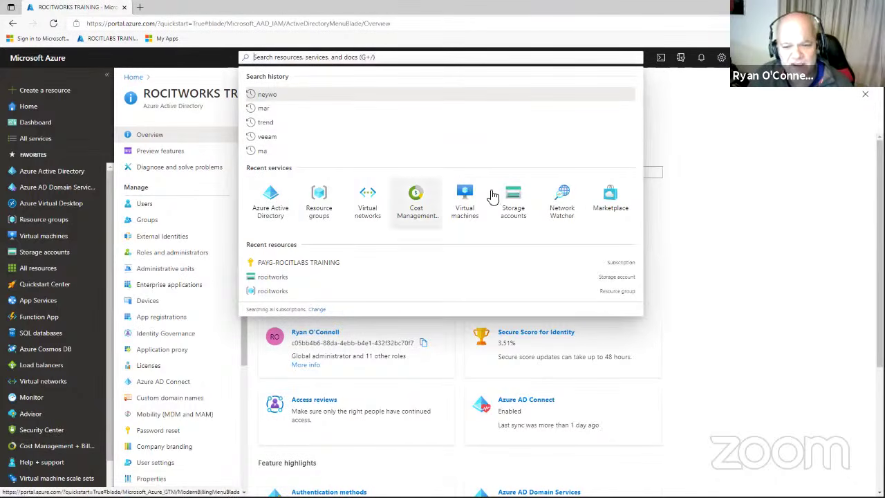
{"action": "left_click", "coordinate": [60, 172]}
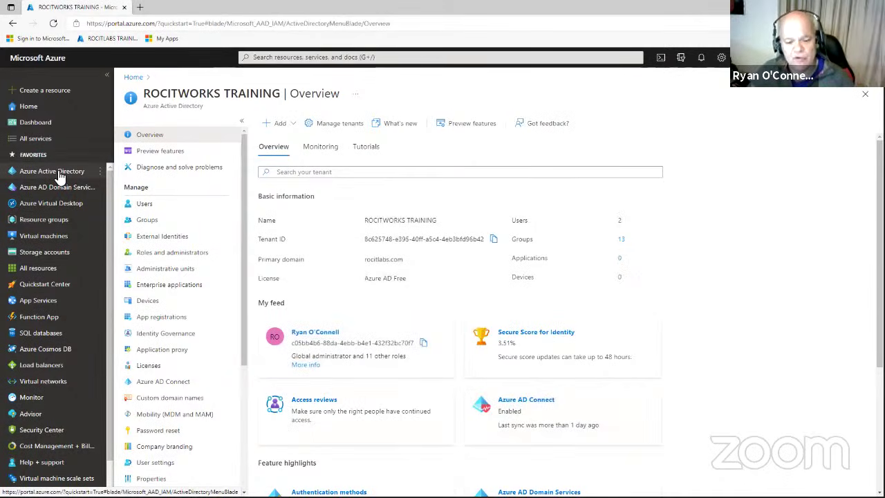
{"action": "left_click", "coordinate": [144, 205]}
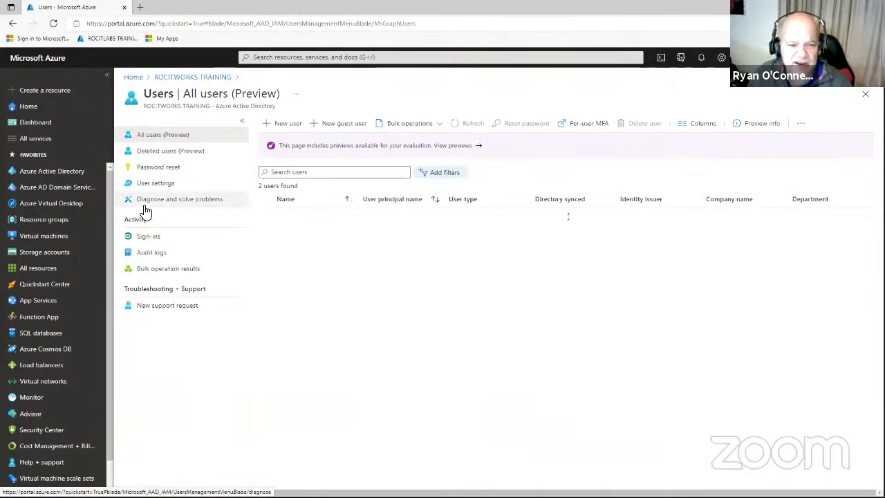
Start a new user and choose rocitlabs.com as the user name domain.
{"action": "left_click", "coordinate": [278, 125]}
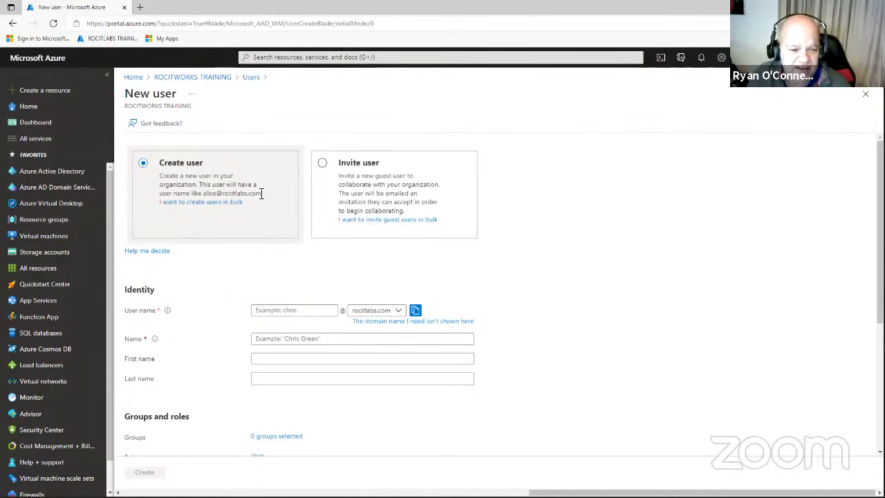
{"action": "left_click", "coordinate": [400, 311]}
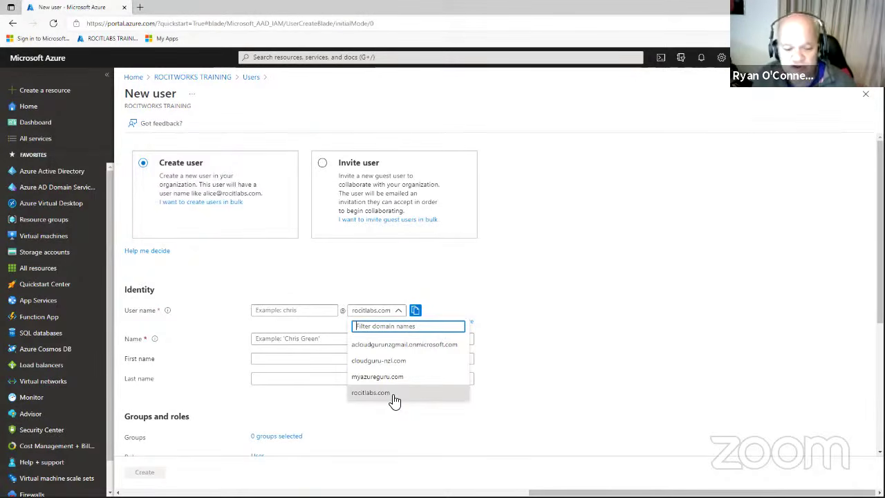
{"action": "left_click", "coordinate": [392, 397]}
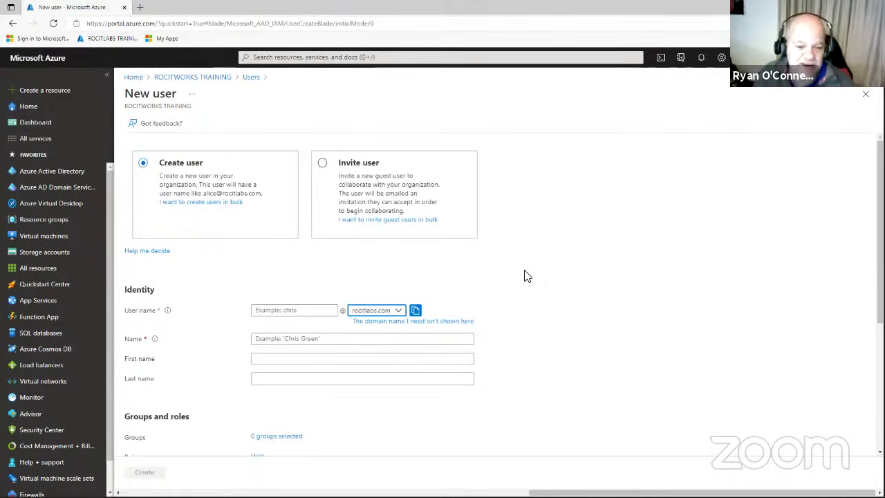
{"action": "left_click", "coordinate": [308, 311]}
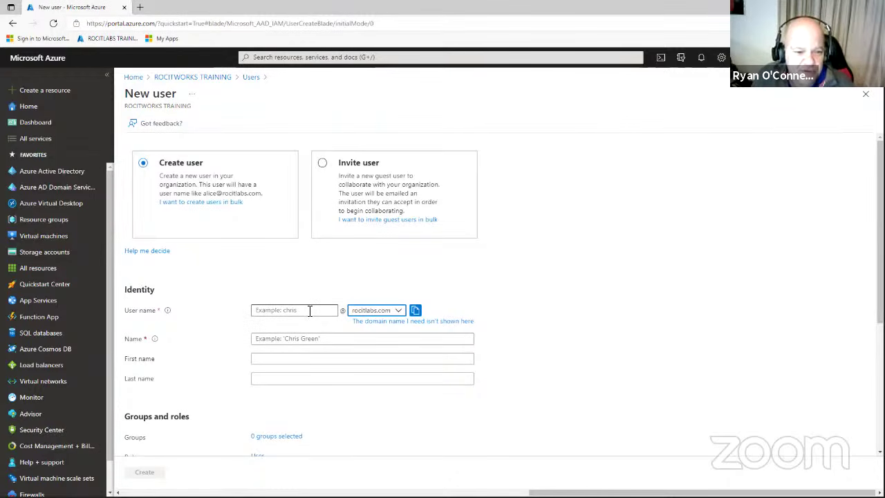
Enter the new user's user name, display name, first name and last name.
{"action": "left_click", "coordinate": [309, 310]}
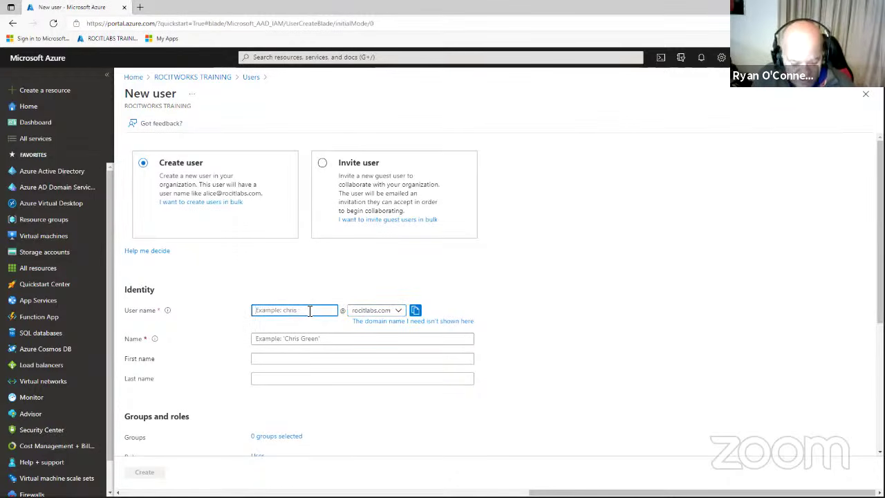
{"action": "type", "text": "beth"}
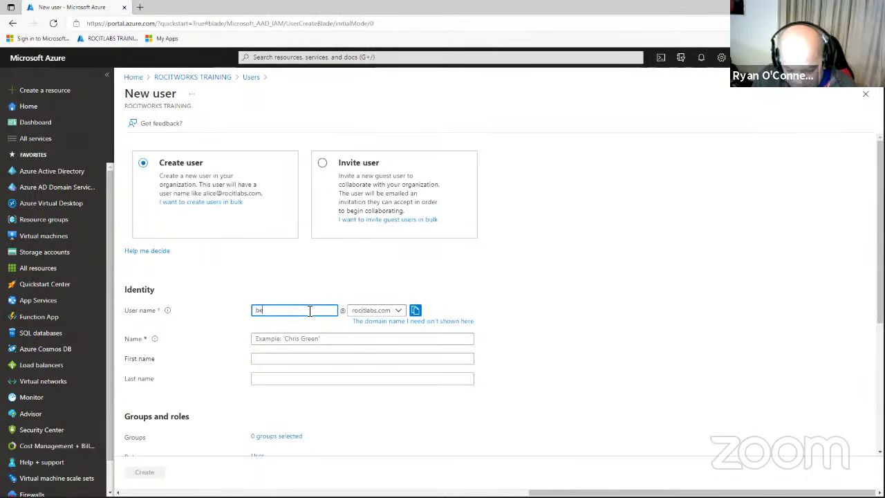
{"action": "left_click", "coordinate": [310, 339]}
{"action": "left_click", "coordinate": [310, 338]}
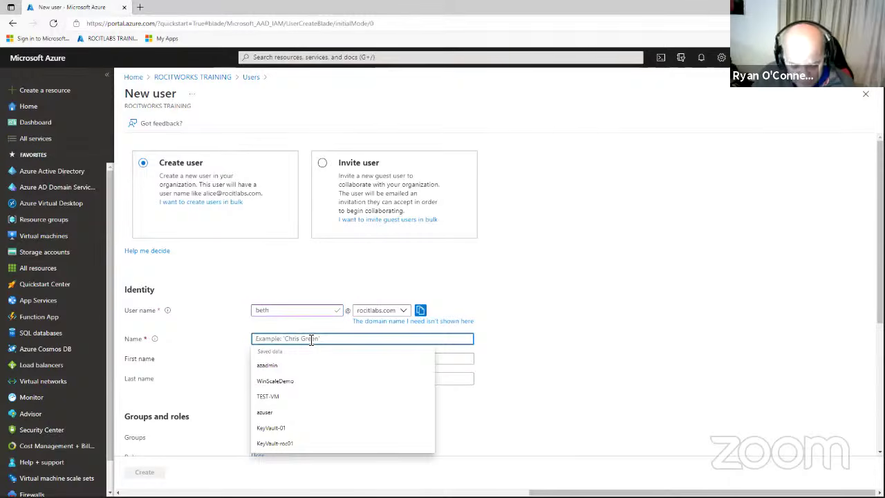
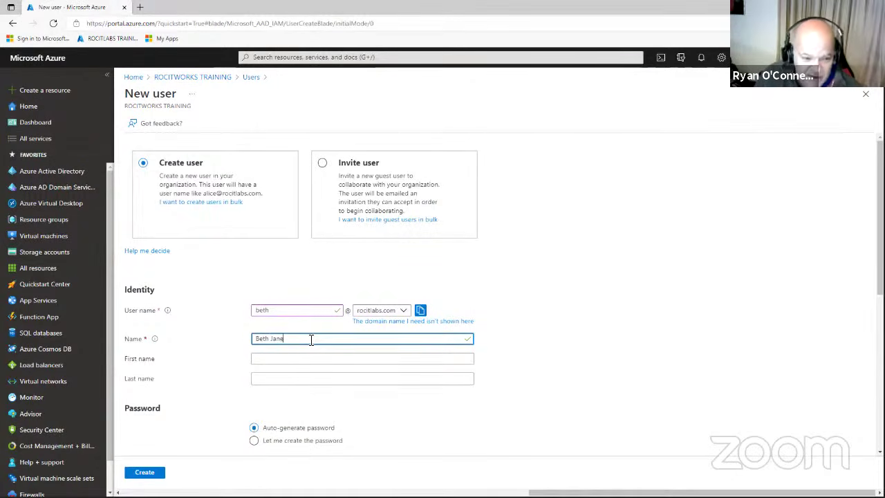
{"action": "left_click", "coordinate": [295, 356]}
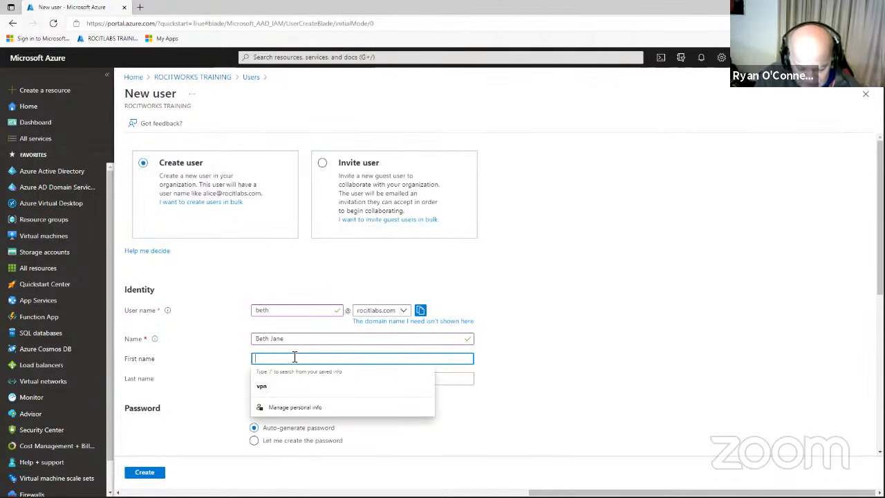
{"action": "type", "text": "Beth"}
{"action": "left_click", "coordinate": [286, 378]}
{"action": "type", "text": "Jane"}
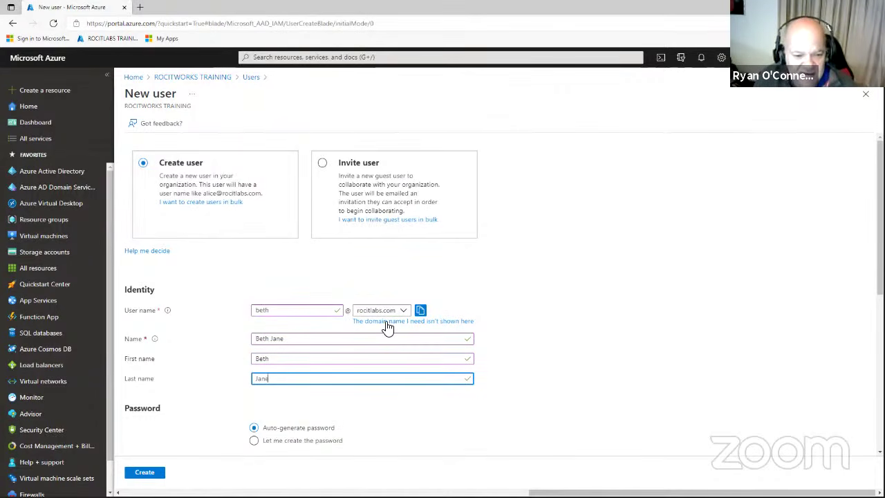
{"action": "scroll", "coordinate": [386, 326], "scroll_direction": "down", "scroll_amount": 2}
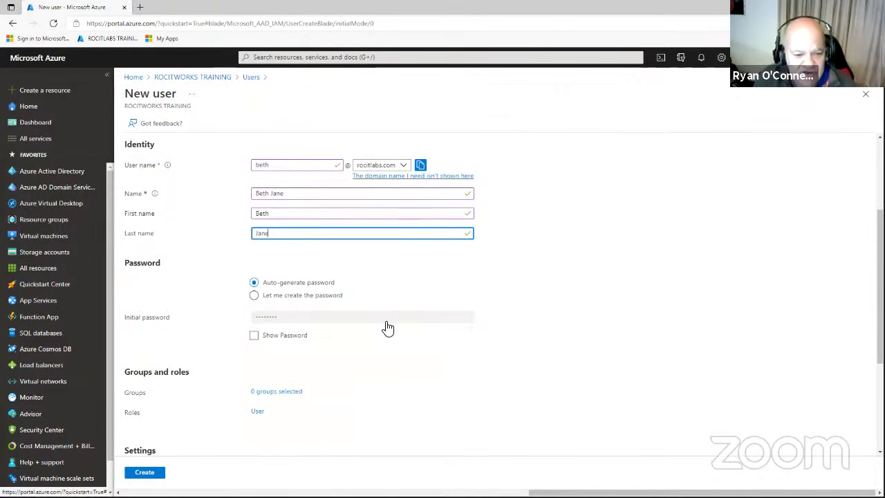
Choose a self-created initial password, enter it, and create the user.
{"action": "left_click", "coordinate": [254, 336]}
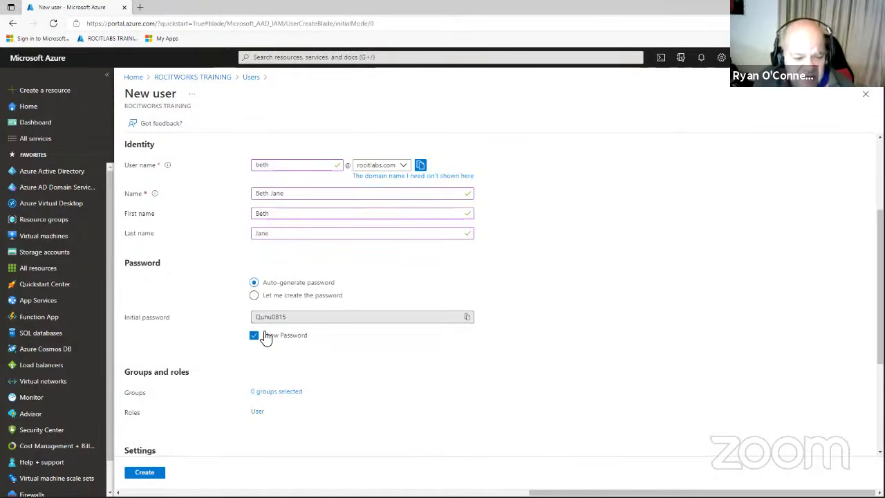
{"action": "left_click", "coordinate": [254, 336]}
{"action": "left_click", "coordinate": [255, 295]}
{"action": "left_click", "coordinate": [280, 317]}
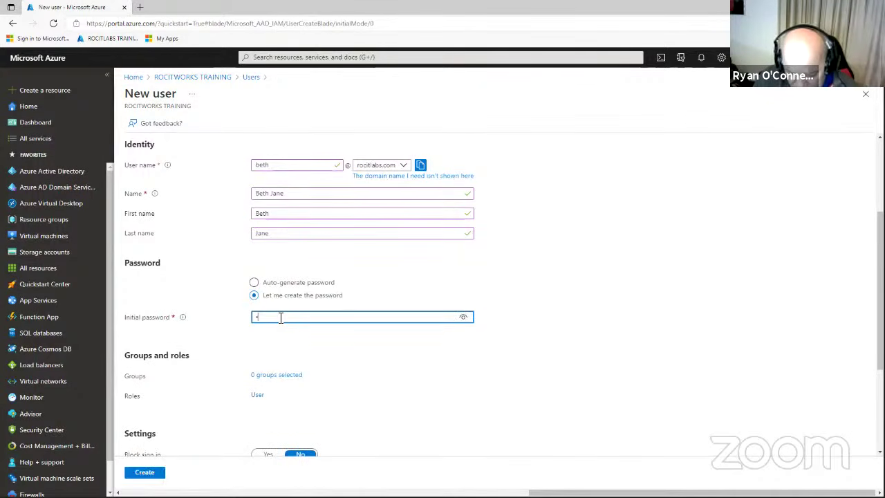
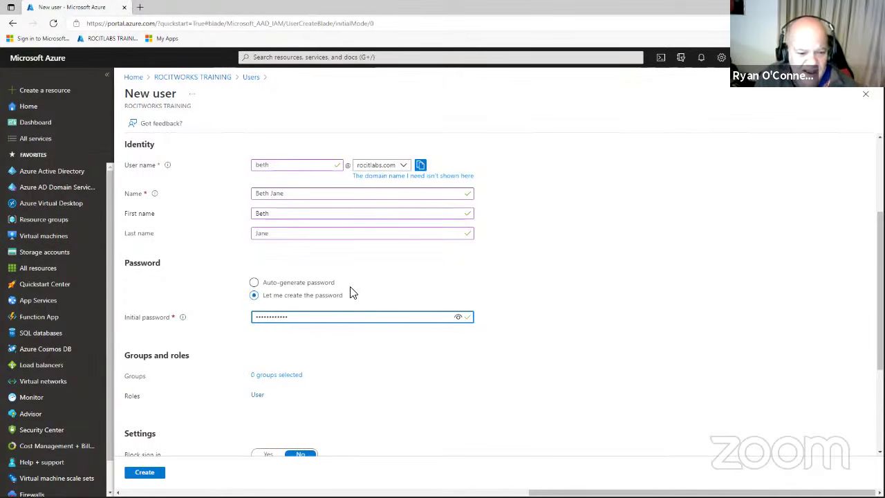
{"action": "scroll", "coordinate": [354, 293], "scroll_direction": "down", "scroll_amount": 2}
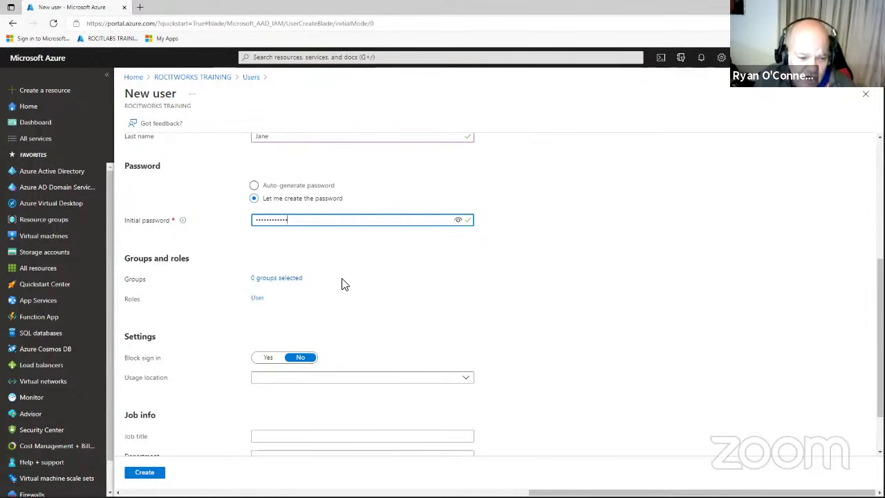
{"action": "scroll", "coordinate": [342, 282], "scroll_direction": "down", "scroll_amount": 1}
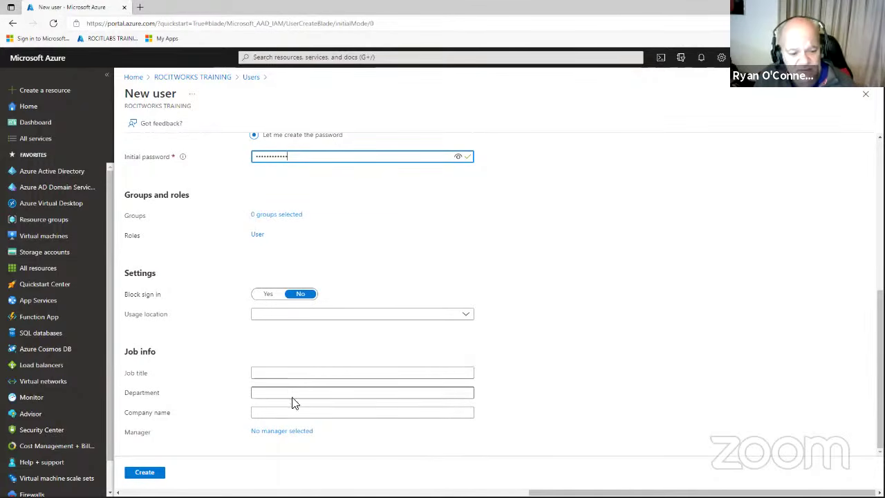
{"action": "left_click", "coordinate": [145, 474]}
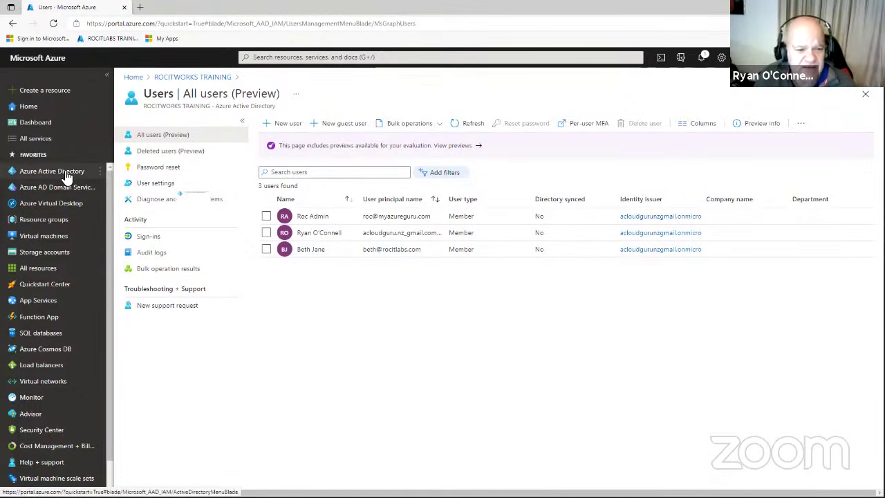
Return to the ROCITWORKS TRAINING Azure Active Directory overview.
{"action": "mouse_move", "coordinate": [67, 177]}
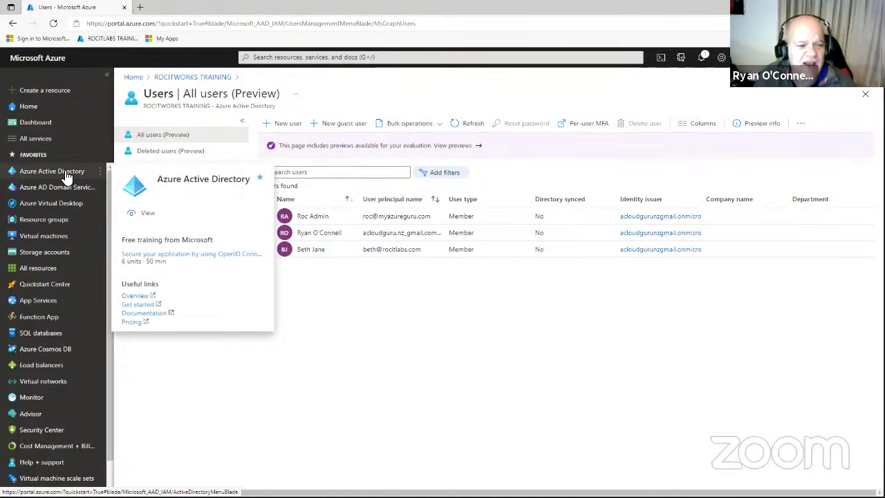
{"action": "left_click", "coordinate": [65, 172]}
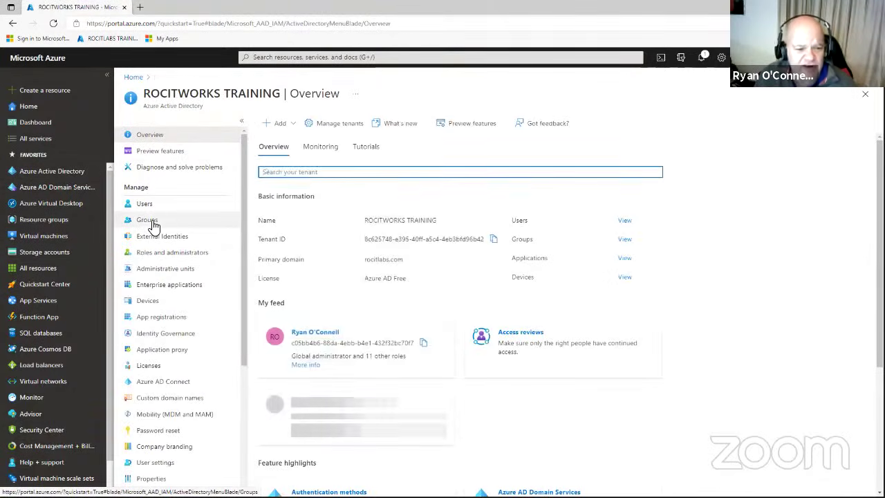
Open the directory's All groups list.
{"action": "left_click", "coordinate": [152, 223]}
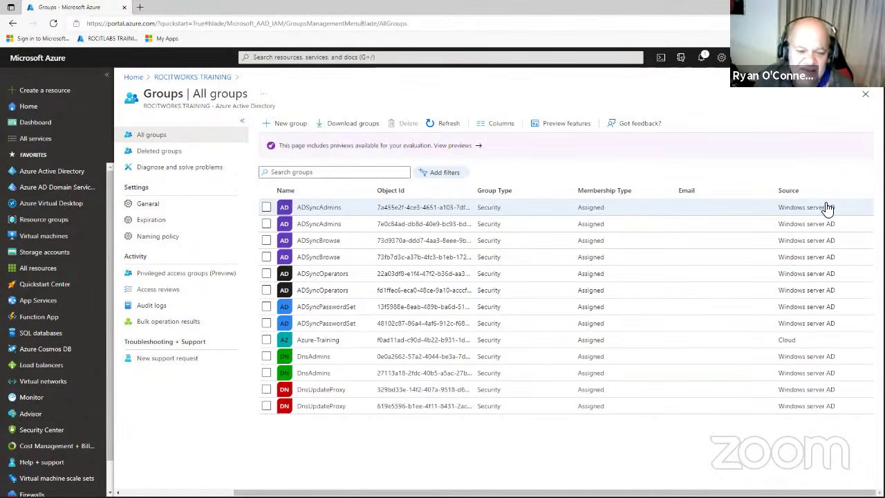
Select the twelve ADSync, DnsAdmins and DnsUpdateProxy groups and delete them, keeping Azure-Training.
{"action": "left_click", "coordinate": [266, 208]}
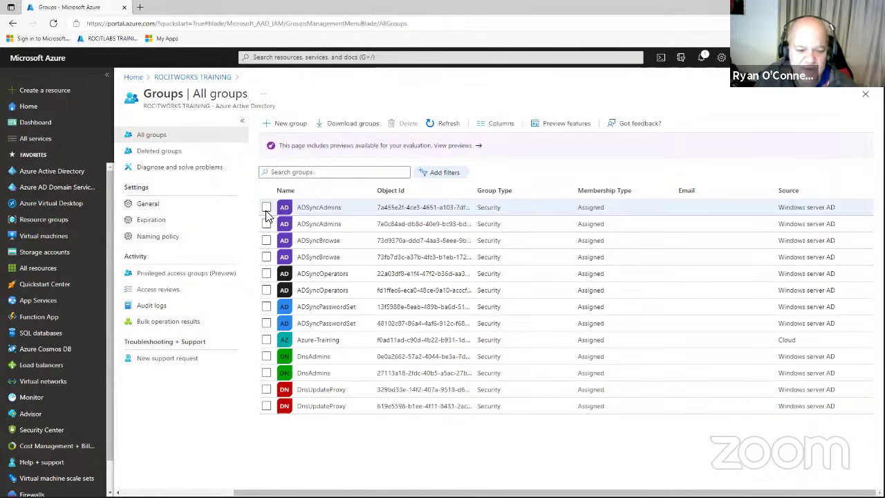
{"action": "left_click", "coordinate": [266, 224]}
{"action": "left_click", "coordinate": [266, 240]}
{"action": "left_click", "coordinate": [266, 257]}
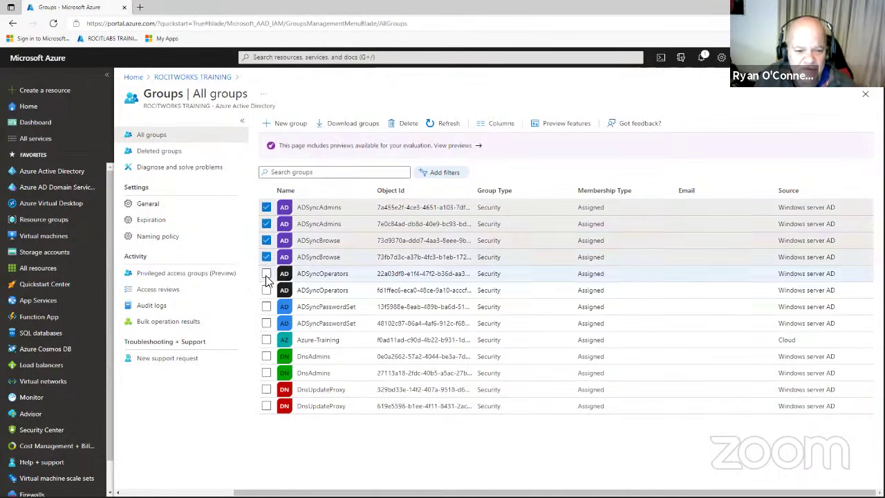
{"action": "left_click", "coordinate": [266, 274]}
{"action": "left_click", "coordinate": [266, 290]}
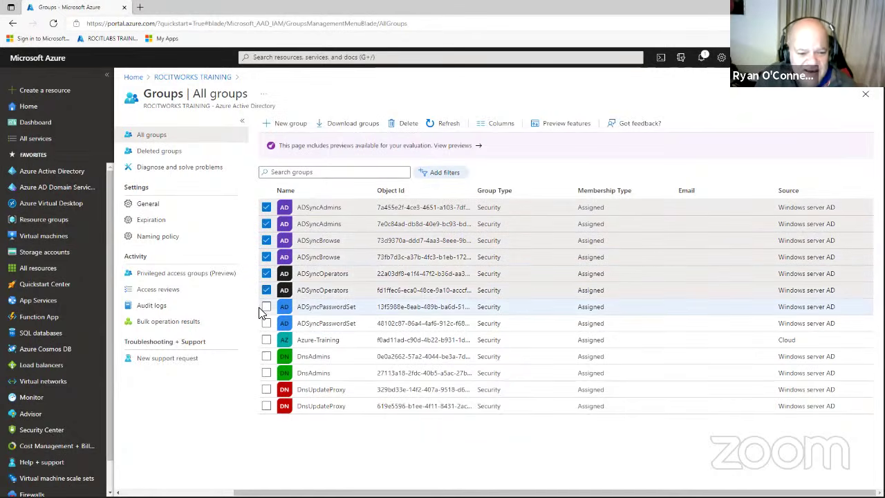
{"action": "left_click", "coordinate": [266, 308]}
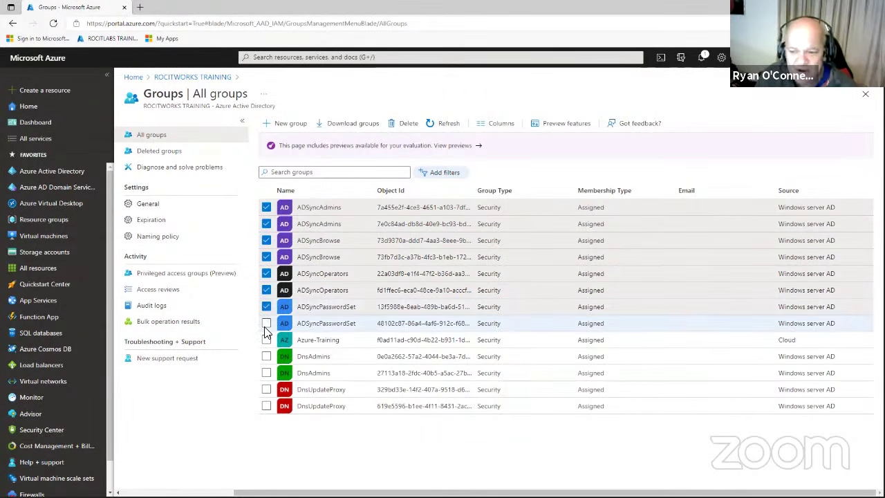
{"action": "left_click", "coordinate": [266, 324]}
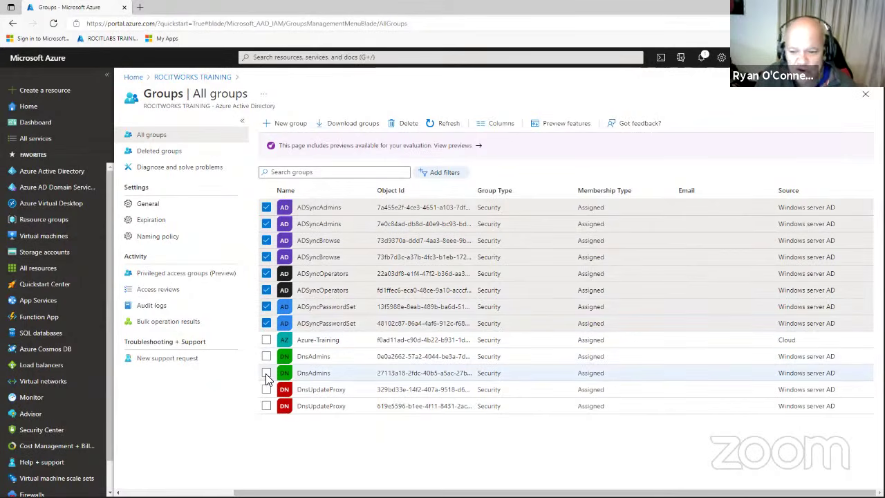
{"action": "left_click", "coordinate": [267, 357]}
{"action": "left_click", "coordinate": [267, 373]}
{"action": "left_click", "coordinate": [267, 389]}
{"action": "left_click", "coordinate": [267, 407]}
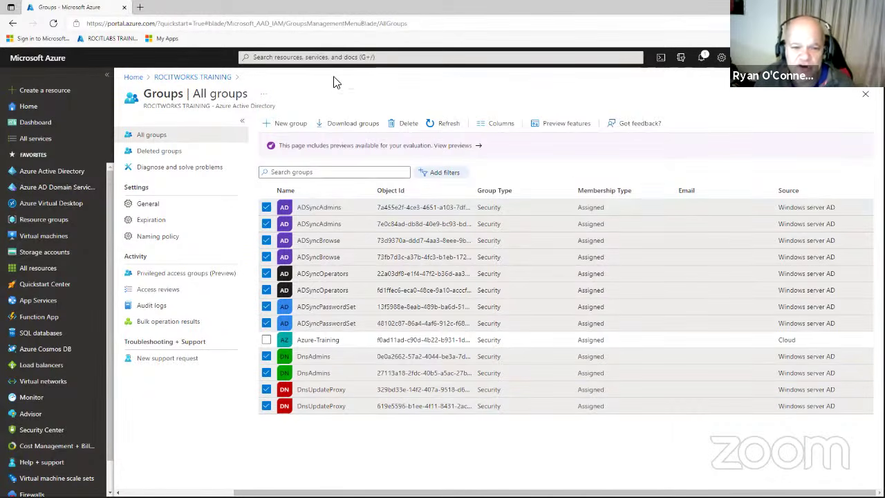
{"action": "left_click", "coordinate": [411, 128]}
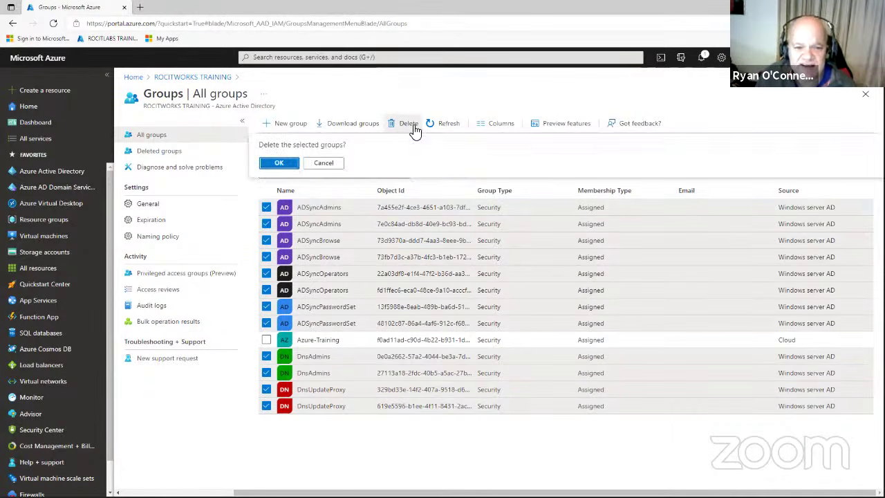
{"action": "left_click", "coordinate": [290, 166]}
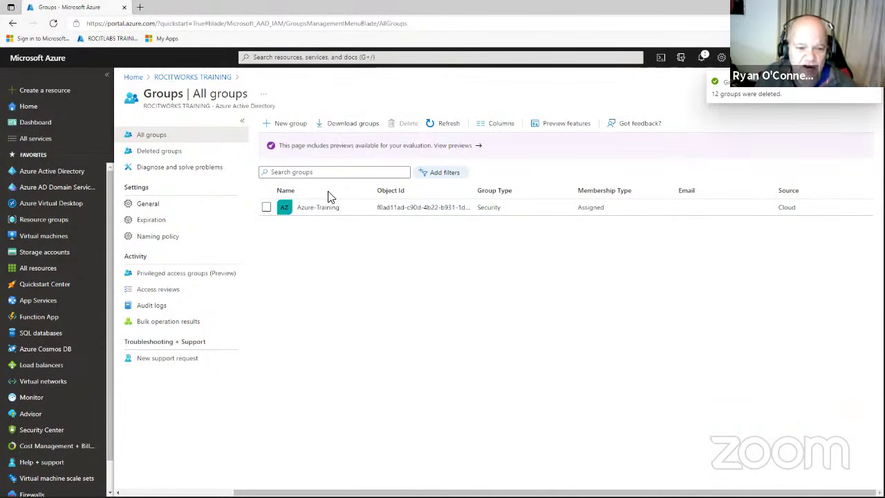
Fill in a new Security group named IT with description IT Support, and open owner selection.
{"action": "left_click", "coordinate": [287, 126]}
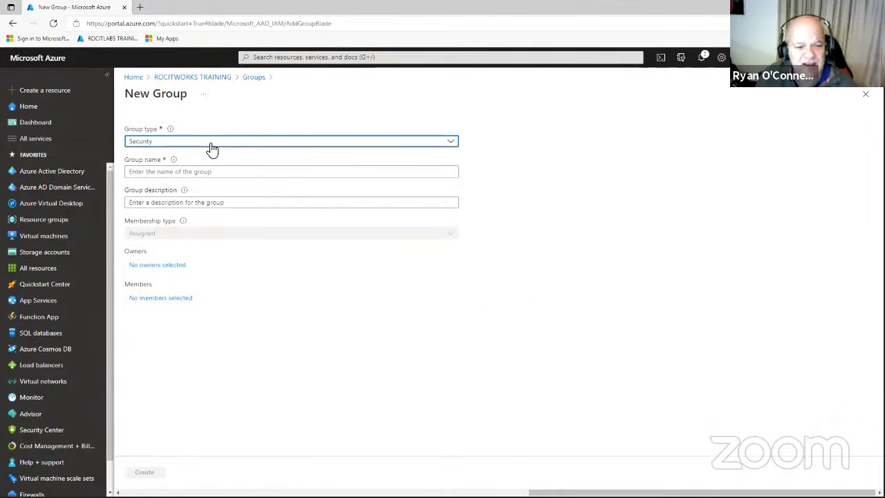
{"action": "left_click", "coordinate": [179, 172]}
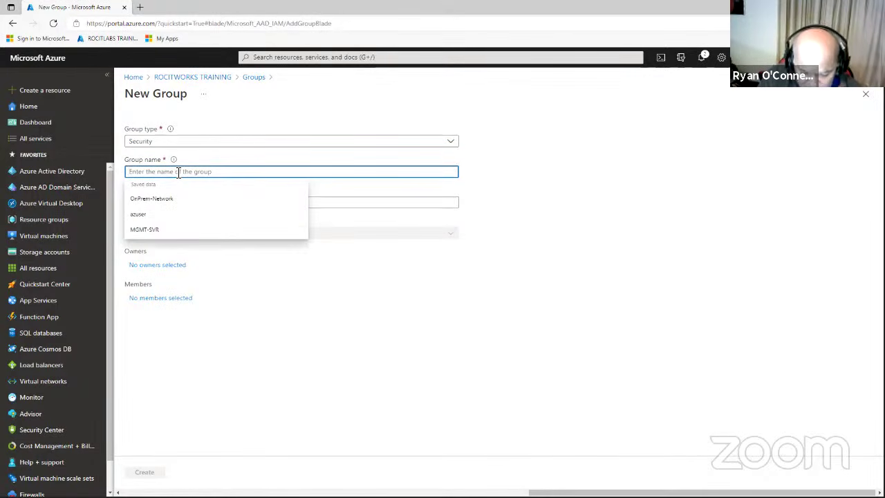
{"action": "type", "text": "IT"}
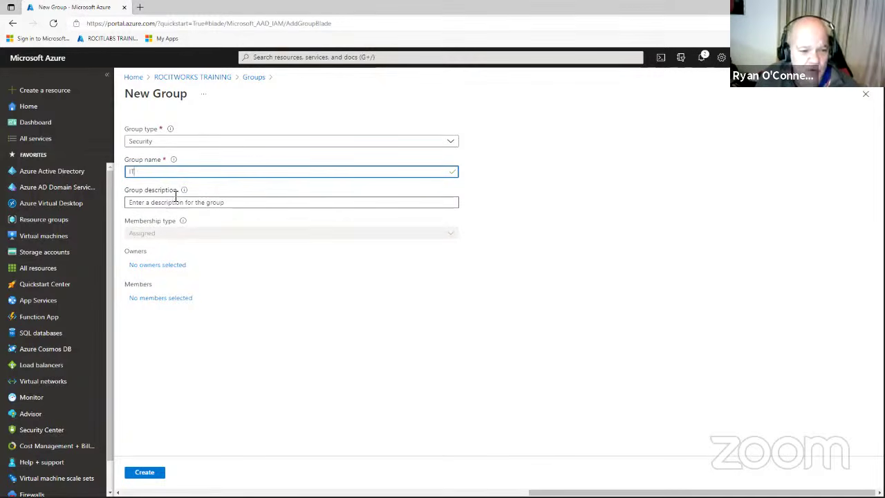
{"action": "left_click", "coordinate": [176, 202]}
{"action": "type", "text": "IT Support"}
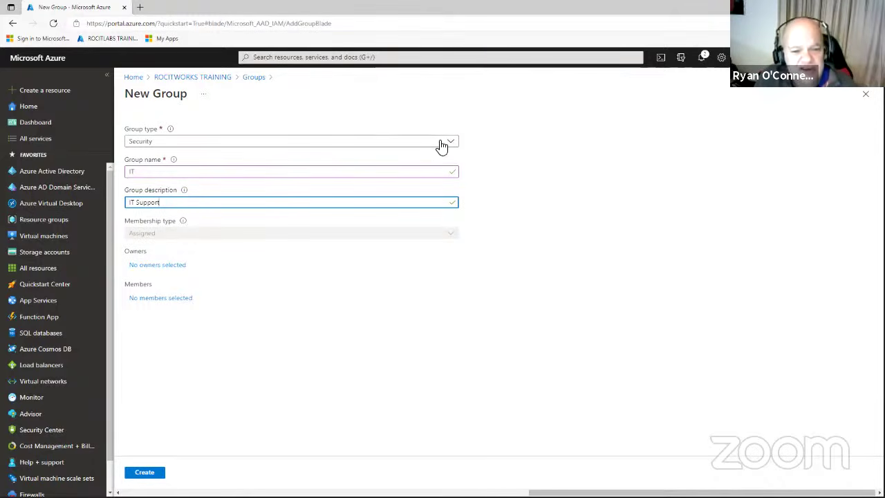
{"action": "left_click", "coordinate": [202, 148]}
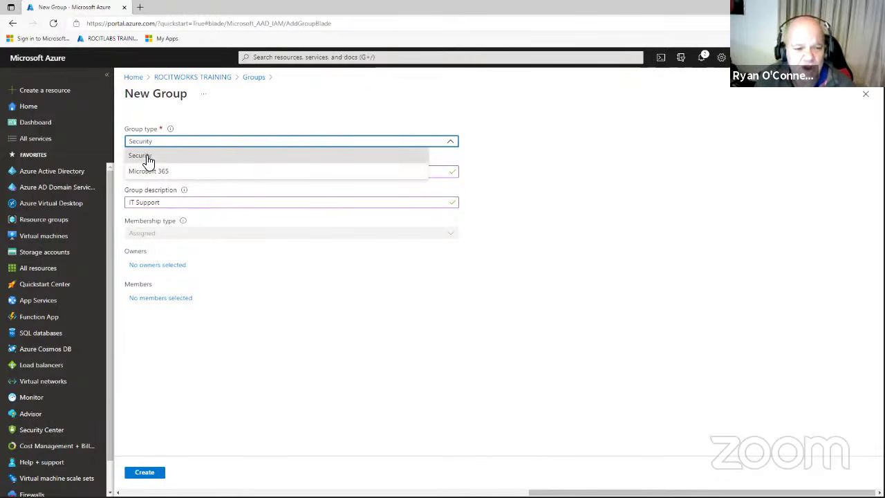
{"action": "left_click", "coordinate": [147, 158]}
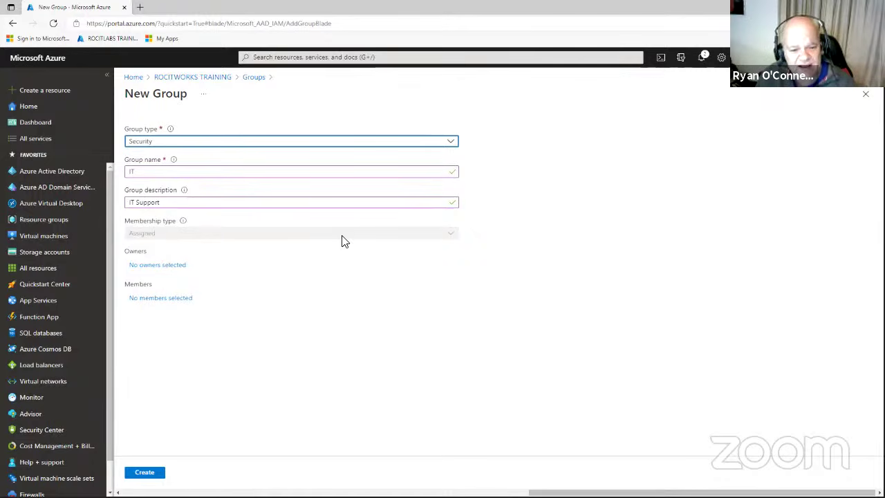
{"action": "left_click", "coordinate": [163, 265]}
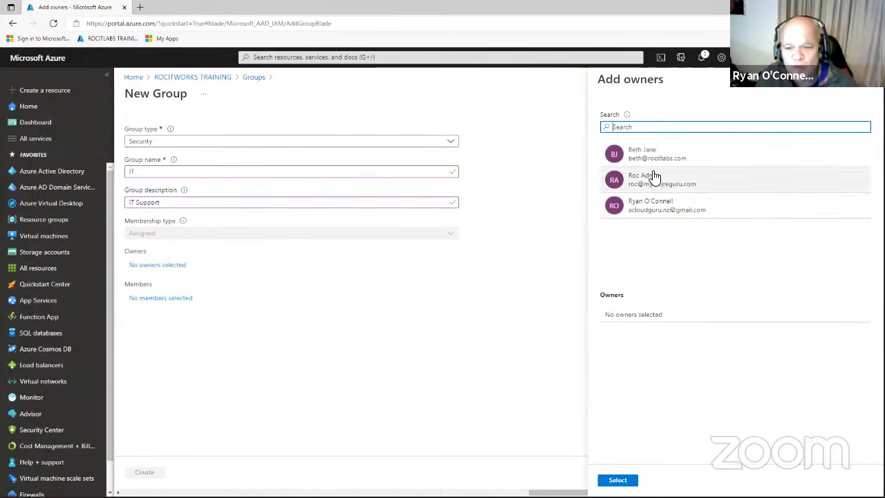
Make the first listed user the owner, add no members, and create the IT group.
{"action": "left_click", "coordinate": [649, 154]}
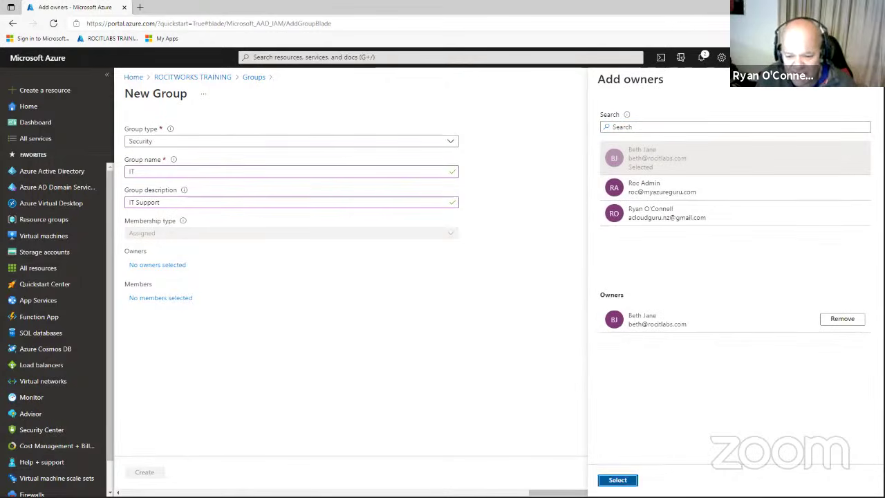
{"action": "left_click", "coordinate": [617, 479]}
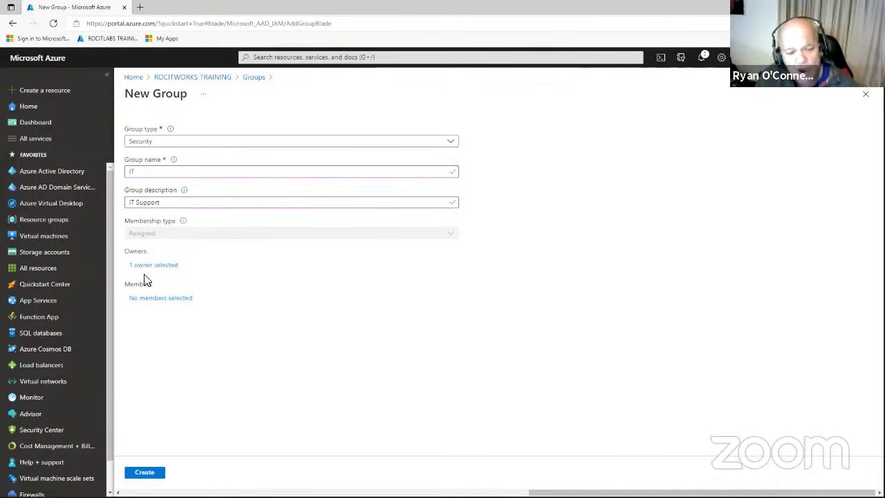
{"action": "left_click", "coordinate": [182, 300]}
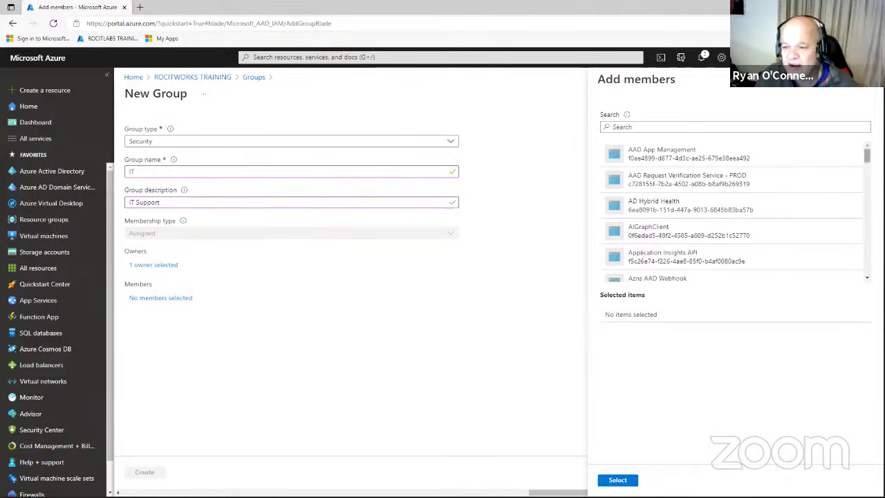
{"action": "scroll", "coordinate": [733, 211], "scroll_direction": "down", "scroll_amount": 15}
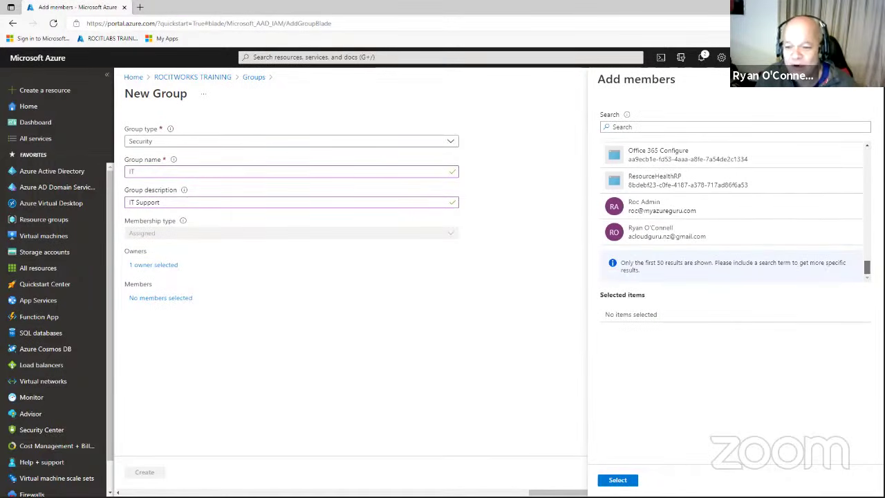
{"action": "left_click_drag", "start_coordinate": [866, 267], "coordinate": [863, 143]}
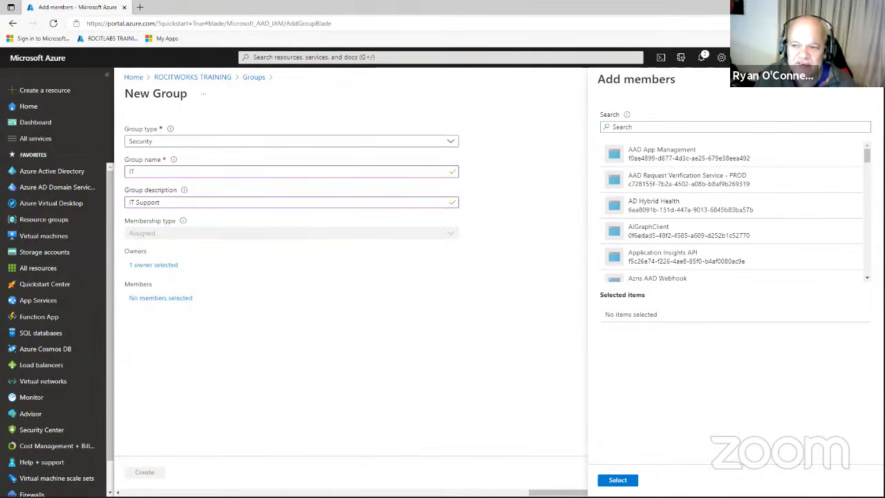
{"action": "left_click", "coordinate": [866, 88]}
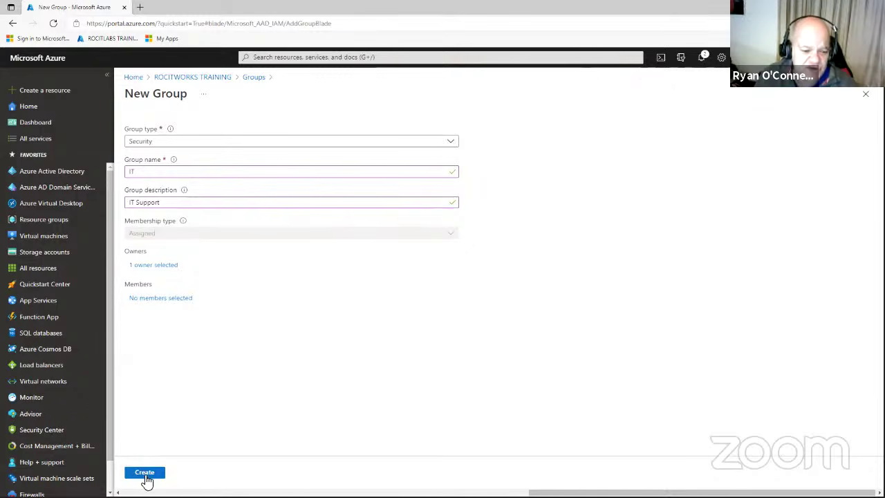
{"action": "left_click", "coordinate": [154, 475]}
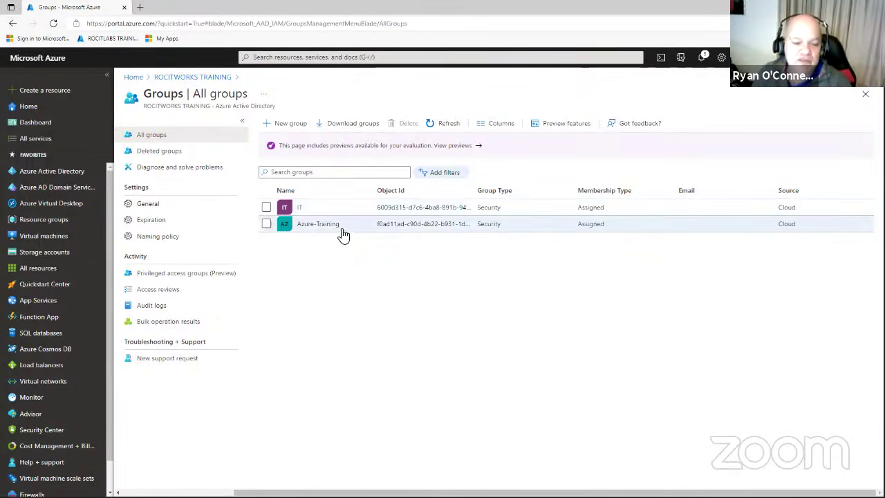
Open the IT group's Overview page.
{"action": "left_click", "coordinate": [302, 209]}
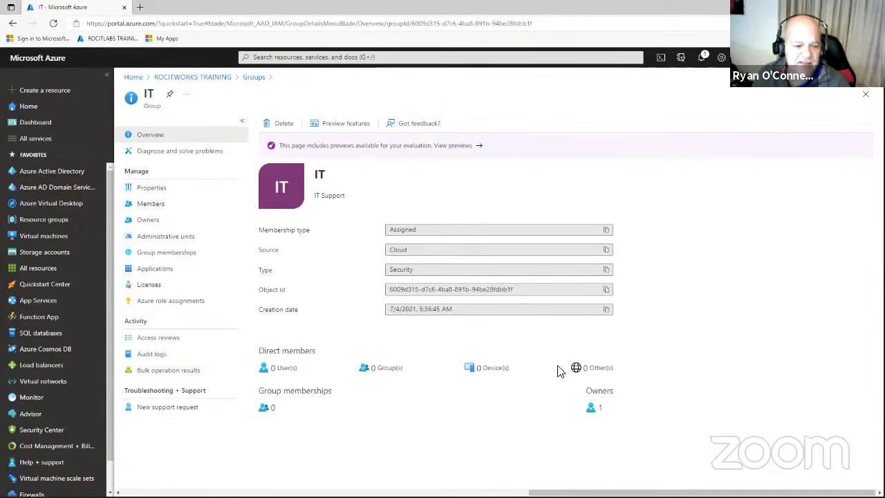
Check the IT group's empty memberships and member list, then view its Properties.
{"action": "left_click", "coordinate": [181, 258]}
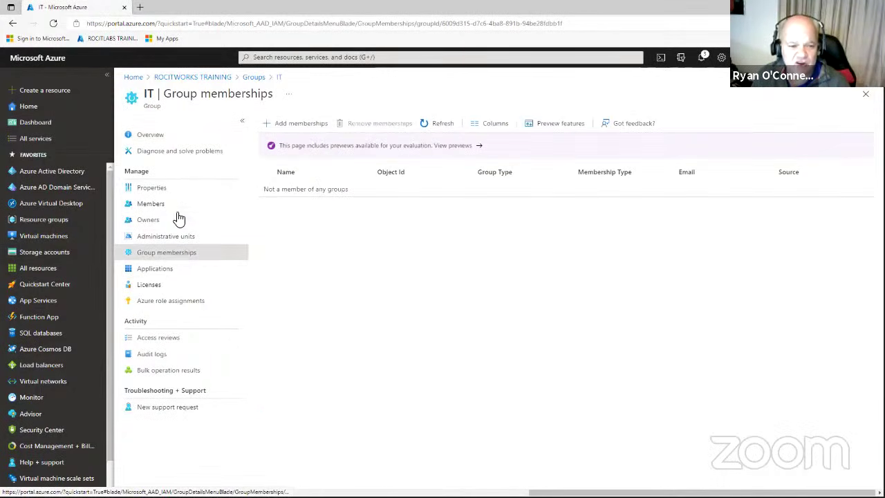
{"action": "left_click", "coordinate": [162, 207]}
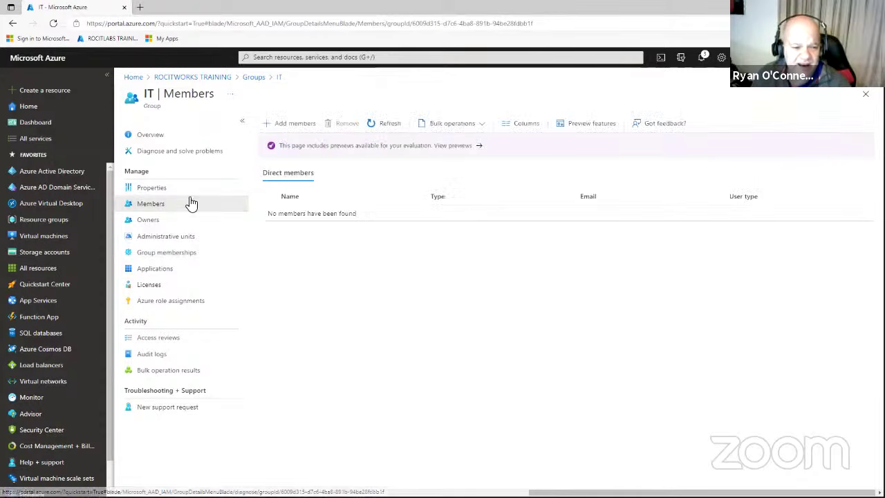
{"action": "left_click", "coordinate": [389, 129]}
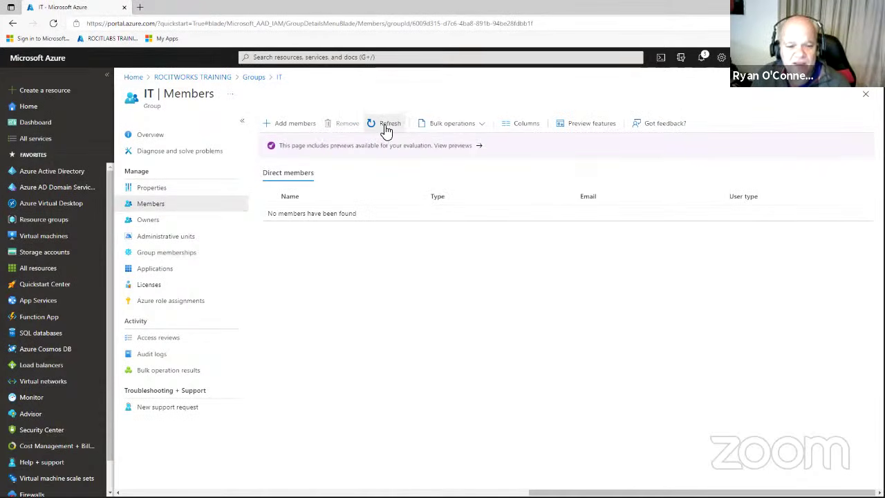
{"action": "left_click", "coordinate": [156, 190]}
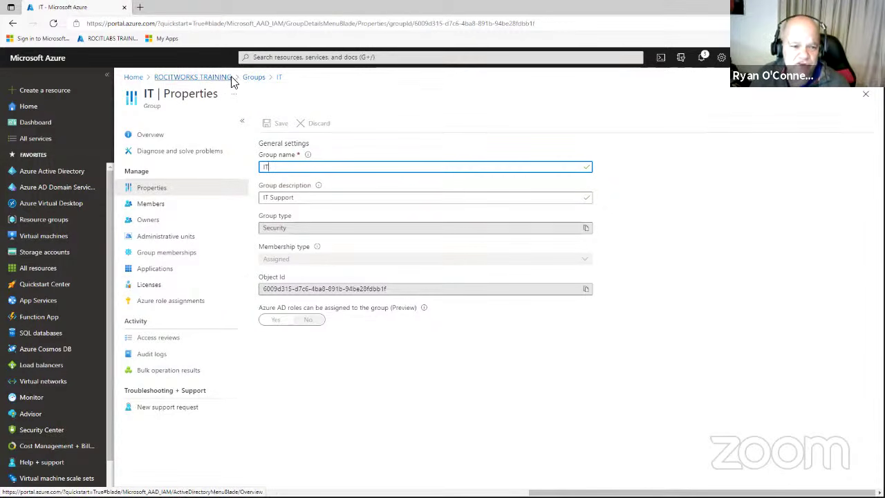
Go back to the ROCITWORKS TRAINING directory and open its Licenses overview.
{"action": "left_click", "coordinate": [80, 173]}
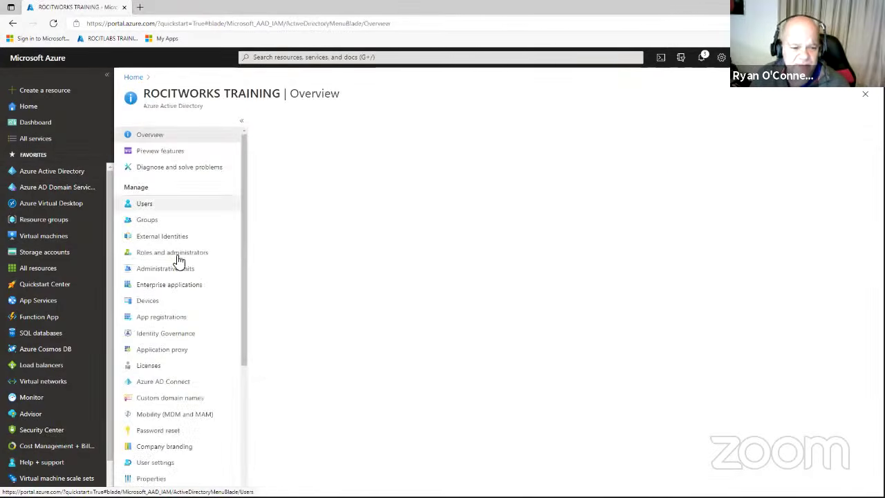
{"action": "left_click", "coordinate": [148, 366]}
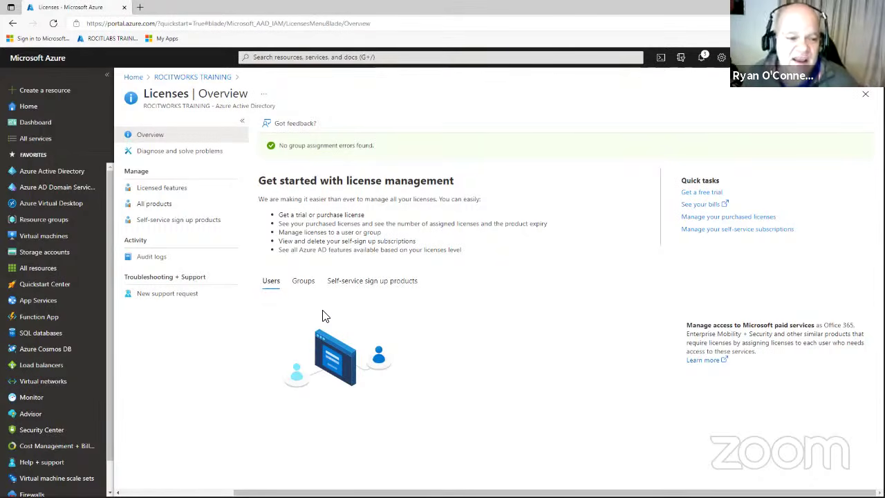
{"action": "left_click", "coordinate": [173, 188]}
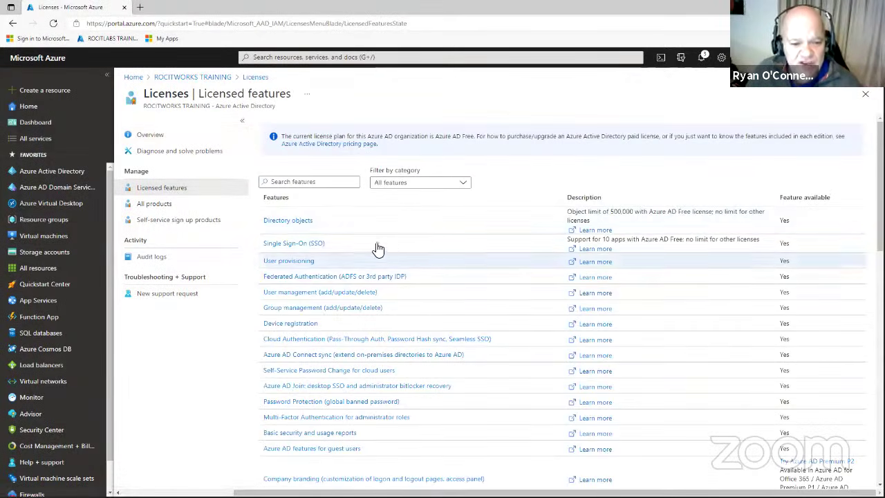
{"action": "scroll", "coordinate": [419, 250], "scroll_direction": "down", "scroll_amount": 5}
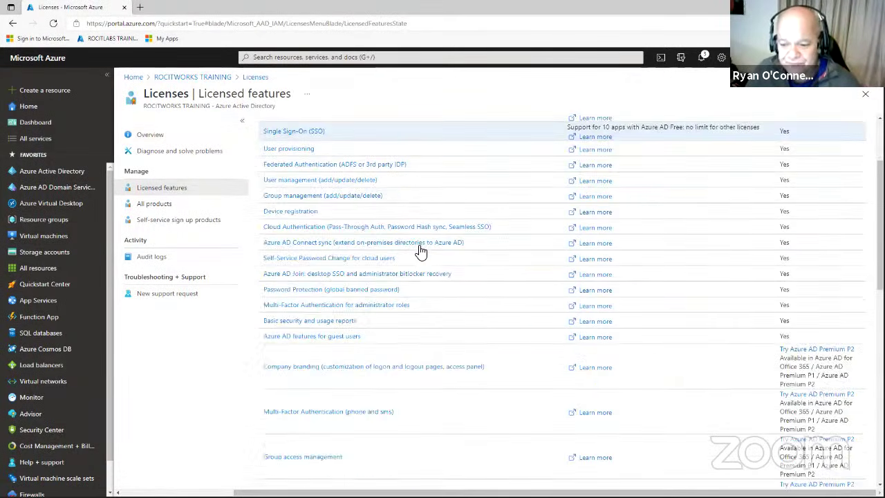
{"action": "scroll", "coordinate": [418, 250], "scroll_direction": "down", "scroll_amount": 2}
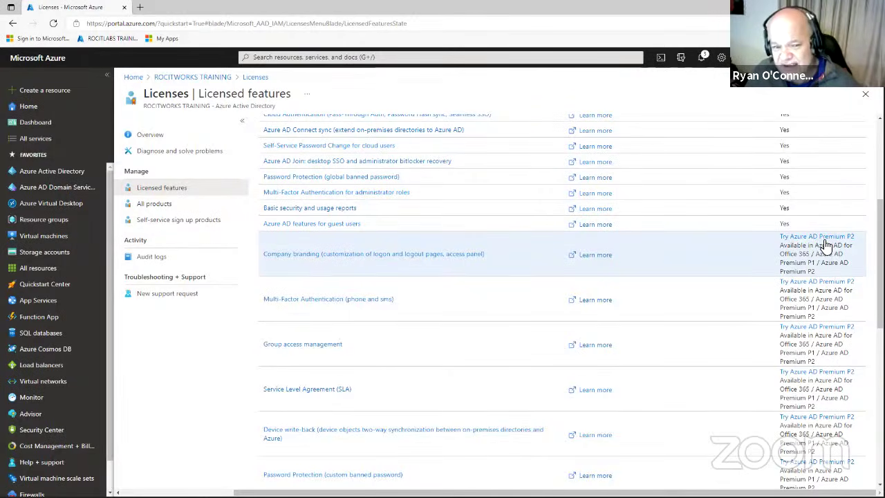
{"action": "scroll", "coordinate": [691, 255], "scroll_direction": "up", "scroll_amount": 4}
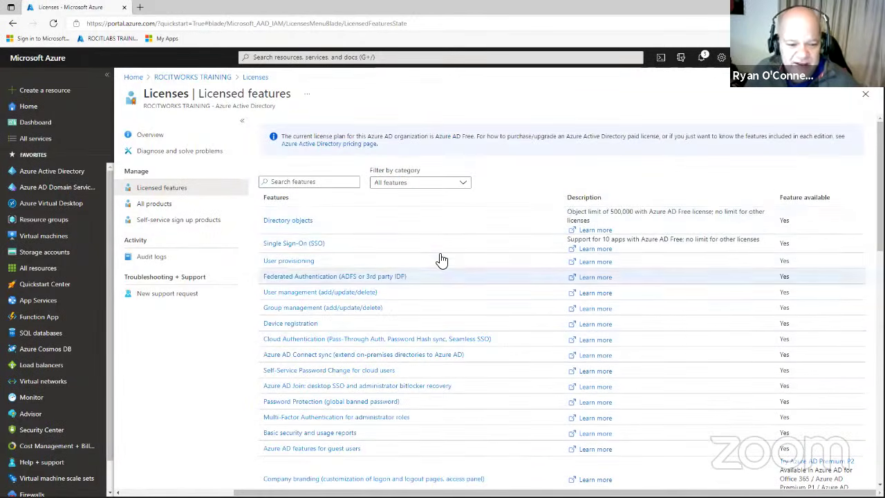
{"action": "scroll", "coordinate": [442, 266], "scroll_direction": "down", "scroll_amount": 2}
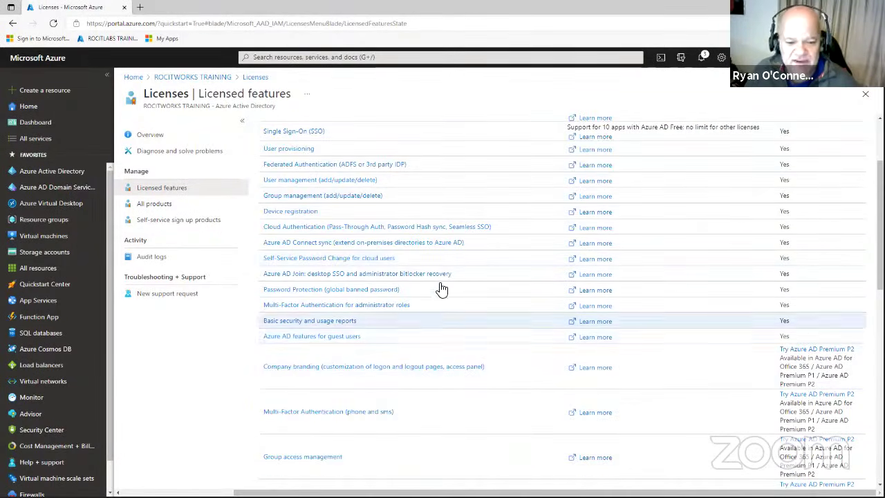
{"action": "scroll", "coordinate": [445, 194], "scroll_direction": "up", "scroll_amount": 2}
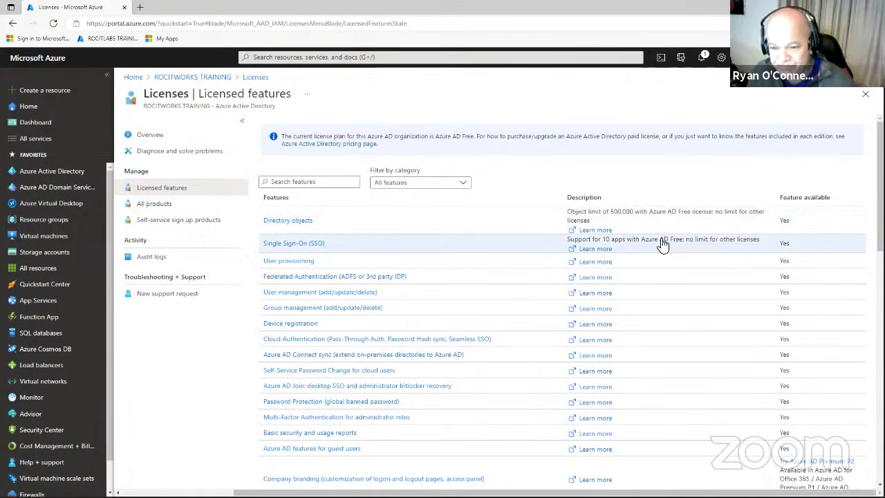
{"action": "scroll", "coordinate": [660, 245], "scroll_direction": "down", "scroll_amount": 3}
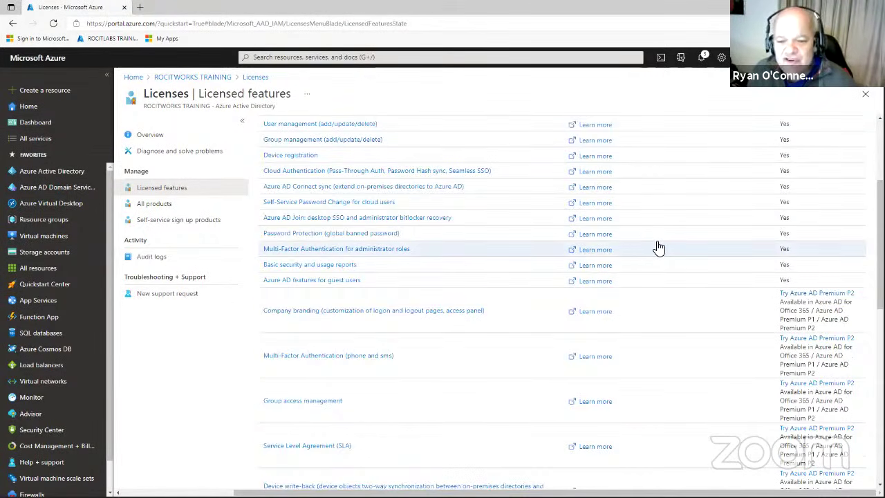
{"action": "scroll", "coordinate": [653, 245], "scroll_direction": "down", "scroll_amount": 2}
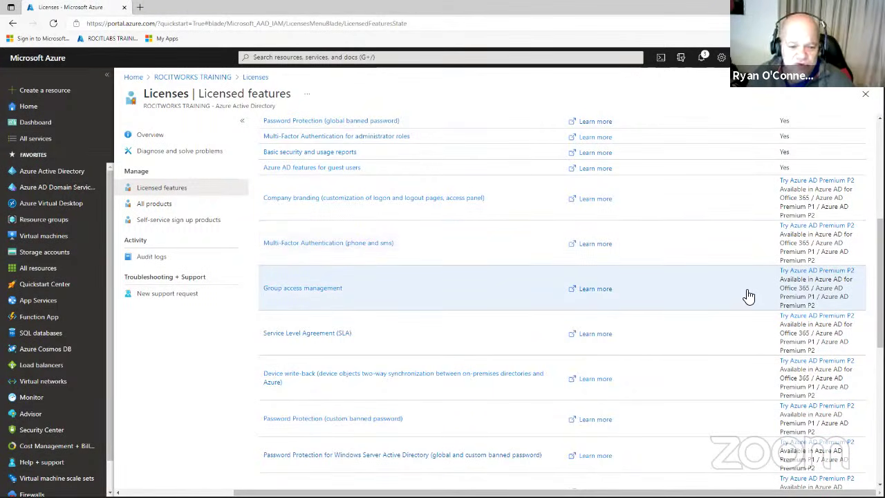
{"action": "scroll", "coordinate": [789, 331], "scroll_direction": "down", "scroll_amount": 1}
{"action": "scroll", "coordinate": [768, 355], "scroll_direction": "down", "scroll_amount": 5}
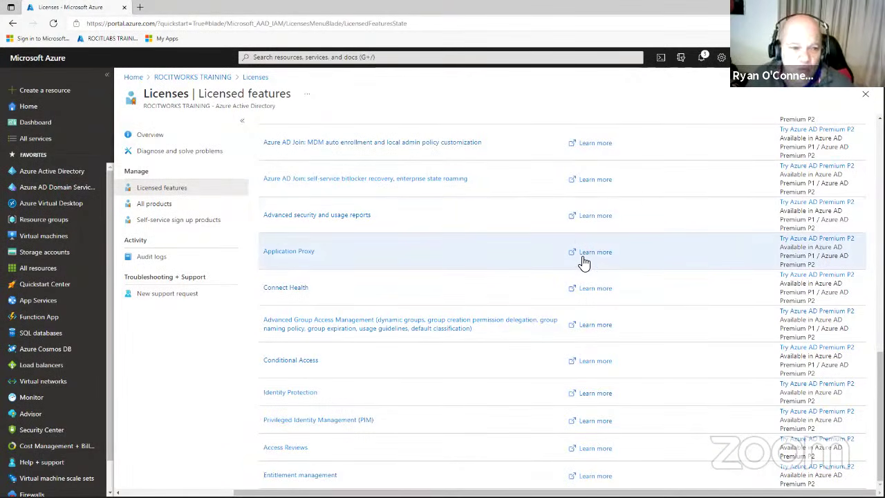
{"action": "scroll", "coordinate": [637, 220], "scroll_direction": "up", "scroll_amount": 1}
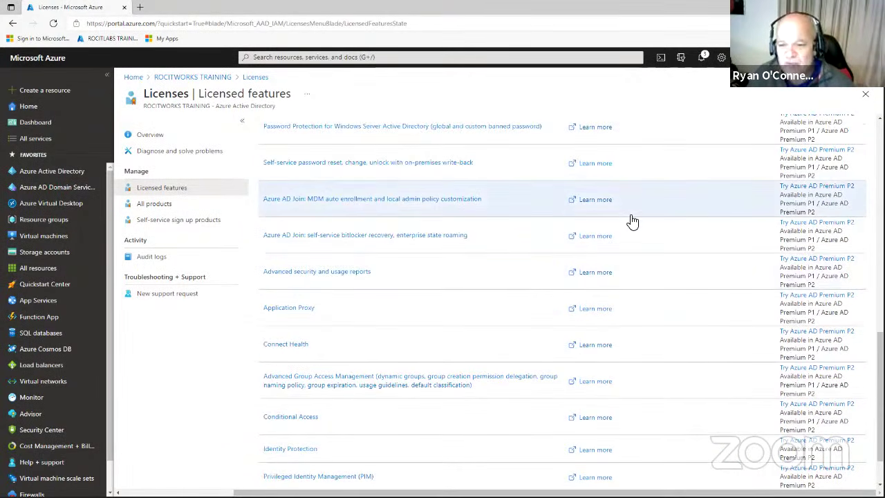
{"action": "scroll", "coordinate": [630, 223], "scroll_direction": "up", "scroll_amount": 6}
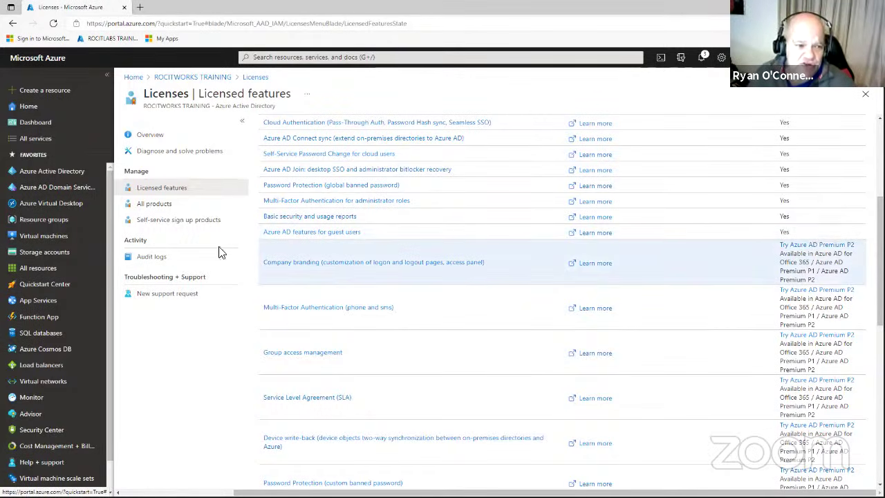
Open the first listed user's profile from the directory's Users list and scroll through its details.
{"action": "left_click", "coordinate": [66, 173]}
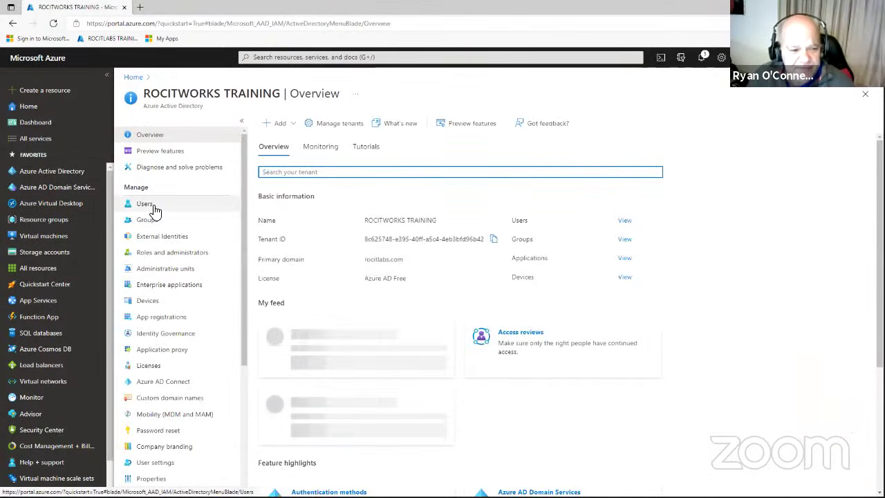
{"action": "left_click", "coordinate": [153, 204]}
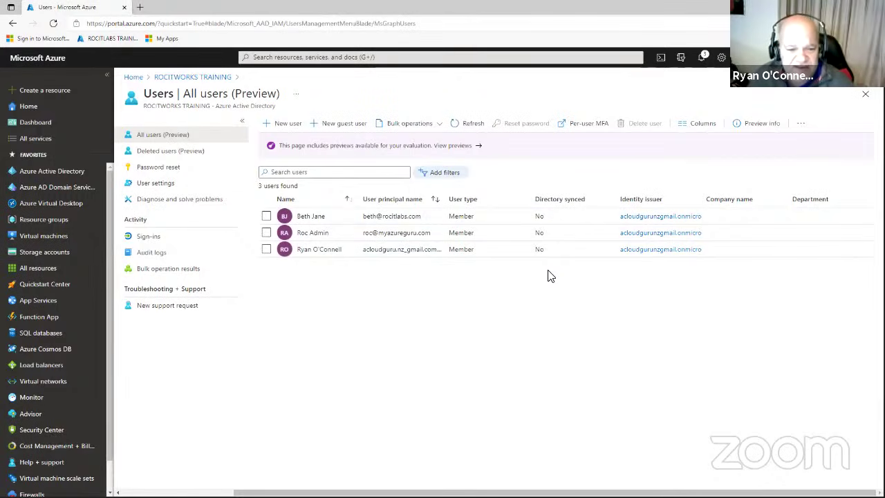
{"action": "left_click", "coordinate": [311, 216]}
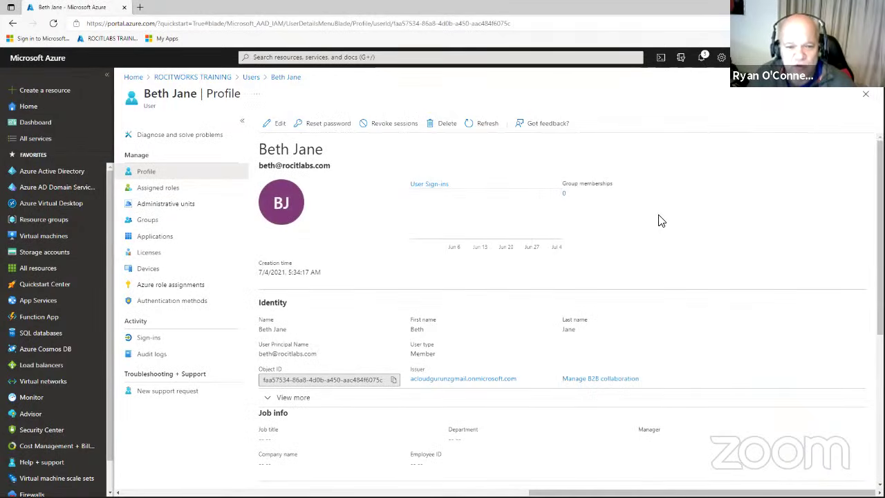
{"action": "scroll", "coordinate": [765, 391], "scroll_direction": "down", "scroll_amount": 3}
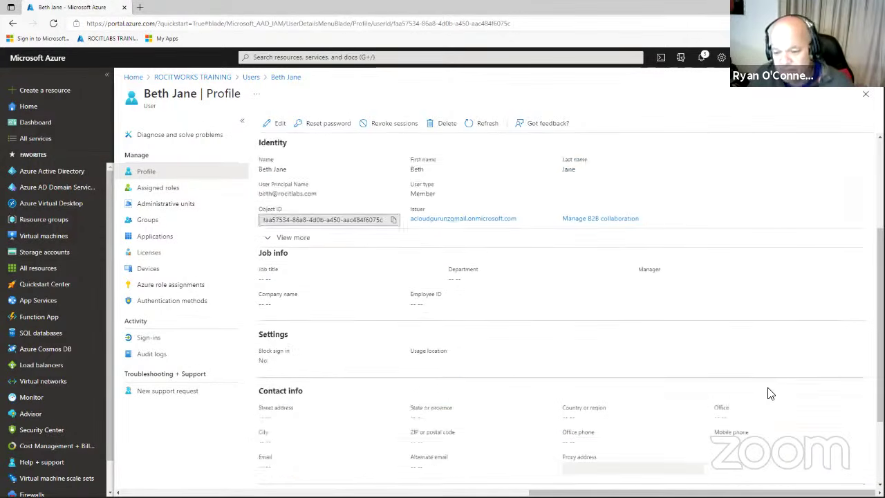
{"action": "scroll", "coordinate": [766, 391], "scroll_direction": "down", "scroll_amount": 1}
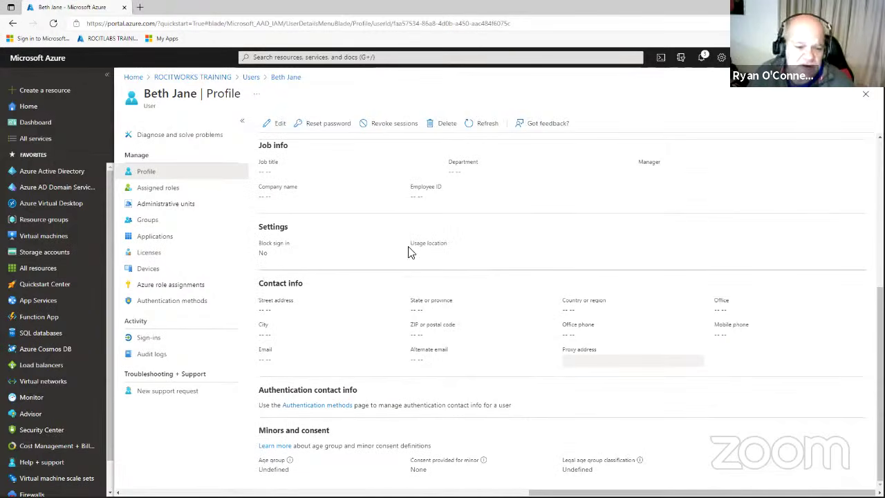
{"action": "scroll", "coordinate": [586, 303], "scroll_direction": "up", "scroll_amount": 4}
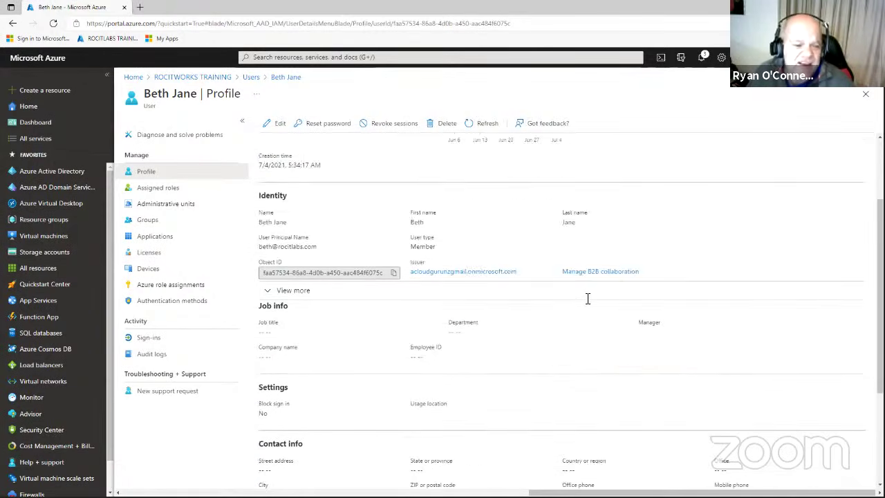
{"action": "scroll", "coordinate": [586, 303], "scroll_direction": "up", "scroll_amount": 1}
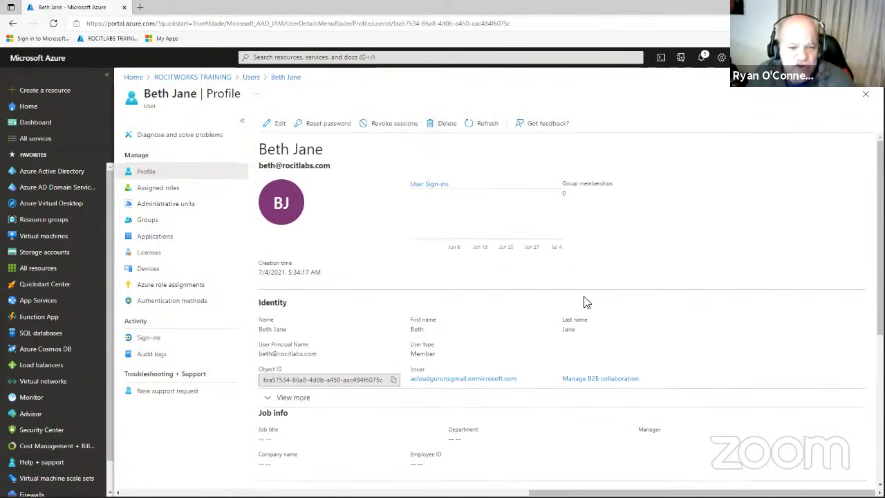
Reset the user's password, copy the generated temporary password, and close the reset panel.
{"action": "left_click", "coordinate": [327, 127]}
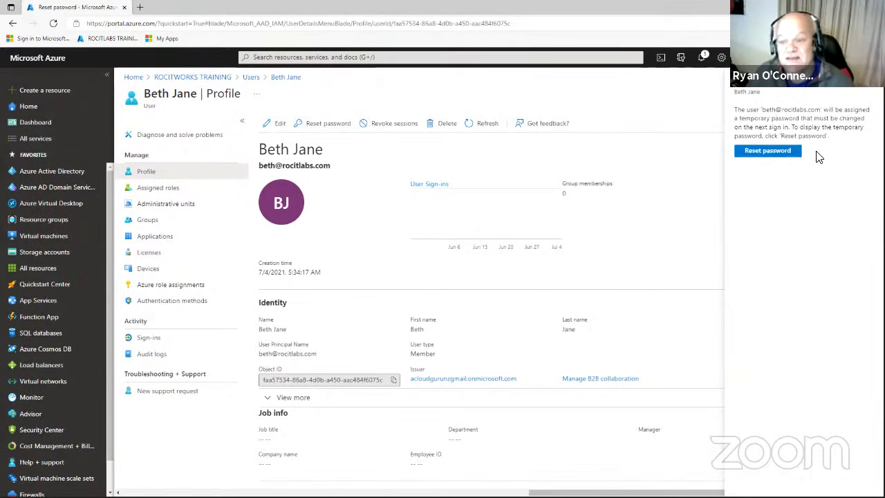
{"action": "left_click", "coordinate": [786, 154]}
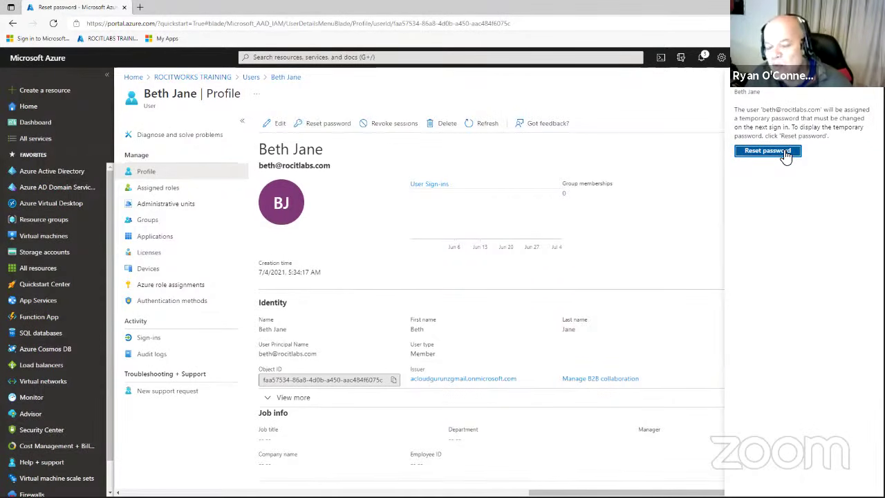
{"action": "left_click", "coordinate": [786, 155]}
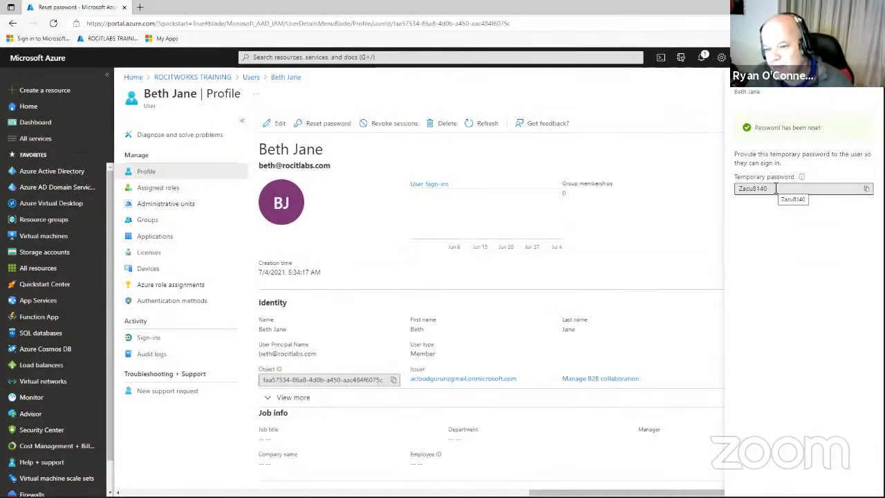
{"action": "left_click", "coordinate": [866, 188]}
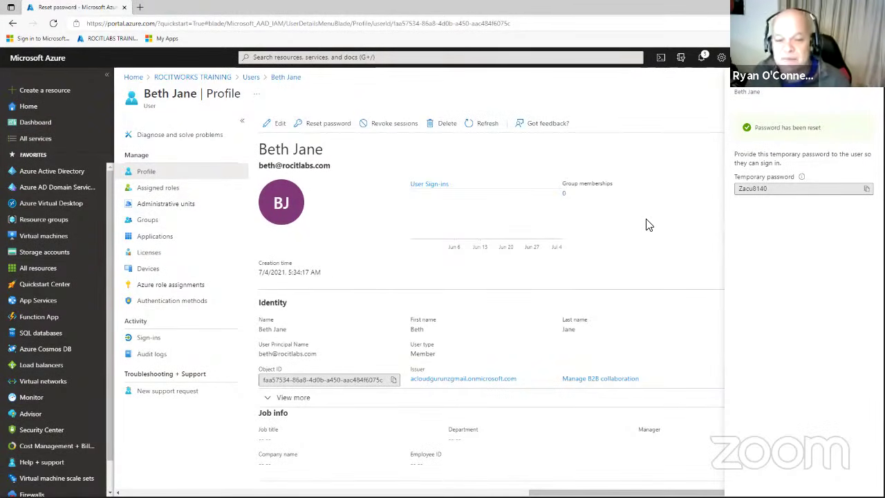
{"action": "left_click", "coordinate": [868, 91]}
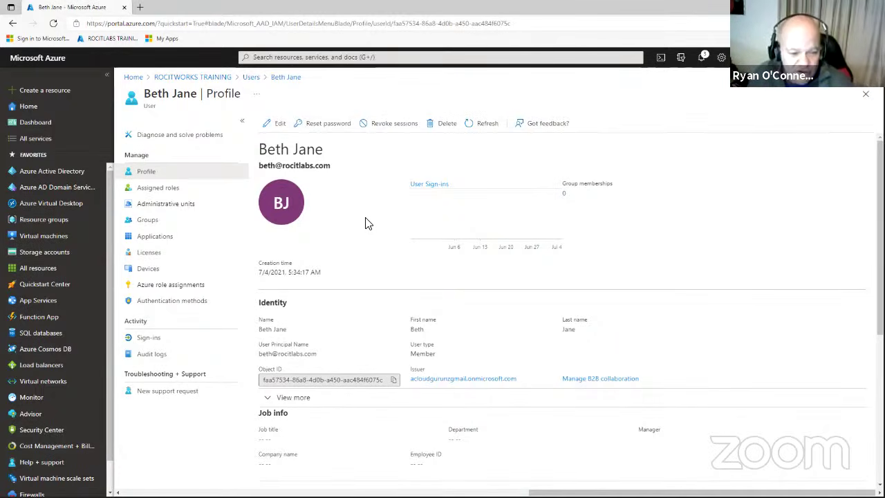
Start a Bash Cloud Shell session and enlarge its pane to cover most of the portal.
{"action": "left_click", "coordinate": [661, 60]}
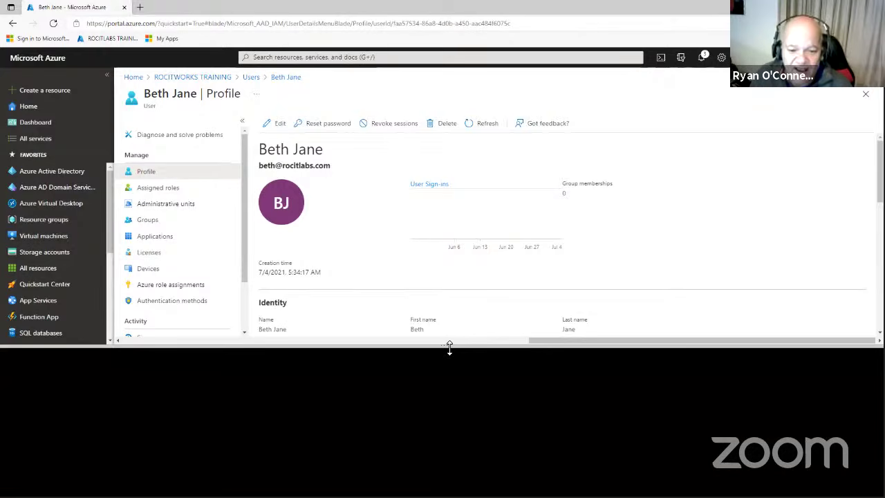
{"action": "left_click_drag", "start_coordinate": [449, 348], "coordinate": [476, 243]}
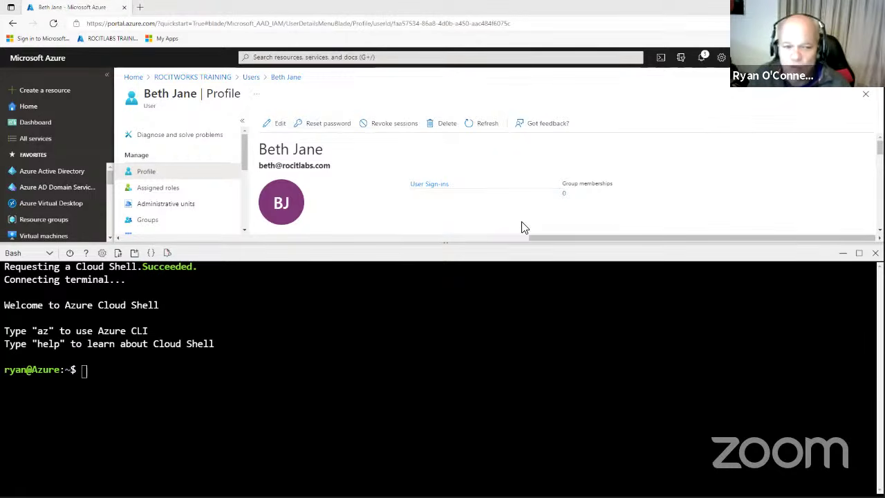
{"action": "scroll", "coordinate": [526, 197], "scroll_direction": "down", "scroll_amount": 2}
{"action": "scroll", "coordinate": [533, 199], "scroll_direction": "up", "scroll_amount": 1}
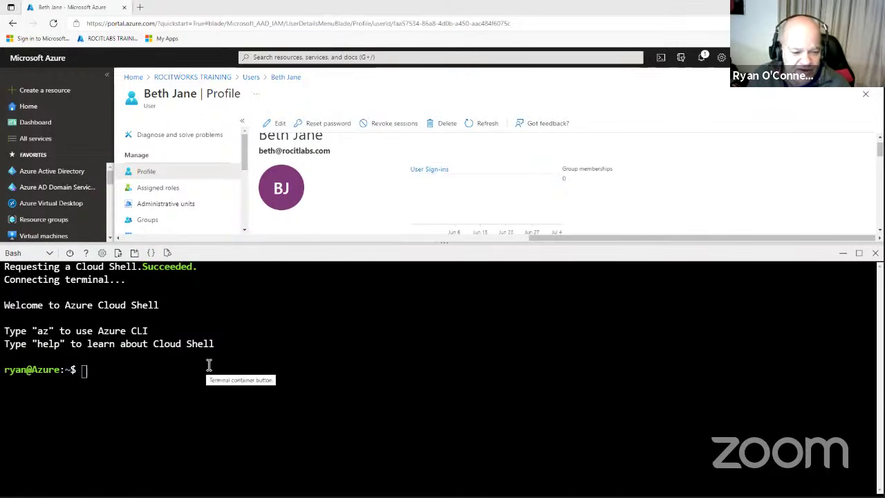
{"action": "left_click_drag", "start_coordinate": [447, 242], "coordinate": [228, 138]}
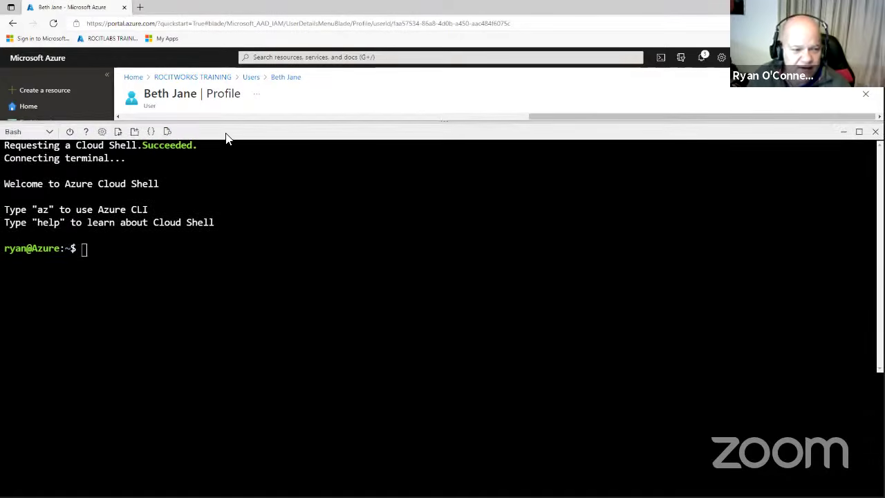
{"action": "left_click", "coordinate": [103, 132]}
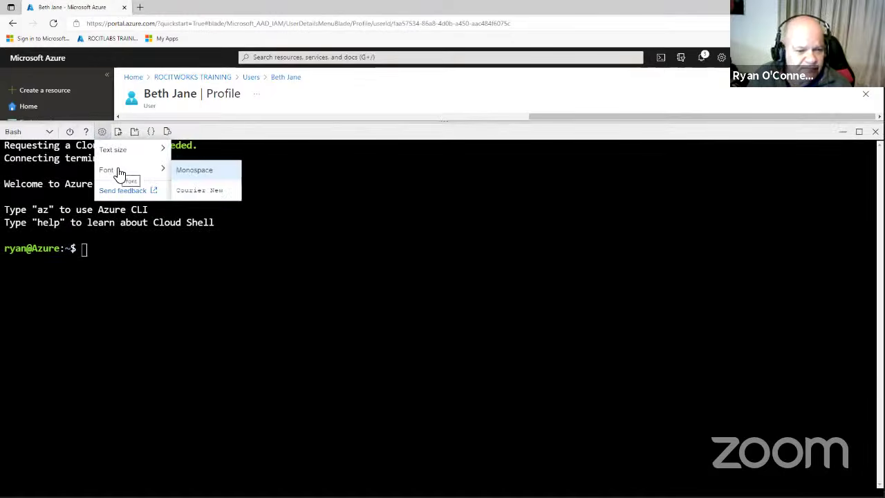
{"action": "mouse_move", "coordinate": [147, 157]}
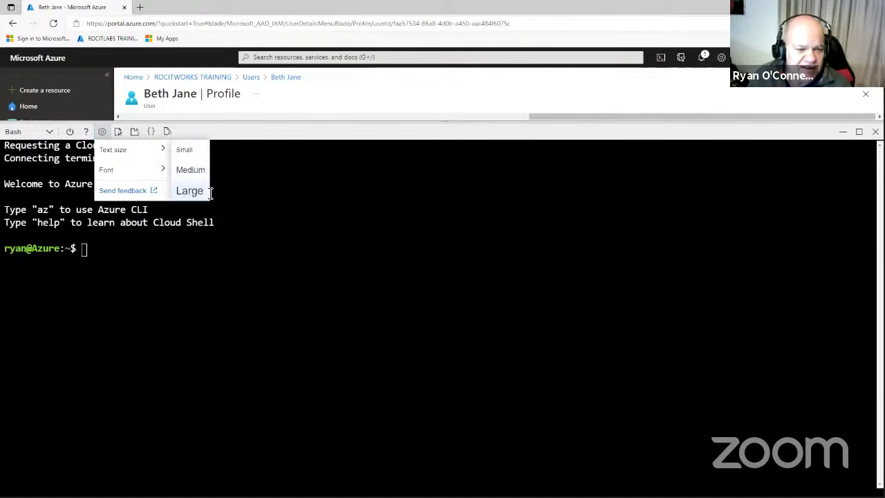
{"action": "left_click", "coordinate": [226, 293]}
Paste and run the az ad user create command for Test User3, then review the suggested syntax.
{"action": "right_click", "coordinate": [214, 253]}
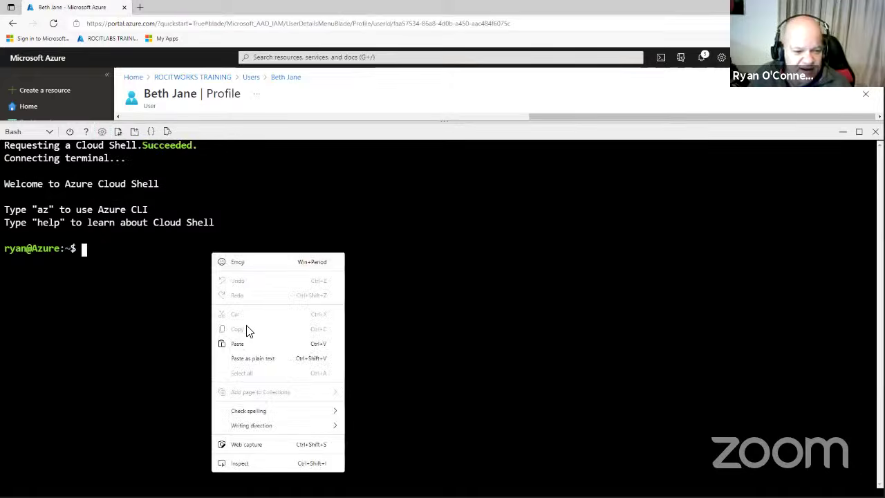
{"action": "left_click", "coordinate": [247, 344]}
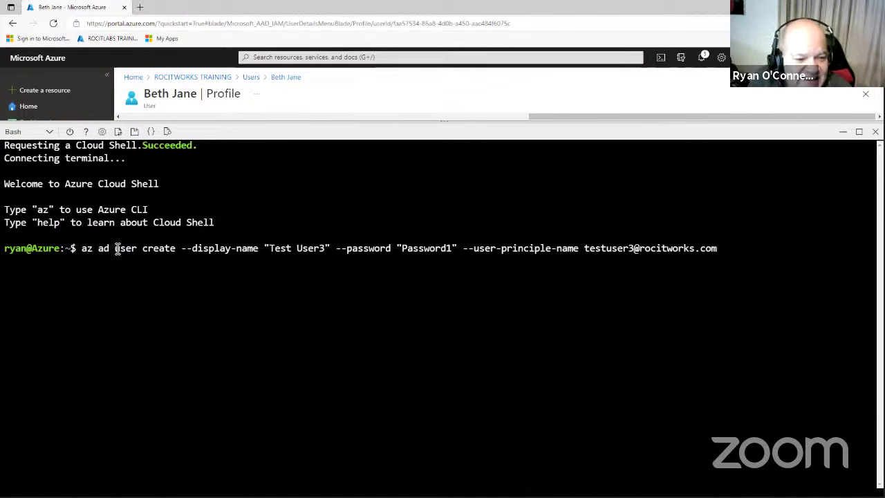
{"action": "left_click_drag", "start_coordinate": [191, 249], "coordinate": [320, 251]}
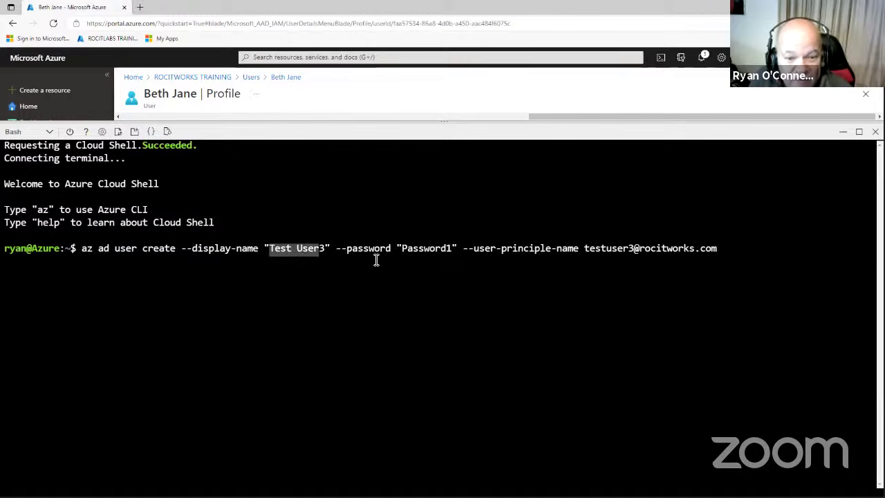
{"action": "left_click_drag", "start_coordinate": [403, 249], "coordinate": [465, 250]}
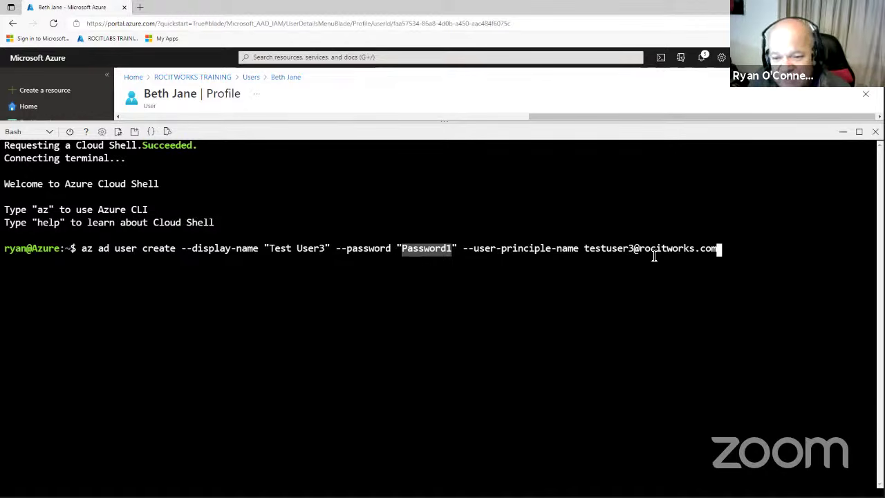
{"action": "left_click", "coordinate": [736, 247]}
{"action": "key", "text": "Return"}
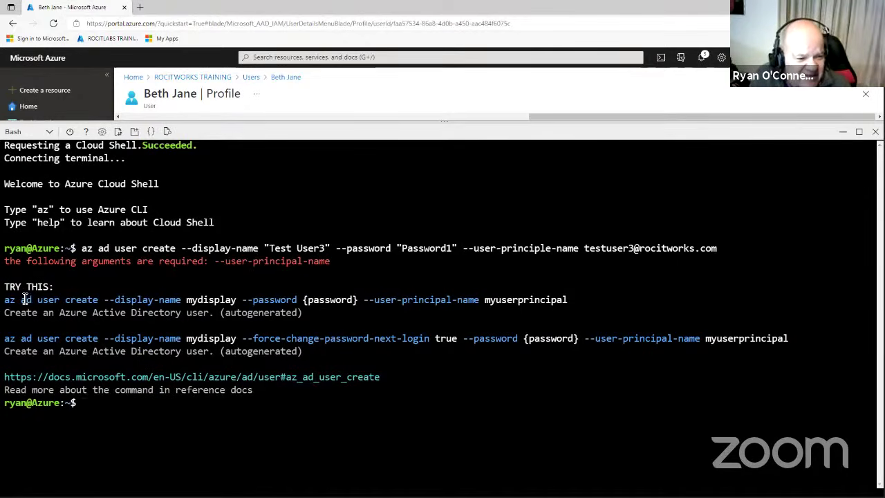
{"action": "left_click_drag", "start_coordinate": [8, 302], "coordinate": [190, 304]}
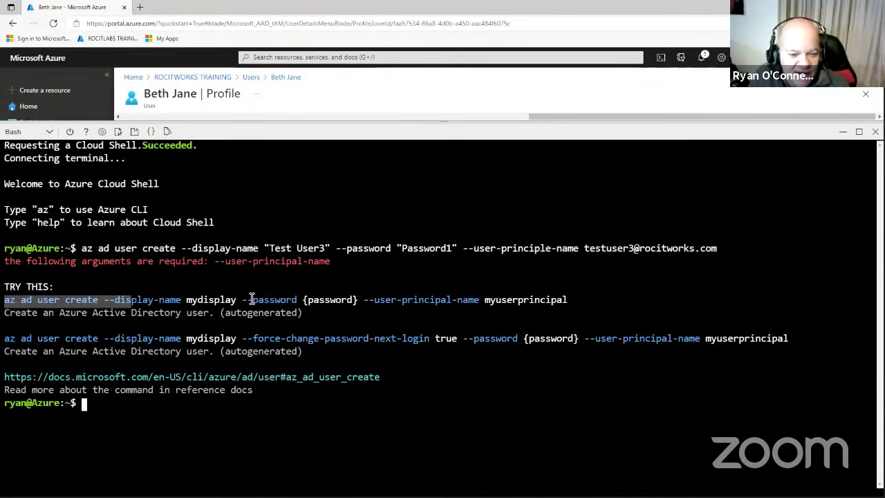
{"action": "left_click_drag", "start_coordinate": [302, 299], "coordinate": [355, 301]}
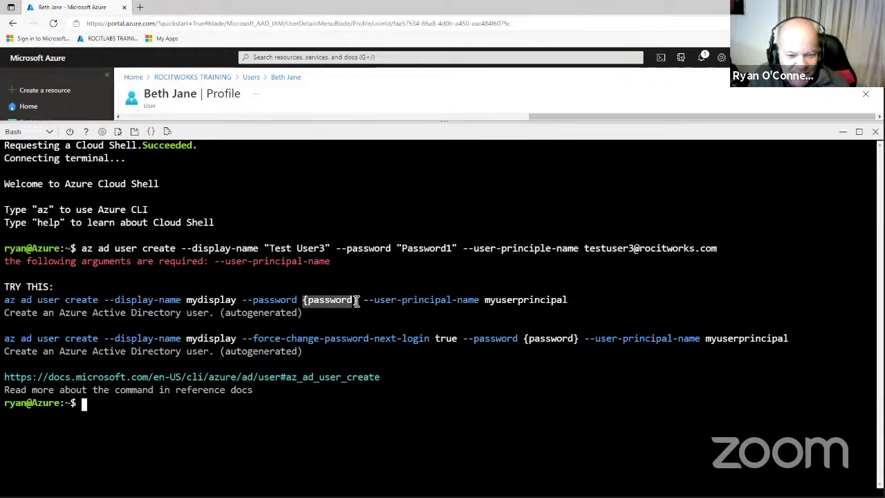
{"action": "left_click_drag", "start_coordinate": [485, 301], "coordinate": [582, 302]}
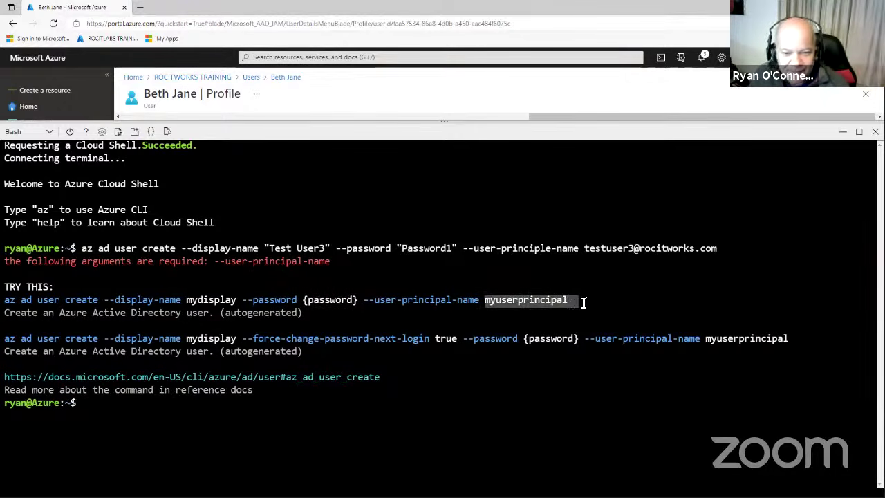
{"action": "left_click", "coordinate": [461, 247]}
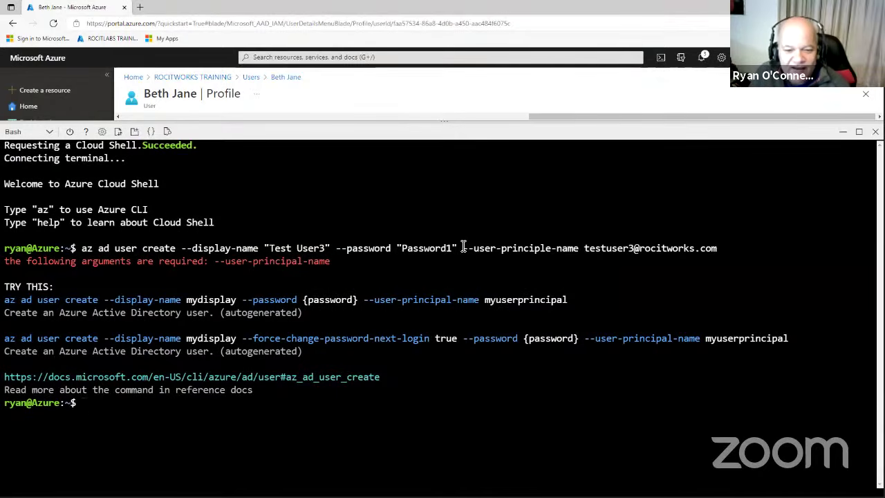
Paste the command again and remove the quotes and extra space around the password value.
{"action": "right_click", "coordinate": [328, 421]}
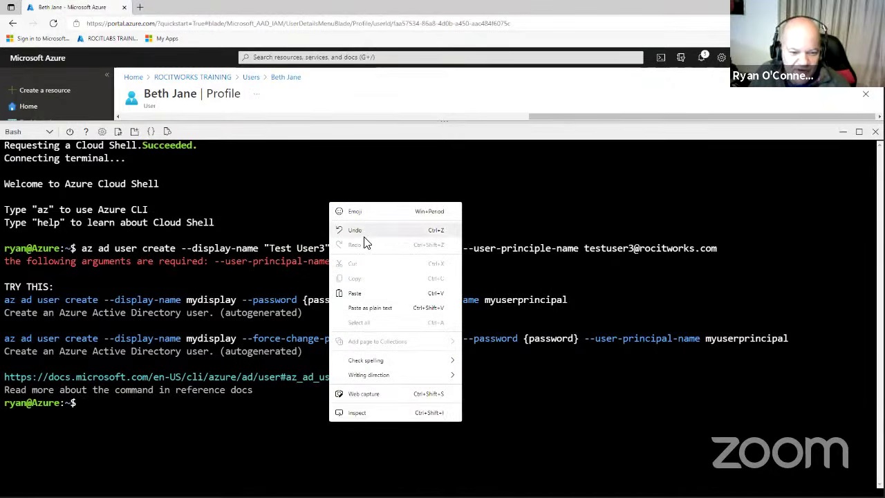
{"action": "left_click", "coordinate": [355, 426]}
{"action": "key", "text": "ctrl+v"}
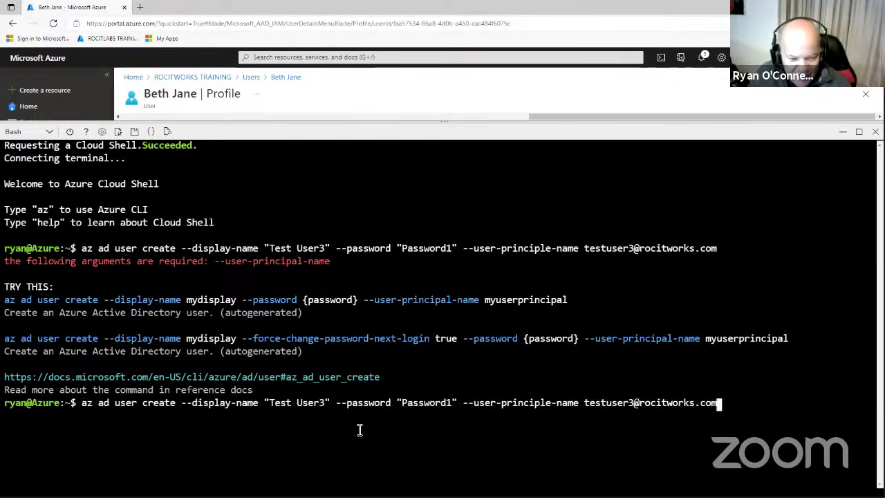
{"action": "key", "text": "Left"}
{"action": "key", "text": "Left"}
{"action": "key", "text": "Left"}
{"action": "key", "text": "Left"}
{"action": "key", "text": "Left"}
{"action": "key", "text": "Left"}
{"action": "key", "text": "Left"}
{"action": "key", "text": "Left"}
{"action": "key", "text": "Left"}
{"action": "key", "text": "Left"}
{"action": "key", "text": "Left"}
{"action": "key", "text": "Left"}
{"action": "key", "text": "Left"}
{"action": "key", "text": "Left"}
{"action": "key", "text": "Left"}
{"action": "key", "text": "Left"}
{"action": "key", "text": "Left"}
{"action": "key", "text": "Left"}
{"action": "key", "text": "Left"}
{"action": "key", "text": "Left"}
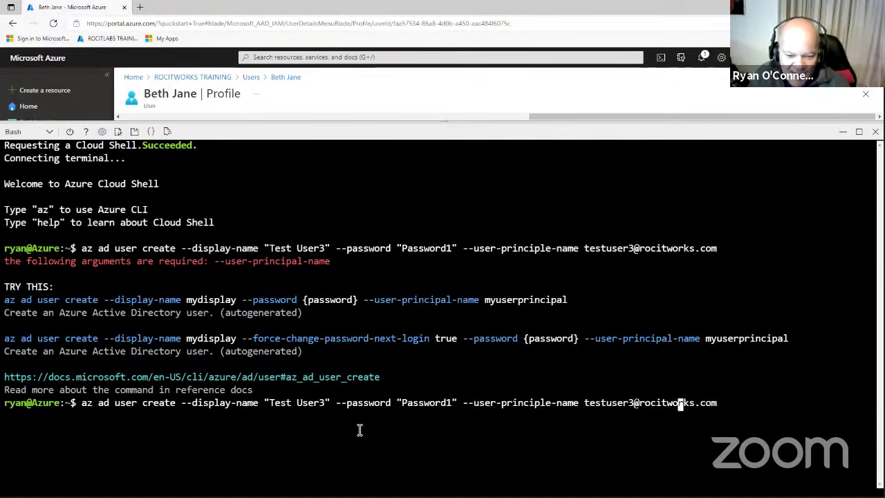
{"action": "key", "text": "Left"}
{"action": "key", "text": "Left"}
{"action": "key", "text": "Left"}
{"action": "key", "text": "Left"}
{"action": "key", "text": "Left"}
{"action": "key", "text": "Left"}
{"action": "key", "text": "Left"}
{"action": "key", "text": "Left"}
{"action": "key", "text": "Left"}
{"action": "key", "text": "Left"}
{"action": "key", "text": "Left"}
{"action": "key", "text": "Left"}
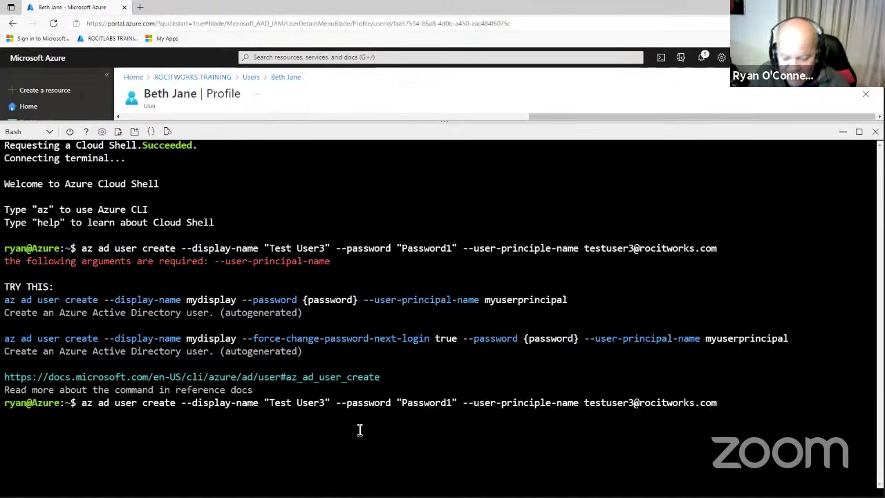
{"action": "key", "text": "Delete"}
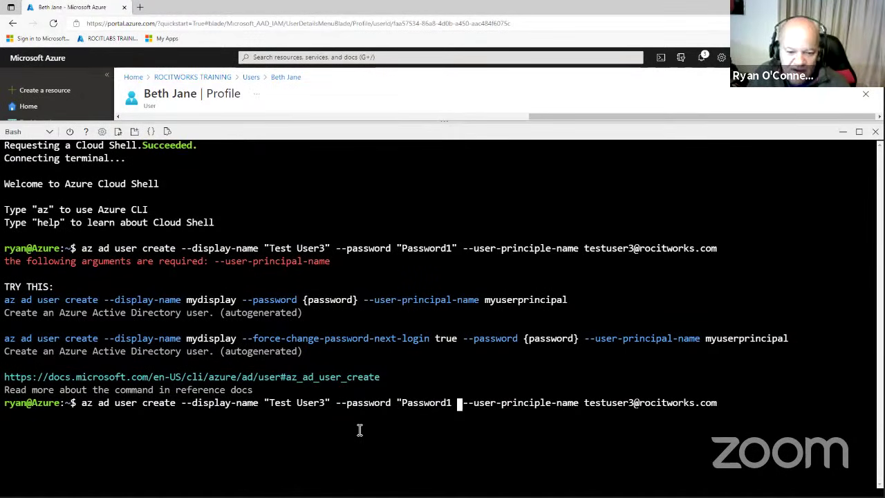
{"action": "key", "text": "Left"}
{"action": "key", "text": "Left"}
{"action": "key", "text": "Left"}
{"action": "key", "text": "Left"}
{"action": "key", "text": "Left"}
{"action": "key", "text": "Left"}
{"action": "key", "text": "Left"}
{"action": "key", "text": "Left"}
{"action": "key", "text": "Left"}
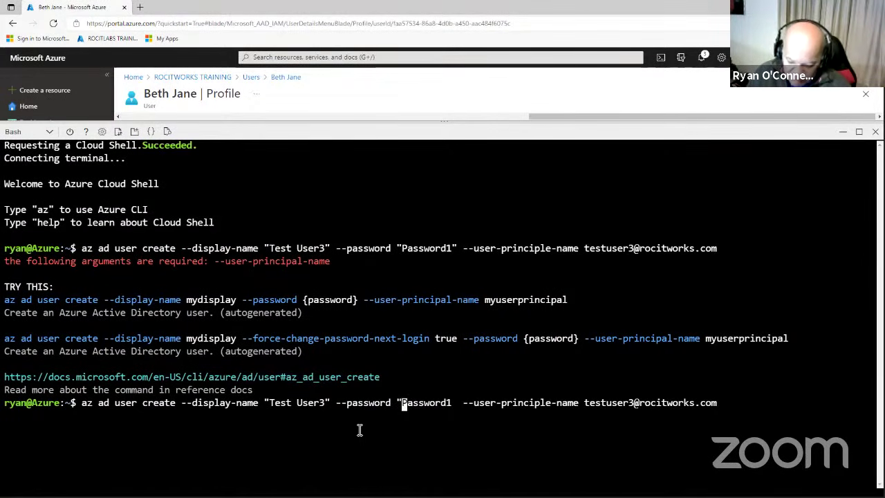
{"action": "key", "text": "BackSpace"}
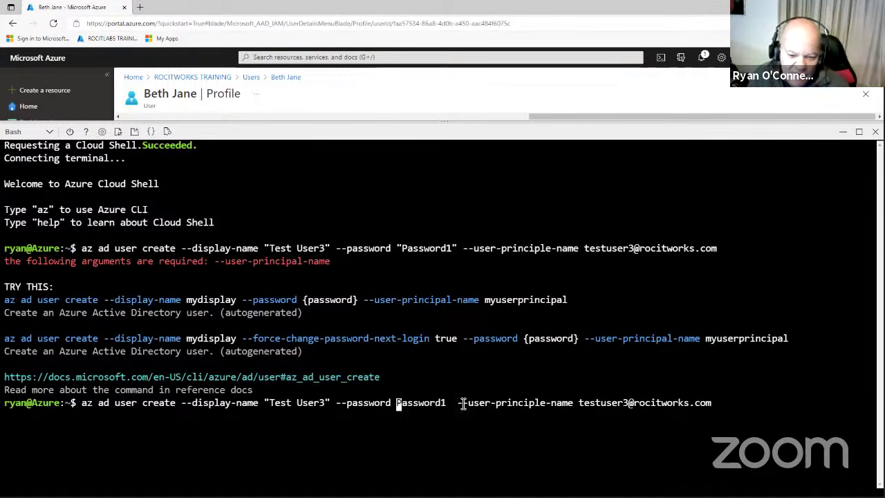
{"action": "key", "text": "Right"}
{"action": "key", "text": "Right"}
{"action": "key", "text": "Right"}
{"action": "key", "text": "Right"}
{"action": "key", "text": "Right"}
{"action": "key", "text": "Right"}
{"action": "key", "text": "Right"}
{"action": "key", "text": "Right"}
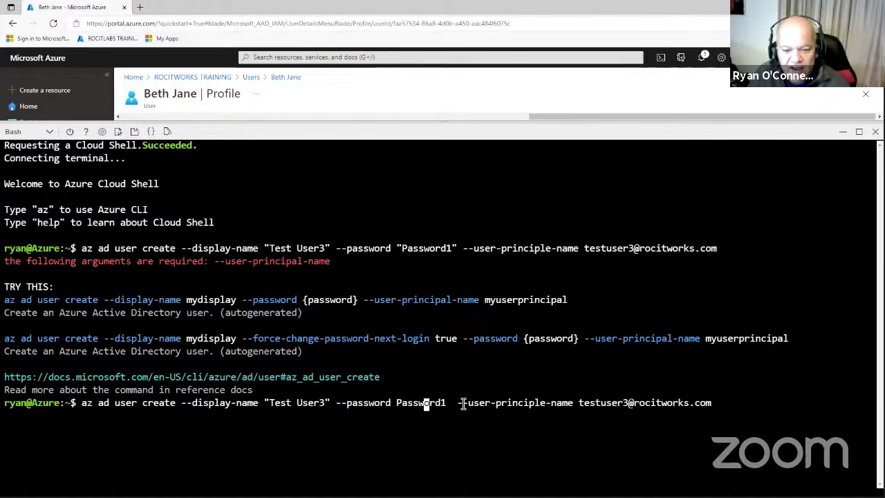
{"action": "key", "text": "Delete"}
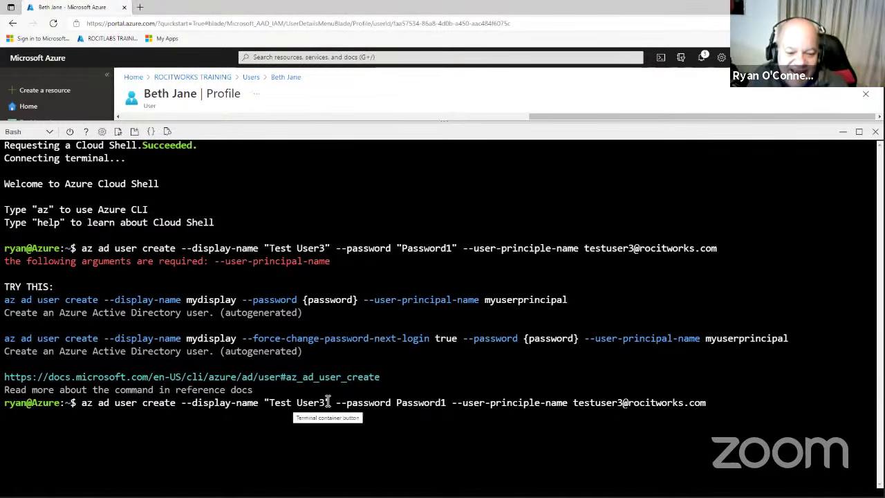
{"action": "key", "text": "Left"}
{"action": "key", "text": "Left"}
{"action": "key", "text": "Left"}
{"action": "key", "text": "Left"}
{"action": "key", "text": "Left"}
{"action": "key", "text": "Left"}
{"action": "key", "text": "Left"}
{"action": "key", "text": "Left"}
{"action": "key", "text": "Left"}
{"action": "key", "text": "Left"}
{"action": "key", "text": "Left"}
{"action": "key", "text": "Left"}
{"action": "key", "text": "Left"}
{"action": "key", "text": "Left"}
{"action": "key", "text": "Left"}
{"action": "key", "text": "Left"}
{"action": "key", "text": "Left"}
{"action": "key", "text": "Left"}
{"action": "key", "text": "Left"}
{"action": "key", "text": "Left"}
{"action": "key", "text": "Left"}
{"action": "key", "text": "Left"}
{"action": "key", "text": "Left"}
{"action": "key", "text": "Left"}
{"action": "key", "text": "Left"}
{"action": "key", "text": "Left"}
{"action": "key", "text": "Left"}
{"action": "key", "text": "Left"}
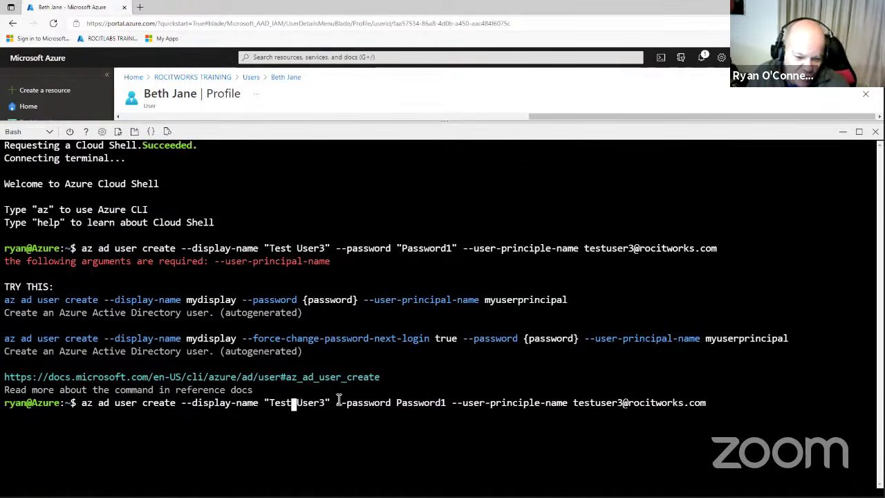
{"action": "key", "text": "Right"}
{"action": "key", "text": "Right"}
{"action": "key", "text": "Right"}
{"action": "key", "text": "Right"}
{"action": "key", "text": "Right"}
{"action": "key", "text": "Right"}
{"action": "key", "text": "Right"}
{"action": "key", "text": "Right"}
{"action": "key", "text": "Right"}
{"action": "key", "text": "Right"}
{"action": "key", "text": "Right"}
{"action": "key", "text": "Right"}
{"action": "key", "text": "Right"}
{"action": "key", "text": "Right"}
{"action": "key", "text": "Right"}
{"action": "key", "text": "Right"}
{"action": "key", "text": "Right"}
{"action": "key", "text": "Right"}
{"action": "key", "text": "Right"}
{"action": "key", "text": "Right"}
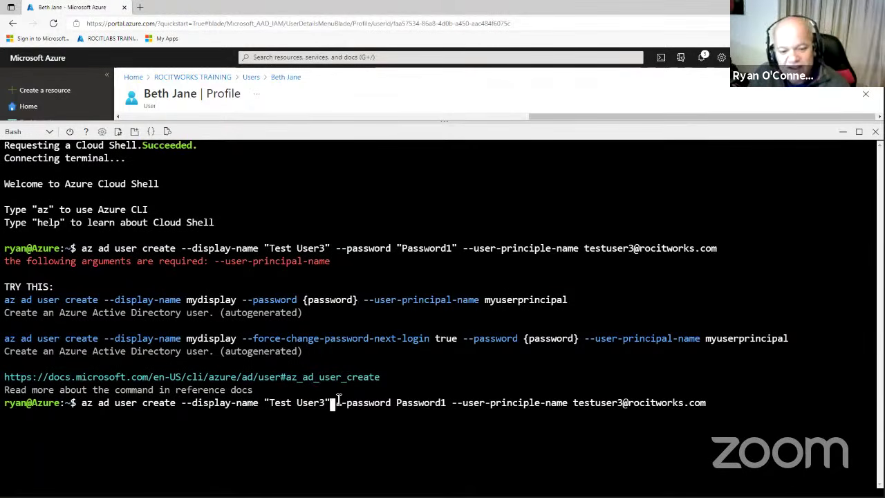
{"action": "key", "text": "Right"}
{"action": "key", "text": "Right"}
{"action": "key", "text": "Right"}
{"action": "key", "text": "Right"}
{"action": "key", "text": "Right"}
{"action": "key", "text": "Right"}
{"action": "key", "text": "Right"}
{"action": "key", "text": "Right"}
{"action": "key", "text": "Right"}
{"action": "key", "text": "Right"}
{"action": "key", "text": "Right"}
{"action": "key", "text": "Right"}
{"action": "key", "text": "Right"}
{"action": "key", "text": "Right"}
{"action": "key", "text": "Right"}
{"action": "key", "text": "Right"}
{"action": "key", "text": "Right"}
{"action": "key", "text": "Right"}
{"action": "key", "text": "Right"}
{"action": "key", "text": "Right"}
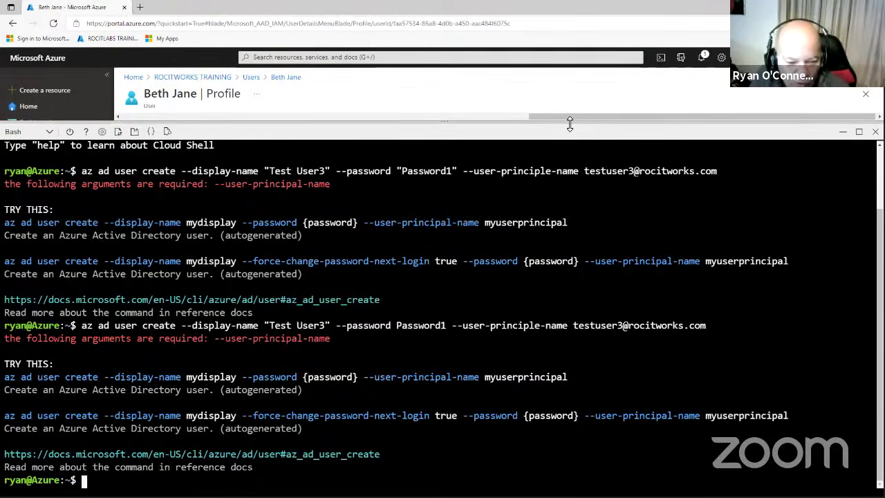
Recall the previous command and change its display name to an unquoted 'Test'.
{"action": "key", "text": "Up"}
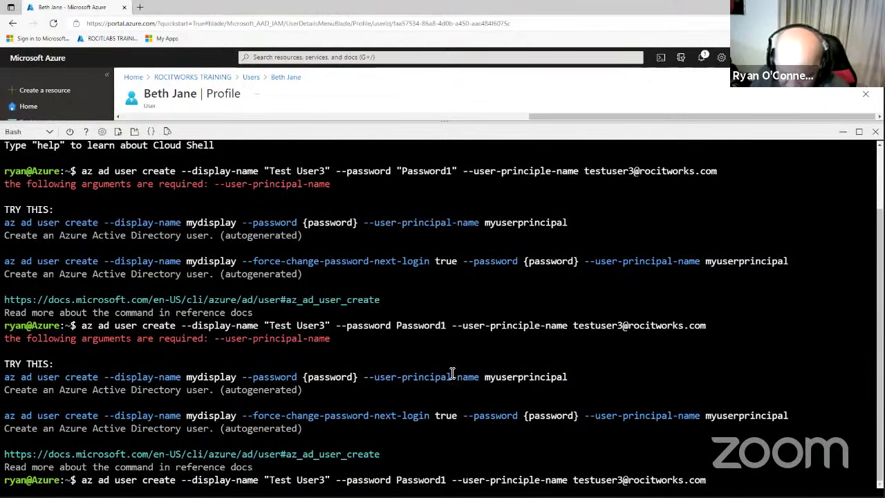
{"action": "key", "text": "Left"}
{"action": "key", "text": "Left"}
{"action": "key", "text": "Left"}
{"action": "key", "text": "Left"}
{"action": "key", "text": "Left"}
{"action": "key", "text": "Left"}
{"action": "key", "text": "Left"}
{"action": "key", "text": "Left"}
{"action": "key", "text": "Left"}
{"action": "key", "text": "Left"}
{"action": "key", "text": "Left"}
{"action": "key", "text": "Left"}
{"action": "key", "text": "Left"}
{"action": "key", "text": "Left"}
{"action": "key", "text": "Left"}
{"action": "key", "text": "Left"}
{"action": "key", "text": "Left"}
{"action": "key", "text": "Left"}
{"action": "key", "text": "Left"}
{"action": "key", "text": "Left"}
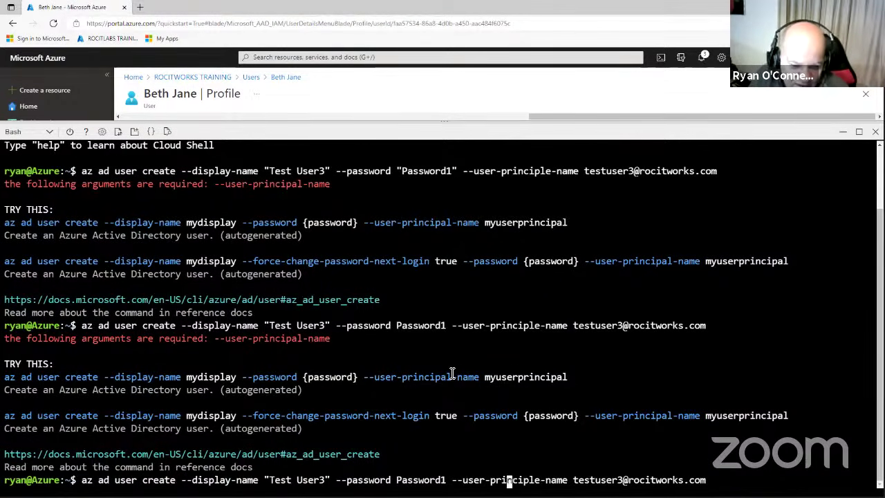
{"action": "key", "text": "Left"}
{"action": "key", "text": "Left"}
{"action": "key", "text": "Left"}
{"action": "key", "text": "Left"}
{"action": "key", "text": "Left"}
{"action": "key", "text": "Left"}
{"action": "key", "text": "Left"}
{"action": "key", "text": "Left"}
{"action": "key", "text": "Left"}
{"action": "key", "text": "Left"}
{"action": "key", "text": "Left"}
{"action": "key", "text": "Left"}
{"action": "key", "text": "Left"}
{"action": "key", "text": "Left"}
{"action": "key", "text": "Left"}
{"action": "key", "text": "Left"}
{"action": "key", "text": "Left"}
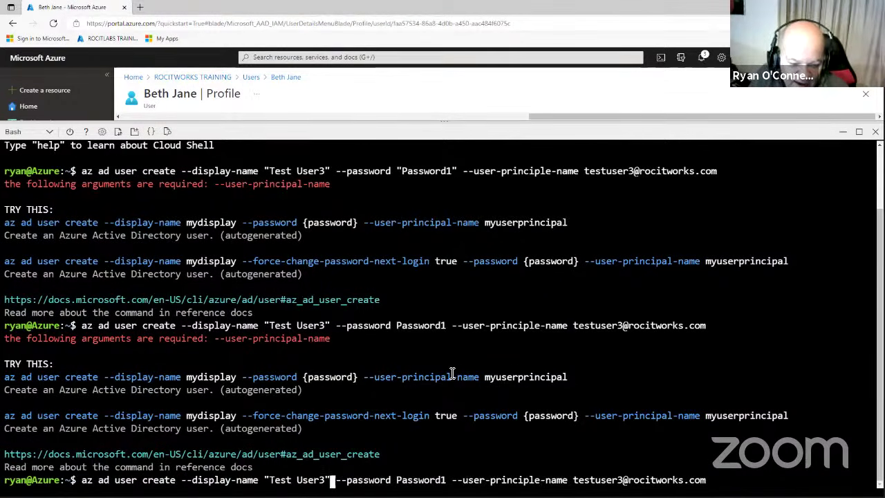
{"action": "key", "text": "BackSpace"}
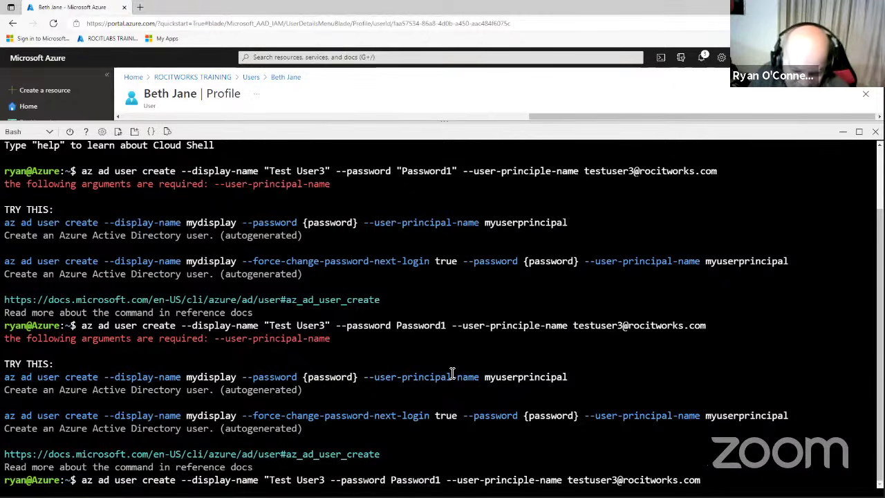
{"action": "key", "text": "Left"}
{"action": "key", "text": "Left"}
{"action": "key", "text": "Left"}
{"action": "key", "text": "Left"}
{"action": "key", "text": "Left"}
{"action": "key", "text": "Left"}
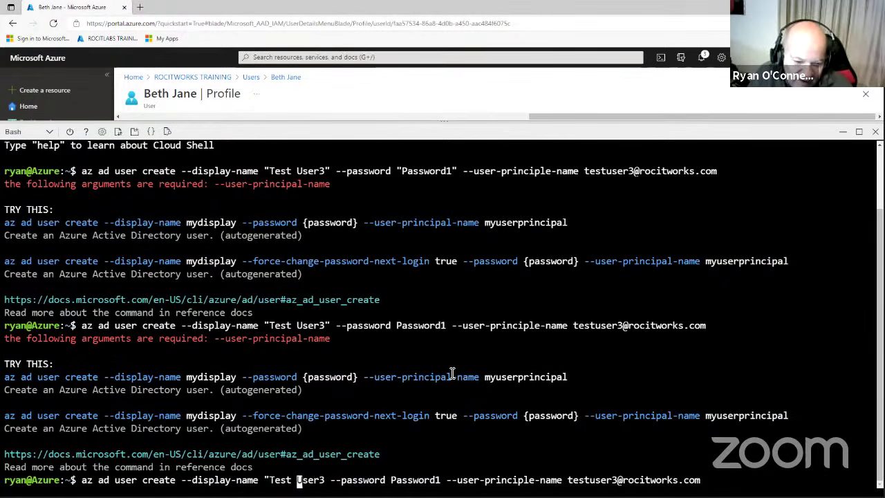
{"action": "key", "text": "Right"}
{"action": "key", "text": "Right"}
{"action": "key", "text": "Right"}
{"action": "key", "text": "Right"}
{"action": "key", "text": "Right"}
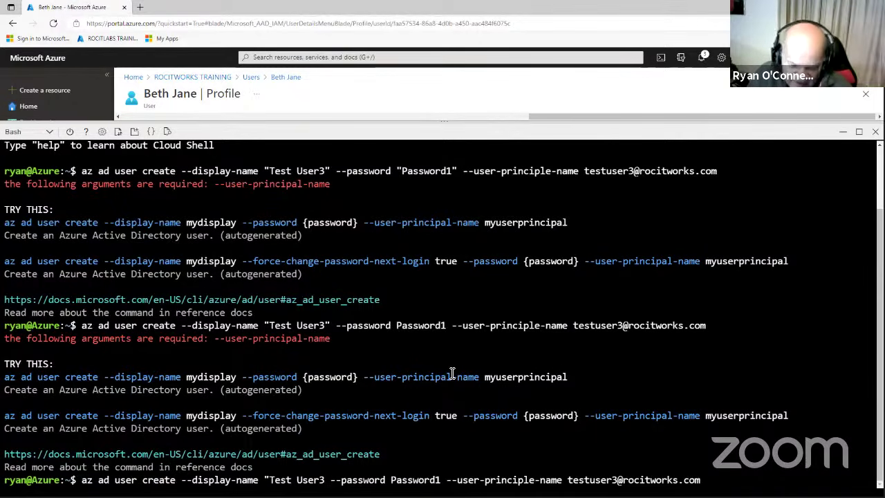
{"action": "key", "text": "BackSpace"}
{"action": "key", "text": "BackSpace"}
{"action": "key", "text": "BackSpace"}
{"action": "key", "text": "BackSpace"}
{"action": "key", "text": "BackSpace"}
{"action": "key", "text": "BackSpace"}
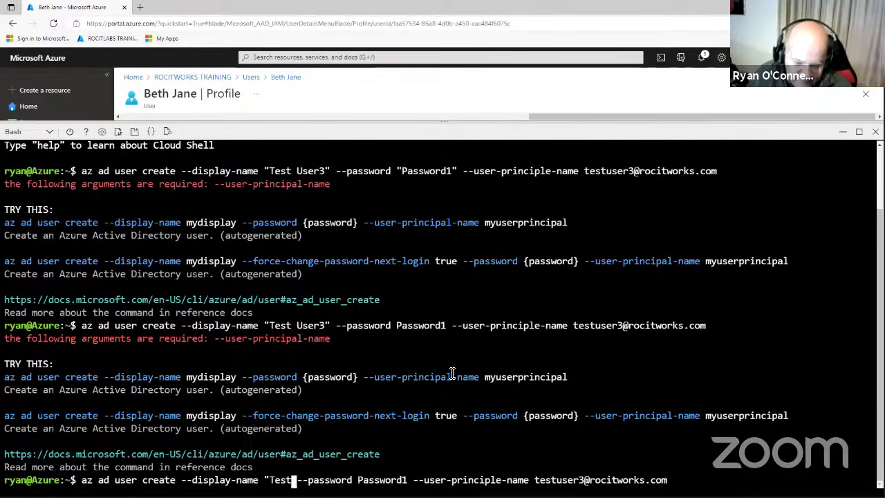
{"action": "key", "text": "Left"}
{"action": "key", "text": "Left"}
{"action": "key", "text": "Left"}
{"action": "key", "text": "Left"}
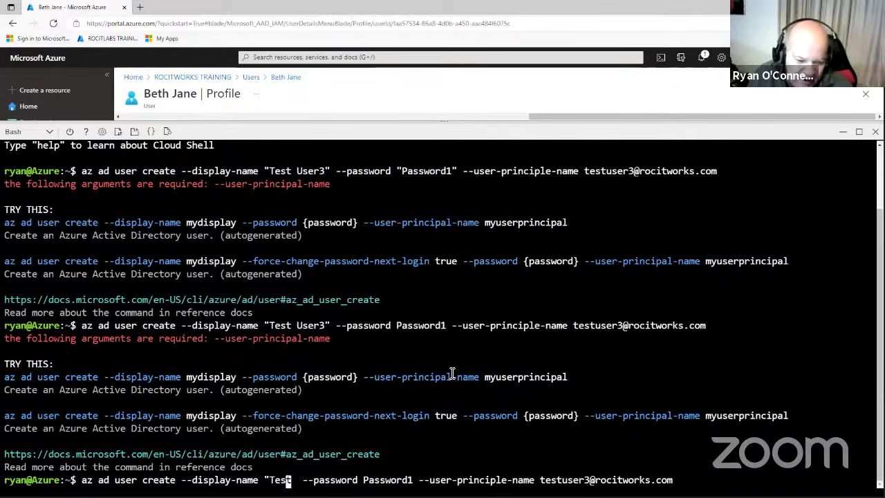
{"action": "key", "text": "Left"}
{"action": "key", "text": "Left"}
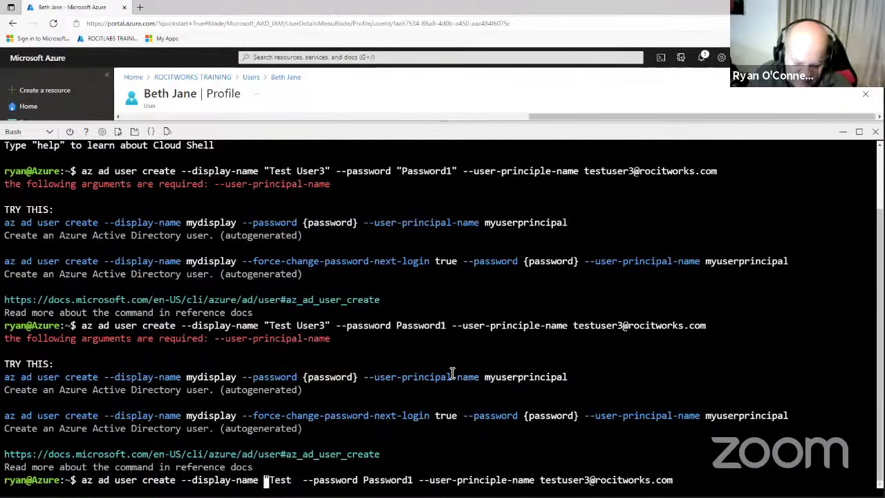
{"action": "key", "text": "BackSpace"}
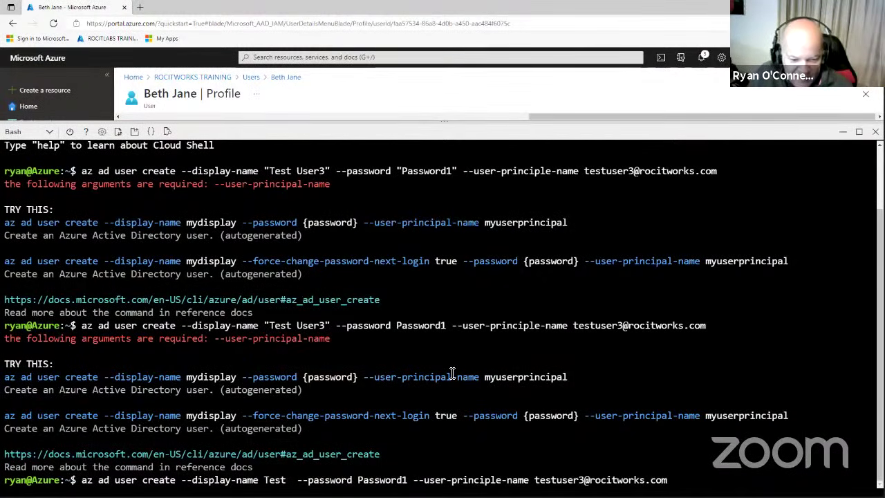
{"action": "key", "text": "Right"}
{"action": "key", "text": "Right"}
{"action": "key", "text": "Right"}
{"action": "key", "text": "Right"}
{"action": "key", "text": "Delete"}
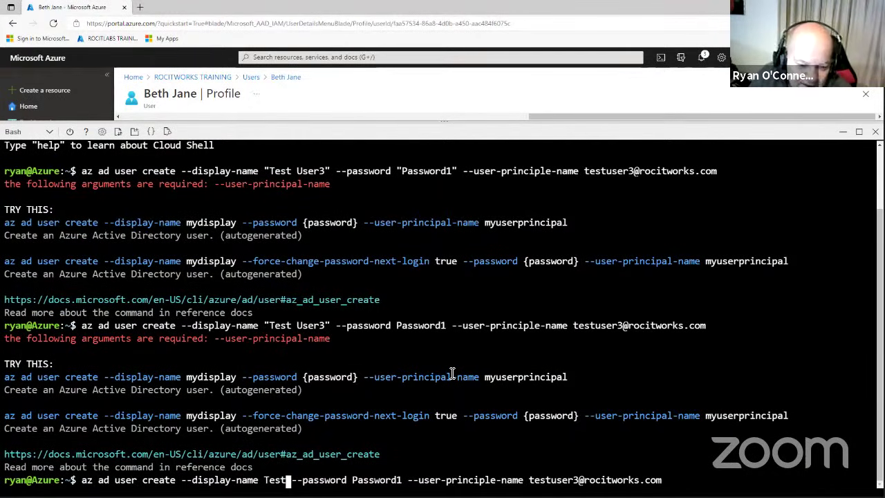
Run the edited az ad user create command, which still demands --user-principal-name.
{"action": "key", "text": "Right"}
{"action": "key", "text": "Right"}
{"action": "key", "text": "Right"}
{"action": "key", "text": "Right"}
{"action": "key", "text": "Right"}
{"action": "key", "text": "Right"}
{"action": "key", "text": "Right"}
{"action": "key", "text": "Right"}
{"action": "key", "text": "Right"}
{"action": "key", "text": "Right"}
{"action": "key", "text": "Right"}
{"action": "key", "text": "Right"}
{"action": "key", "text": "Right"}
{"action": "key", "text": "Right"}
{"action": "key", "text": "Right"}
{"action": "key", "text": "Right"}
{"action": "key", "text": "Right"}
{"action": "key", "text": "Right"}
{"action": "key", "text": "Right"}
{"action": "key", "text": "Right"}
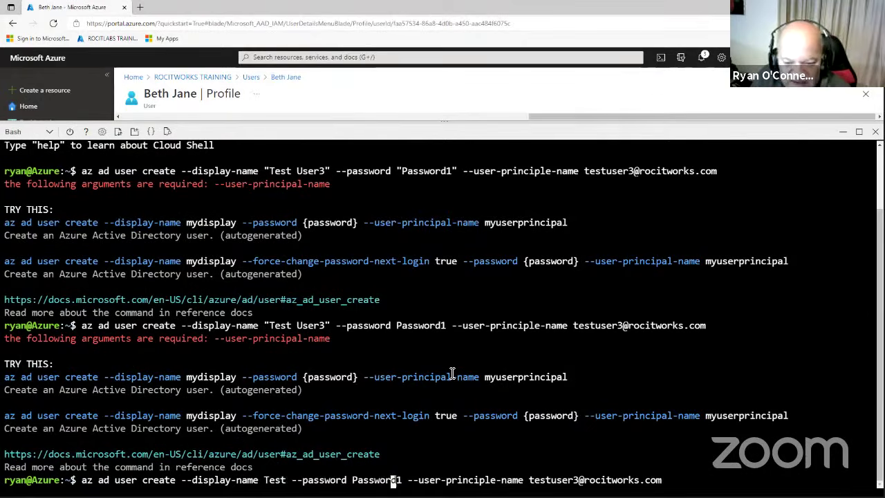
{"action": "key", "text": "Right"}
{"action": "key", "text": "Right"}
{"action": "key", "text": "Right"}
{"action": "key", "text": "Right"}
{"action": "key", "text": "Right"}
{"action": "key", "text": "Right"}
{"action": "key", "text": "Right"}
{"action": "key", "text": "Right"}
{"action": "key", "text": "Right"}
{"action": "key", "text": "Right"}
{"action": "key", "text": "Right"}
{"action": "key", "text": "Right"}
{"action": "key", "text": "Right"}
{"action": "key", "text": "Right"}
{"action": "key", "text": "Right"}
{"action": "key", "text": "Right"}
{"action": "key", "text": "Right"}
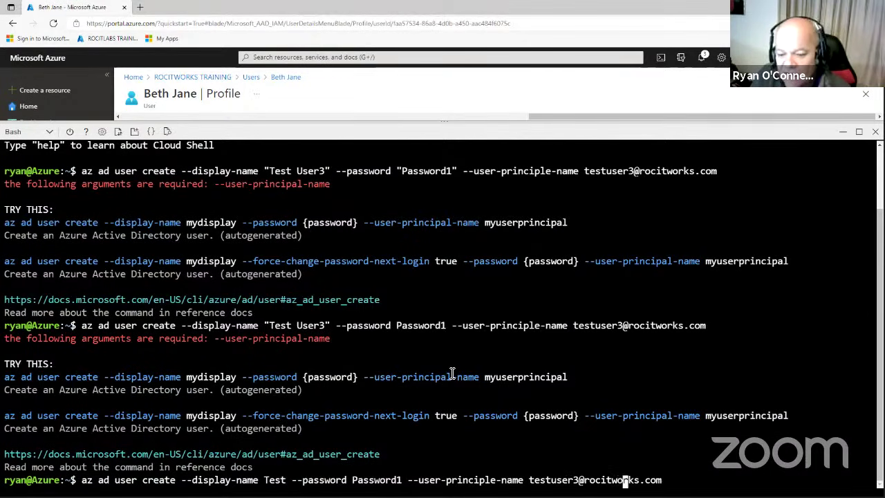
{"action": "key", "text": "Right"}
{"action": "key", "text": "Right"}
{"action": "key", "text": "Right"}
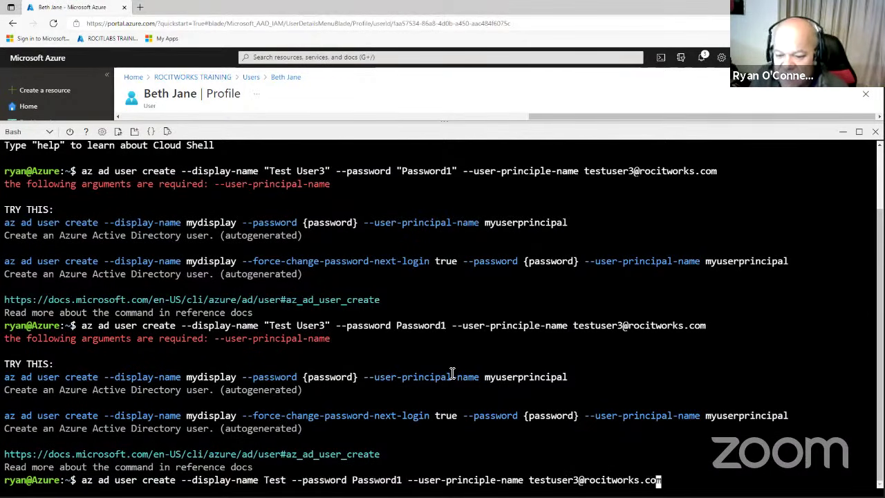
{"action": "key", "text": "Return"}
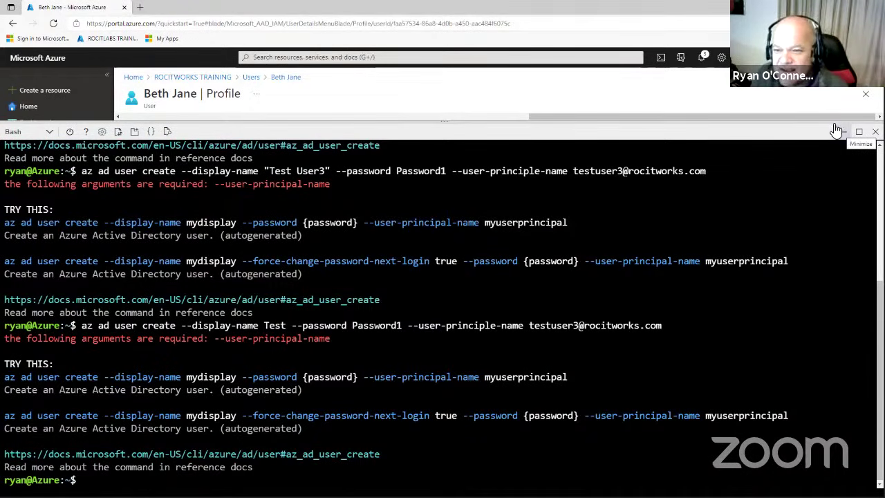
Switch Cloud Shell to PowerShell and run the ConvertTo-SecureString password line.
{"action": "left_click", "coordinate": [49, 134]}
{"action": "left_click", "coordinate": [24, 148]}
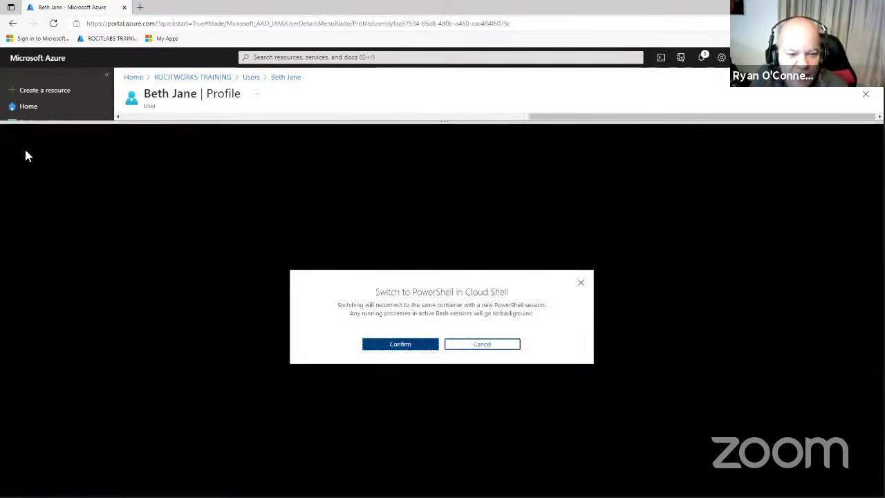
{"action": "left_click", "coordinate": [400, 343]}
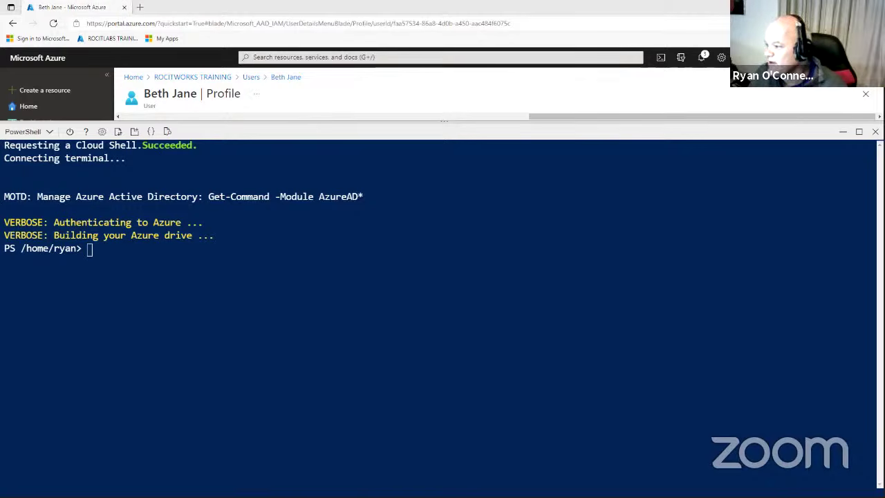
{"action": "right_click", "coordinate": [414, 258]}
{"action": "left_click", "coordinate": [441, 351]}
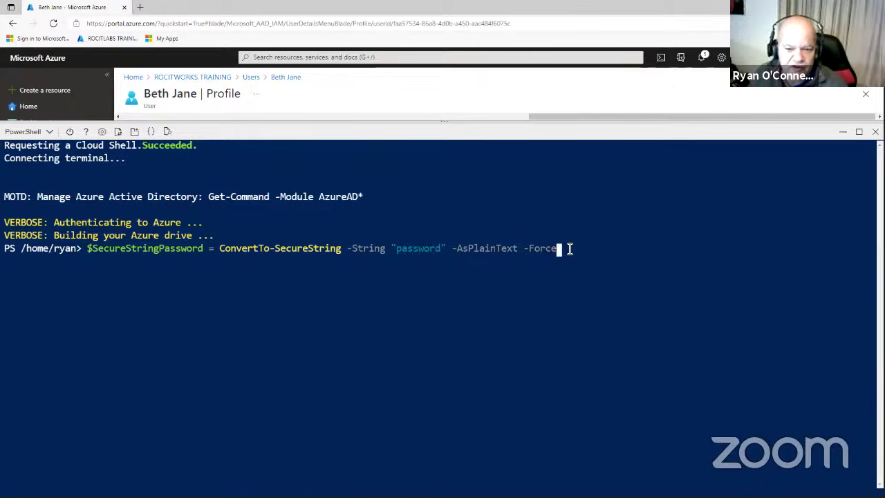
{"action": "key", "text": "Return"}
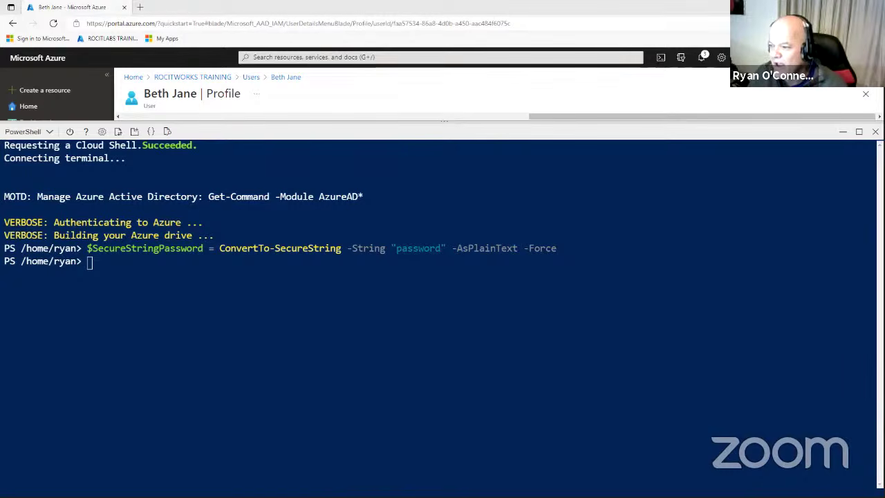
Paste the New-AzADUser command, which fails for lacking the -Password argument.
{"action": "right_click", "coordinate": [361, 286]}
{"action": "left_click", "coordinate": [385, 159]}
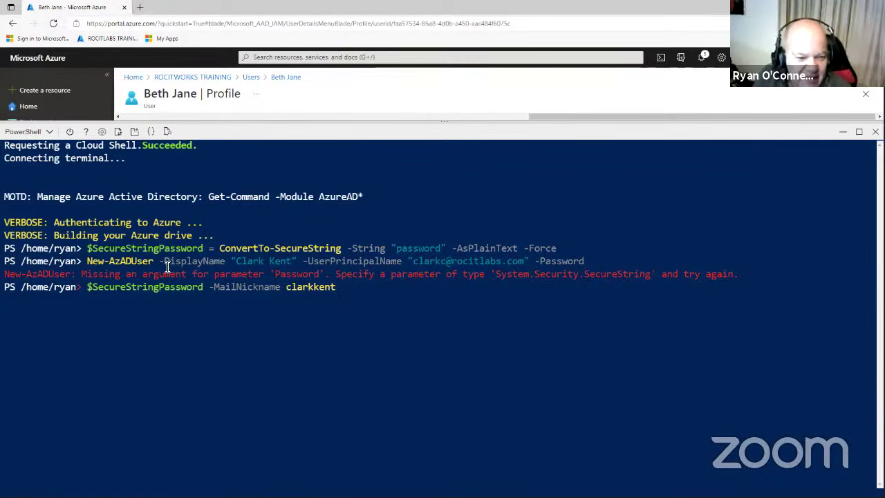
{"action": "left_click_drag", "start_coordinate": [83, 273], "coordinate": [327, 274]}
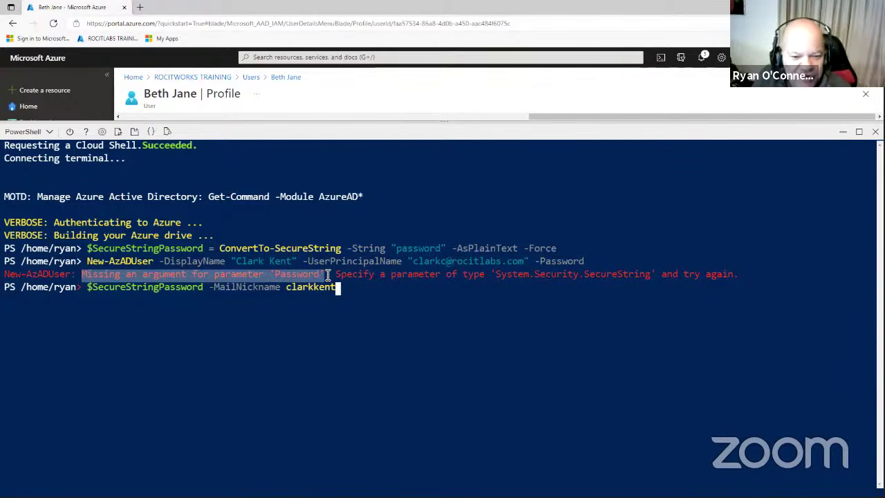
{"action": "left_click", "coordinate": [365, 293]}
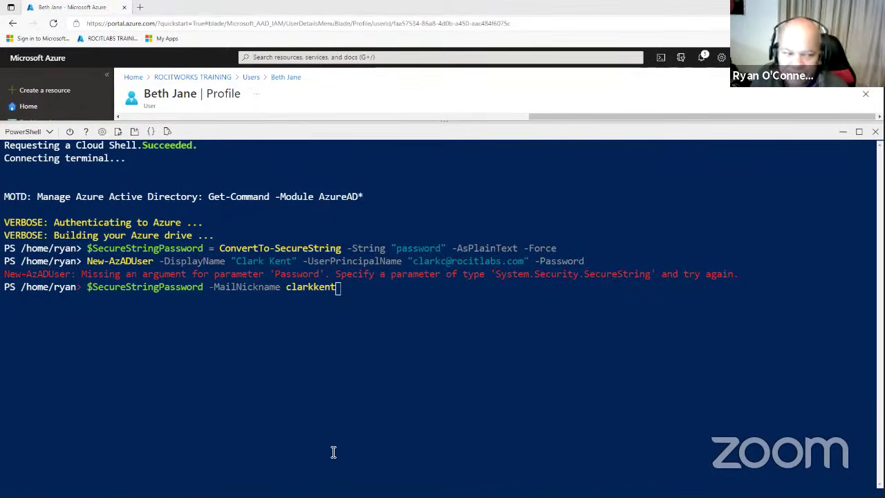
{"action": "left_click", "coordinate": [381, 289]}
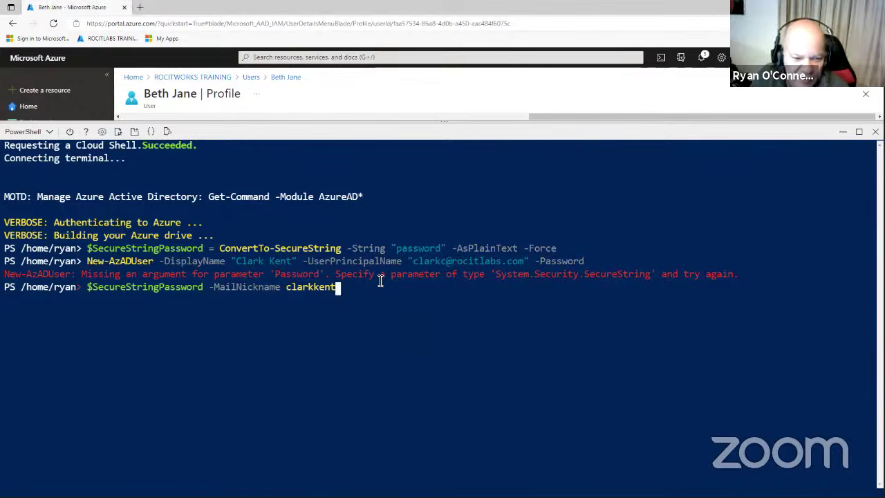
{"action": "left_click", "coordinate": [52, 135]}
Switch back to Bash, create the Managers group with az ad group create, and minimize Cloud Shell.
{"action": "left_click", "coordinate": [31, 150]}
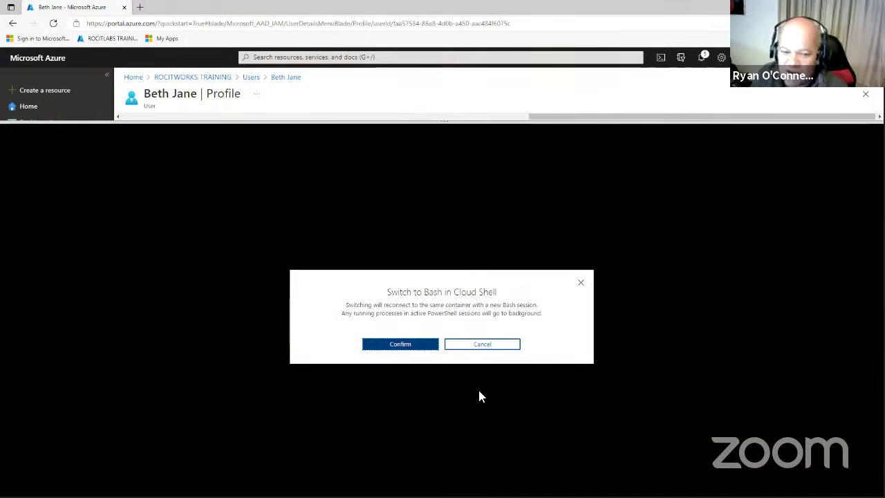
{"action": "left_click", "coordinate": [398, 345]}
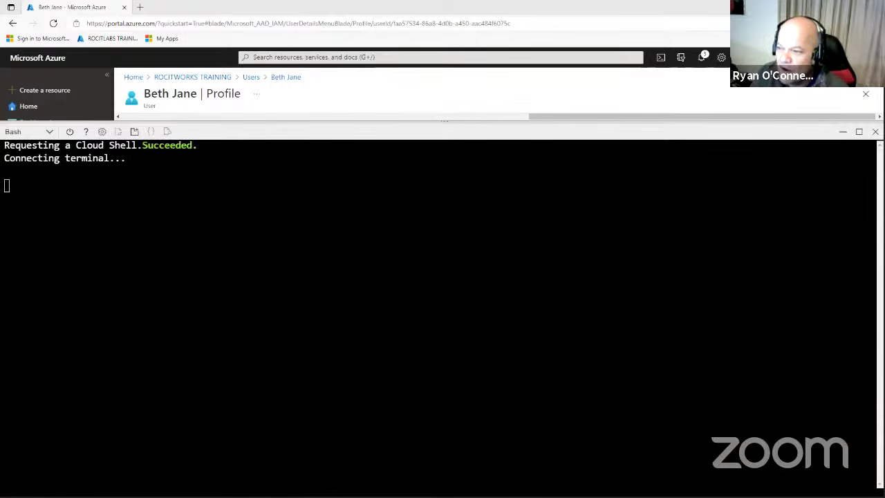
{"action": "right_click", "coordinate": [408, 230]}
{"action": "left_click", "coordinate": [436, 319]}
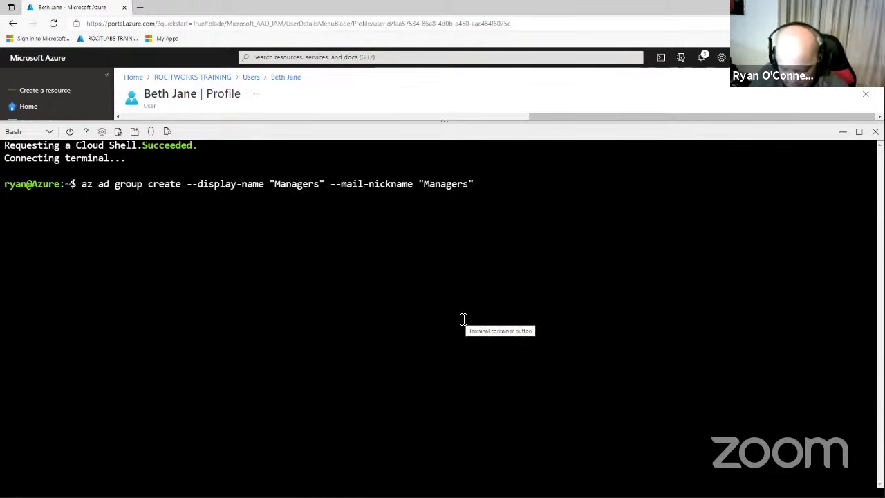
{"action": "key", "text": "Return"}
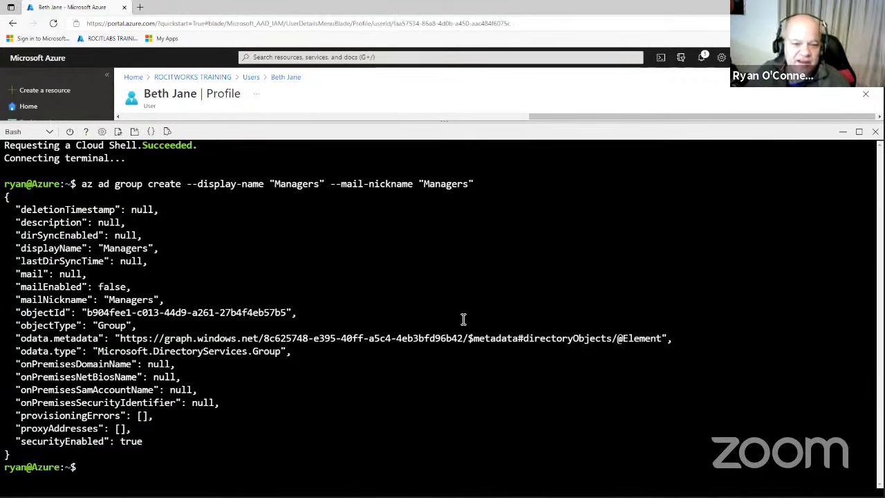
{"action": "left_click", "coordinate": [843, 133]}
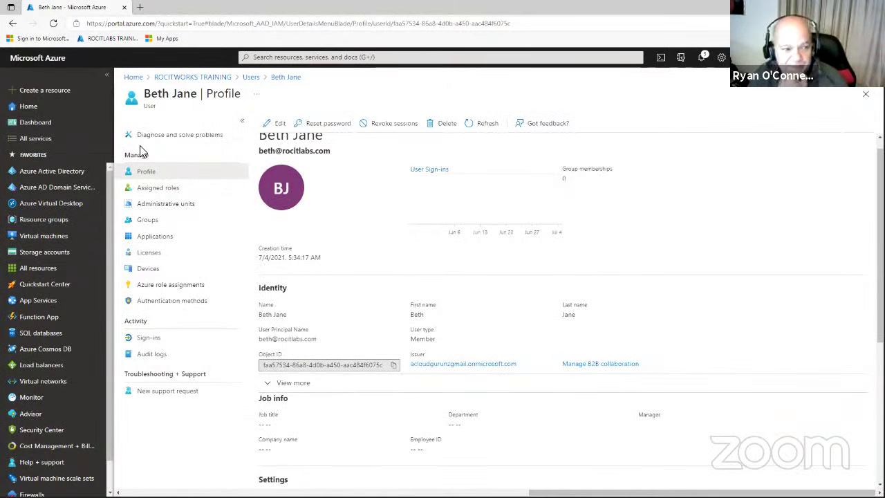
{"action": "left_click", "coordinate": [40, 176]}
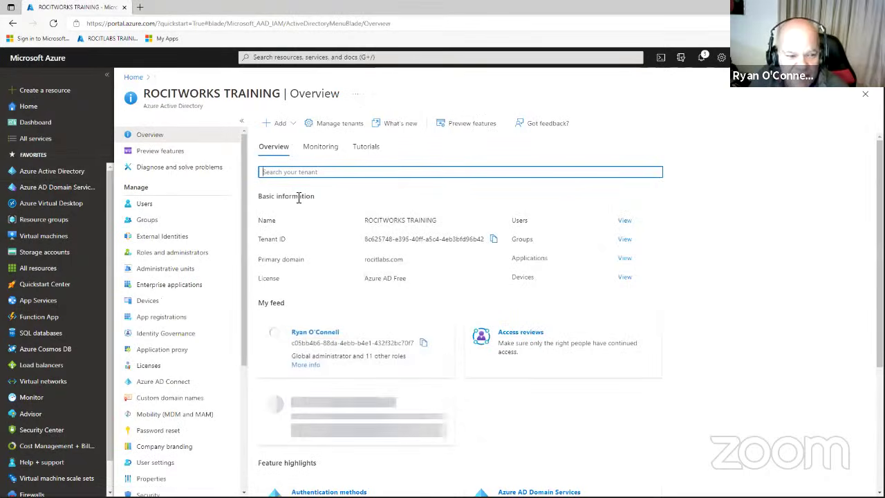
Open the Managers group from the tenant's Groups list and go to its Members page.
{"action": "left_click", "coordinate": [147, 220]}
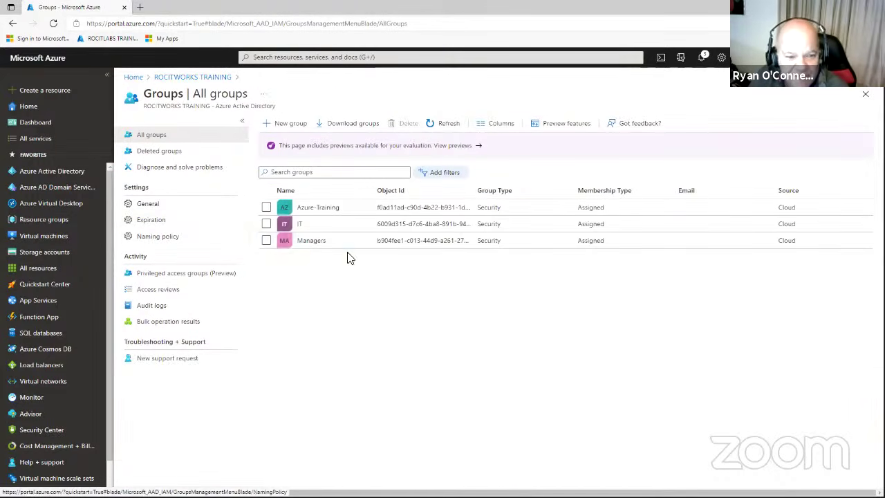
{"action": "left_click", "coordinate": [311, 241]}
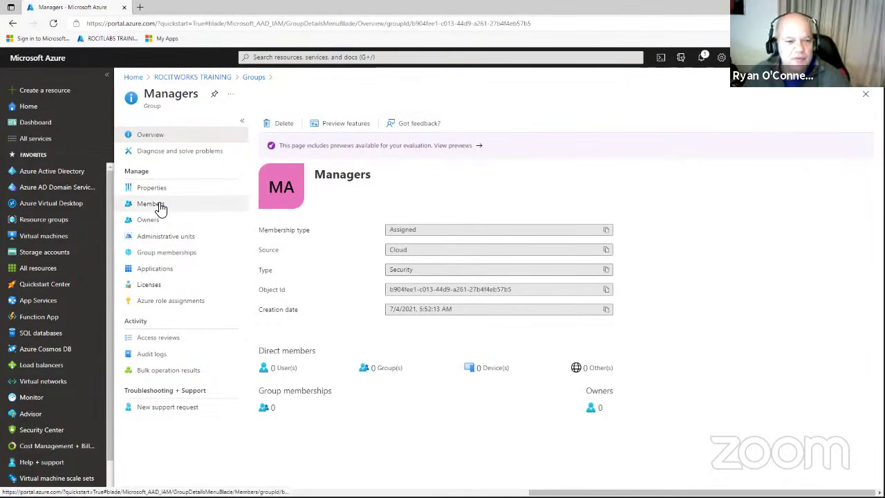
{"action": "left_click", "coordinate": [160, 207]}
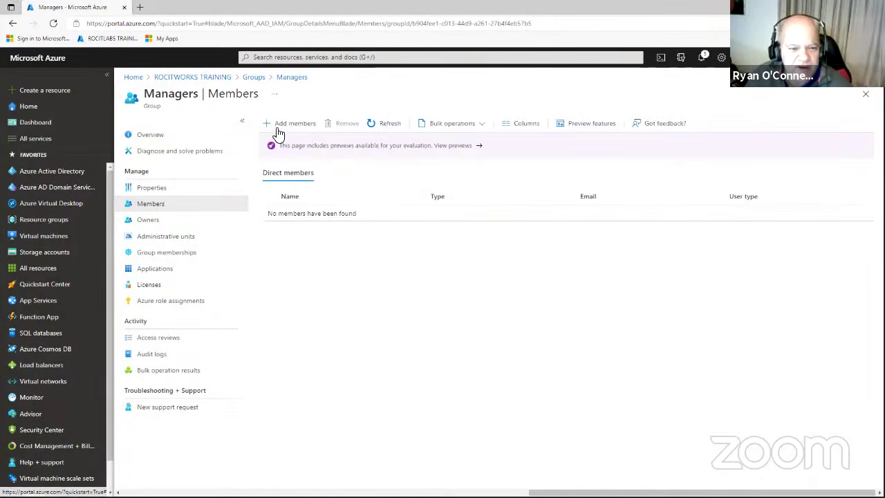
Search for the demo user by name, add them to Managers, and return to All groups.
{"action": "left_click", "coordinate": [282, 126]}
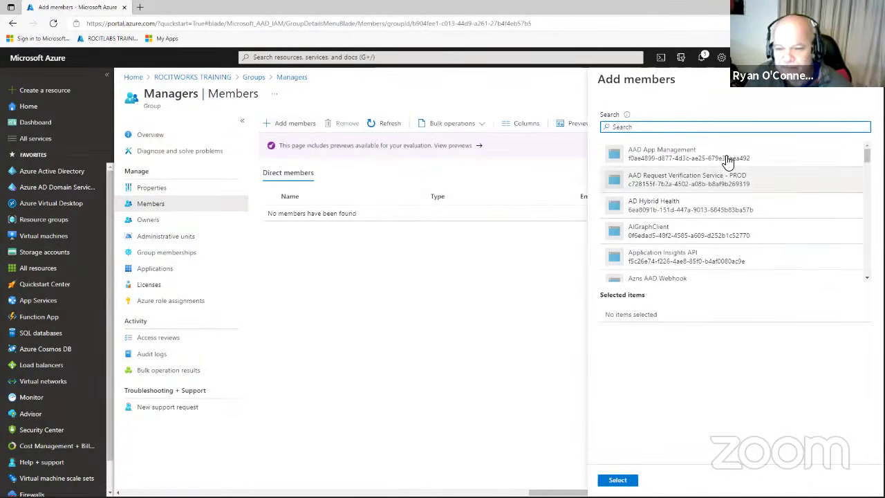
{"action": "type", "text": "bet"}
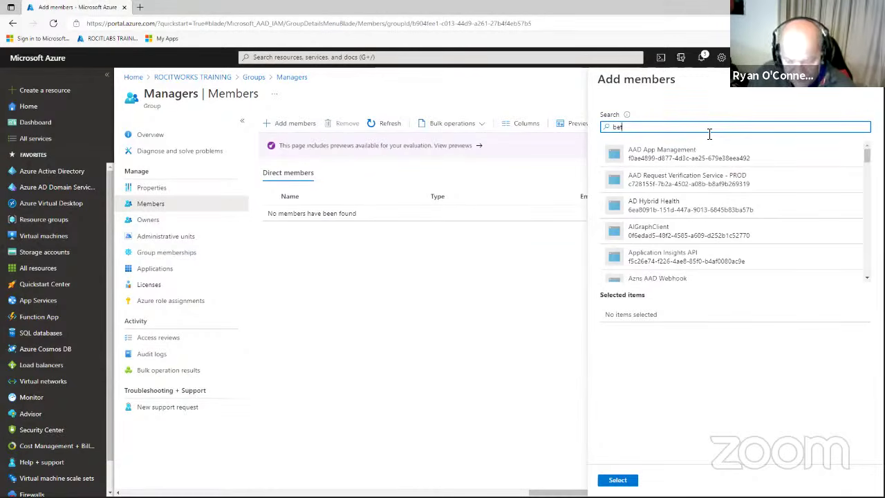
{"action": "type", "text": "h"}
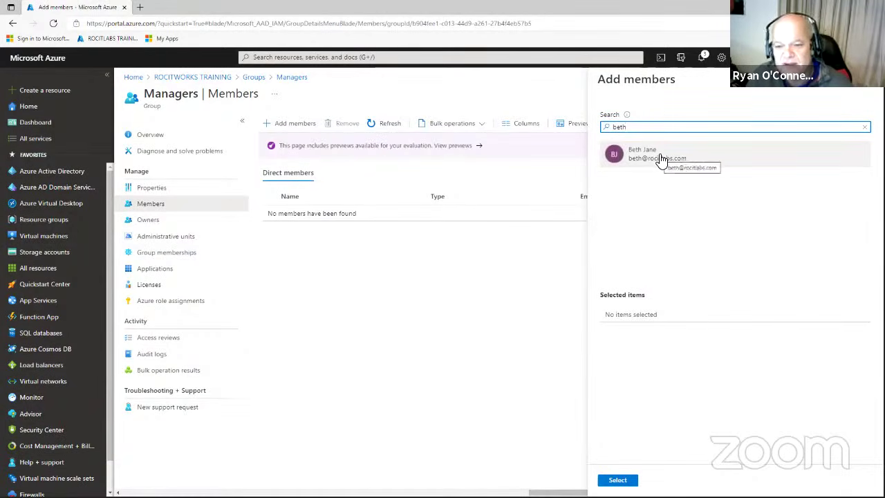
{"action": "left_click", "coordinate": [662, 161]}
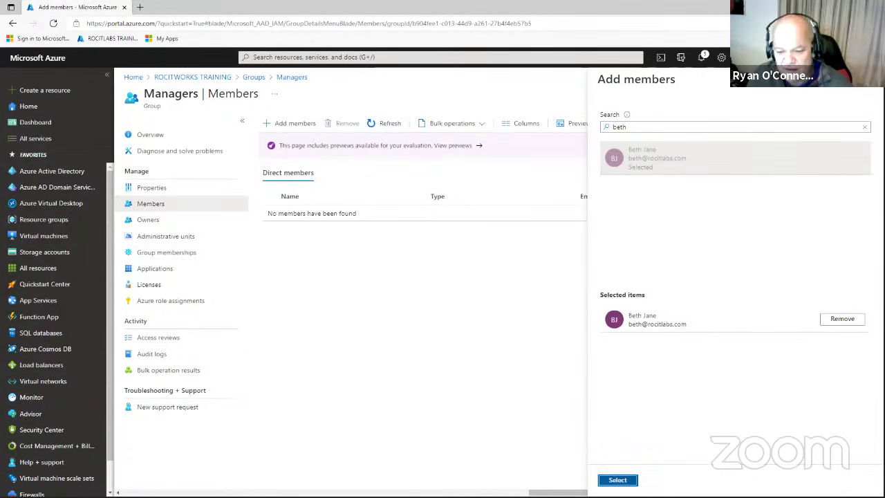
{"action": "left_click", "coordinate": [617, 480]}
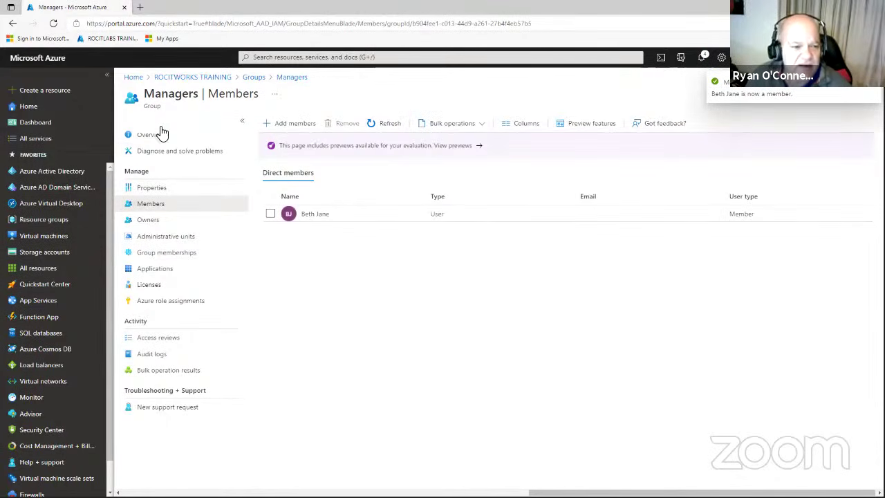
{"action": "left_click", "coordinate": [249, 78]}
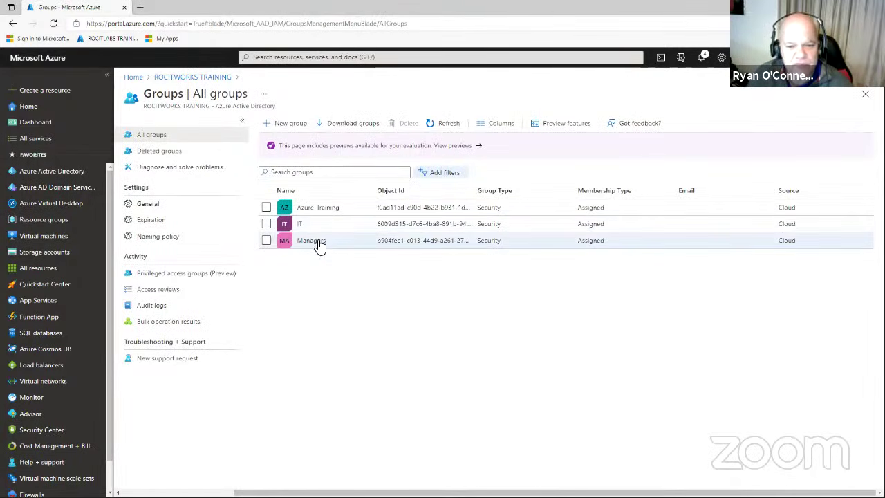
Check the Managers group and the refreshed groups list, then return to Azure Active Directory for its users.
{"action": "left_click", "coordinate": [319, 244]}
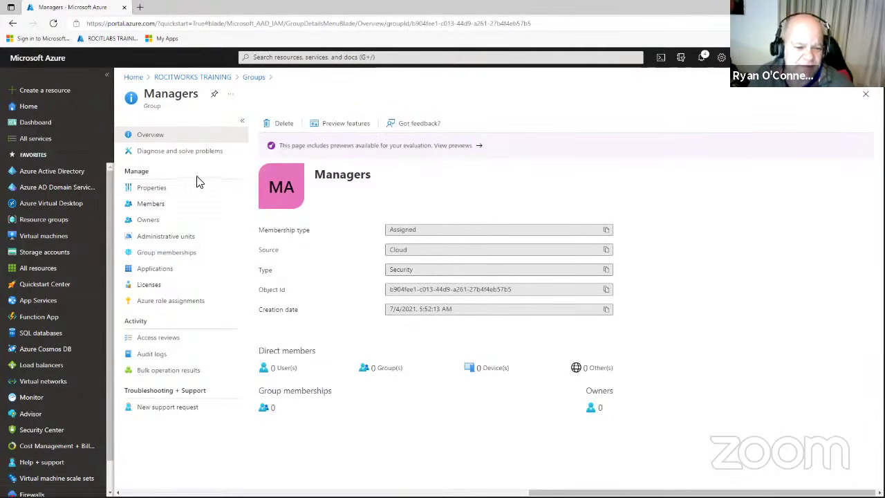
{"action": "left_click", "coordinate": [57, 171]}
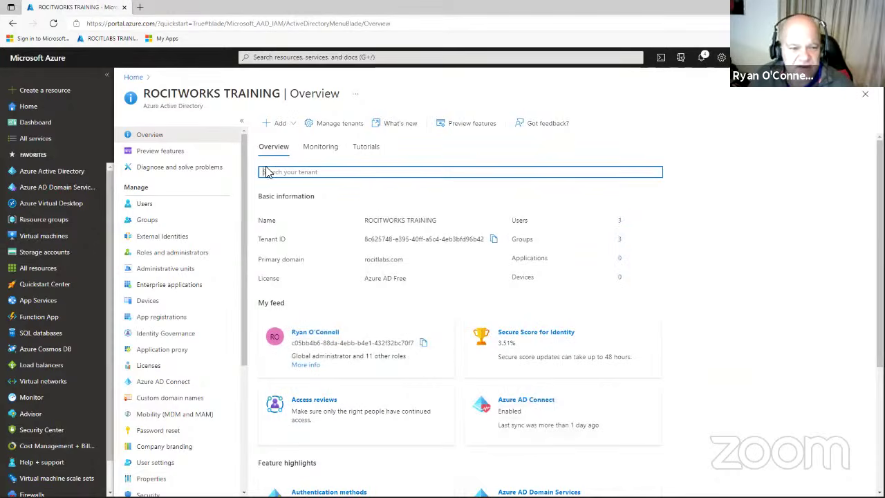
{"action": "left_click", "coordinate": [146, 219]}
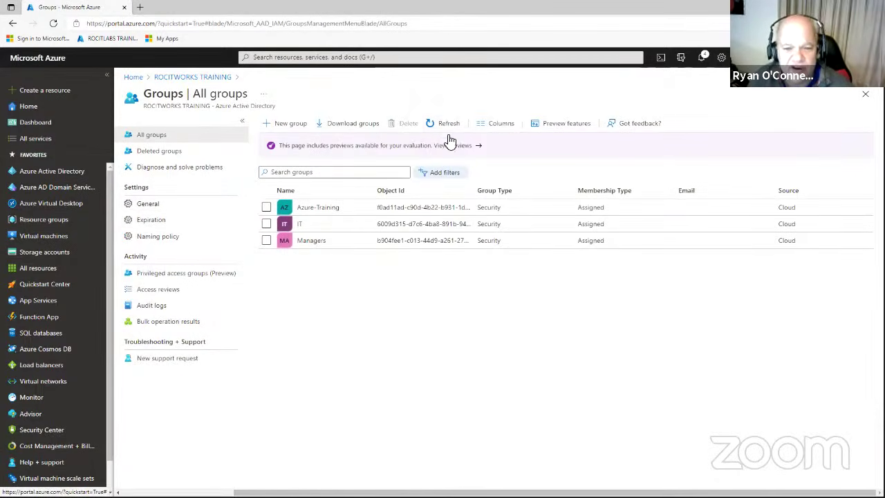
{"action": "left_click", "coordinate": [442, 124]}
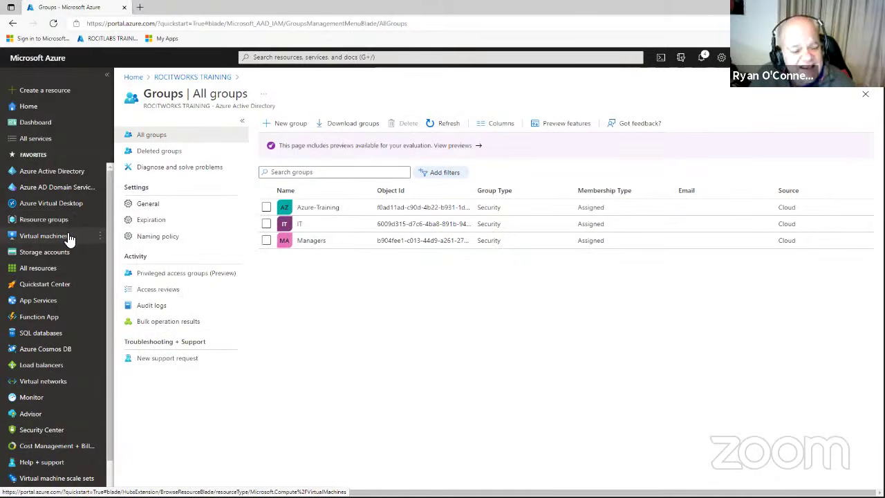
{"action": "left_click", "coordinate": [71, 173]}
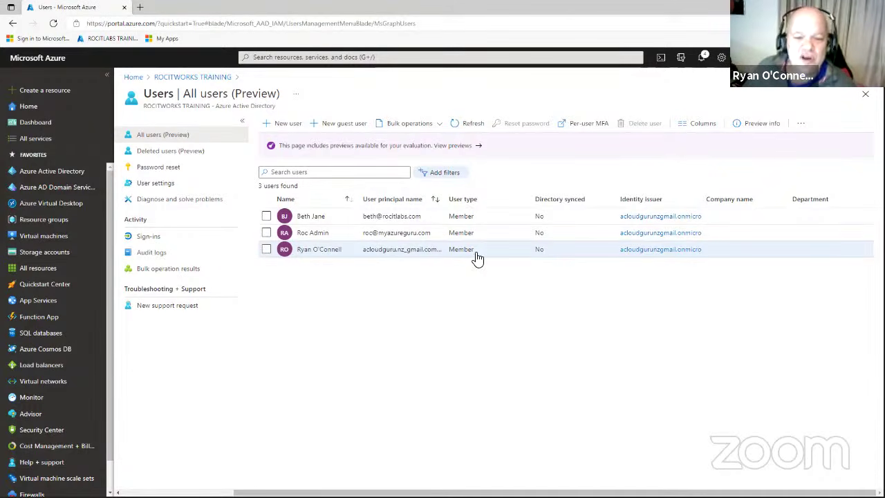
From Bulk operations > Bulk create, download the user template and open UserCreateTemplate.csv in Excel.
{"action": "left_click", "coordinate": [422, 131]}
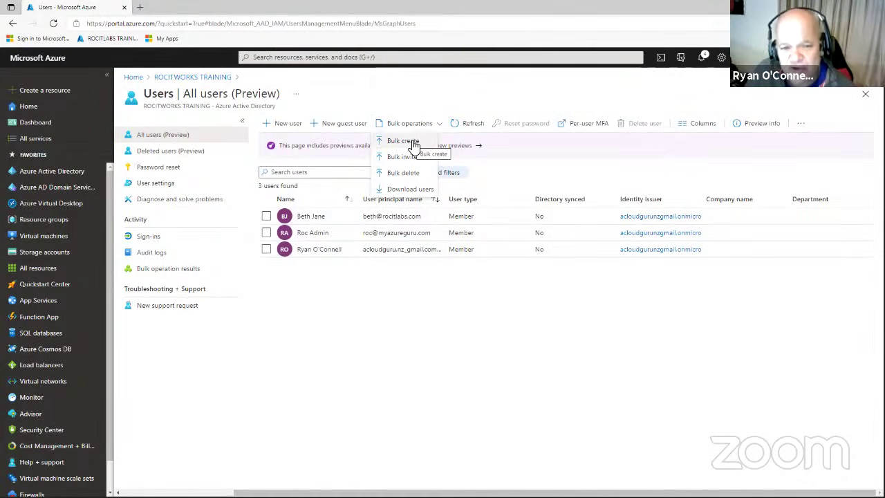
{"action": "left_click", "coordinate": [413, 144]}
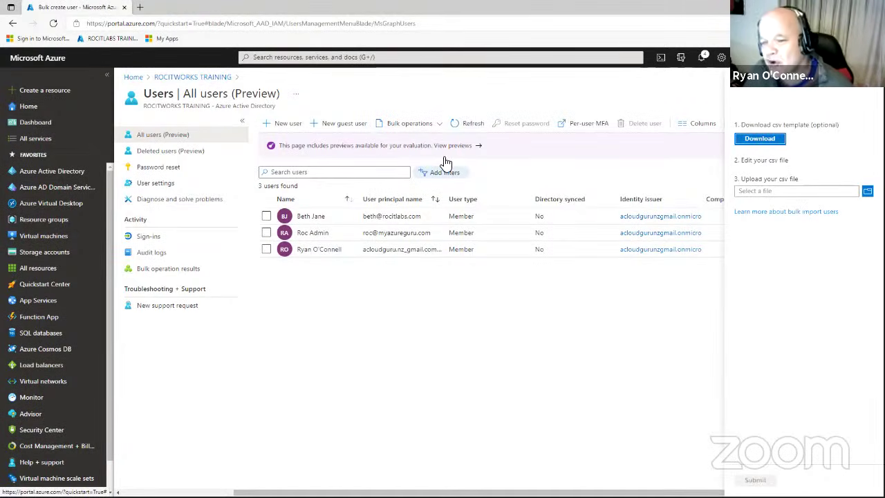
{"action": "left_click", "coordinate": [778, 143]}
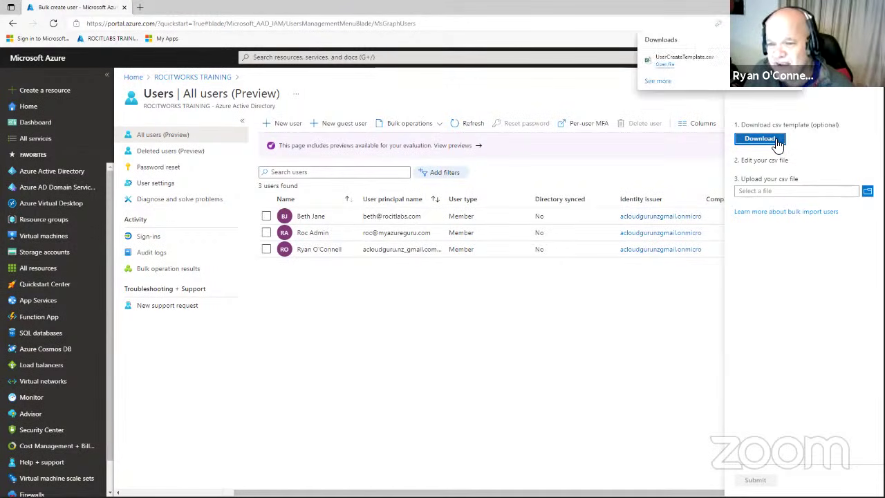
{"action": "left_click", "coordinate": [665, 64]}
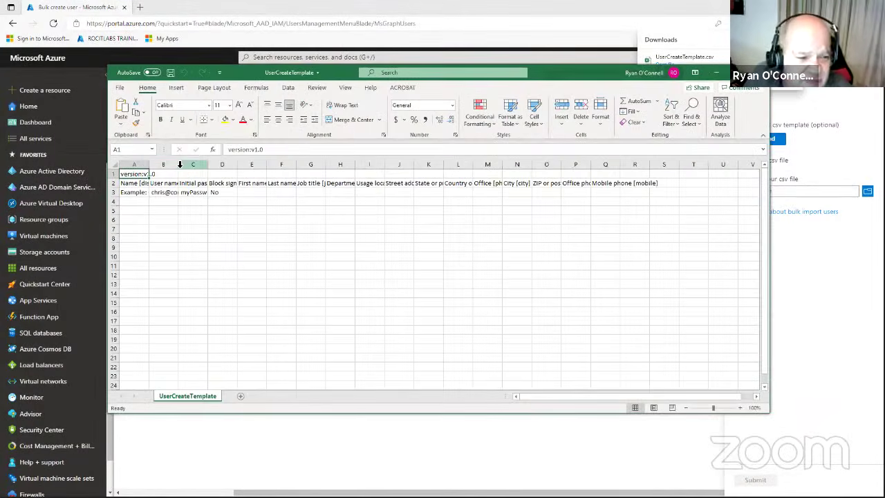
Widen columns A and D of UserCreateTemplate.csv, then close it with Don't Save.
{"action": "left_click_drag", "start_coordinate": [148, 164], "coordinate": [412, 165]}
{"action": "left_click_drag", "start_coordinate": [342, 166], "coordinate": [356, 166]}
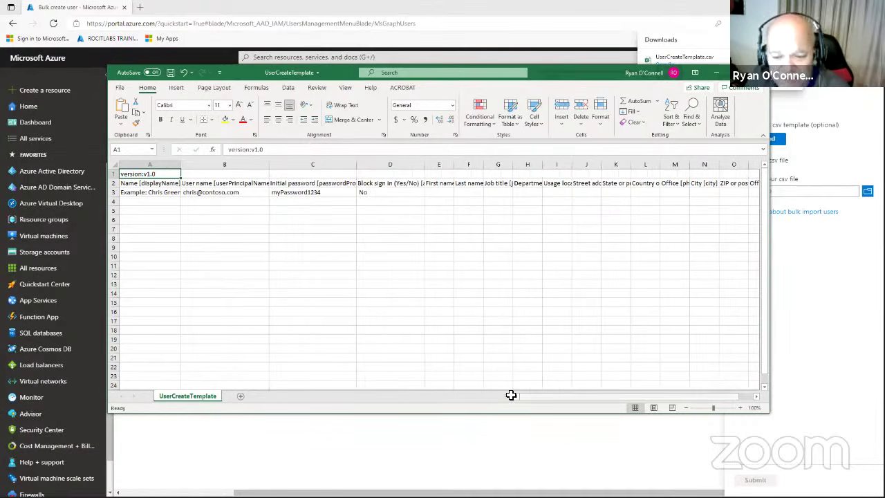
{"action": "left_click_drag", "start_coordinate": [622, 395], "coordinate": [544, 370]}
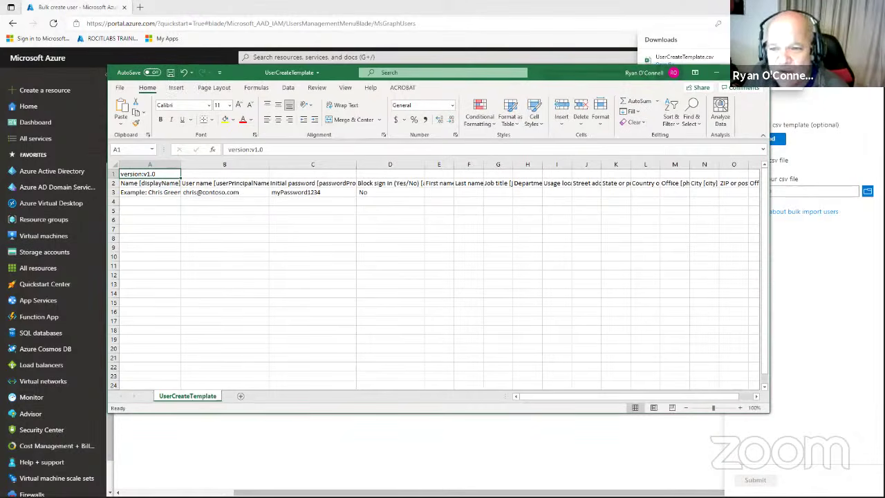
{"action": "key", "text": "alt+F4"}
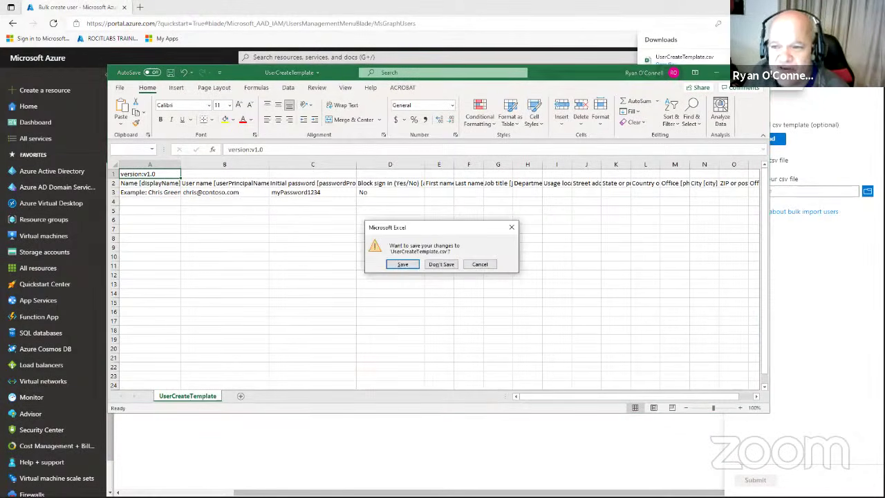
{"action": "left_click", "coordinate": [447, 269]}
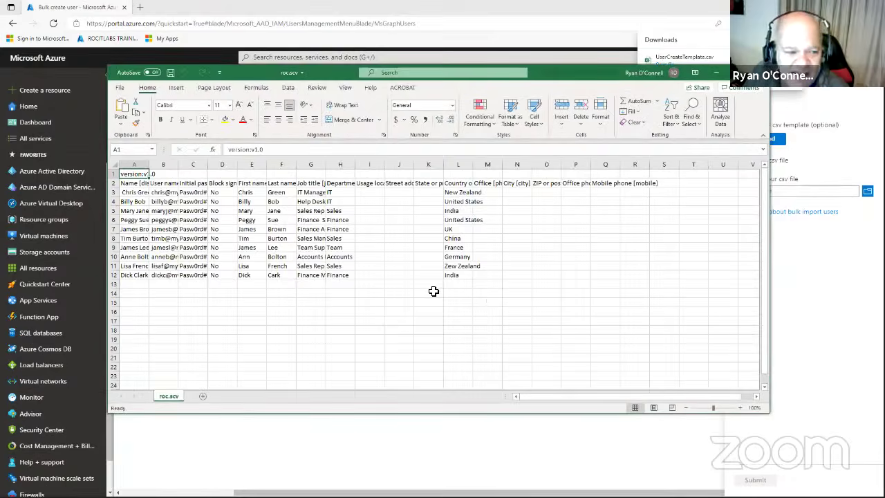
Widen roc.scv columns A, G and F and auto-fit column L to show full headers and job titles.
{"action": "left_click_drag", "start_coordinate": [148, 164], "coordinate": [317, 164]}
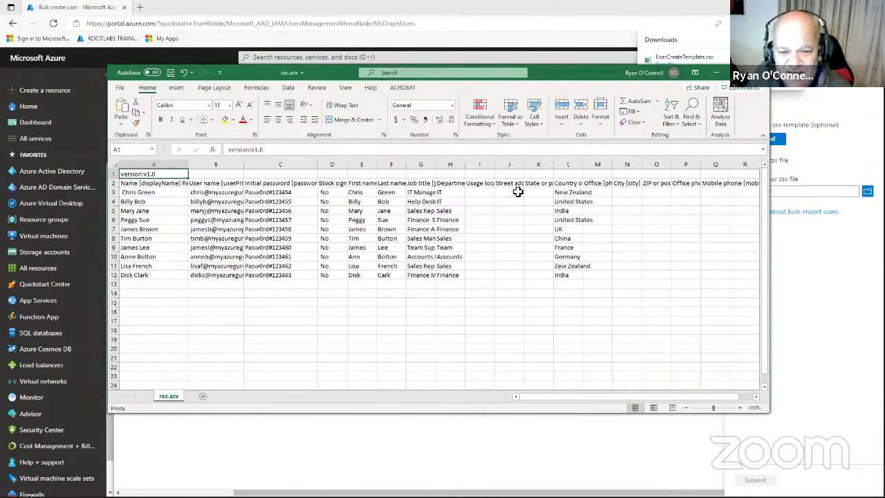
{"action": "left_click_drag", "start_coordinate": [436, 164], "coordinate": [522, 165]}
{"action": "left_click_drag", "start_coordinate": [463, 164], "coordinate": [481, 164]}
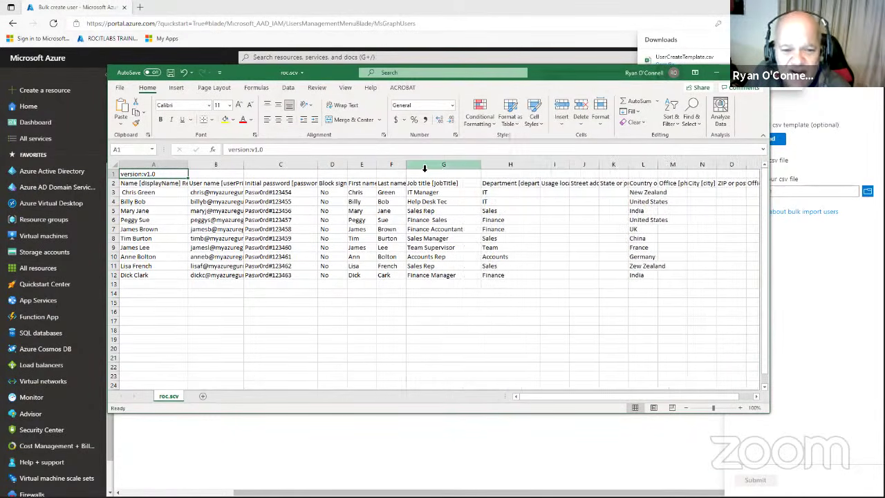
{"action": "left_click_drag", "start_coordinate": [407, 164], "coordinate": [434, 165]}
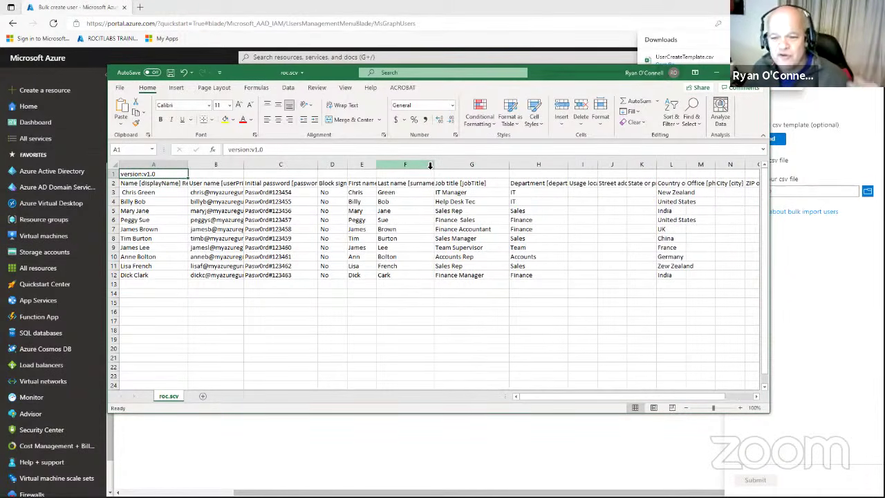
{"action": "left_click_drag", "start_coordinate": [688, 166], "coordinate": [689, 167]}
{"action": "double_click", "coordinate": [688, 166]}
{"action": "left_click_drag", "start_coordinate": [645, 399], "coordinate": [542, 398]}
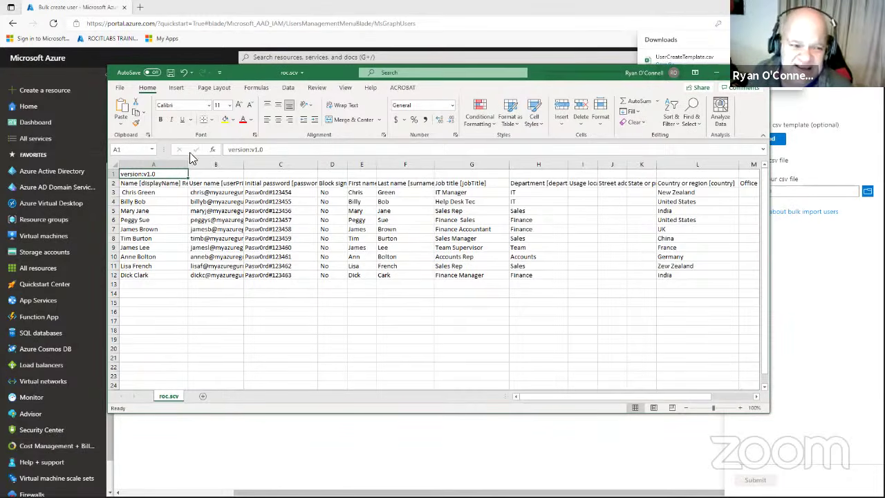
Save roc.scv as CSV (Comma delimited) on the Desktop and close the Bulk create user panel.
{"action": "left_click", "coordinate": [170, 74]}
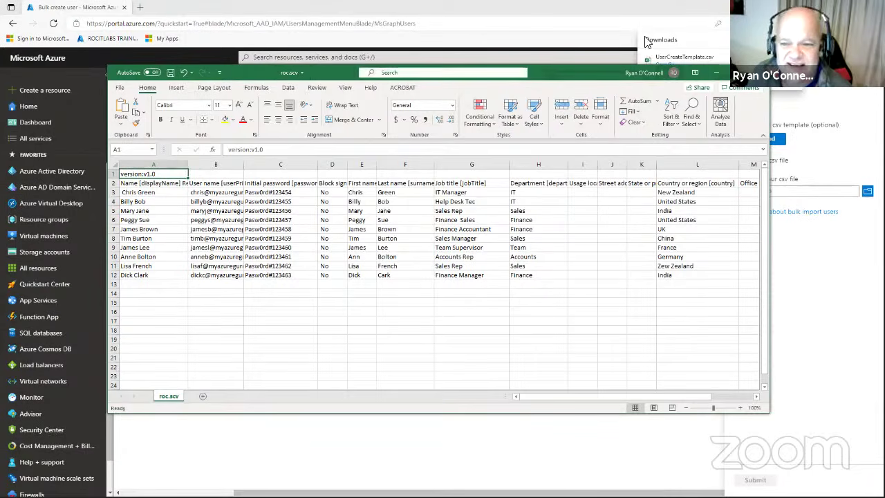
{"action": "key", "text": "ctrl+w"}
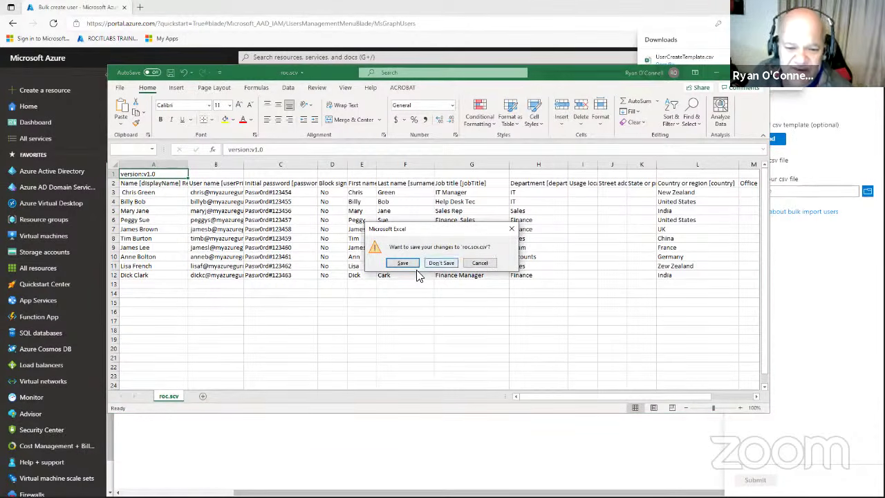
{"action": "left_click", "coordinate": [401, 263]}
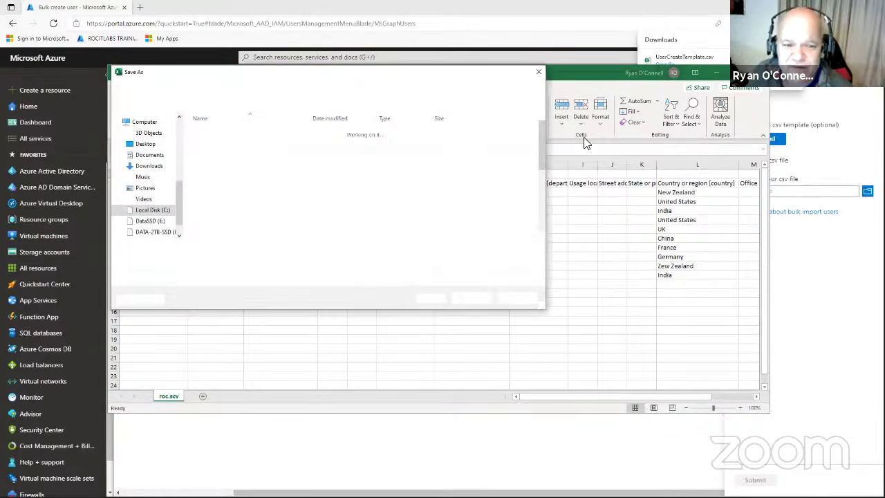
{"action": "left_click", "coordinate": [145, 143]}
{"action": "left_click", "coordinate": [470, 298]}
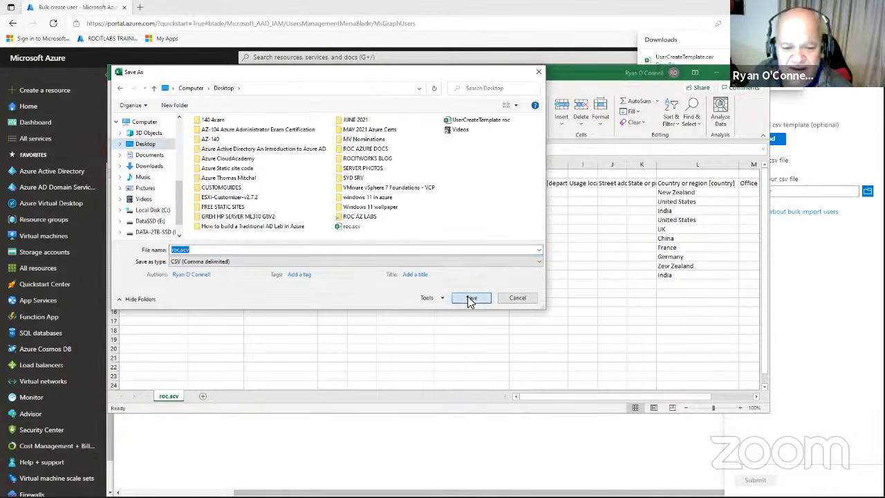
{"action": "left_click", "coordinate": [463, 254]}
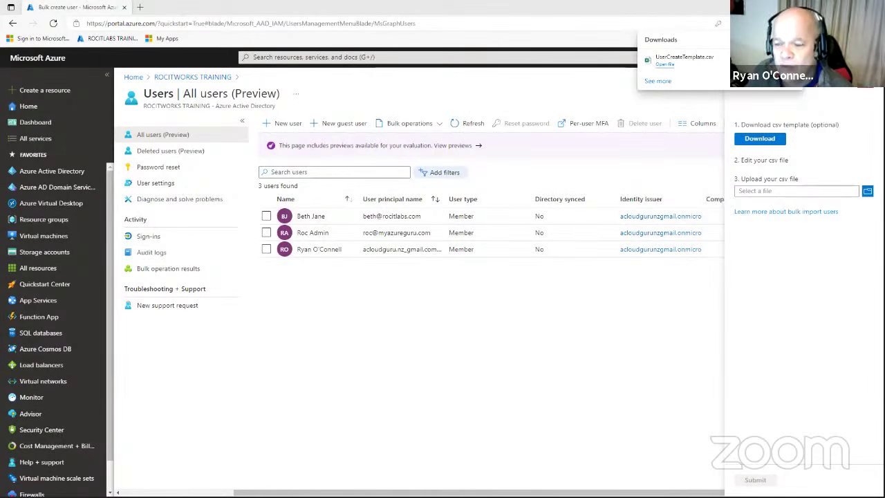
{"action": "left_click", "coordinate": [865, 81]}
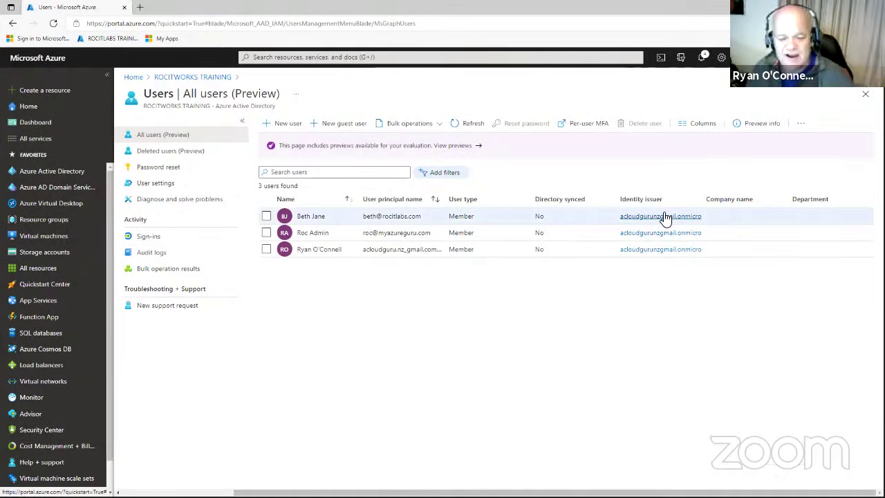
Start Bulk operations > Bulk invite and browse for a CSV file to upload.
{"action": "left_click", "coordinate": [406, 125]}
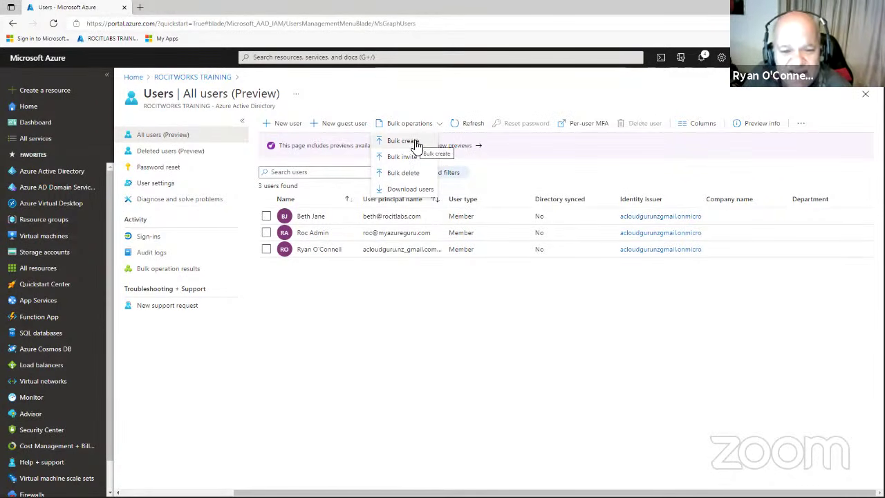
{"action": "left_click", "coordinate": [413, 158]}
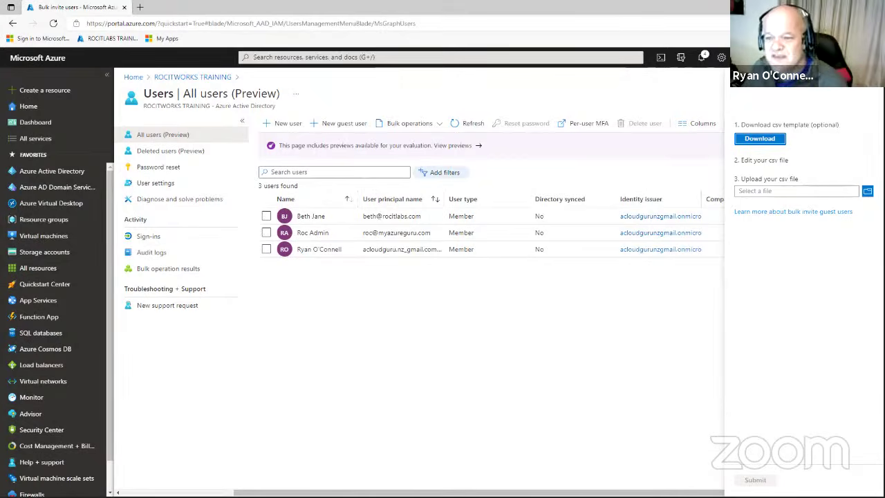
{"action": "left_click", "coordinate": [867, 191]}
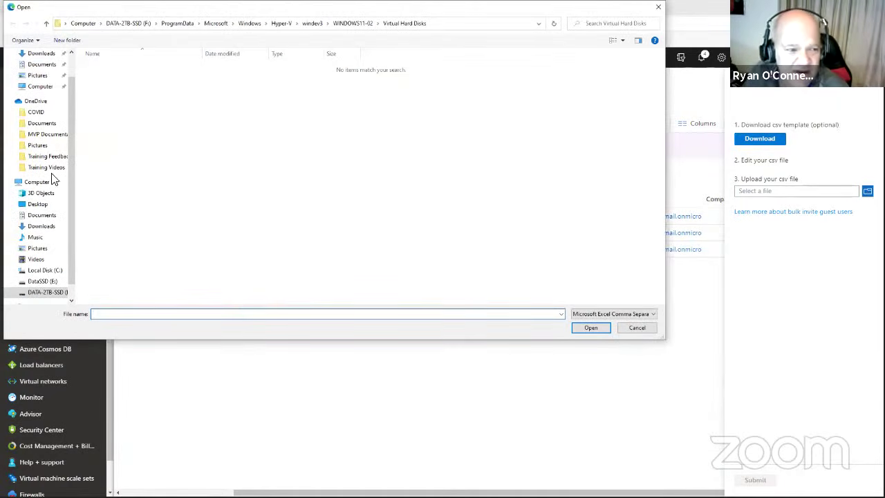
Upload roc.scv from the Desktop for bulk invite, review the invalid-CSV error, and close the panel.
{"action": "left_click", "coordinate": [42, 205]}
{"action": "left_click", "coordinate": [108, 277]}
{"action": "left_click", "coordinate": [589, 329]}
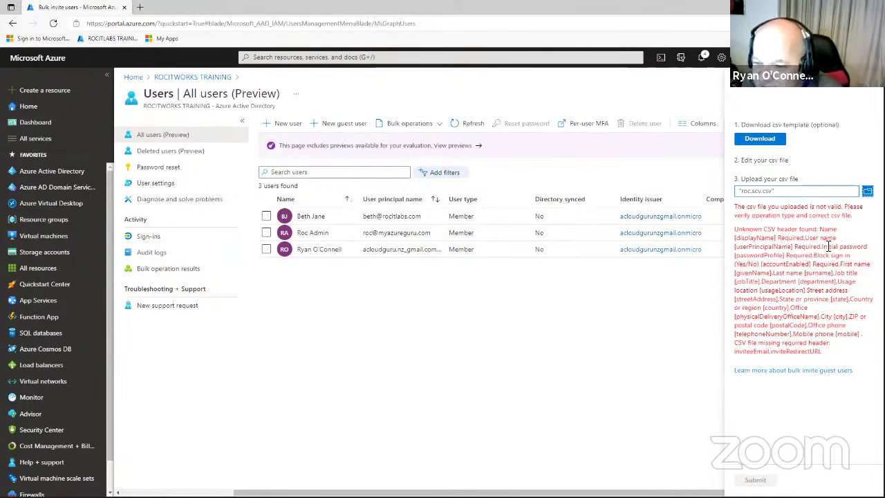
{"action": "left_click_drag", "start_coordinate": [828, 246], "coordinate": [852, 373]}
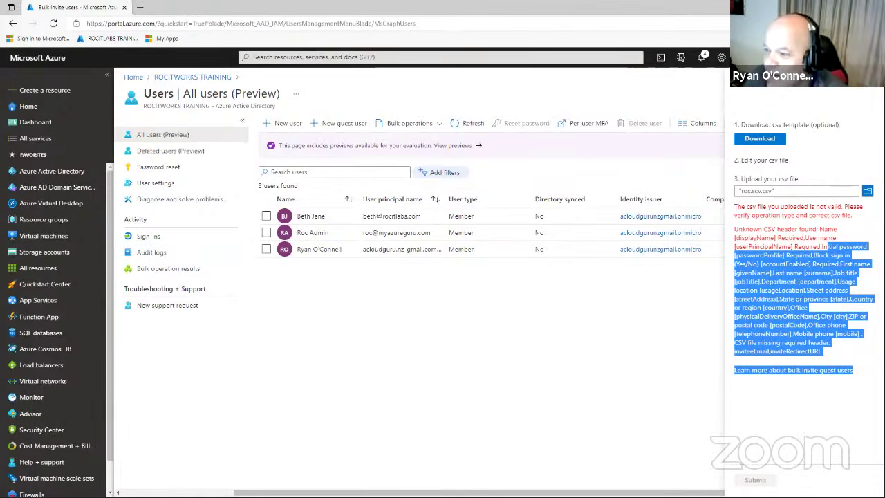
{"action": "left_click", "coordinate": [606, 283]}
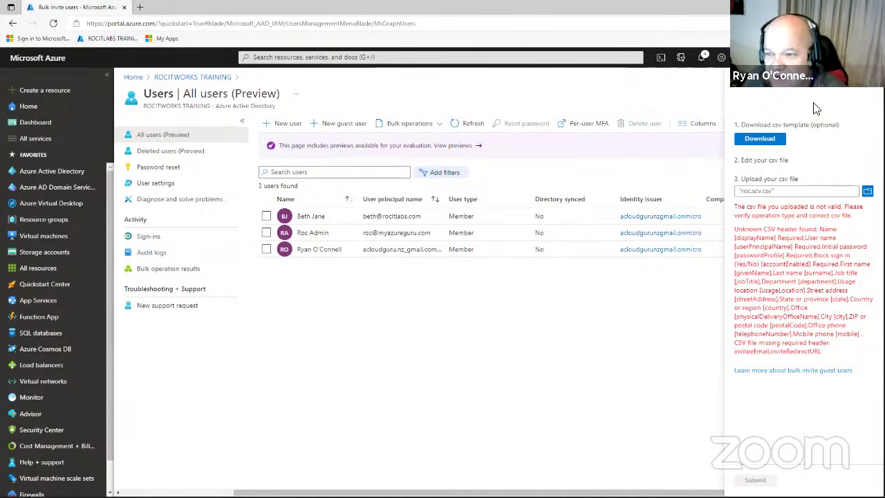
{"action": "left_click", "coordinate": [865, 93]}
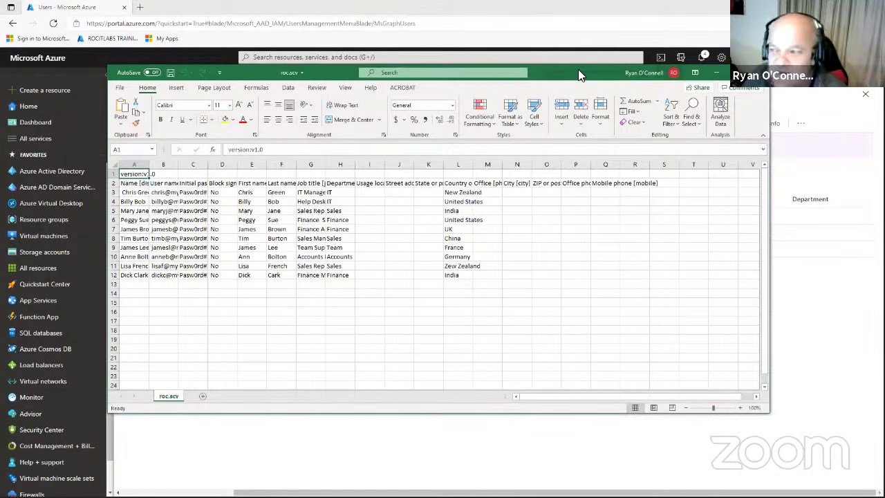
Move the roc.scv Excel window aside and open Bulk operations on the All users page.
{"action": "left_click_drag", "start_coordinate": [578, 72], "coordinate": [884, 72]}
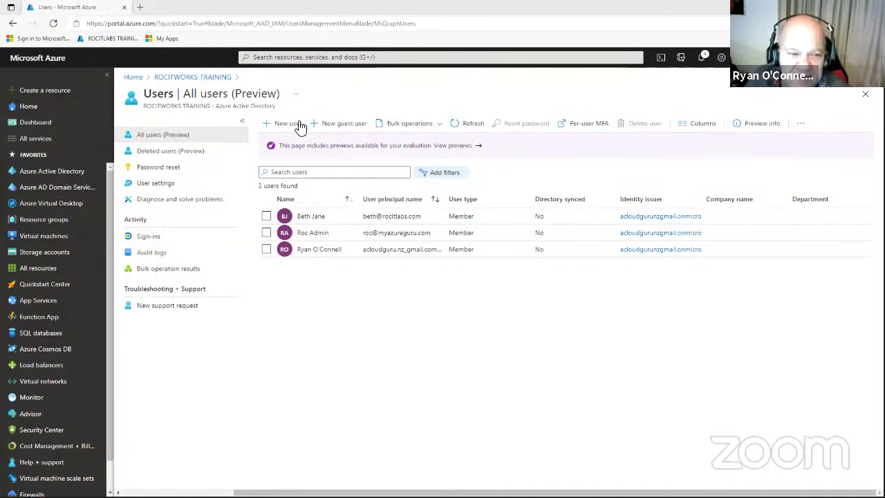
{"action": "left_click", "coordinate": [407, 126]}
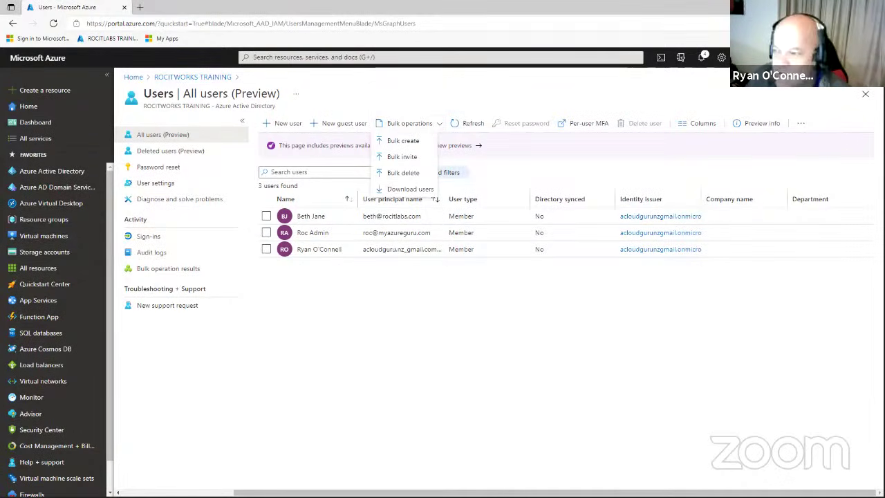
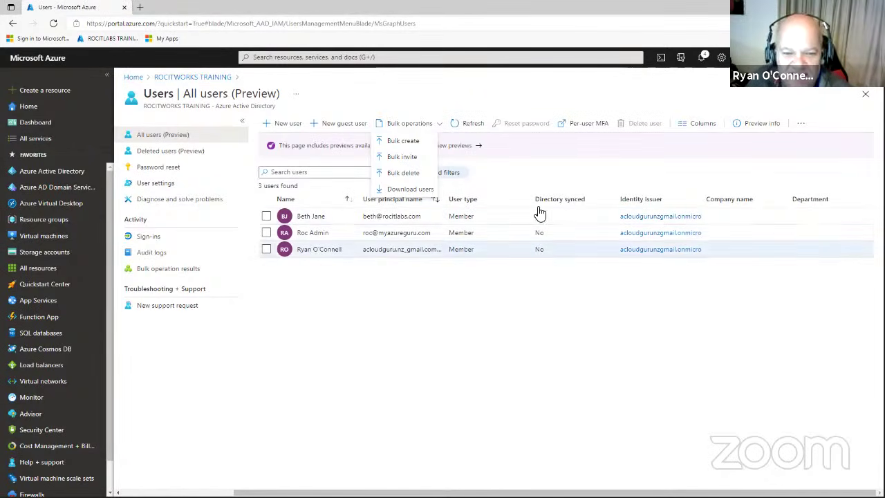
Open Bulk operations > Bulk create, briefly view Bulk invite, then return to Bulk create.
{"action": "left_click", "coordinate": [407, 143]}
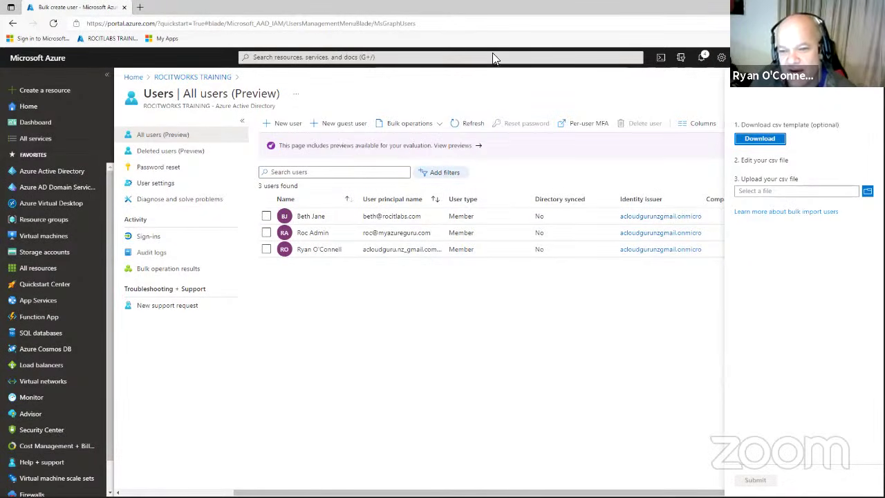
{"action": "left_click", "coordinate": [866, 91]}
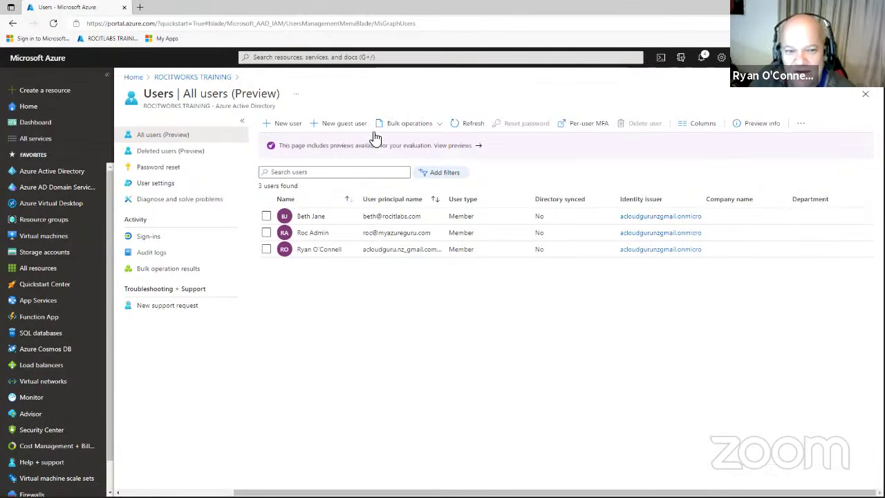
{"action": "left_click", "coordinate": [419, 126]}
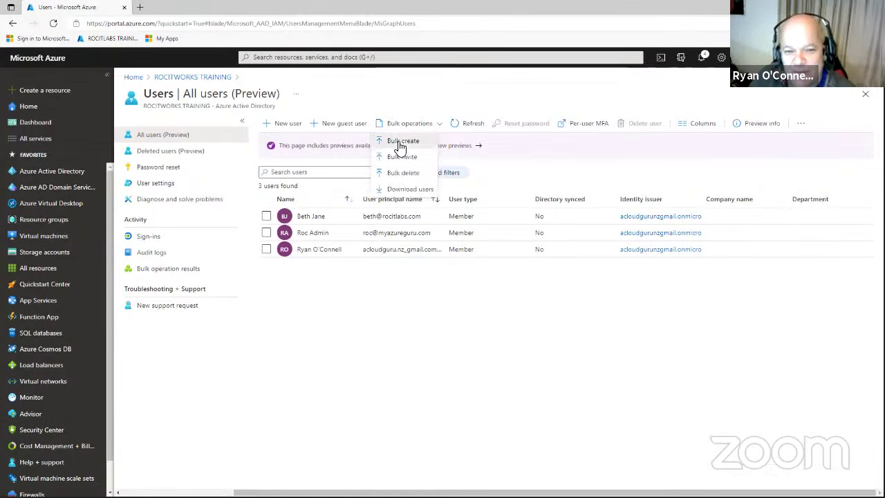
{"action": "left_click", "coordinate": [398, 143]}
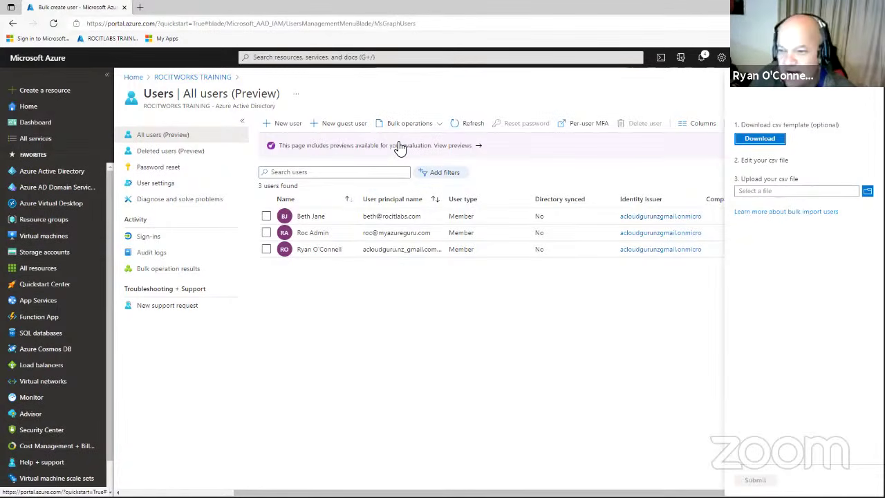
{"action": "left_click", "coordinate": [865, 93]}
{"action": "left_click", "coordinate": [405, 129]}
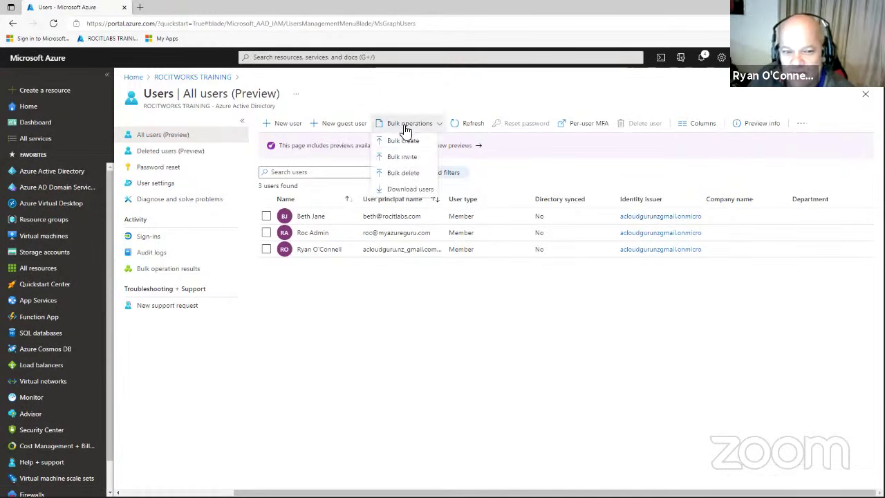
{"action": "left_click", "coordinate": [403, 156]}
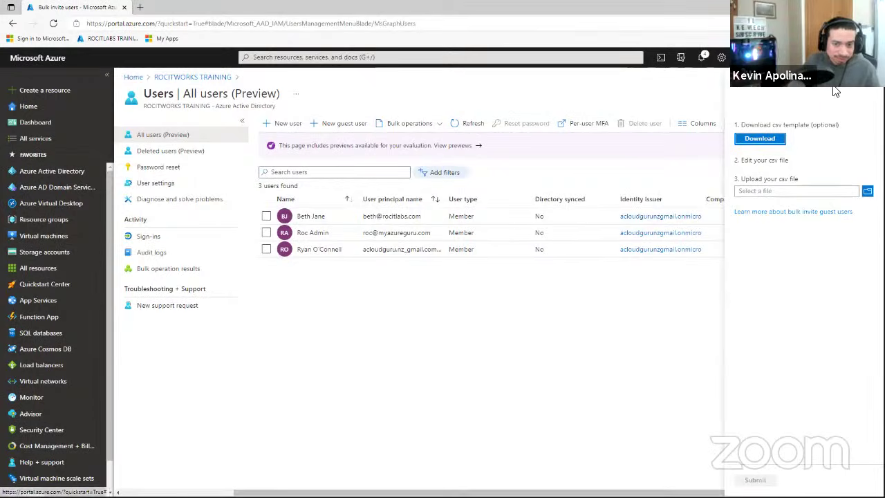
{"action": "left_click", "coordinate": [865, 93]}
{"action": "left_click", "coordinate": [406, 130]}
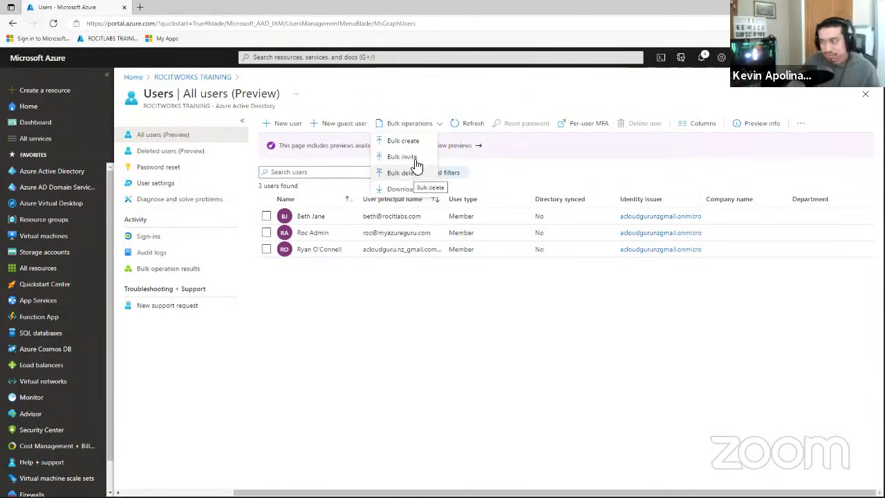
{"action": "left_click", "coordinate": [408, 141]}
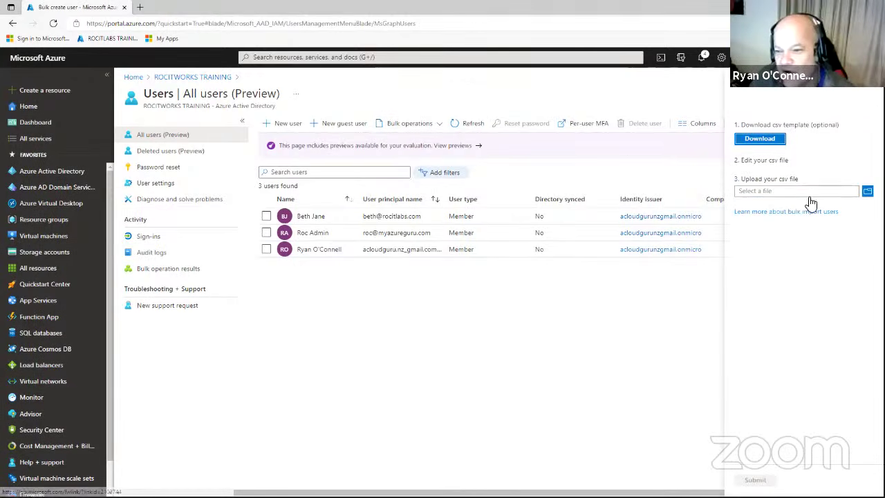
Upload roclab, then roc.scv, as the user CSV and read the validation error.
{"action": "left_click", "coordinate": [866, 190]}
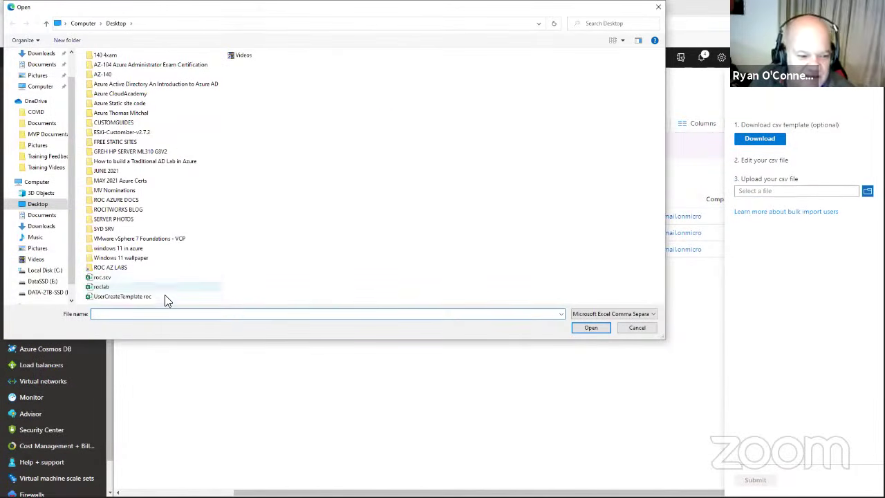
{"action": "left_click", "coordinate": [120, 286]}
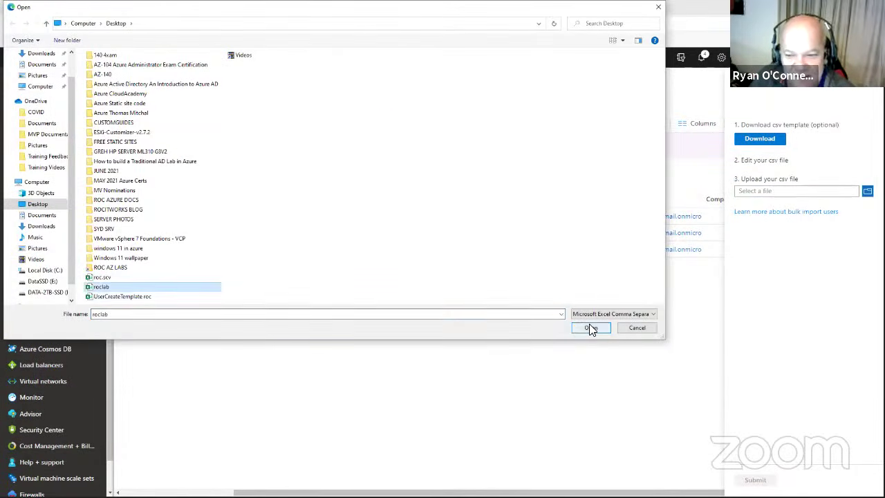
{"action": "left_click", "coordinate": [590, 326]}
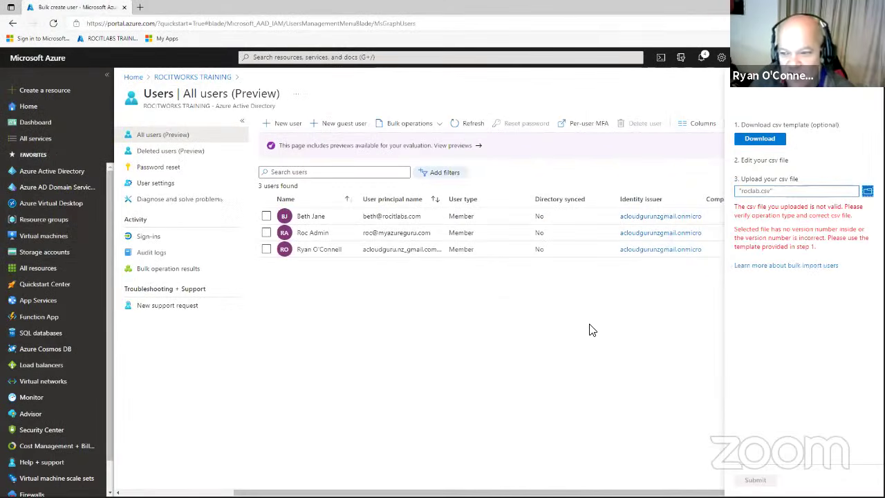
{"action": "left_click", "coordinate": [865, 193]}
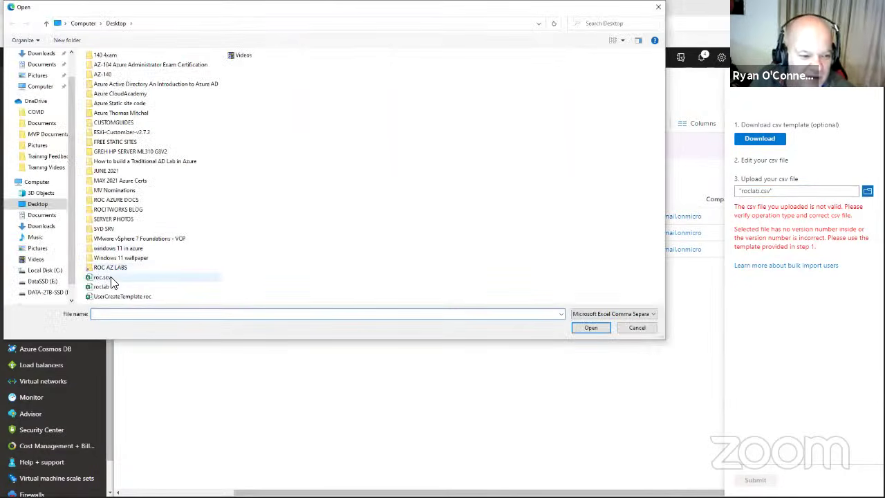
{"action": "left_click", "coordinate": [111, 277]}
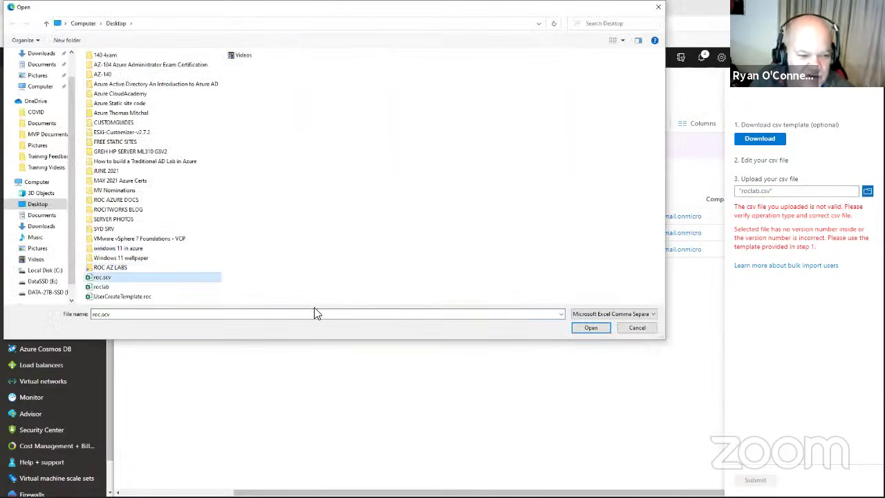
{"action": "left_click", "coordinate": [591, 328]}
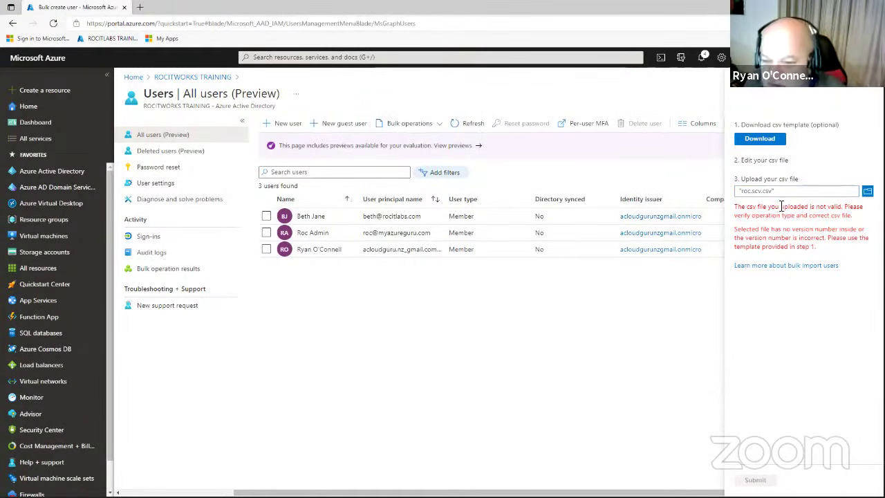
{"action": "left_click_drag", "start_coordinate": [758, 206], "coordinate": [856, 209]}
Upload UserCreateTemplate roc.csv, which is rejected as having no rows to process.
{"action": "left_click", "coordinate": [867, 191]}
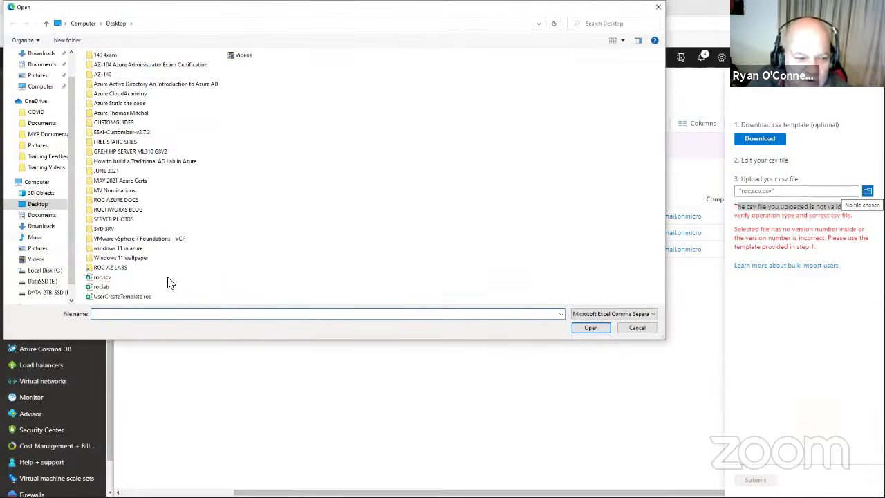
{"action": "left_click", "coordinate": [643, 327]}
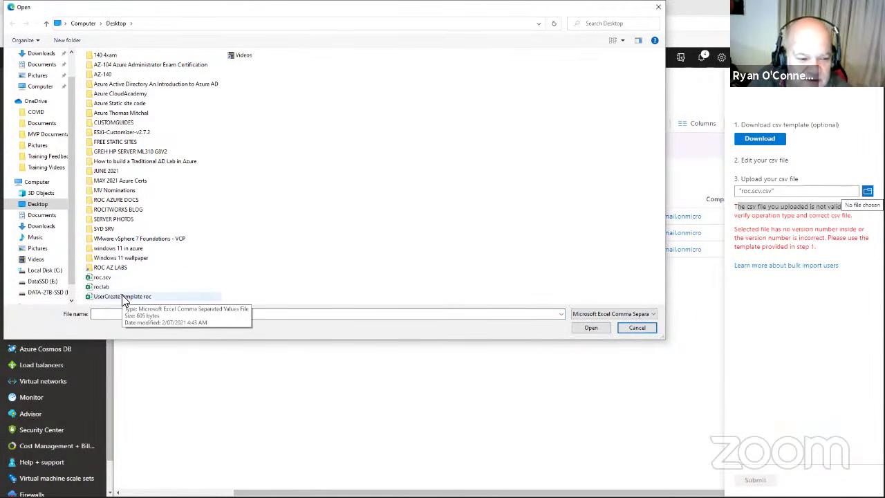
{"action": "left_click", "coordinate": [636, 326]}
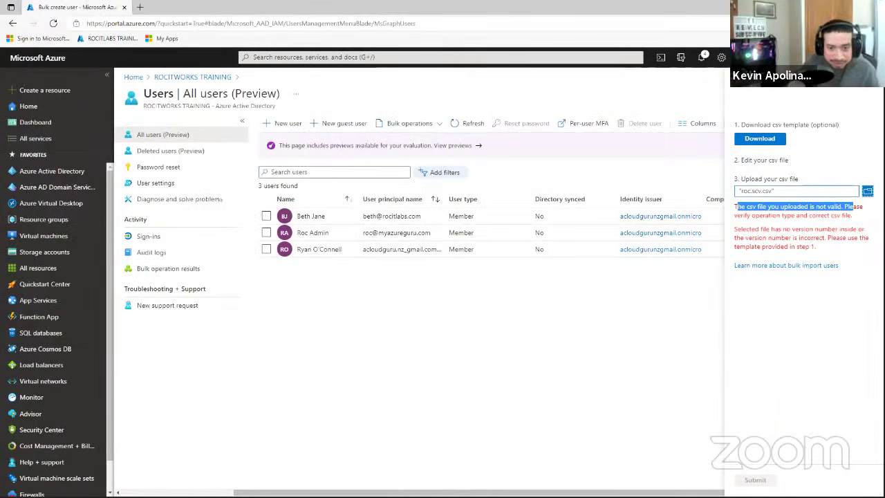
{"action": "left_click", "coordinate": [756, 196]}
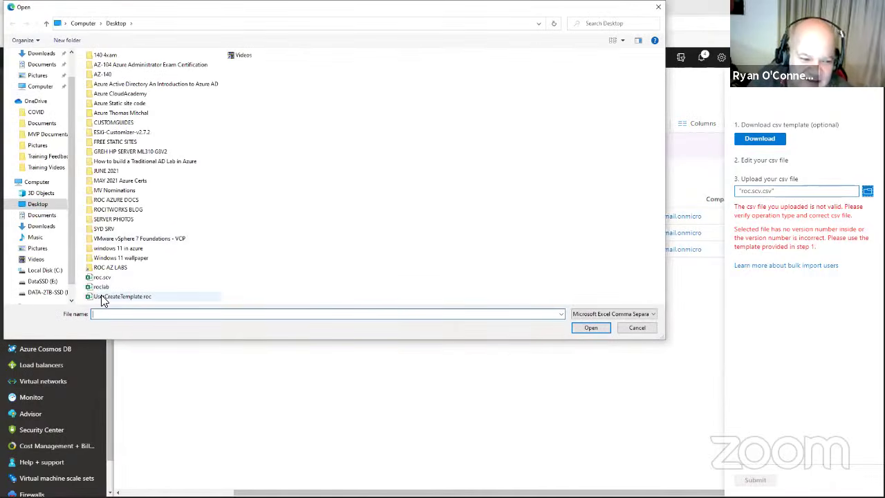
{"action": "left_click", "coordinate": [102, 298]}
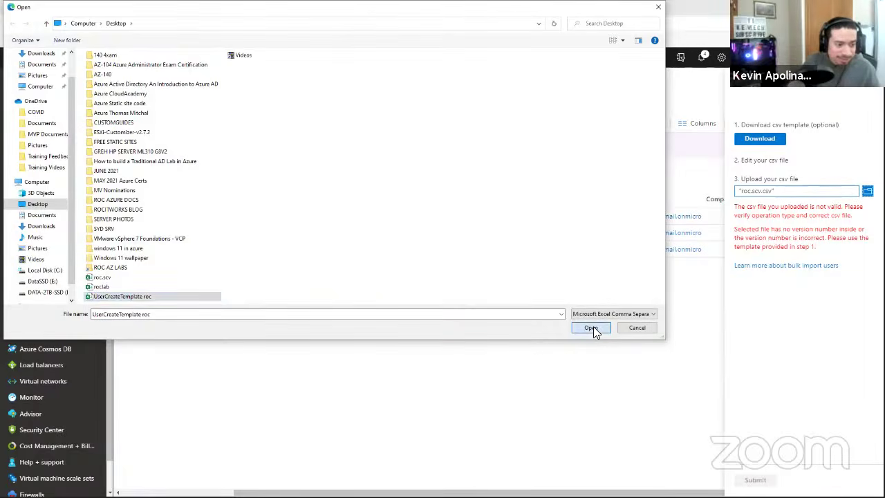
{"action": "left_click", "coordinate": [591, 328]}
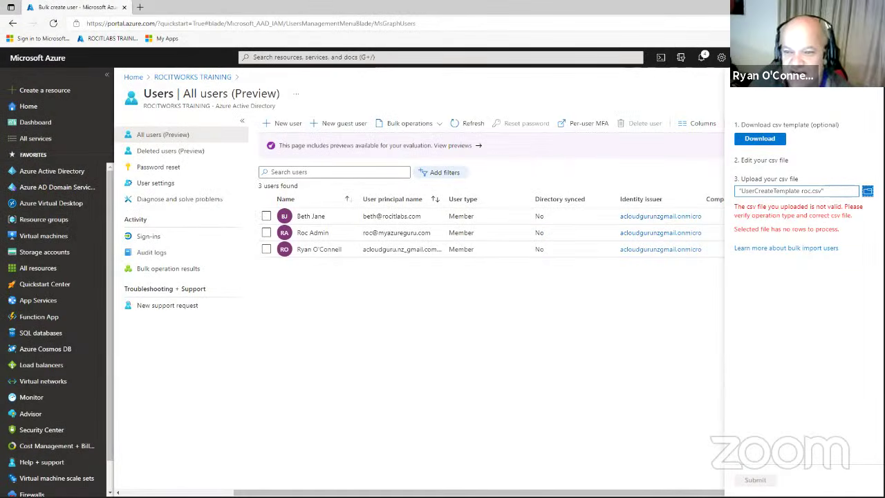
{"action": "left_click", "coordinate": [867, 190]}
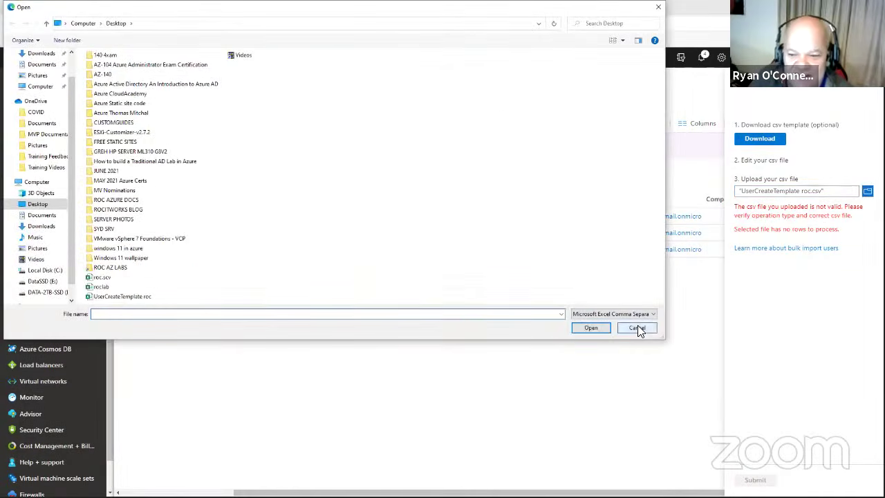
{"action": "left_click", "coordinate": [636, 327]}
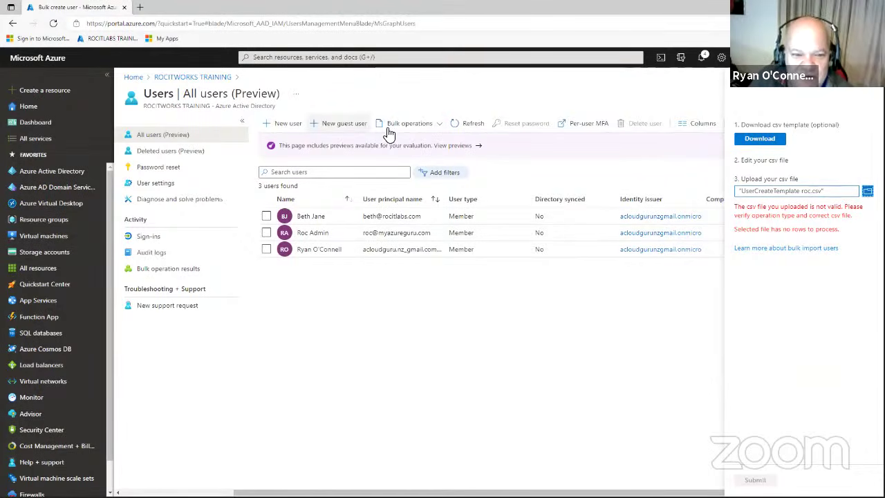
Download the UserCreateTemplate CSV, open it in Excel, save it, and close Excel.
{"action": "left_click", "coordinate": [766, 141]}
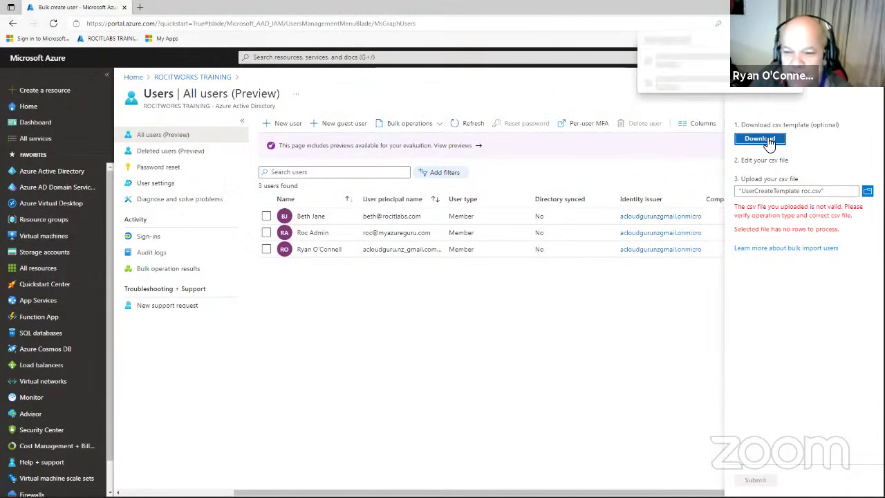
{"action": "left_click", "coordinate": [664, 66]}
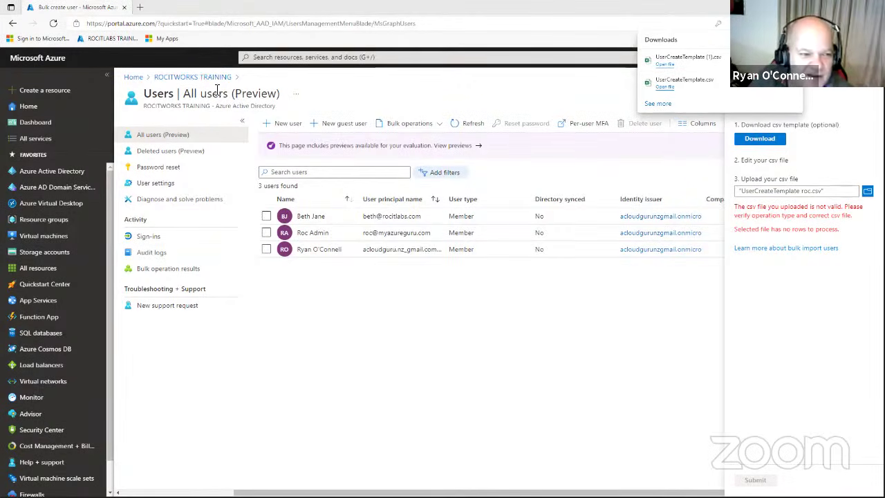
{"action": "left_click", "coordinate": [101, 72]}
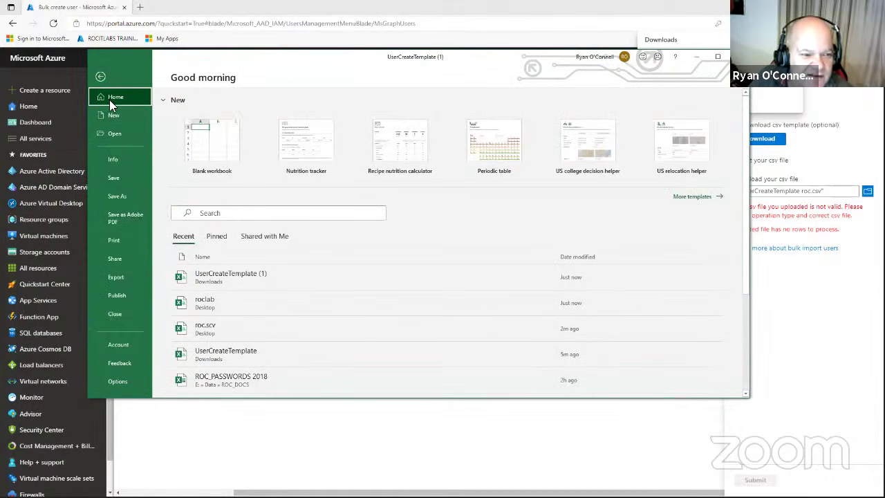
{"action": "left_click", "coordinate": [116, 180]}
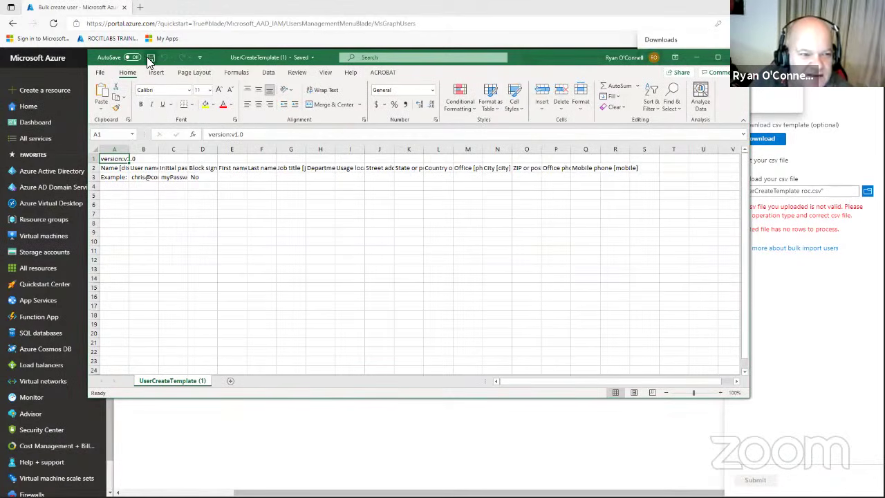
{"action": "key", "text": "alt+F4"}
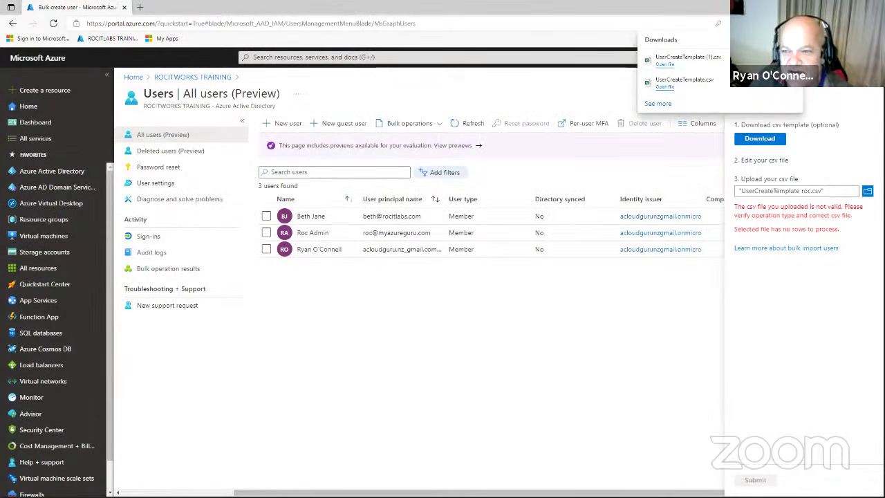
{"action": "left_click", "coordinate": [849, 116]}
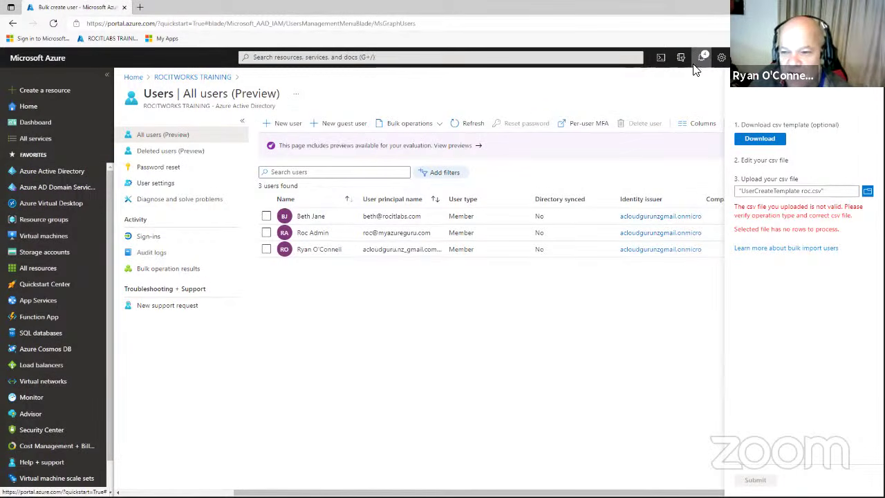
Upload the second UserCreateTemplate file from Downloads, then close the Bulk create pane after the no-rows error.
{"action": "left_click", "coordinate": [866, 191]}
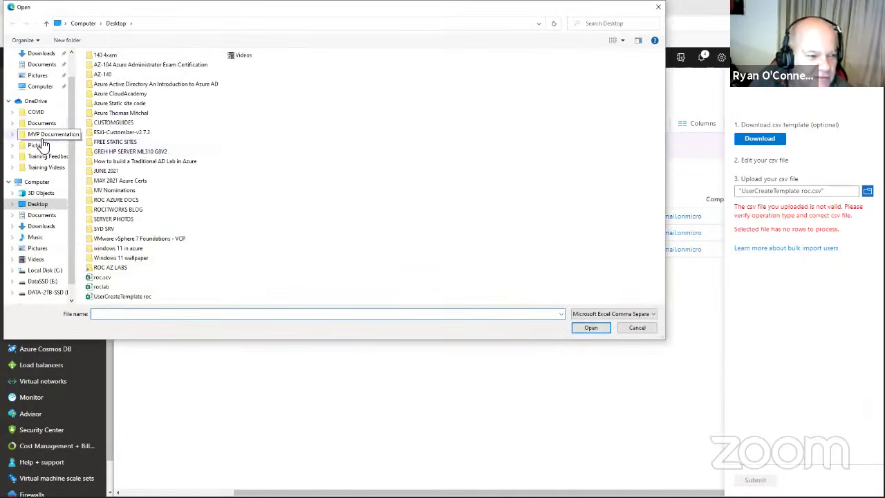
{"action": "left_click_drag", "start_coordinate": [69, 109], "coordinate": [76, 80]}
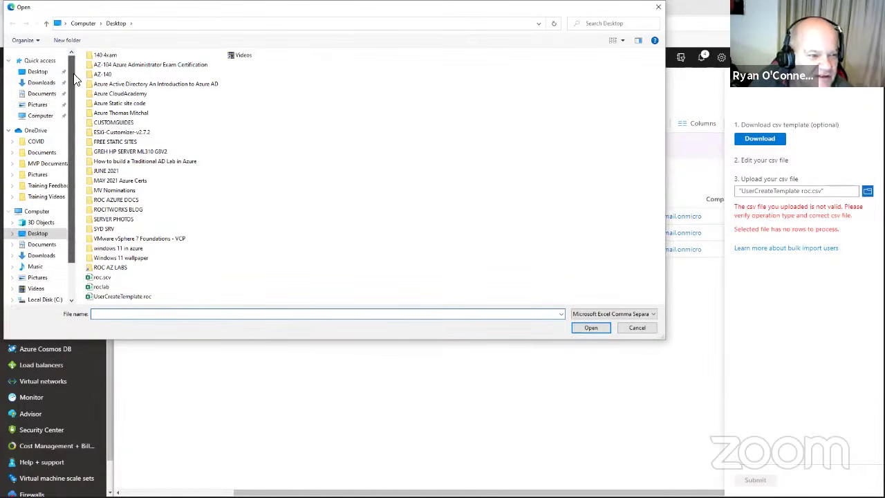
{"action": "left_click", "coordinate": [48, 85]}
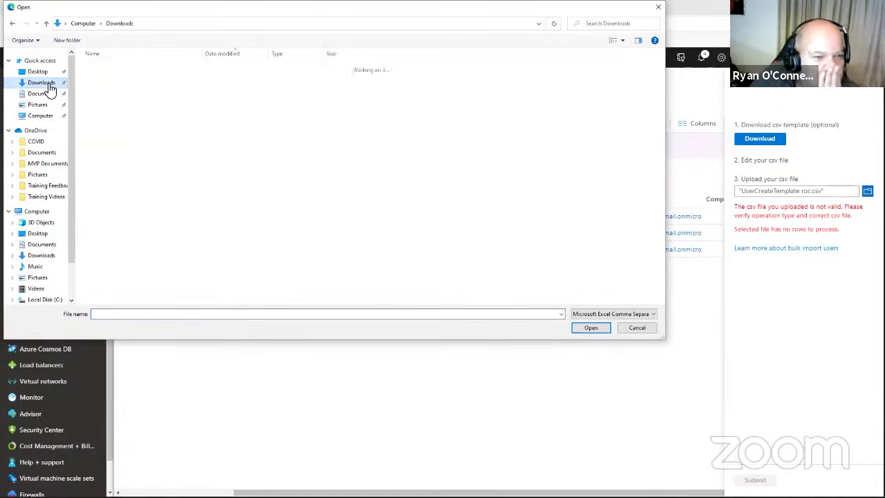
{"action": "left_click", "coordinate": [132, 93]}
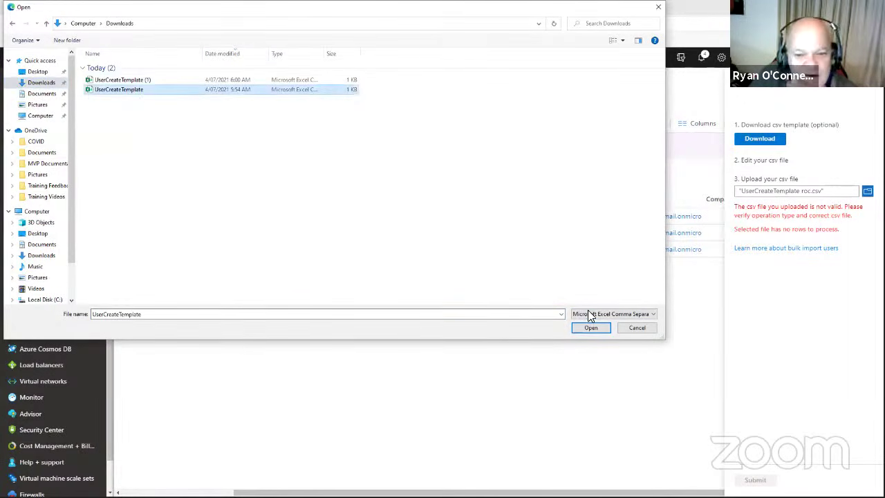
{"action": "left_click", "coordinate": [590, 328]}
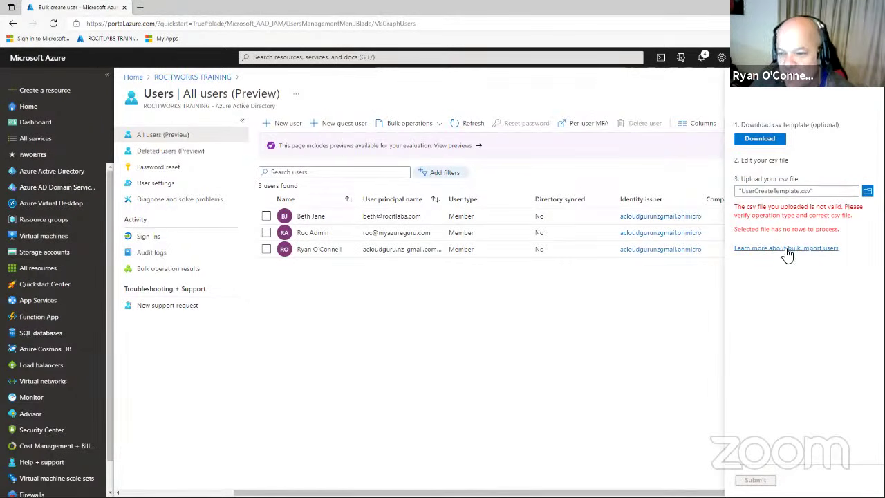
{"action": "left_click", "coordinate": [862, 94]}
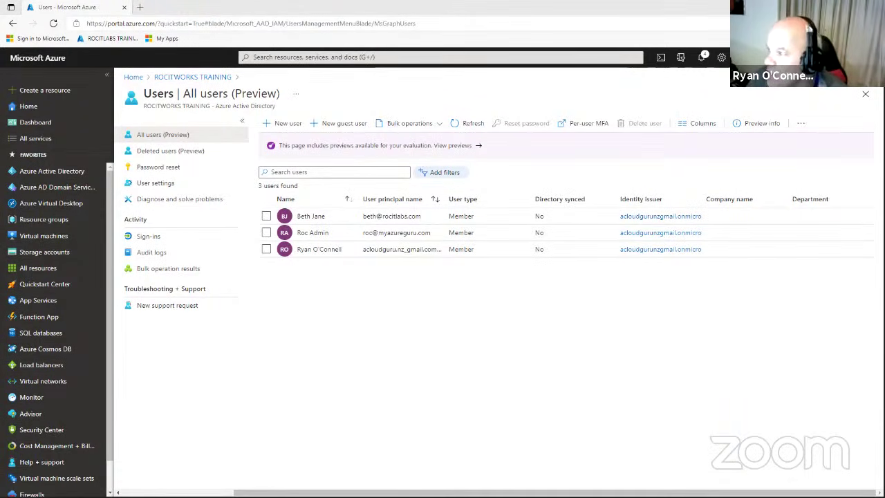
Switch to the roclab workbook in Excel and widen column A.
{"action": "left_click_drag", "start_coordinate": [883, 101], "coordinate": [859, 101]}
{"action": "key", "text": "alt+Tab"}
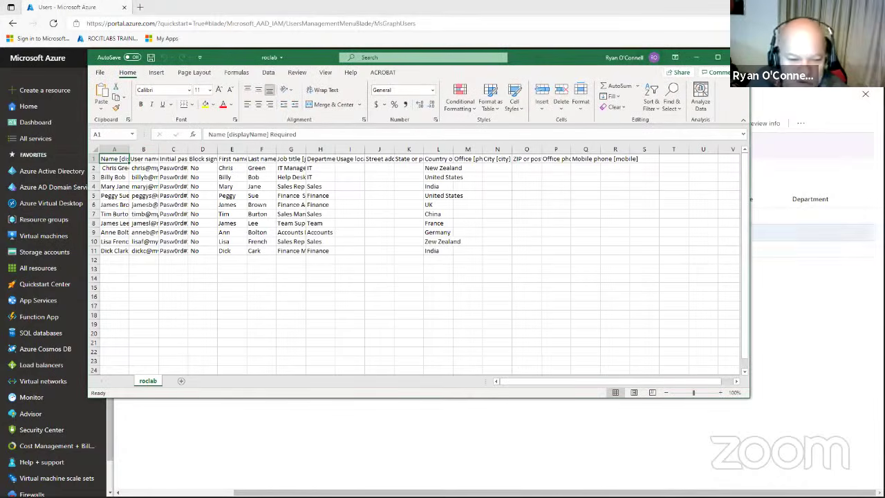
{"action": "left_click_drag", "start_coordinate": [129, 149], "coordinate": [385, 149]}
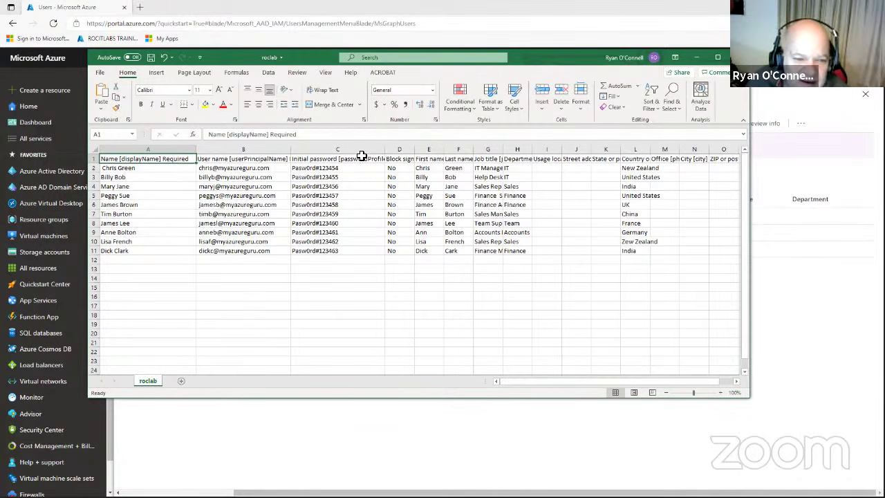
Save roclab to the Desktop as CSV (Comma delimited), replacing the old file, and close it.
{"action": "left_click", "coordinate": [100, 73]}
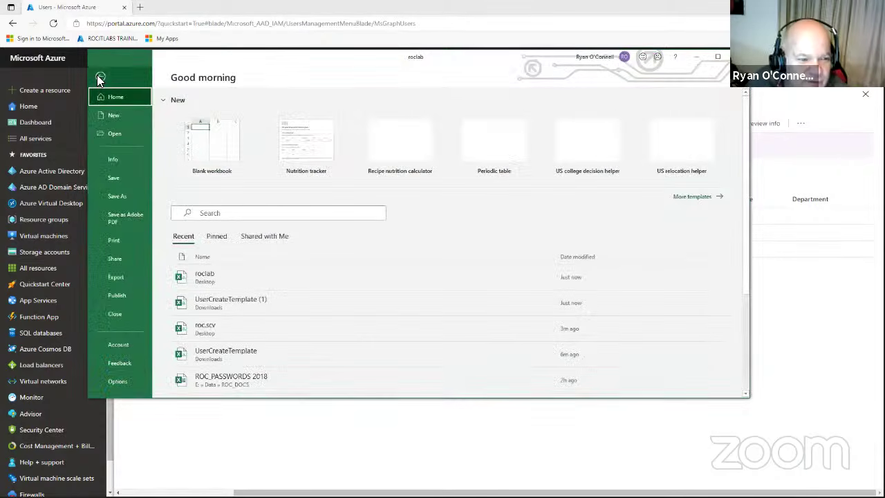
{"action": "left_click", "coordinate": [125, 194]}
{"action": "left_click", "coordinate": [216, 217]}
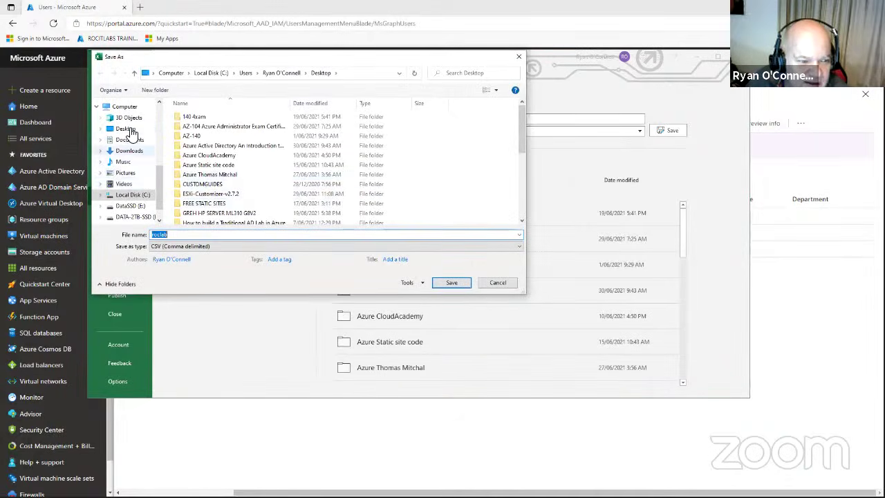
{"action": "left_click", "coordinate": [125, 129]}
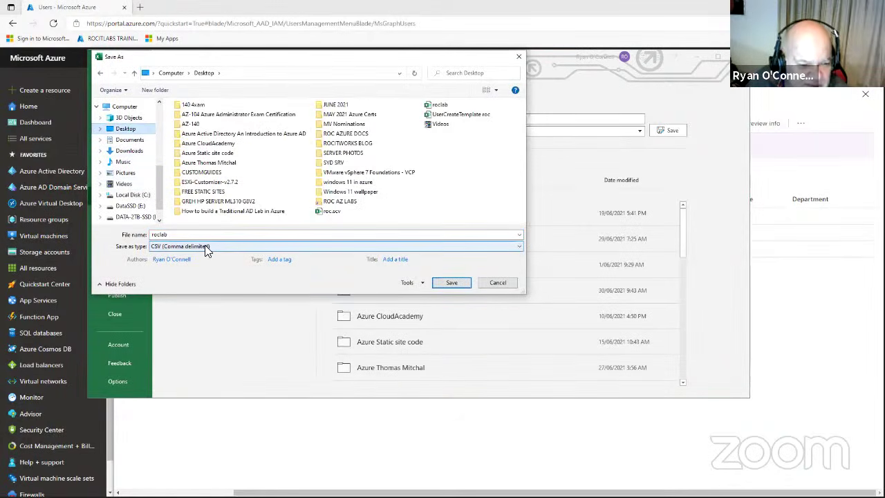
{"action": "left_click", "coordinate": [206, 247]}
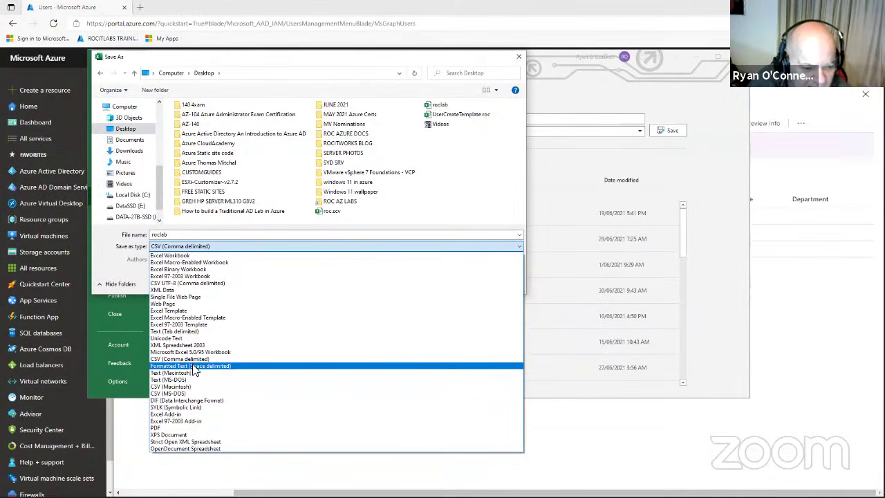
{"action": "left_click", "coordinate": [194, 360]}
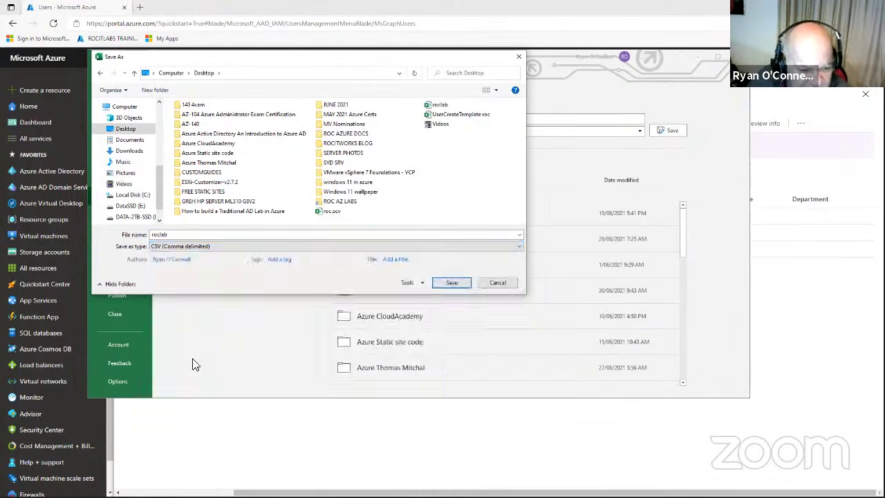
{"action": "left_click", "coordinate": [457, 282]}
{"action": "left_click", "coordinate": [496, 253]}
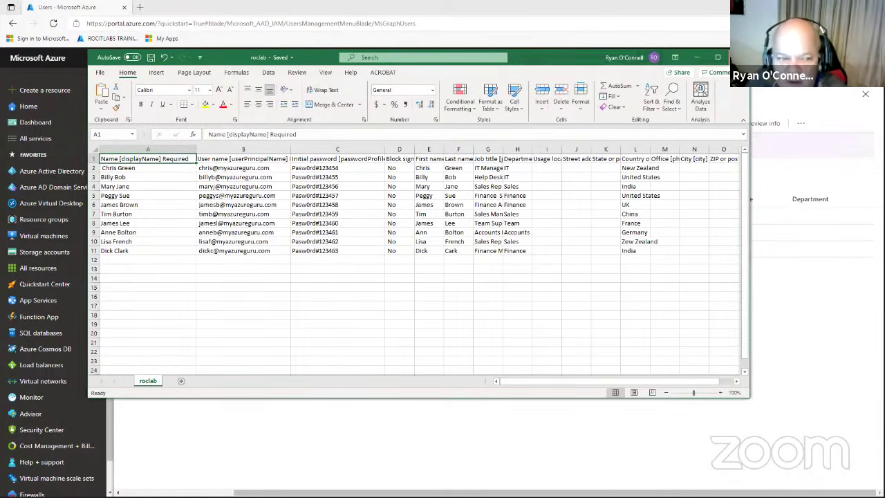
{"action": "left_click", "coordinate": [739, 57]}
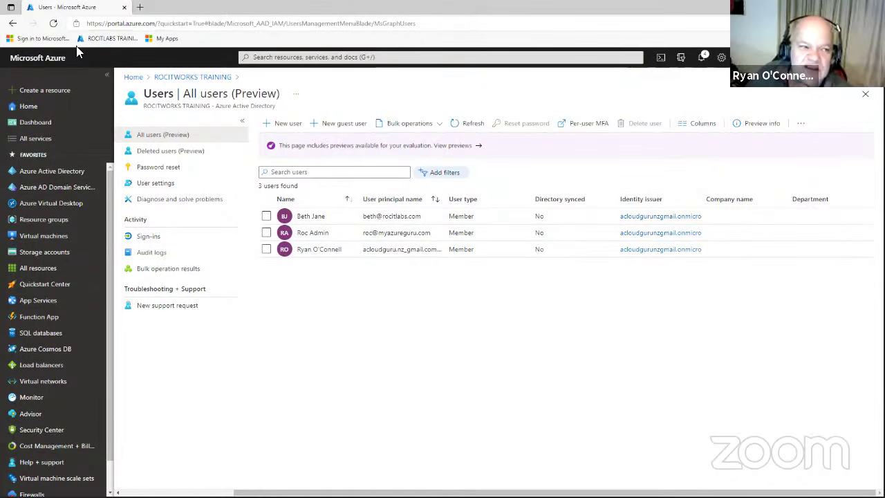
Reload the Azure AD All users page in the browser.
{"action": "left_click", "coordinate": [53, 24]}
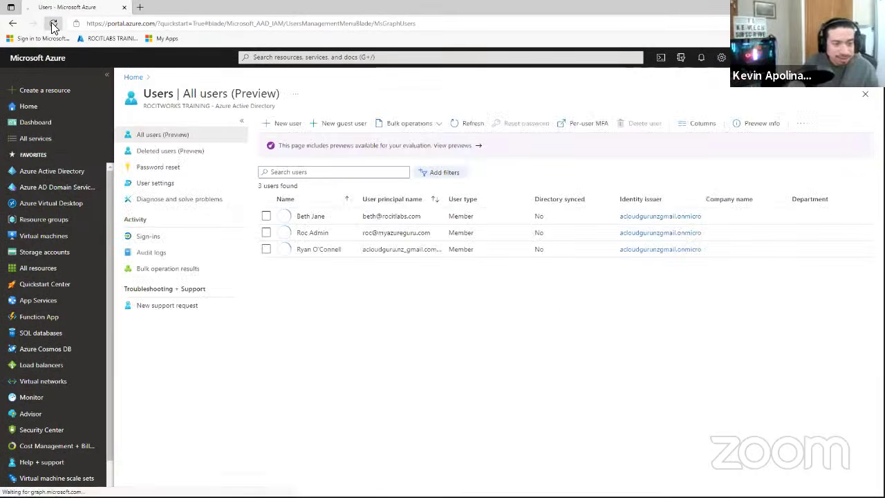
{"action": "left_click", "coordinate": [54, 24]}
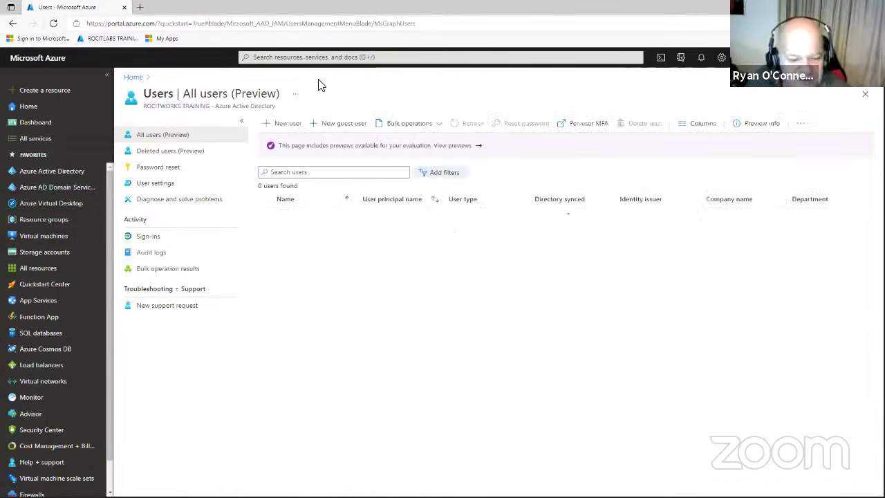
Choose Bulk operations > Bulk create and browse for the user CSV to upload.
{"action": "left_click", "coordinate": [405, 129]}
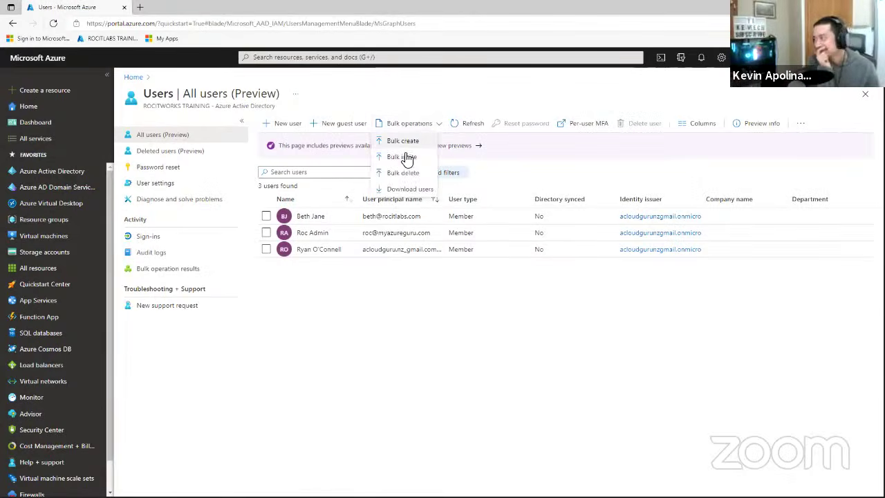
{"action": "left_click", "coordinate": [397, 141]}
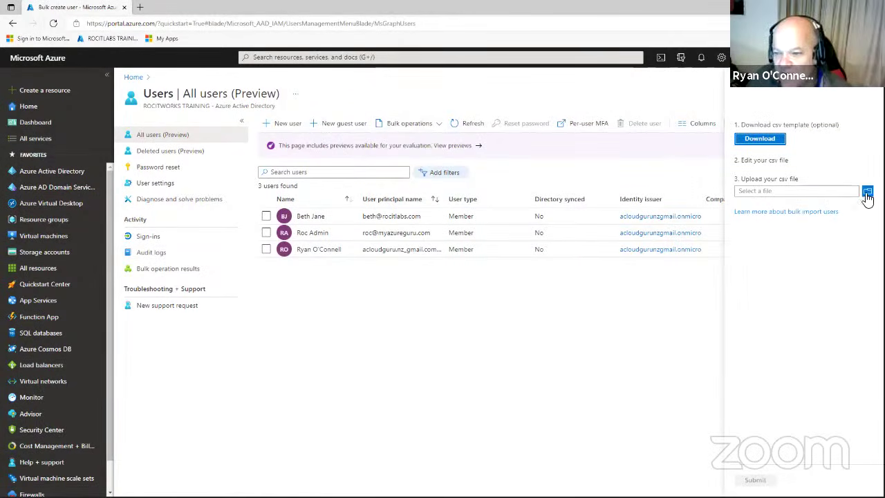
{"action": "left_click_drag", "start_coordinate": [789, 159], "coordinate": [769, 161]}
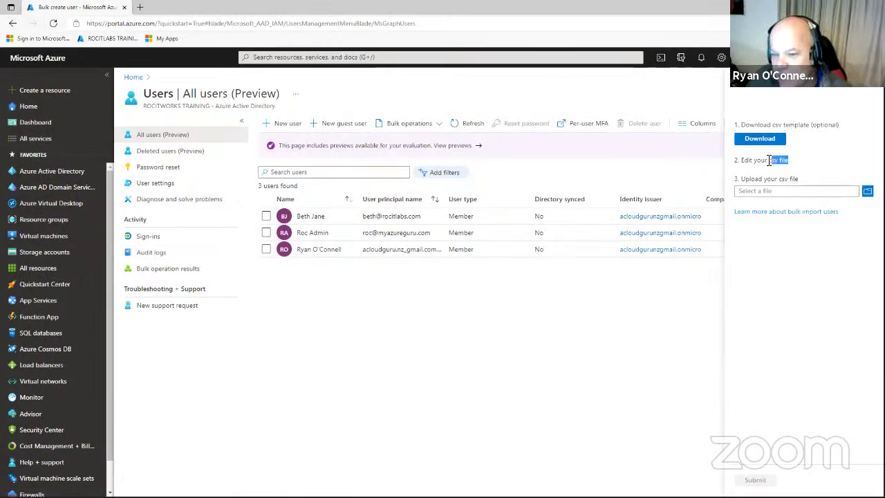
{"action": "left_click", "coordinate": [868, 192]}
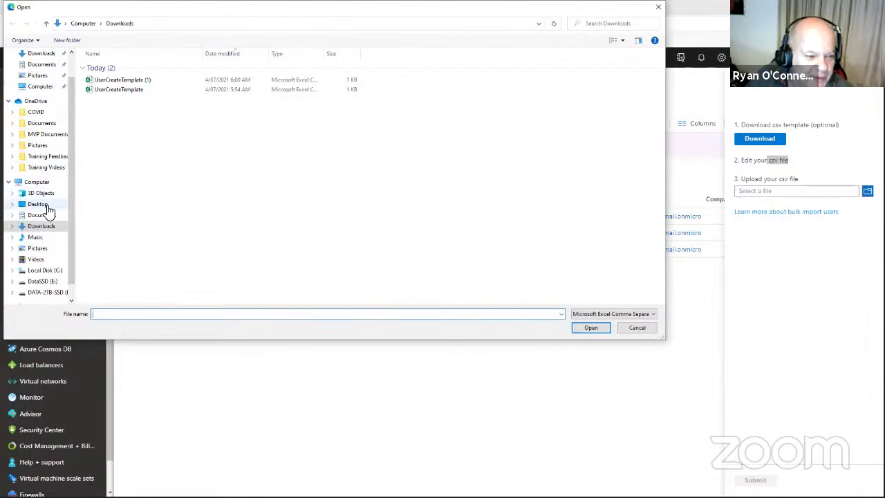
Upload roclab.csv from the Desktop and read the missing version number error.
{"action": "left_click", "coordinate": [47, 205]}
{"action": "left_click", "coordinate": [107, 286]}
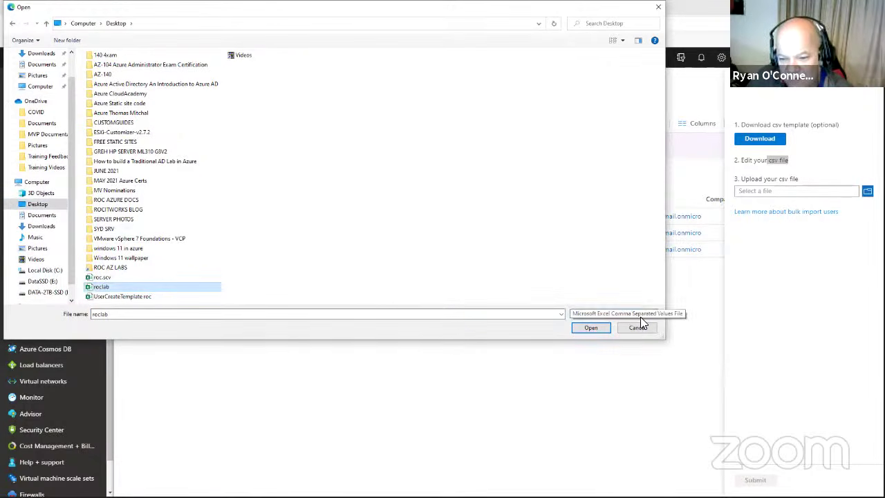
{"action": "left_click", "coordinate": [593, 327]}
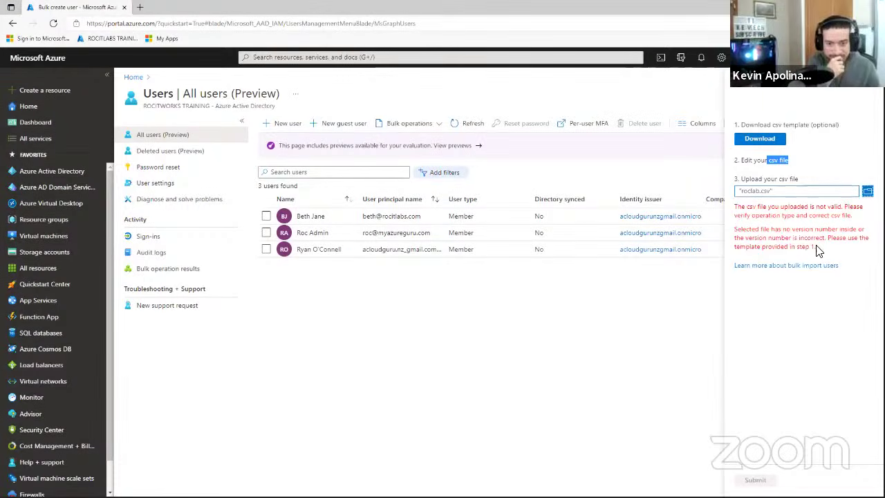
{"action": "left_click_drag", "start_coordinate": [740, 205], "coordinate": [849, 223]}
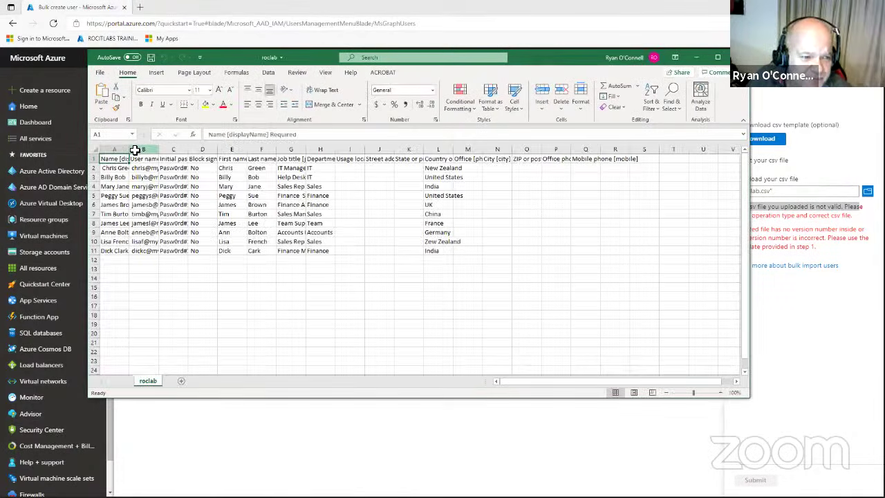
Autofit column A of roclab.csv, close it without saving, then close roc.csv.
{"action": "left_click", "coordinate": [135, 150]}
{"action": "double_click", "coordinate": [129, 149]}
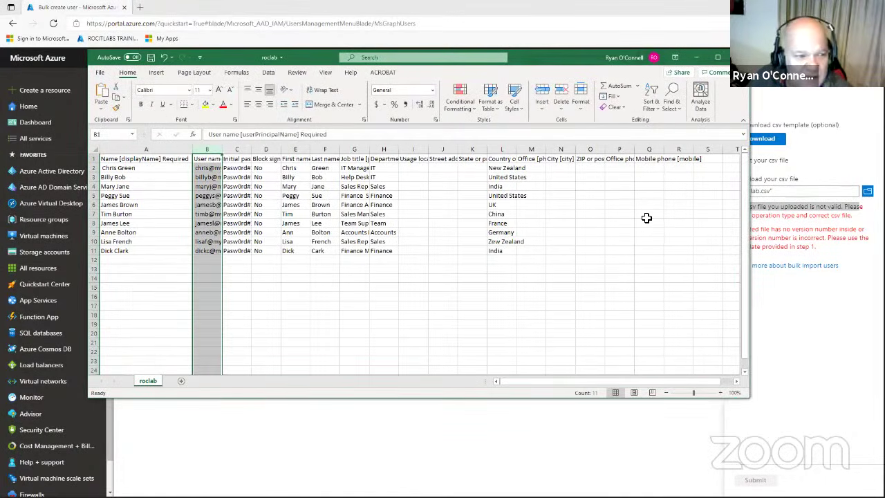
{"action": "scroll", "coordinate": [272, 190], "scroll_direction": "down", "scroll_amount": 1}
{"action": "scroll", "coordinate": [271, 190], "scroll_direction": "up", "scroll_amount": 1}
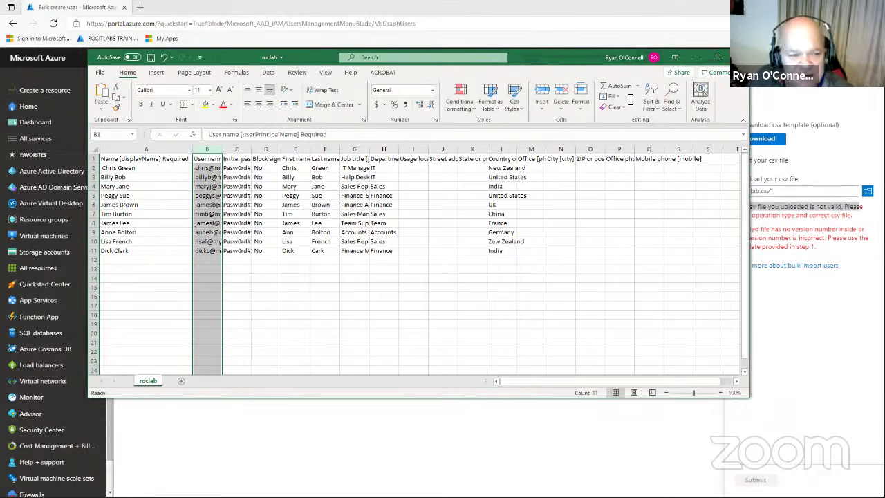
{"action": "key", "text": "alt+F4"}
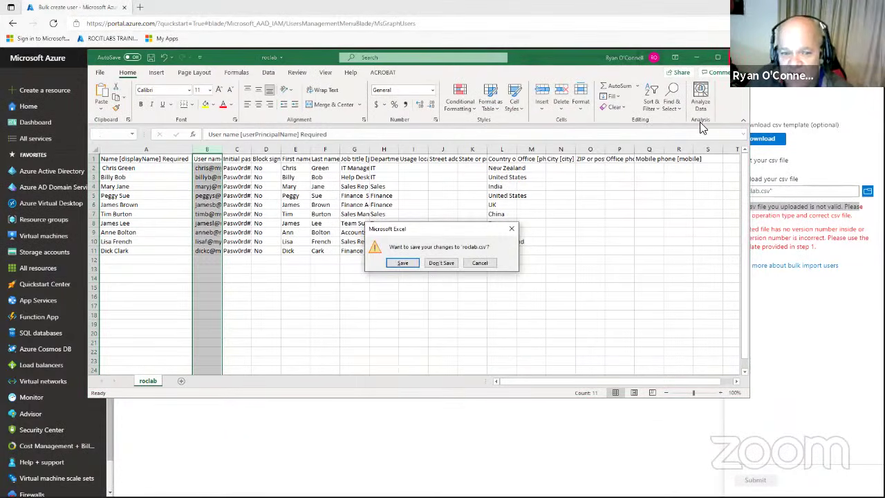
{"action": "left_click", "coordinate": [446, 264]}
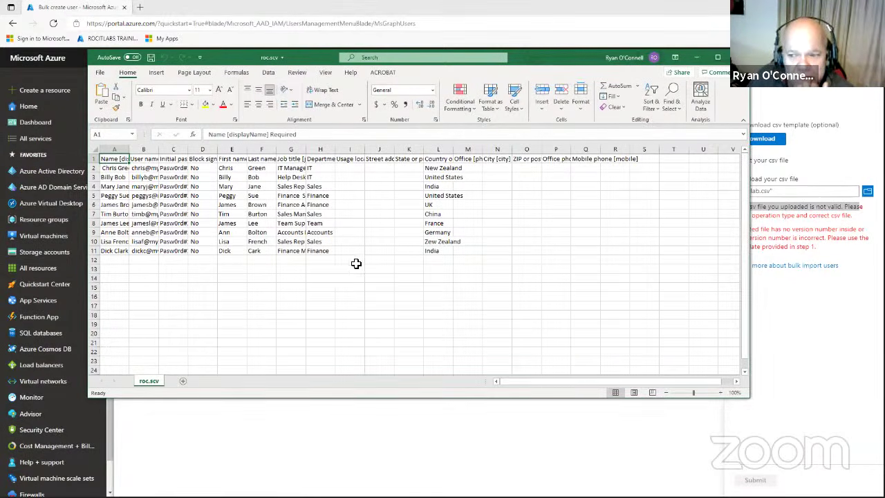
{"action": "left_click", "coordinate": [737, 58]}
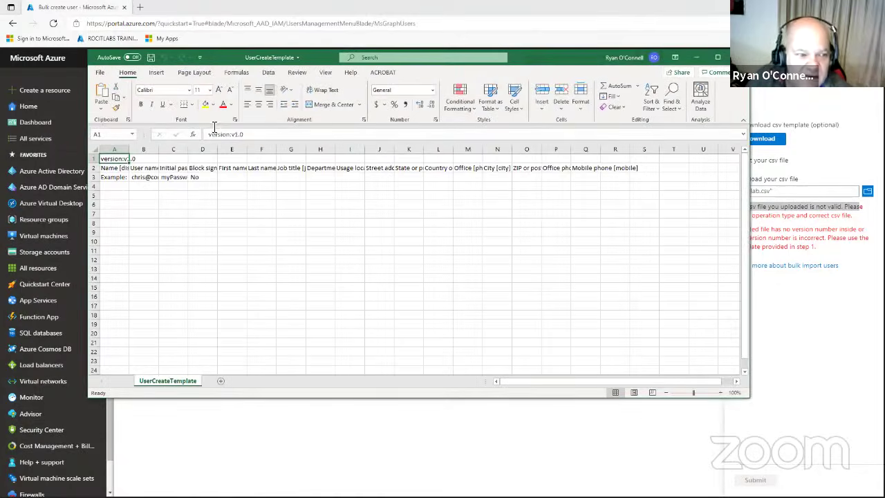
Widen columns A and B of the template and move the roclab workbook aside.
{"action": "left_click_drag", "start_coordinate": [129, 148], "coordinate": [157, 148]}
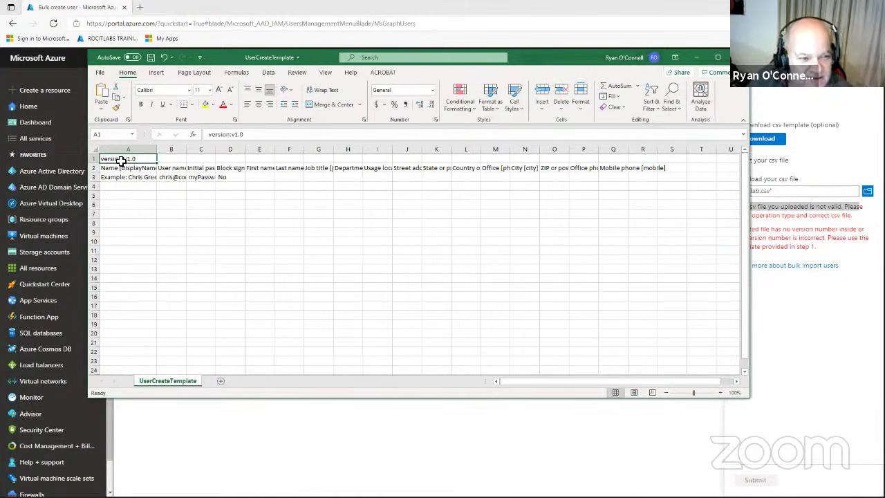
{"action": "left_click_drag", "start_coordinate": [186, 150], "coordinate": [265, 149]}
{"action": "left_click_drag", "start_coordinate": [157, 149], "coordinate": [178, 149]}
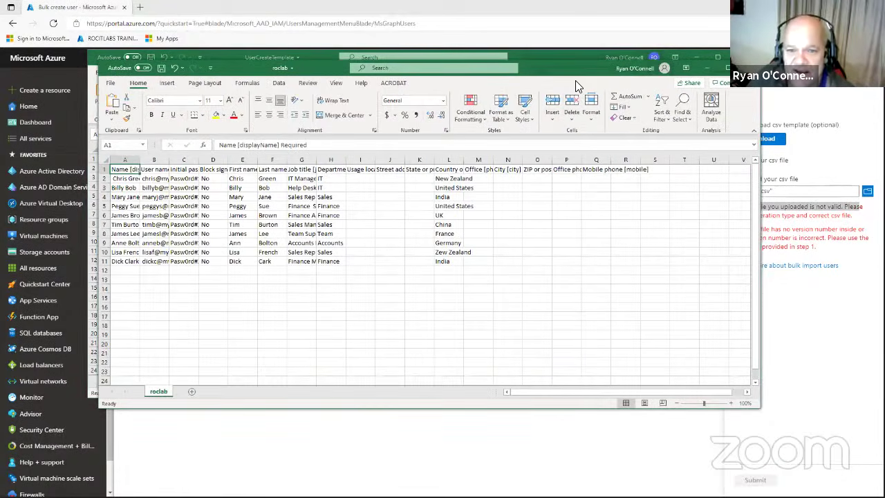
{"action": "left_click_drag", "start_coordinate": [592, 68], "coordinate": [884, 67]}
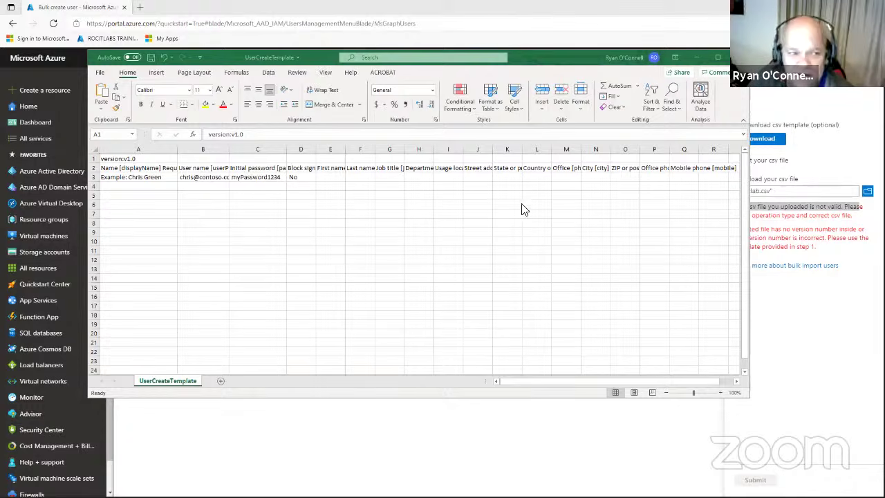
Copy the version:v1.0 text from cell A1, then close the template without saving.
{"action": "left_click", "coordinate": [124, 158]}
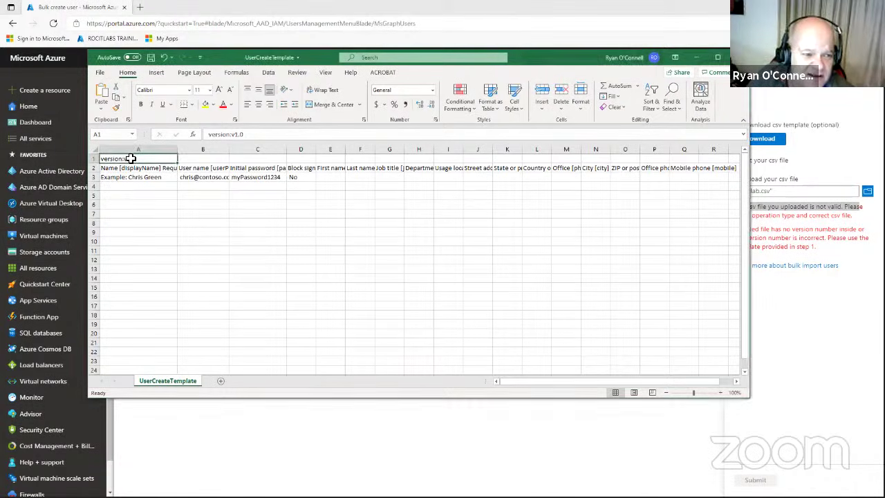
{"action": "double_click", "coordinate": [130, 159]}
{"action": "left_click_drag", "start_coordinate": [136, 158], "coordinate": [100, 159]}
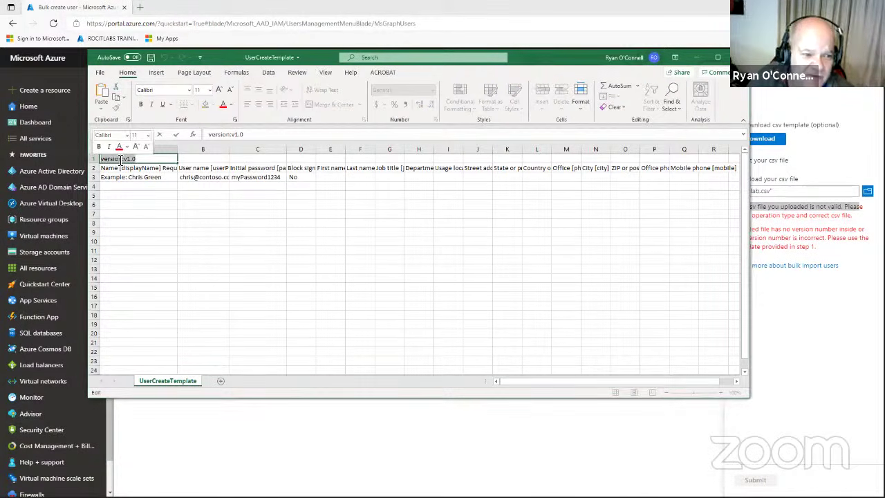
{"action": "right_click", "coordinate": [122, 159]}
{"action": "left_click", "coordinate": [146, 178]}
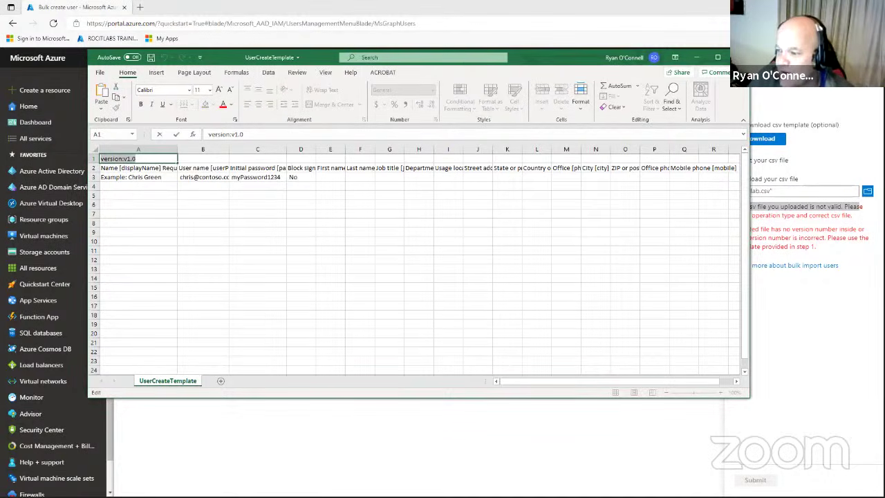
{"action": "key", "text": "Escape"}
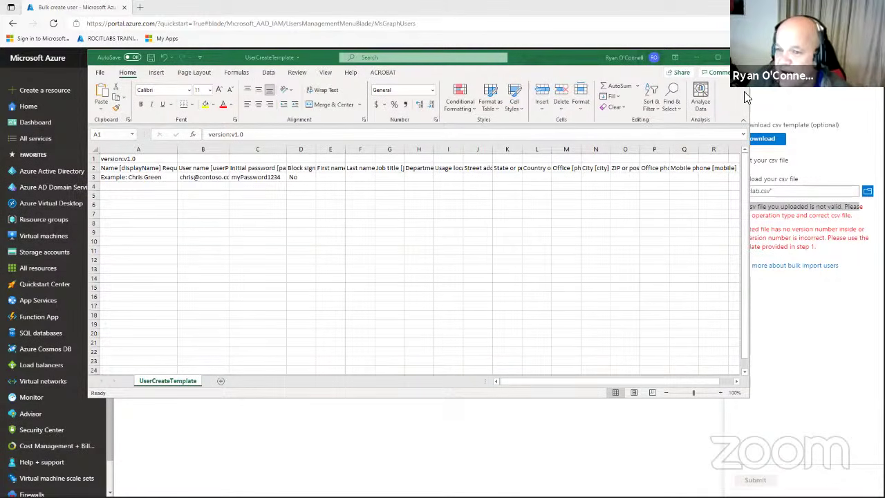
{"action": "left_click", "coordinate": [739, 57]}
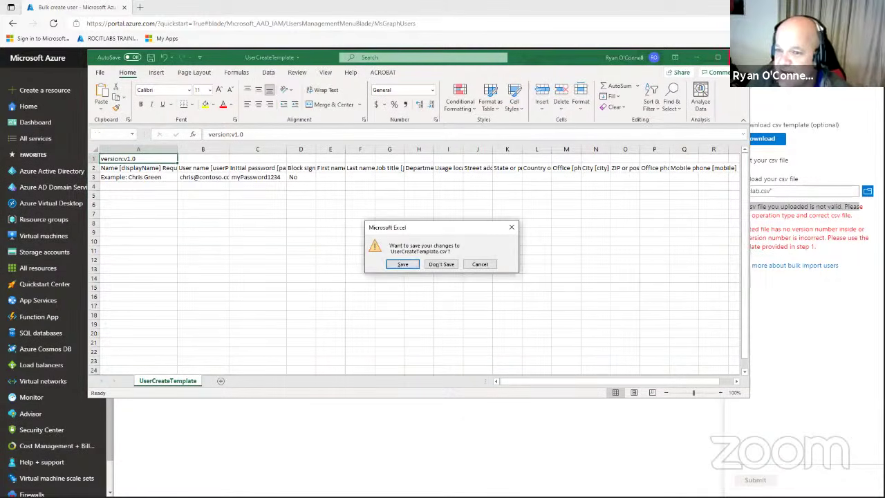
{"action": "left_click", "coordinate": [436, 263]}
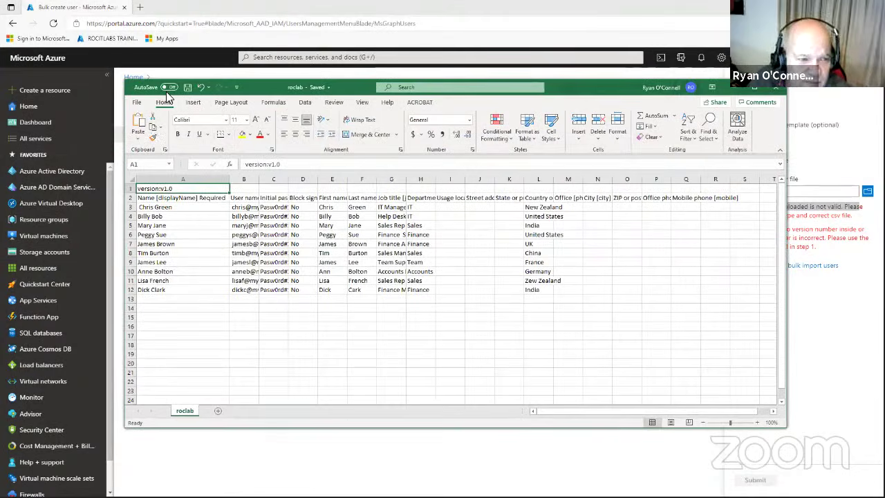
Close the roclab workbook, then upload roclab.csv from the Desktop and submit the bulk create.
{"action": "left_click", "coordinate": [777, 89]}
{"action": "left_click", "coordinate": [867, 190]}
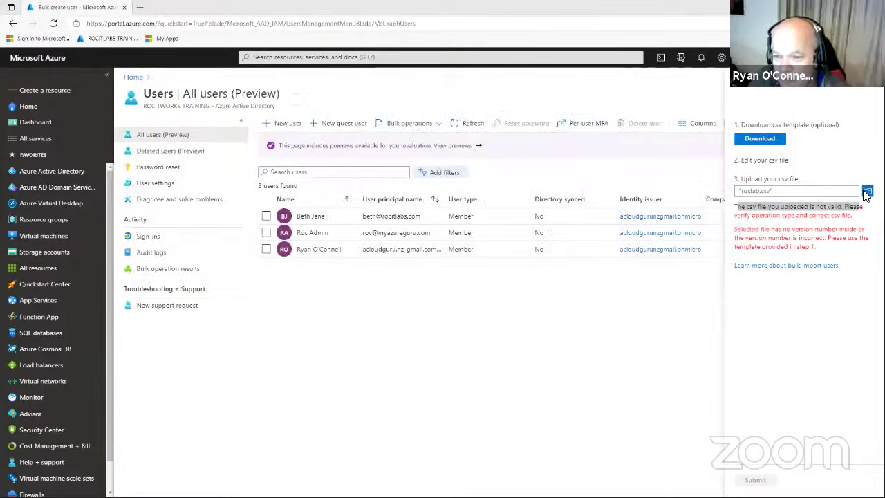
{"action": "left_click", "coordinate": [113, 286]}
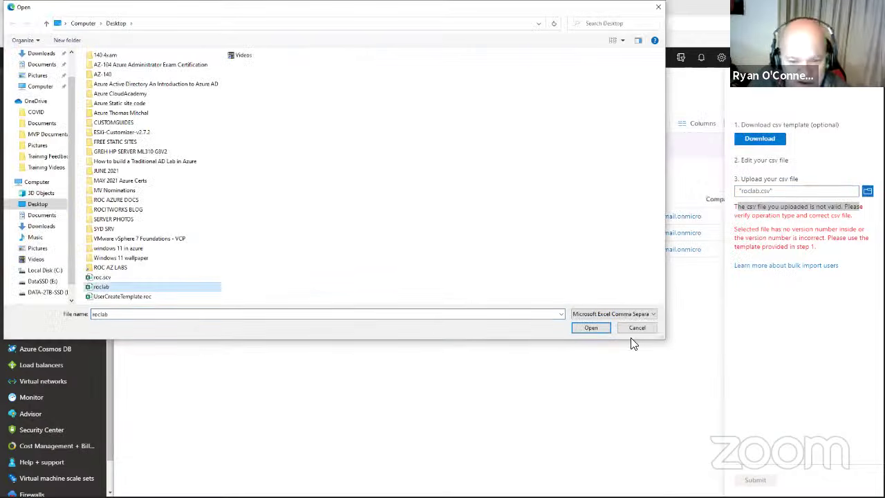
{"action": "left_click", "coordinate": [590, 327]}
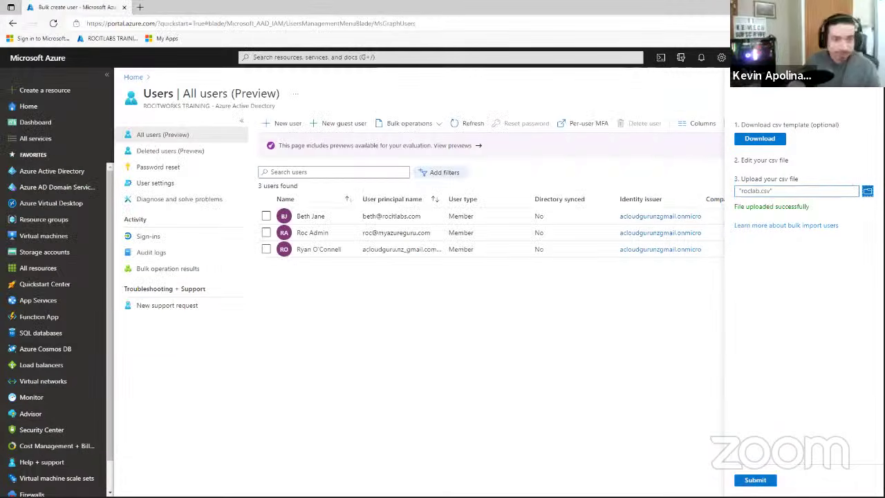
{"action": "left_click", "coordinate": [754, 479]}
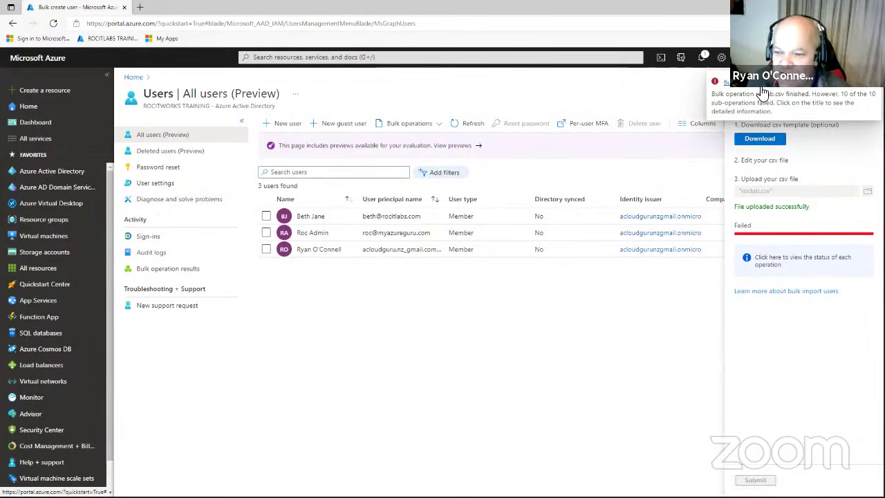
Check the ten failed roclab.csv user creations, then return to the Azure Active Directory Users list.
{"action": "left_click", "coordinate": [762, 92]}
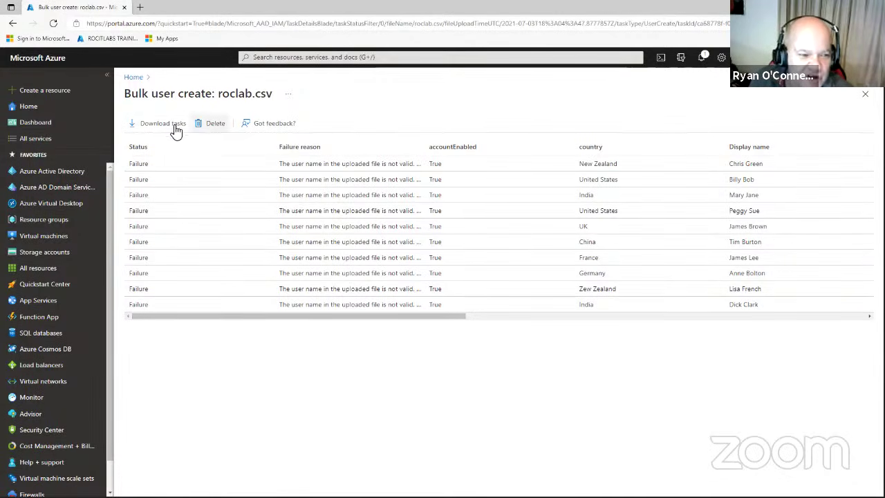
{"action": "left_click", "coordinate": [48, 173]}
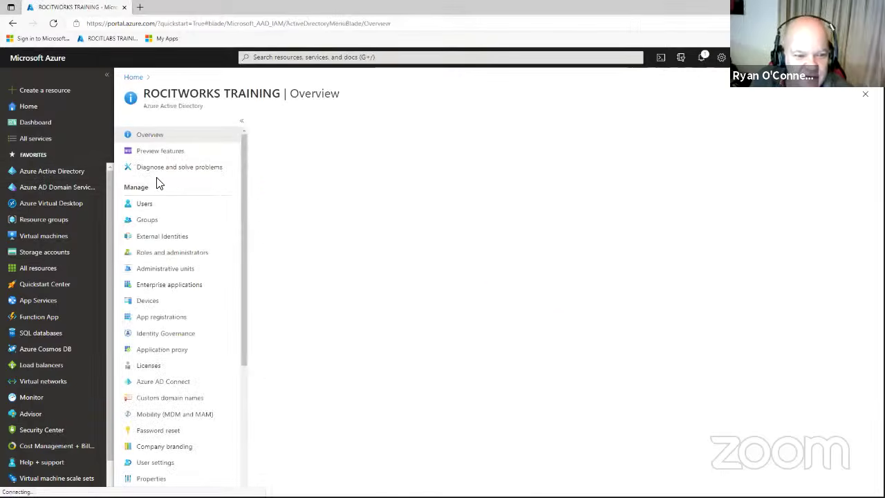
{"action": "left_click", "coordinate": [153, 209]}
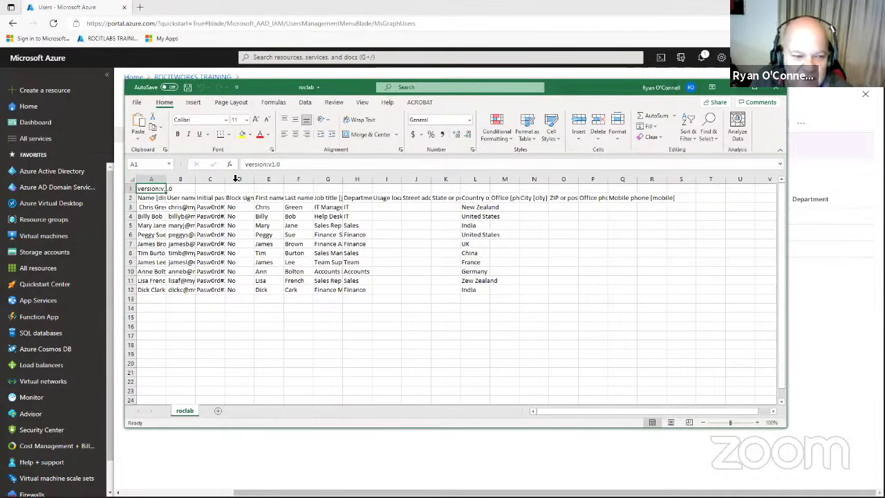
{"action": "left_click_drag", "start_coordinate": [225, 181], "coordinate": [270, 182]}
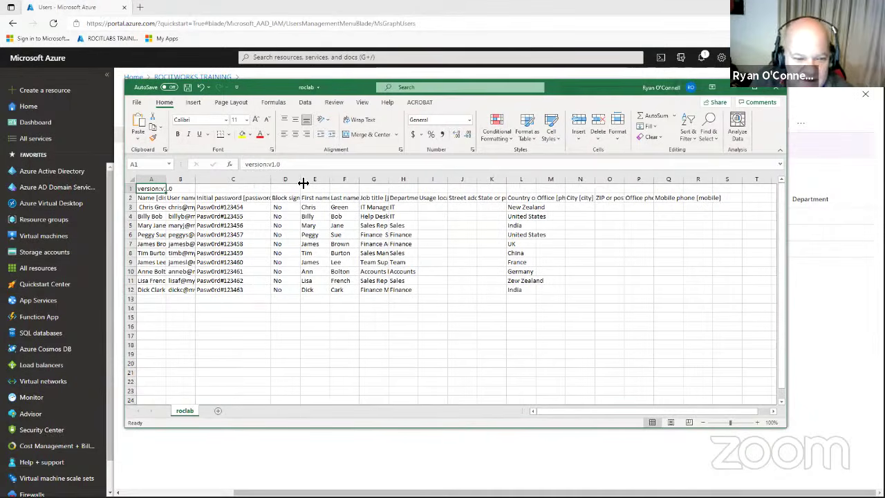
{"action": "left_click_drag", "start_coordinate": [389, 179], "coordinate": [472, 179]}
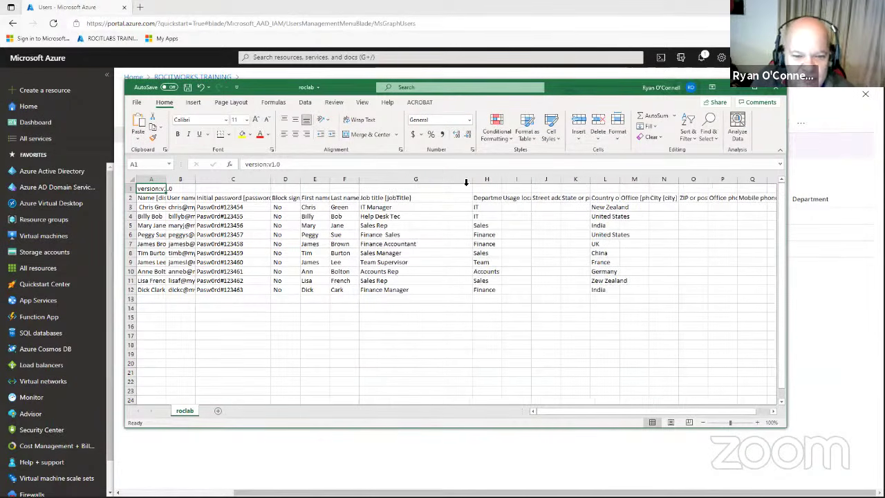
{"action": "left_click", "coordinate": [242, 207]}
{"action": "double_click", "coordinate": [243, 208]}
{"action": "key", "text": "BackSpace"}
{"action": "key", "text": "BackSpace"}
{"action": "key", "text": "BackSpace"}
{"action": "key", "text": "BackSpace"}
{"action": "key", "text": "BackSpace"}
{"action": "key", "text": "BackSpace"}
{"action": "key", "text": "BackSpace"}
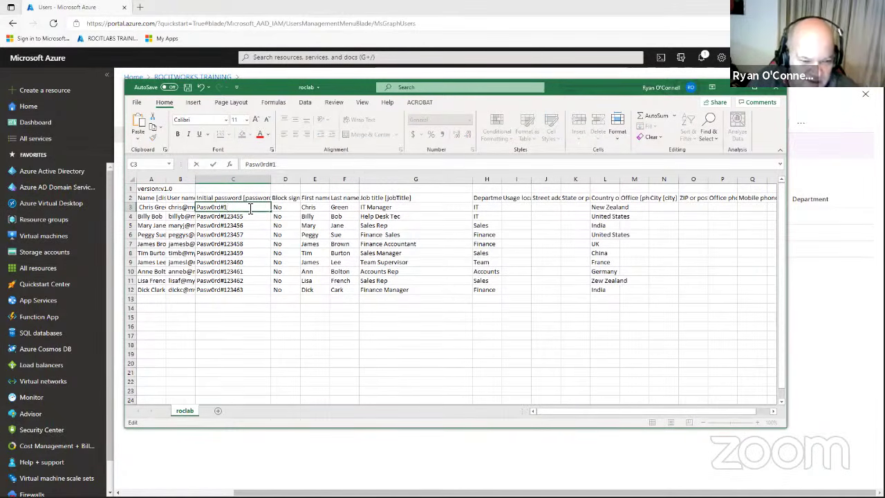
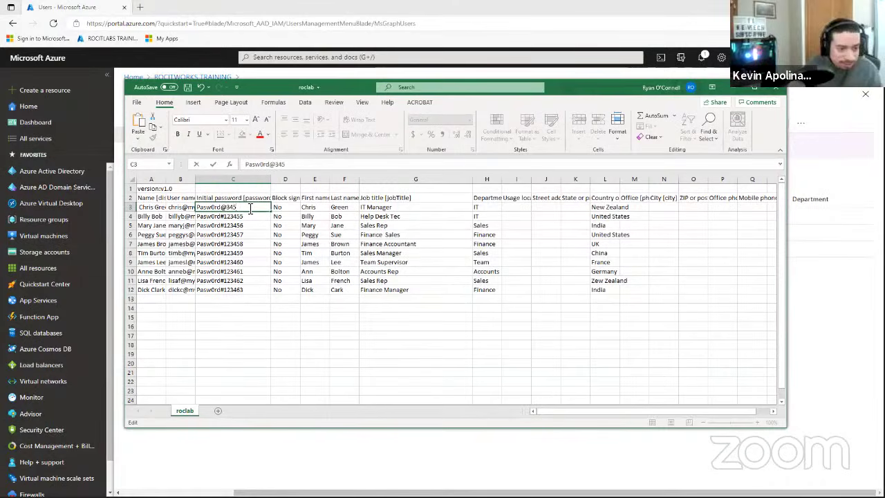
{"action": "left_click", "coordinate": [246, 217]}
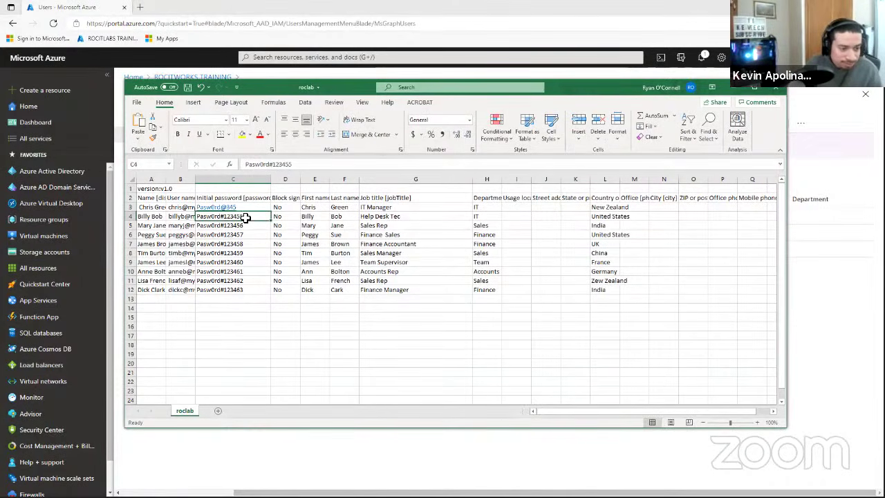
Leave Excel and open the Bulk operations menu on the All users page.
{"action": "double_click", "coordinate": [245, 217]}
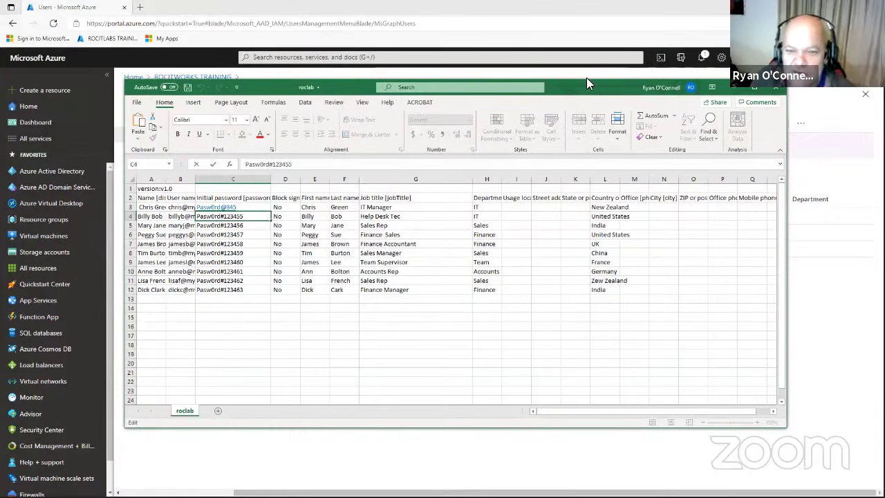
{"action": "key", "text": "alt+Tab"}
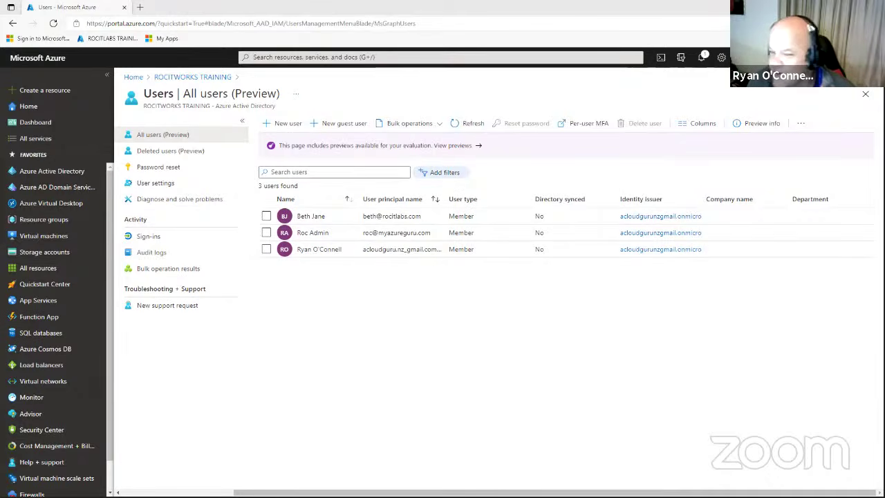
{"action": "left_click", "coordinate": [408, 126]}
Bulk-create users again from the edited roclab.csv on the Desktop and submit it.
{"action": "left_click", "coordinate": [402, 141]}
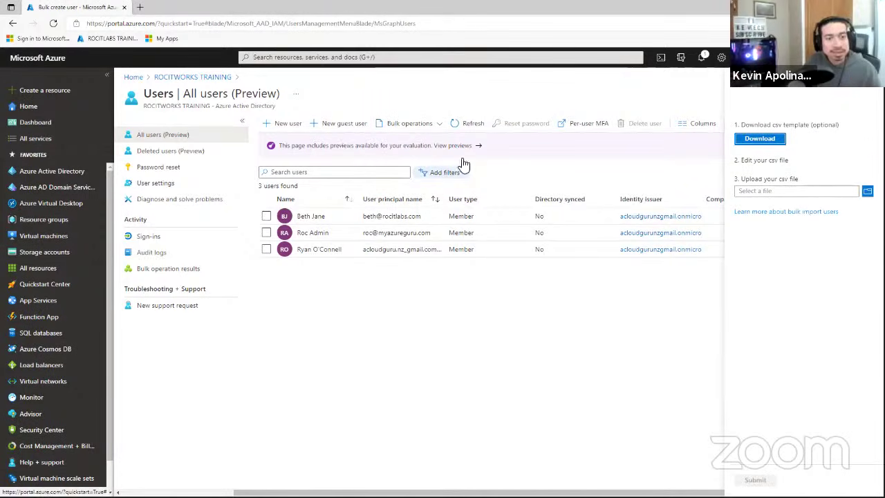
{"action": "left_click", "coordinate": [867, 191]}
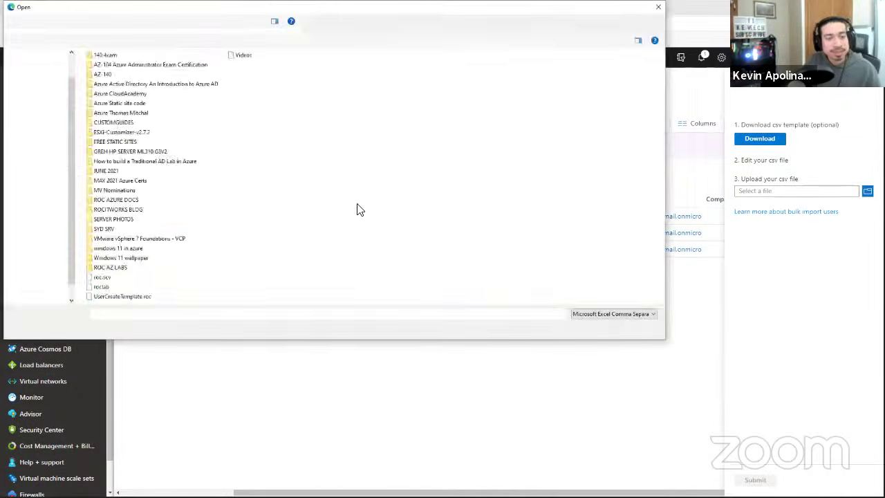
{"action": "left_click", "coordinate": [110, 285]}
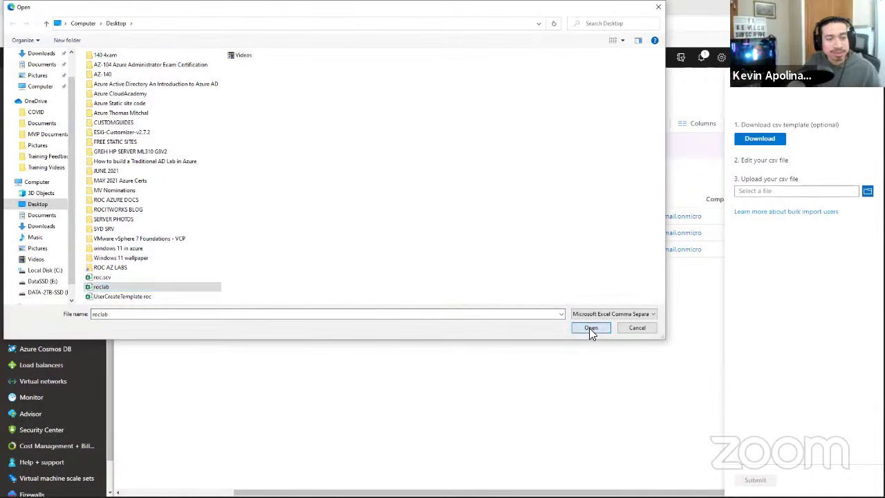
{"action": "left_click", "coordinate": [590, 328]}
{"action": "left_click", "coordinate": [752, 479]}
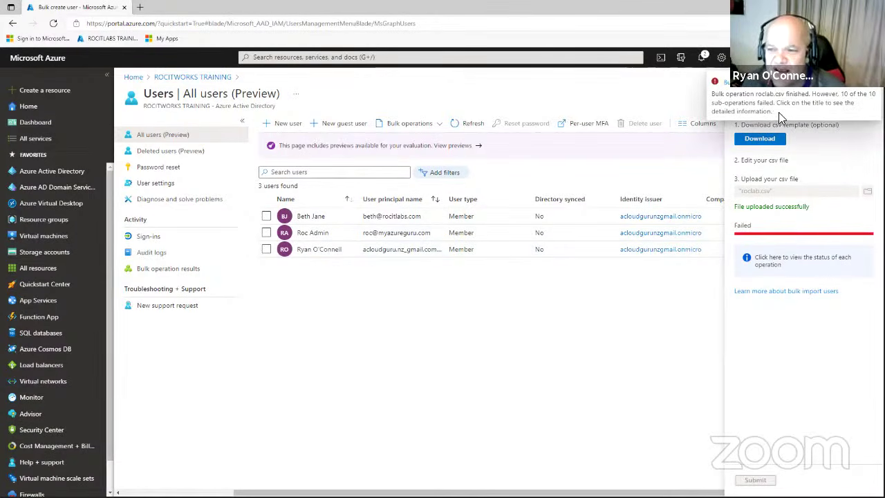
Open the failed roclab.csv results and widen the Failure reason column twice to read it.
{"action": "left_click", "coordinate": [752, 88]}
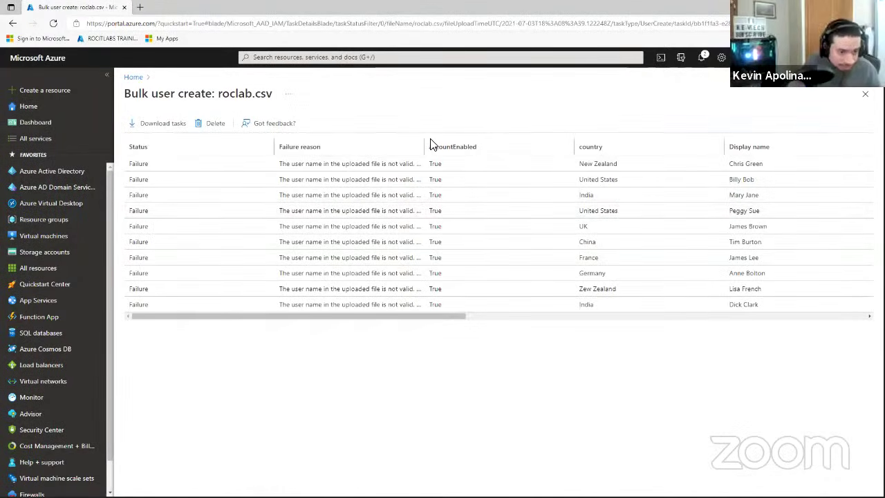
{"action": "left_click_drag", "start_coordinate": [424, 144], "coordinate": [486, 143]}
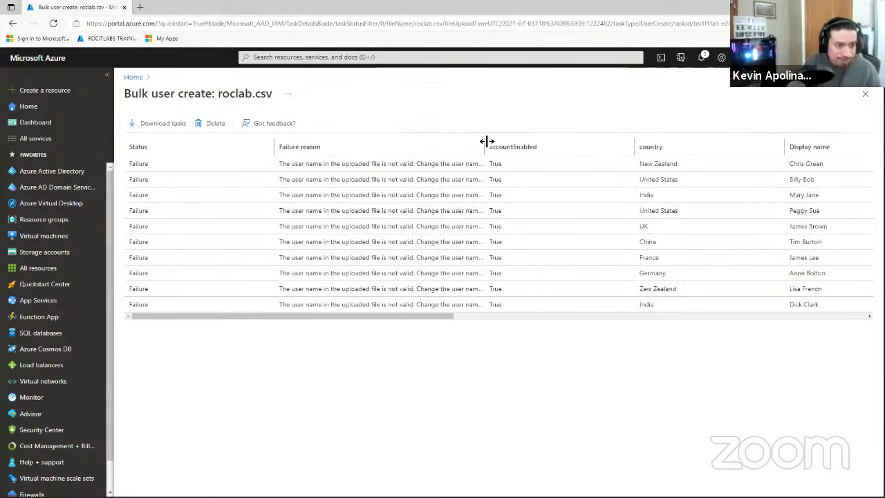
{"action": "left_click_drag", "start_coordinate": [541, 140], "coordinate": [543, 138]}
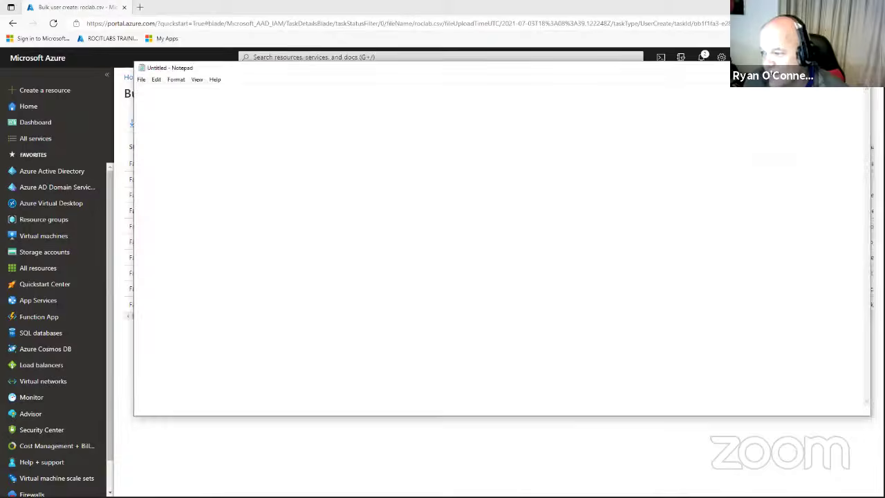
Close Notepad and return to the ROCITWORKS TRAINING Azure Active Directory overview.
{"action": "key", "text": "alt+Tab"}
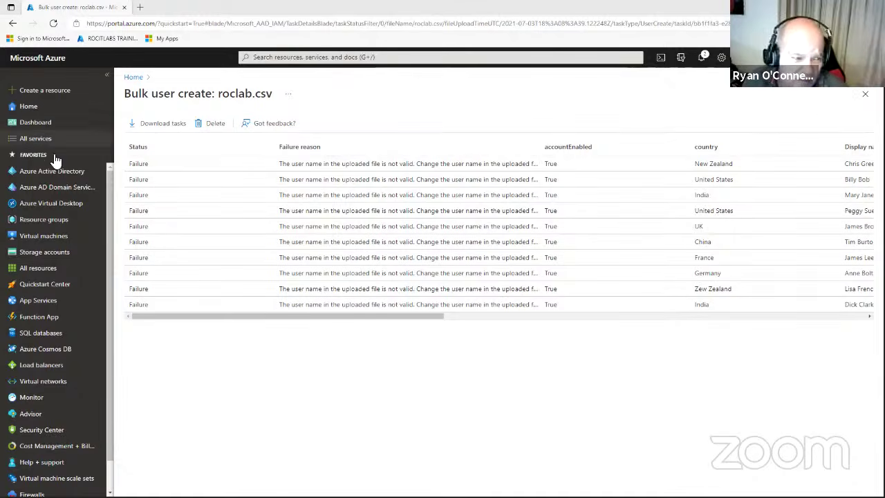
{"action": "mouse_move", "coordinate": [48, 176]}
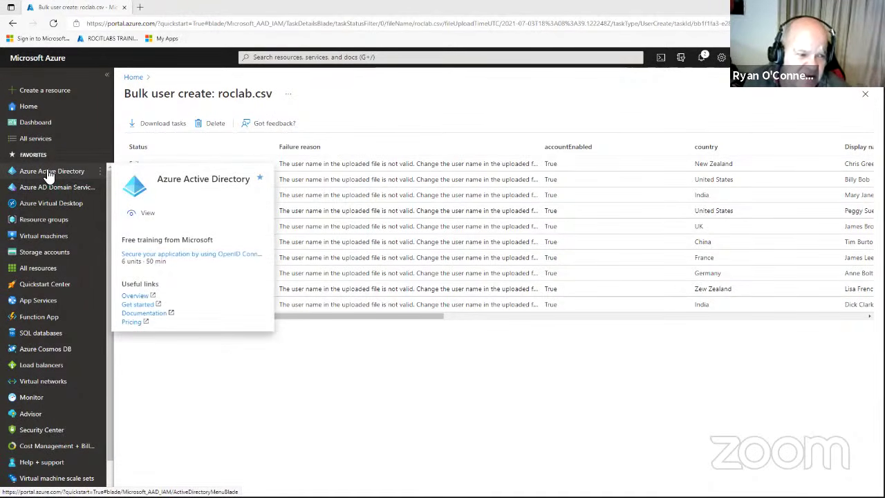
{"action": "left_click", "coordinate": [49, 173]}
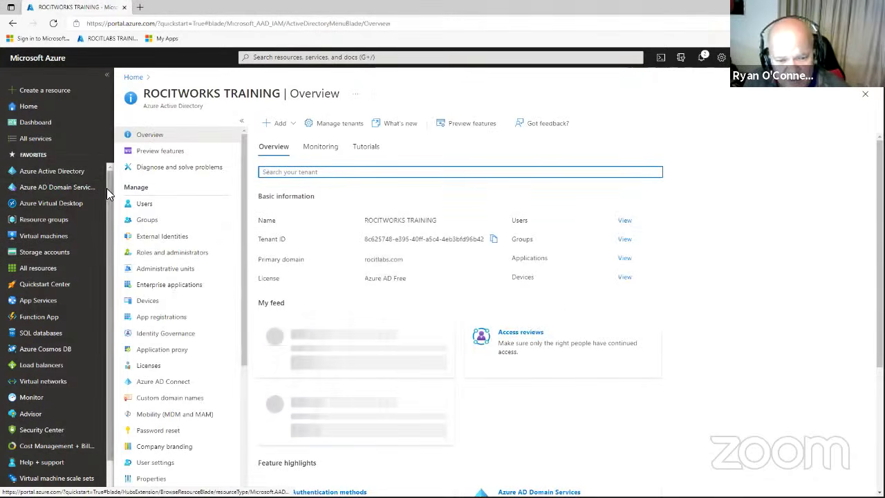
Open the first listed user's profile and copy the domain part of their user principal name.
{"action": "left_click", "coordinate": [147, 204]}
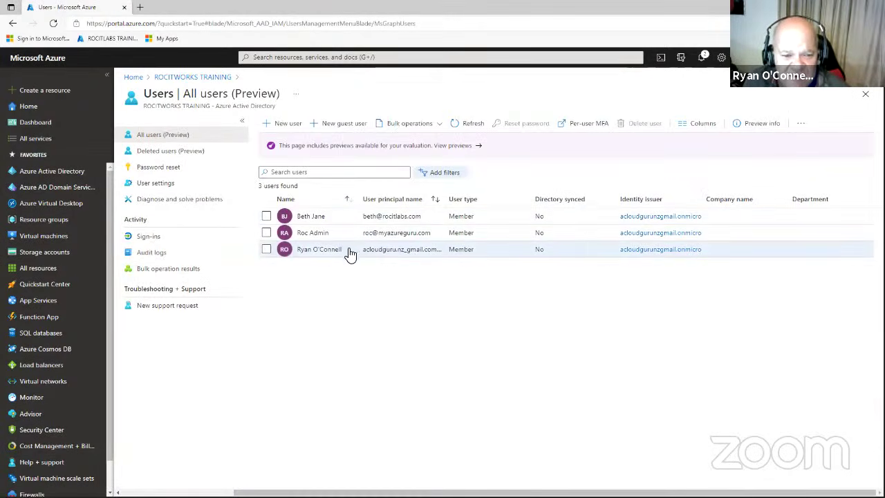
{"action": "left_click", "coordinate": [402, 218]}
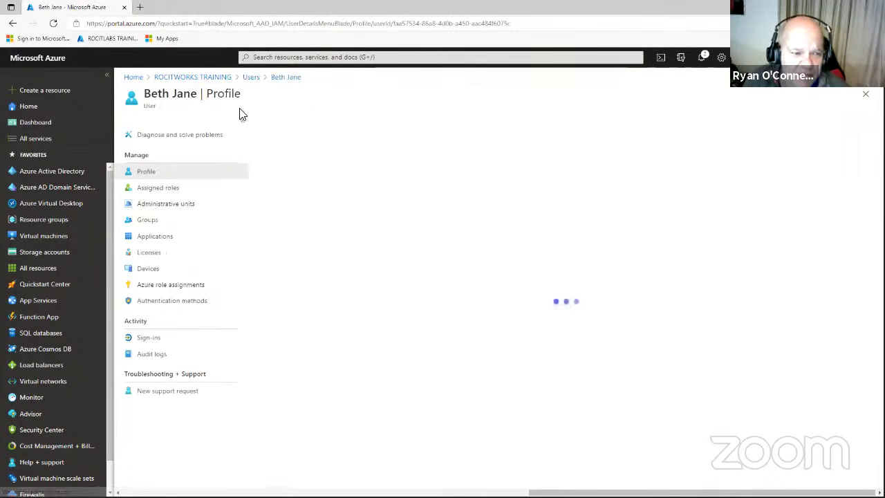
{"action": "left_click_drag", "start_coordinate": [331, 168], "coordinate": [289, 170]}
{"action": "right_click", "coordinate": [289, 170]}
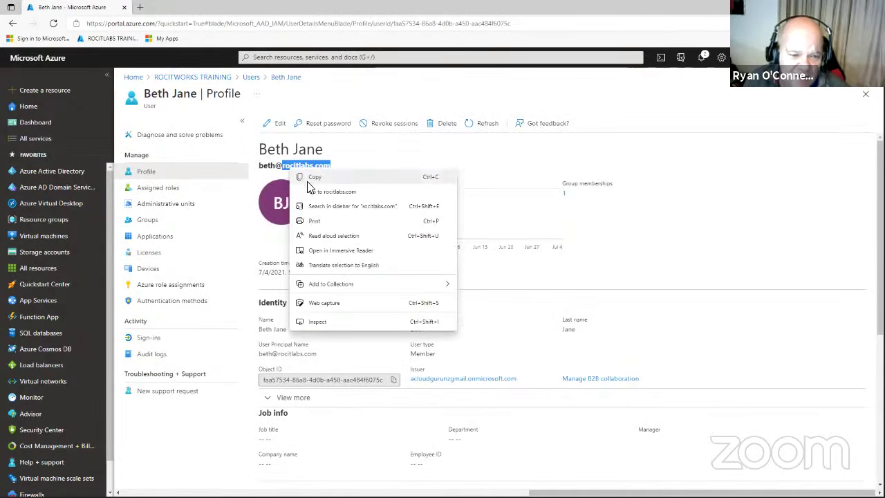
{"action": "left_click", "coordinate": [308, 177]}
{"action": "key", "text": "alt+Tab"}
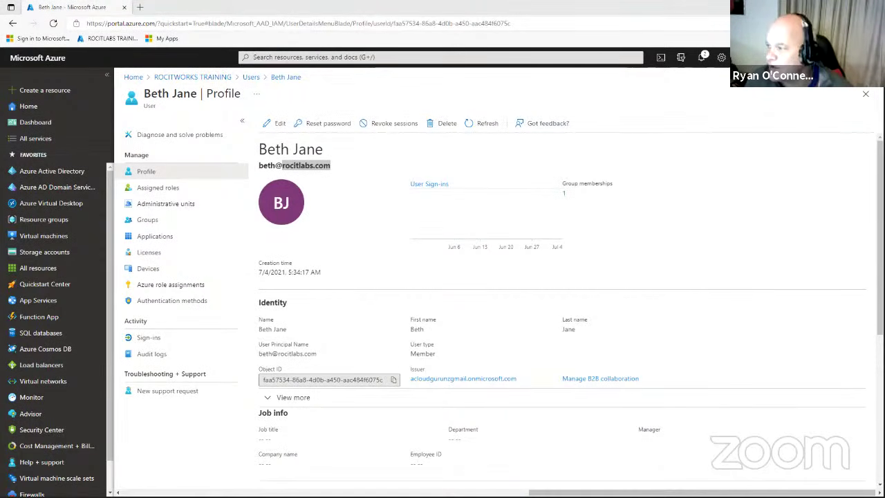
Return to the portal's All users page and start a Bulk create.
{"action": "left_click", "coordinate": [648, 208]}
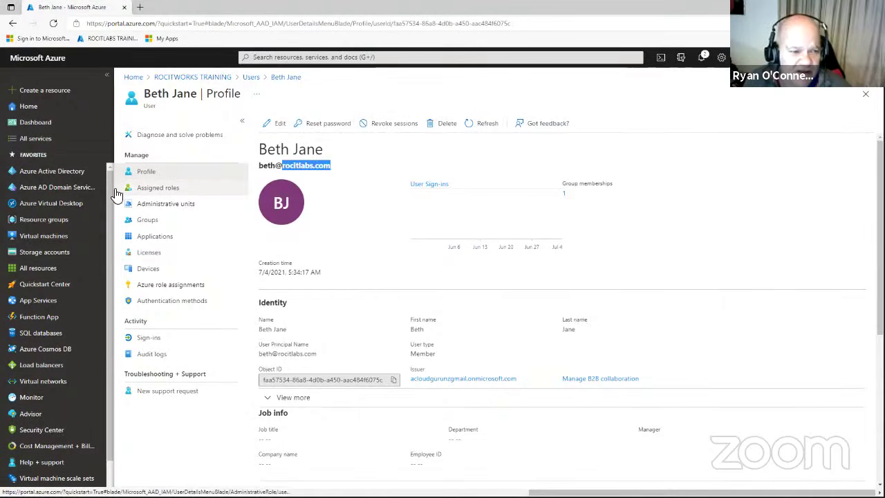
{"action": "left_click", "coordinate": [53, 173]}
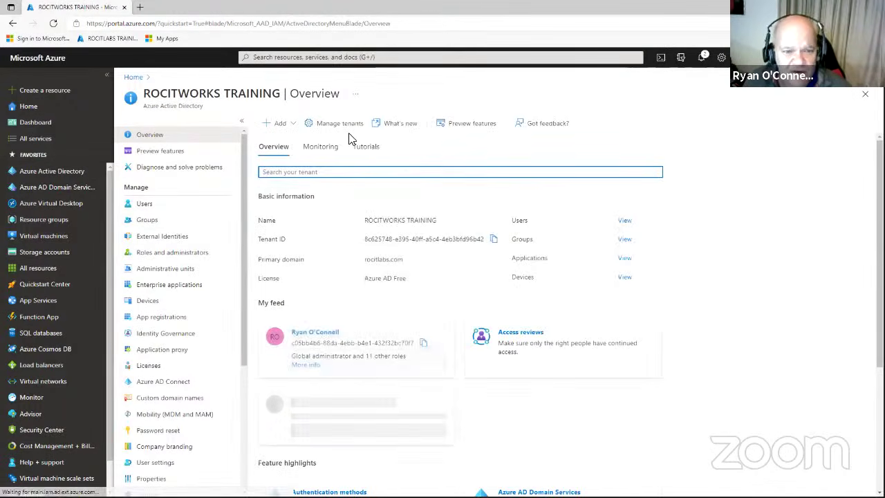
{"action": "left_click", "coordinate": [144, 204]}
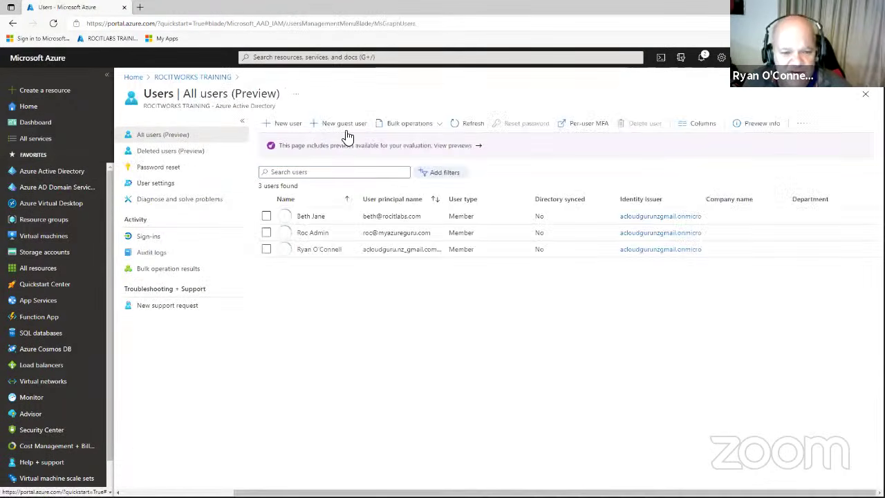
{"action": "left_click", "coordinate": [391, 128]}
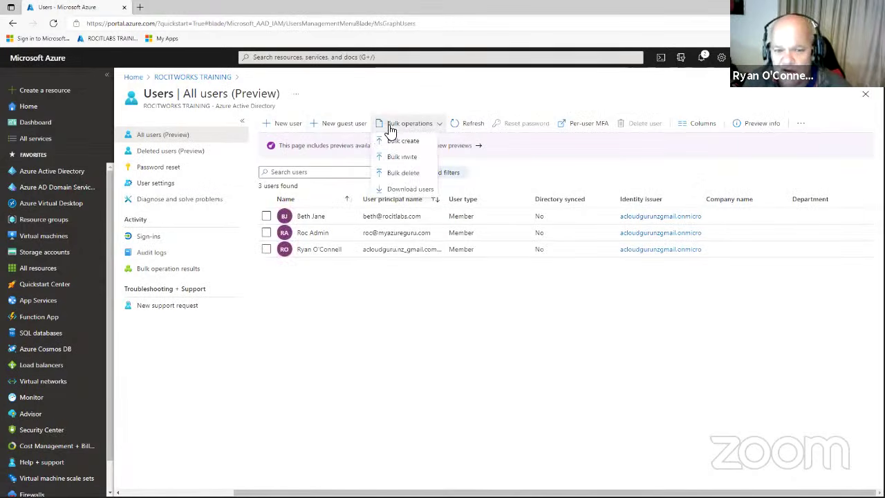
{"action": "left_click", "coordinate": [399, 142]}
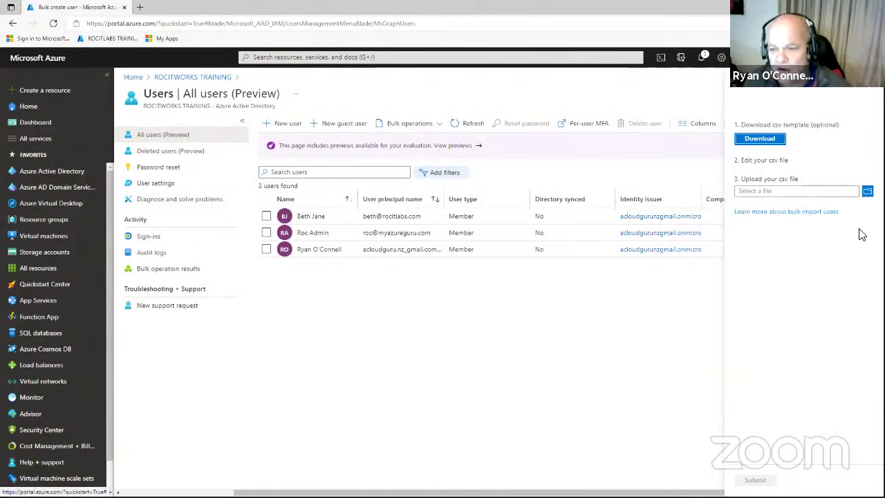
Upload roclab.csv from the Desktop and submit the bulk user creation.
{"action": "left_click", "coordinate": [866, 190]}
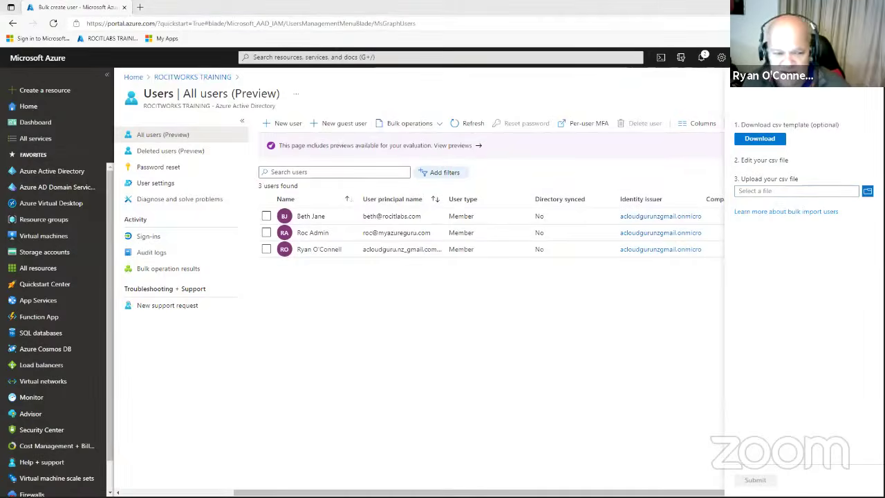
{"action": "left_click", "coordinate": [108, 286]}
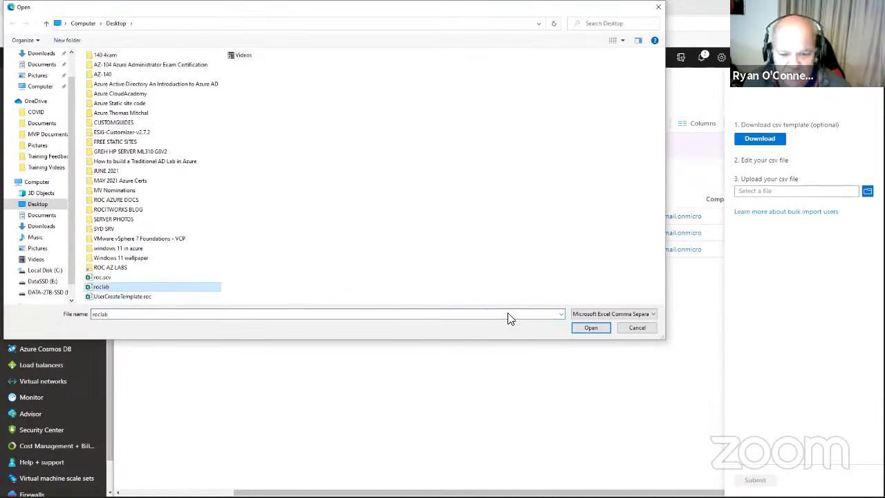
{"action": "left_click", "coordinate": [590, 328]}
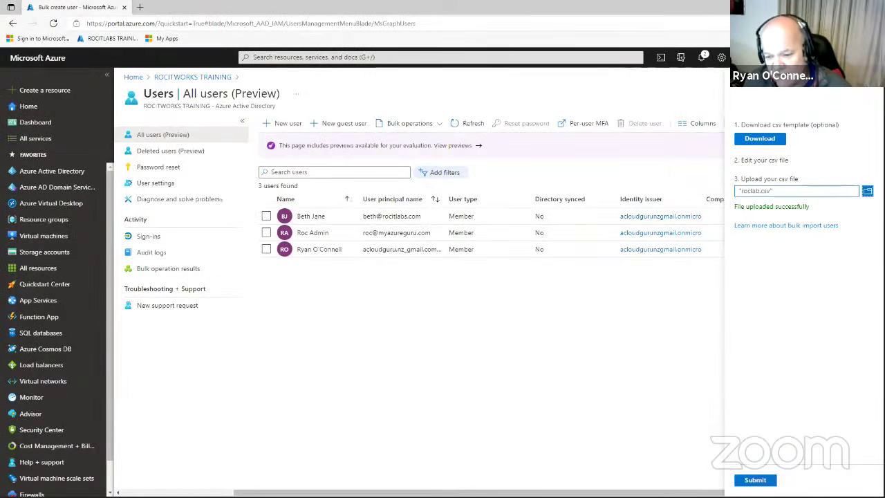
{"action": "left_click", "coordinate": [755, 479]}
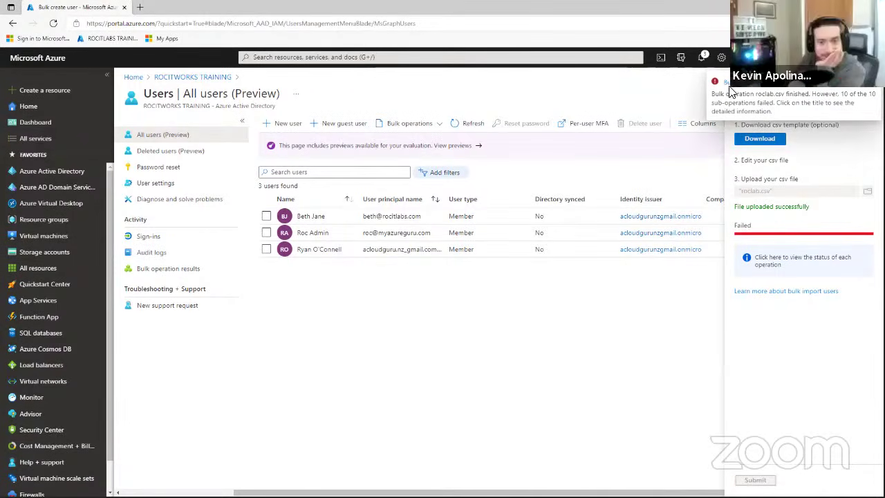
View the bulk operation results, then widen roclab columns B and D in Excel.
{"action": "left_click", "coordinate": [726, 83]}
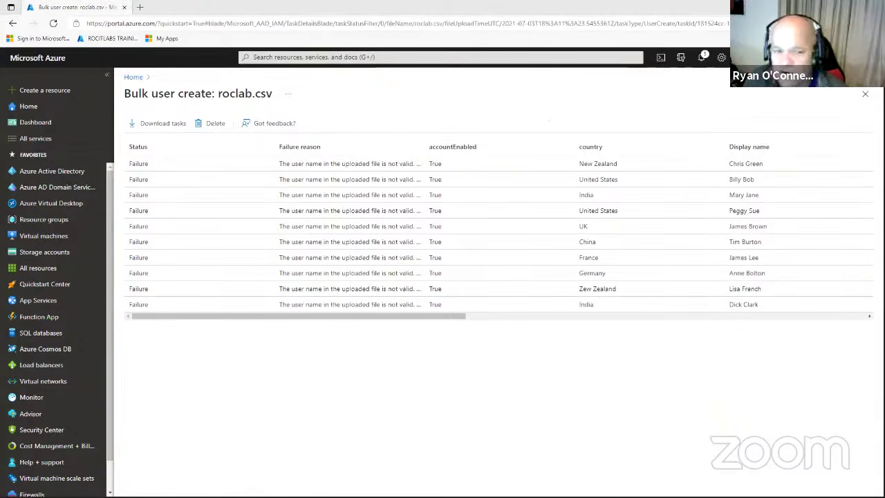
{"action": "left_click_drag", "start_coordinate": [201, 139], "coordinate": [273, 139]}
{"action": "left_click_drag", "start_coordinate": [329, 139], "coordinate": [399, 136]}
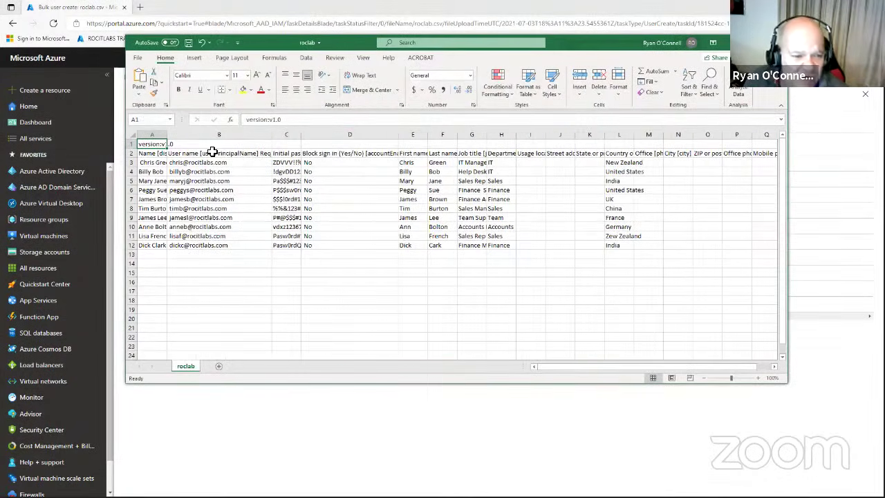
{"action": "left_click_drag", "start_coordinate": [168, 140], "coordinate": [242, 139]}
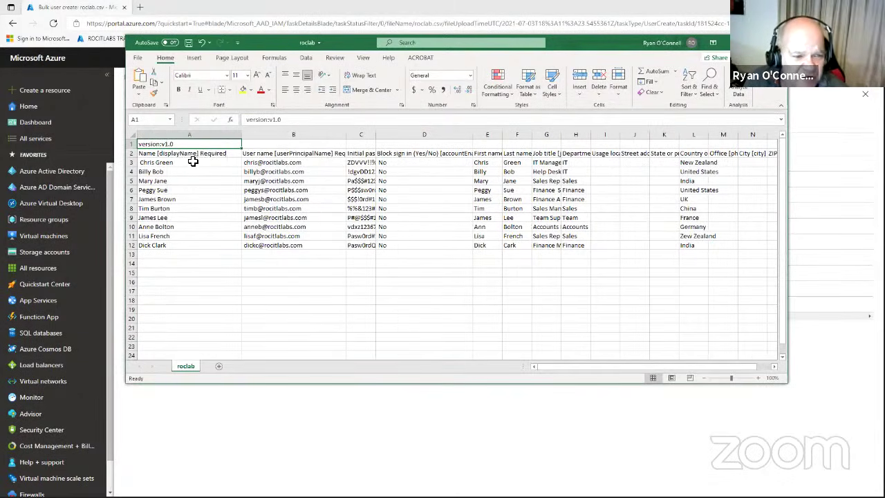
{"action": "double_click", "coordinate": [141, 163]}
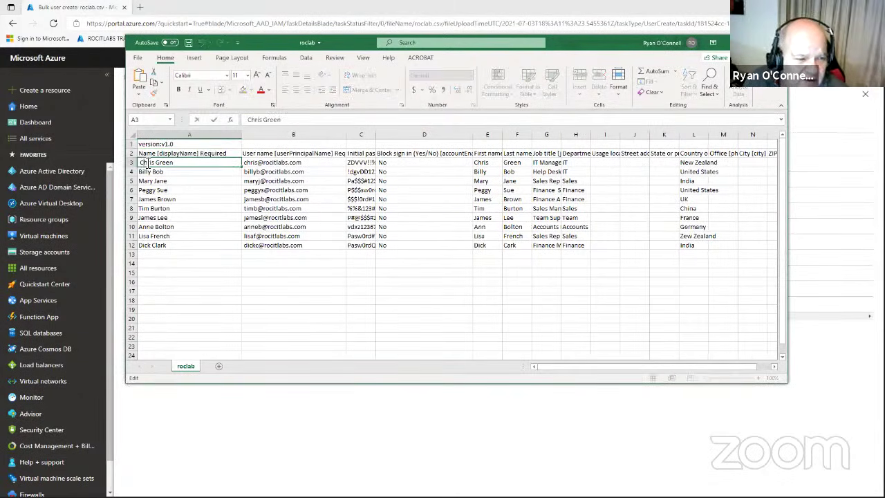
{"action": "key", "text": "BackSpace"}
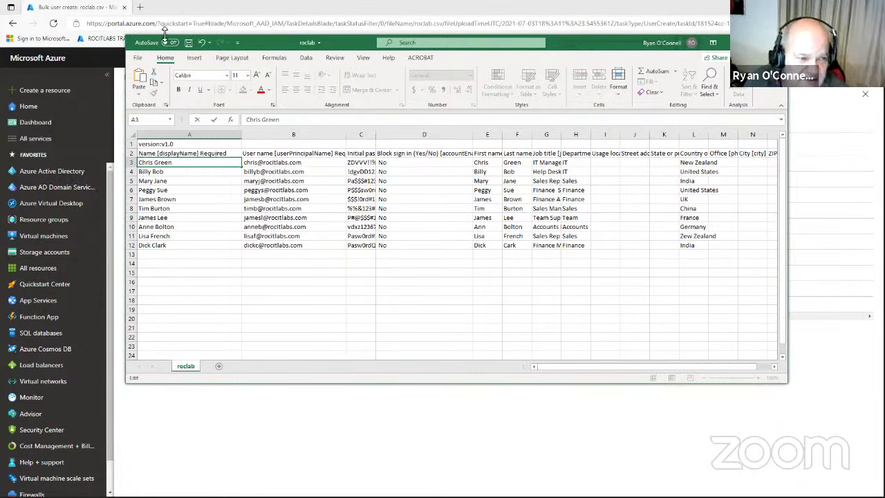
{"action": "left_click", "coordinate": [188, 43]}
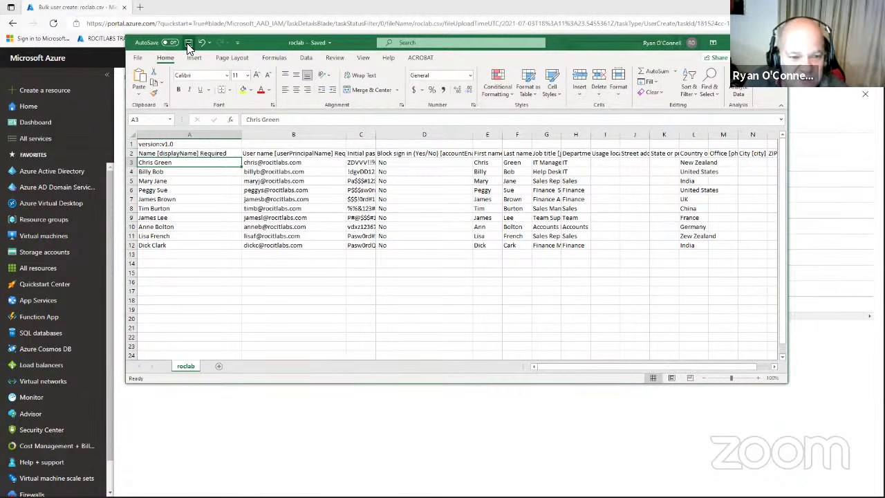
Widen column C and strip leading spaces from the user names in B12 up to B7.
{"action": "left_click_drag", "start_coordinate": [375, 135], "coordinate": [402, 137]}
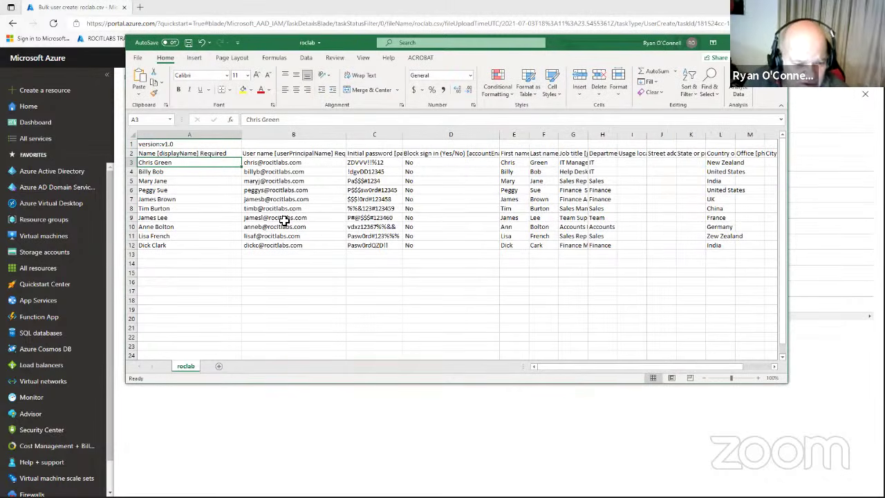
{"action": "double_click", "coordinate": [252, 245]}
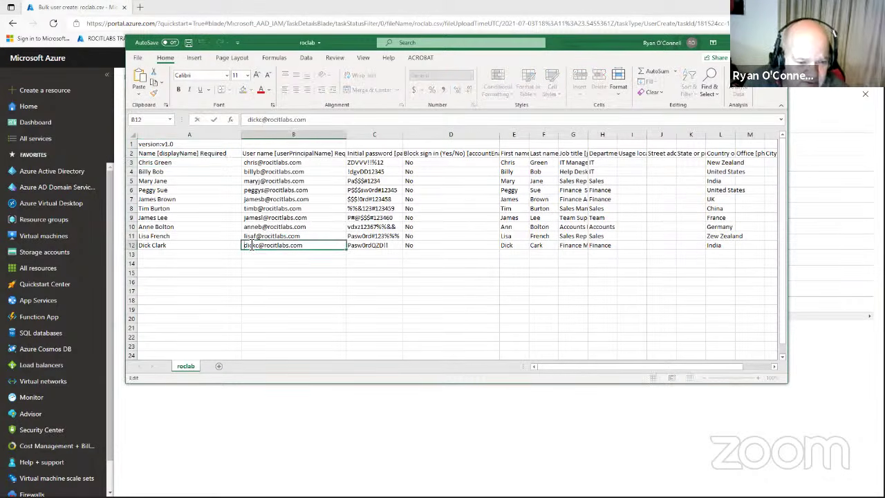
{"action": "key", "text": "BackSpace"}
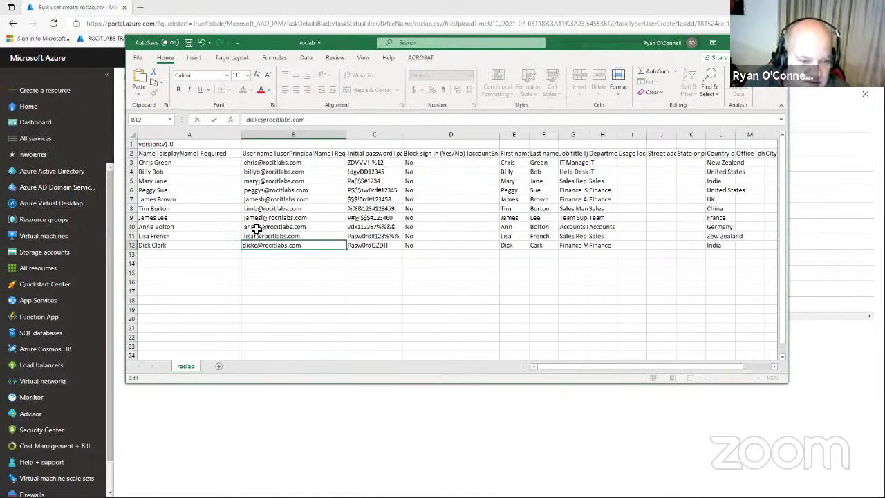
{"action": "left_click", "coordinate": [245, 236]}
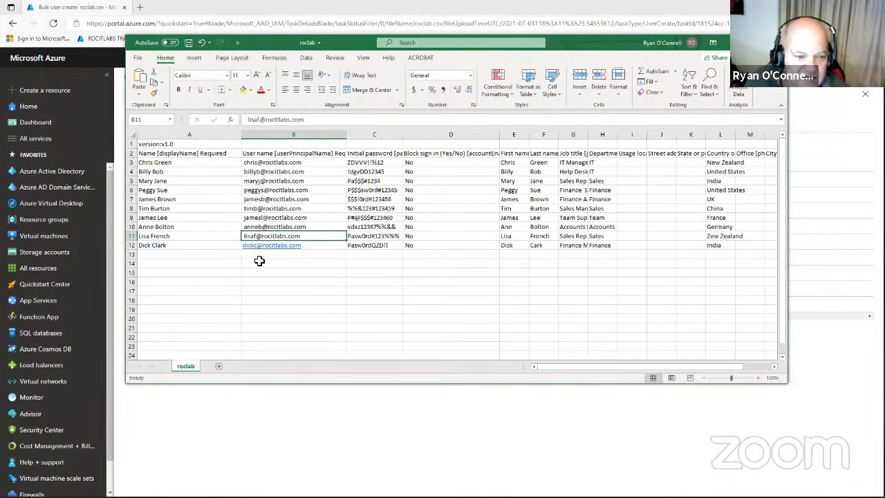
{"action": "double_click", "coordinate": [245, 236]}
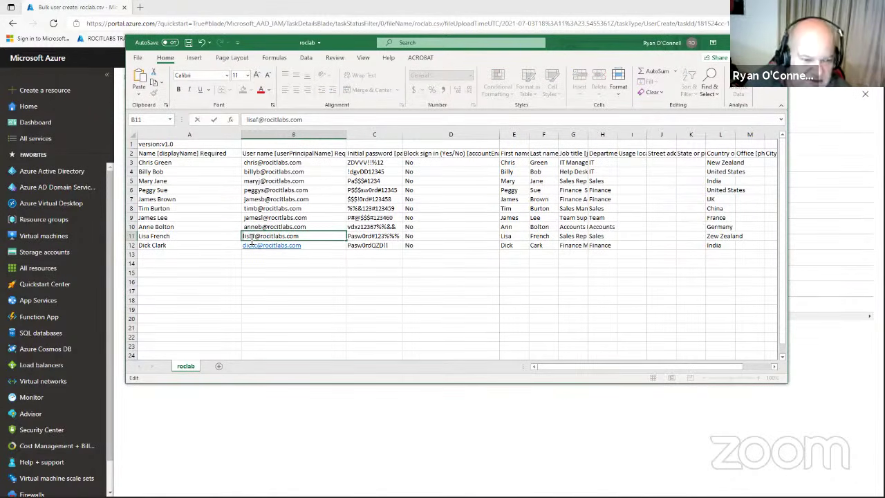
{"action": "double_click", "coordinate": [247, 227]}
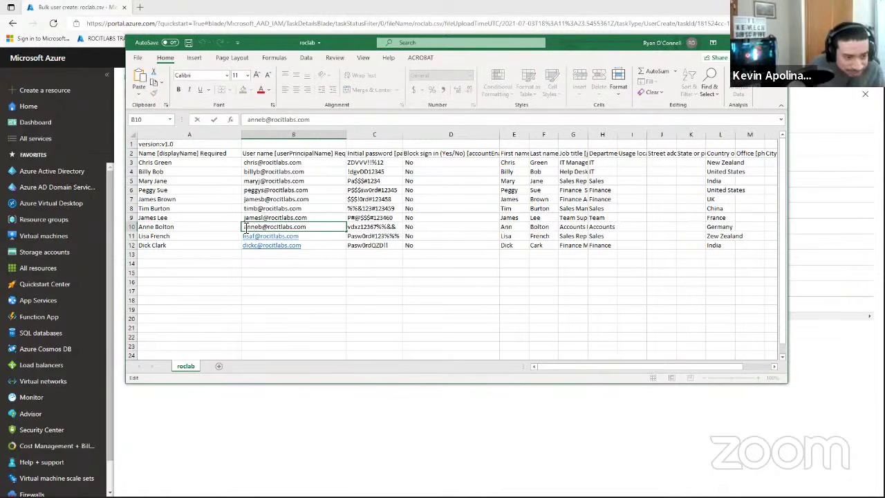
{"action": "key", "text": "Escape"}
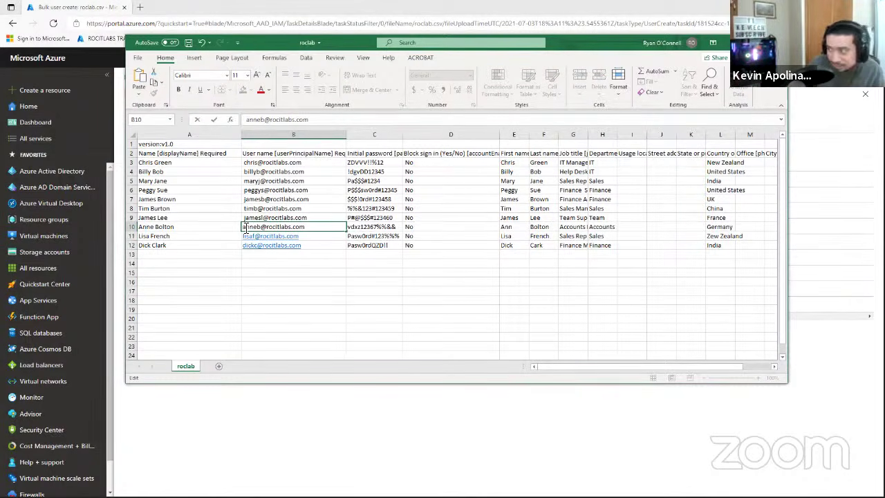
{"action": "left_click", "coordinate": [250, 217]}
{"action": "double_click", "coordinate": [246, 217]}
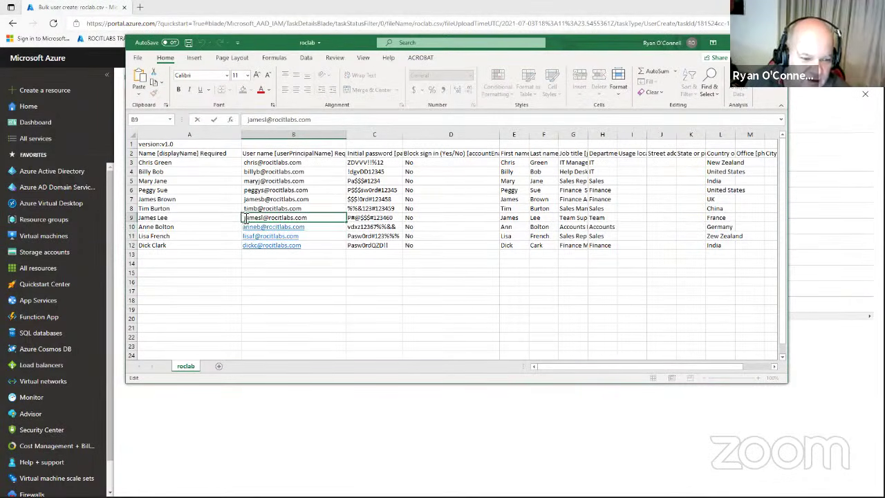
{"action": "key", "text": "BackSpace"}
{"action": "double_click", "coordinate": [241, 208]}
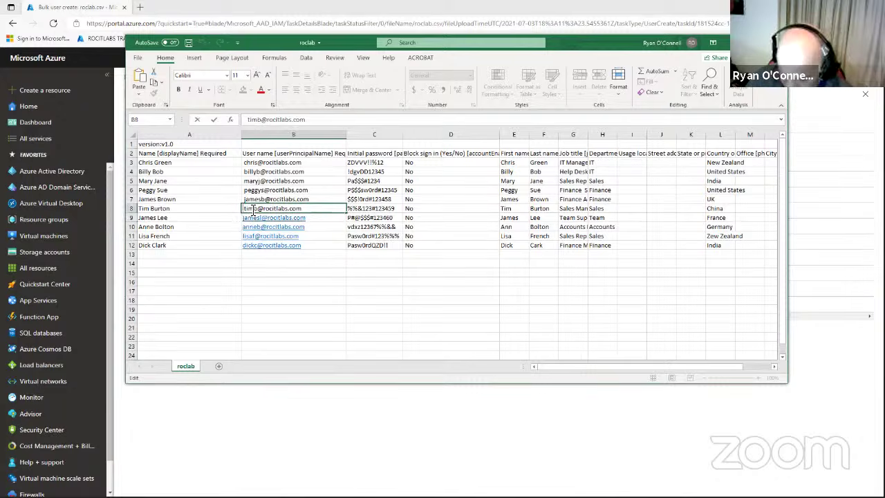
{"action": "key", "text": "BackSpace"}
{"action": "double_click", "coordinate": [247, 200]}
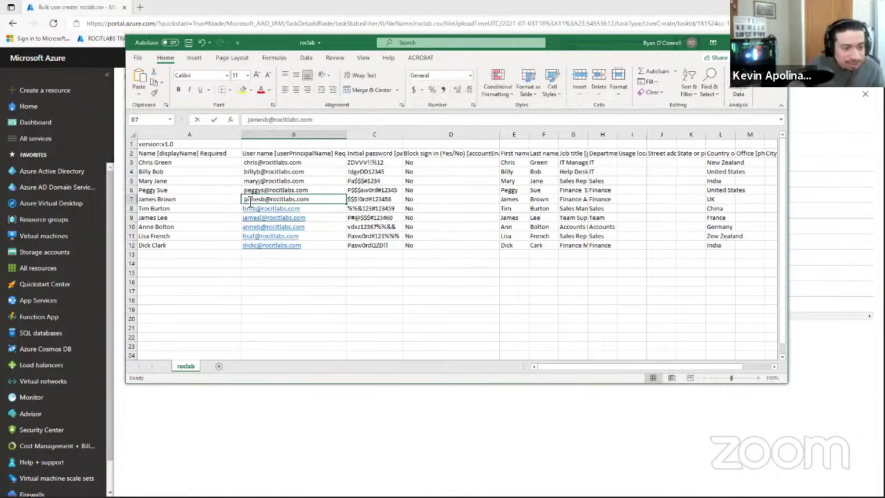
{"action": "key", "text": "BackSpace"}
Strip leading spaces from user names B6 through B3, then save and close roclab.
{"action": "double_click", "coordinate": [249, 190]}
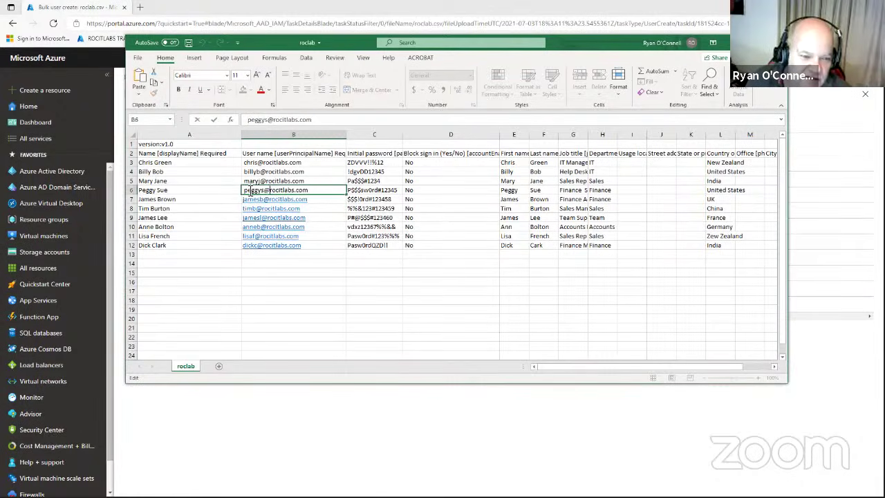
{"action": "key", "text": "BackSpace"}
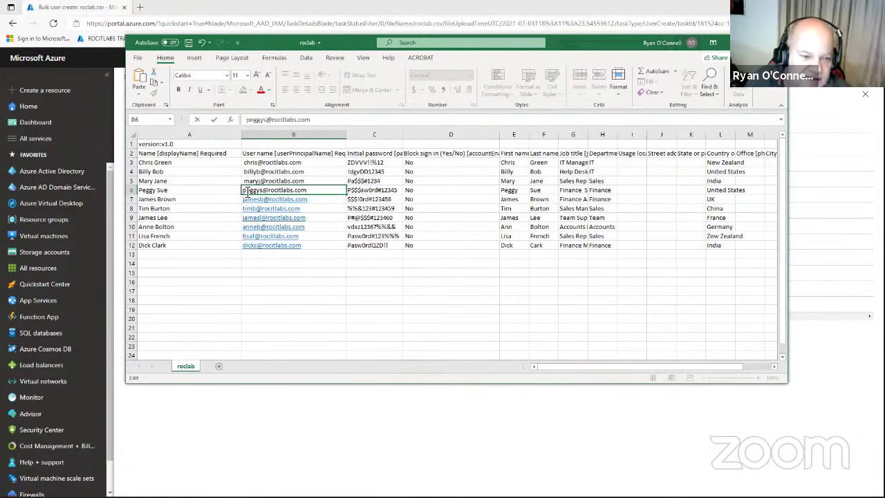
{"action": "double_click", "coordinate": [247, 181]}
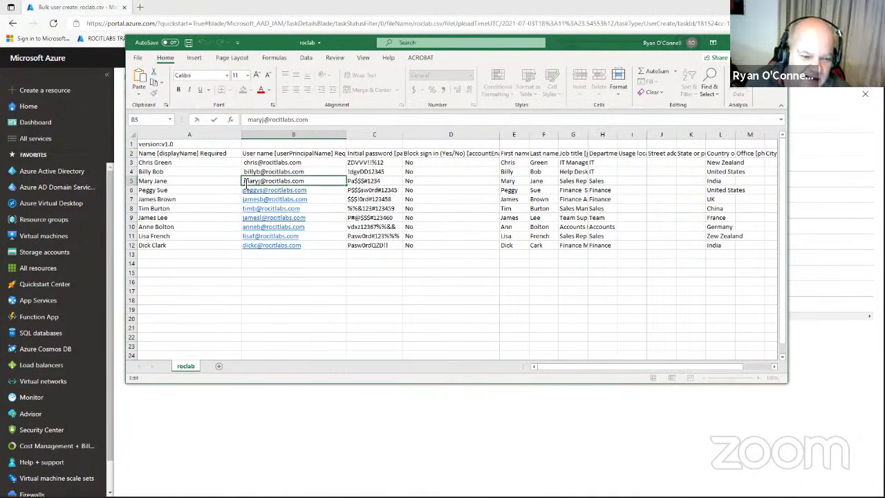
{"action": "key", "text": "BackSpace"}
{"action": "double_click", "coordinate": [243, 172]}
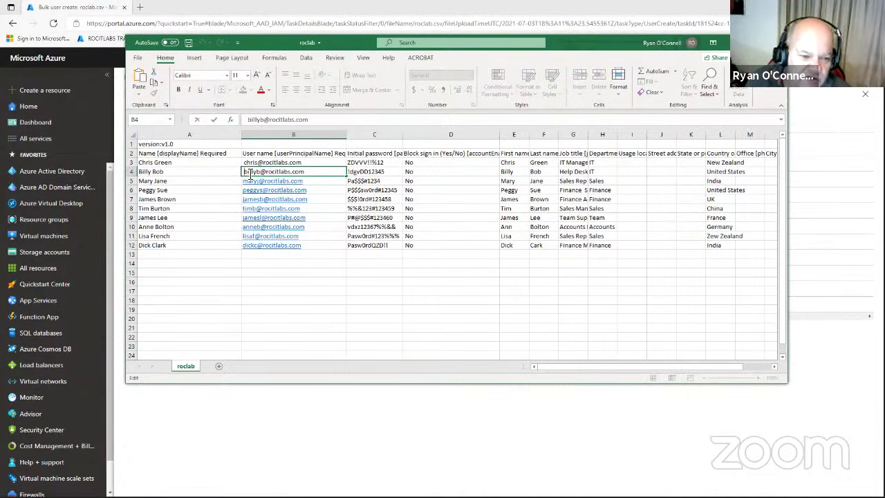
{"action": "key", "text": "BackSpace"}
{"action": "double_click", "coordinate": [249, 163]}
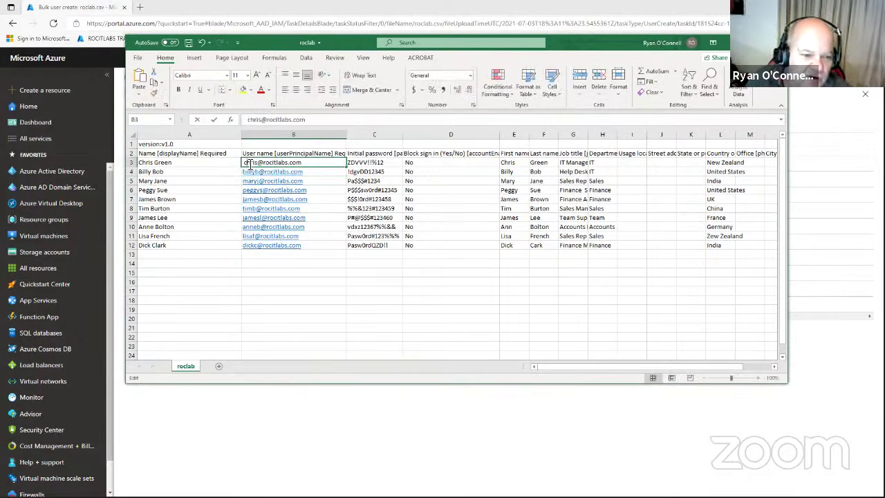
{"action": "key", "text": "BackSpace"}
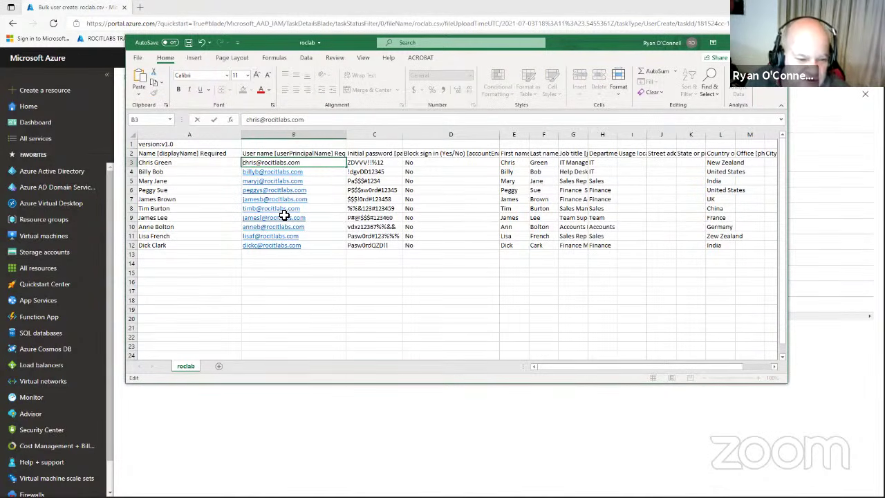
{"action": "left_click", "coordinate": [152, 144]}
{"action": "left_click", "coordinate": [188, 42]}
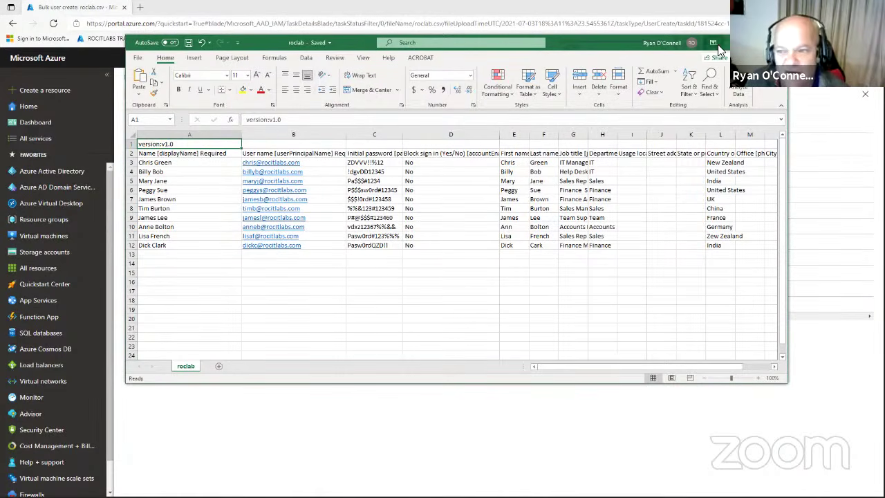
{"action": "left_click", "coordinate": [772, 42]}
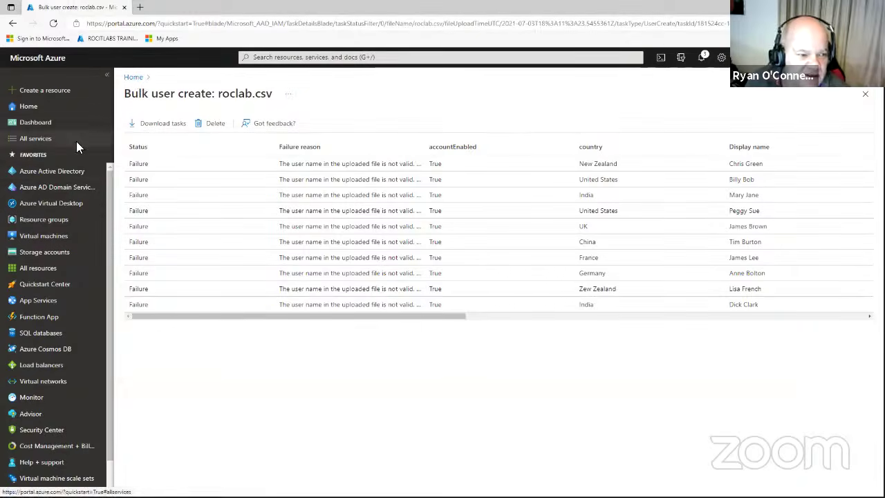
From the Users page, bulk-create users from roclab.csv on the Desktop and submit.
{"action": "left_click", "coordinate": [73, 170]}
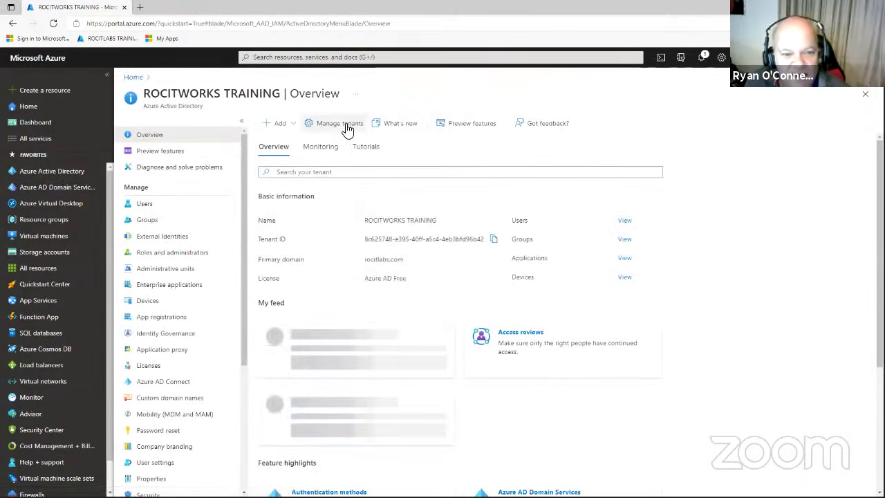
{"action": "left_click", "coordinate": [153, 205]}
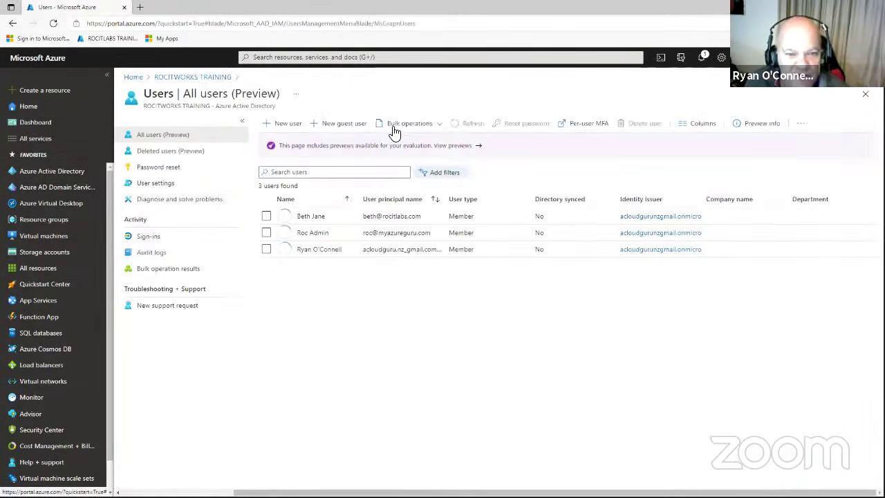
{"action": "left_click", "coordinate": [399, 131]}
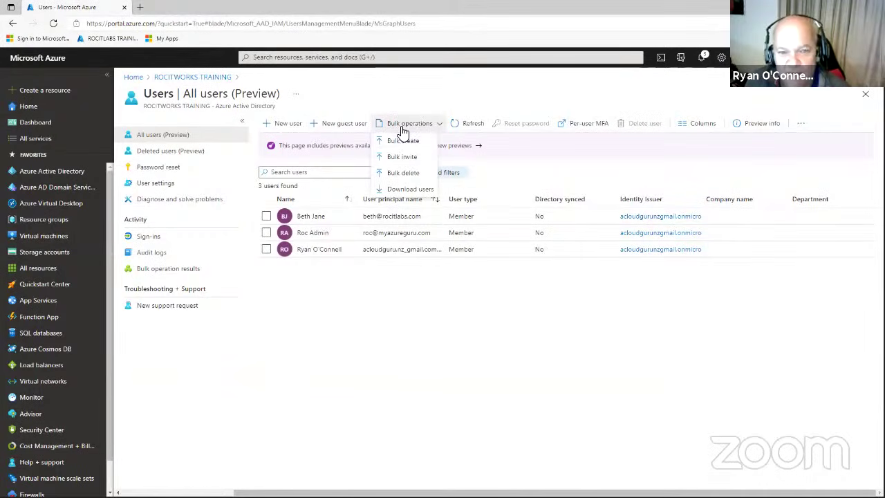
{"action": "left_click", "coordinate": [405, 141]}
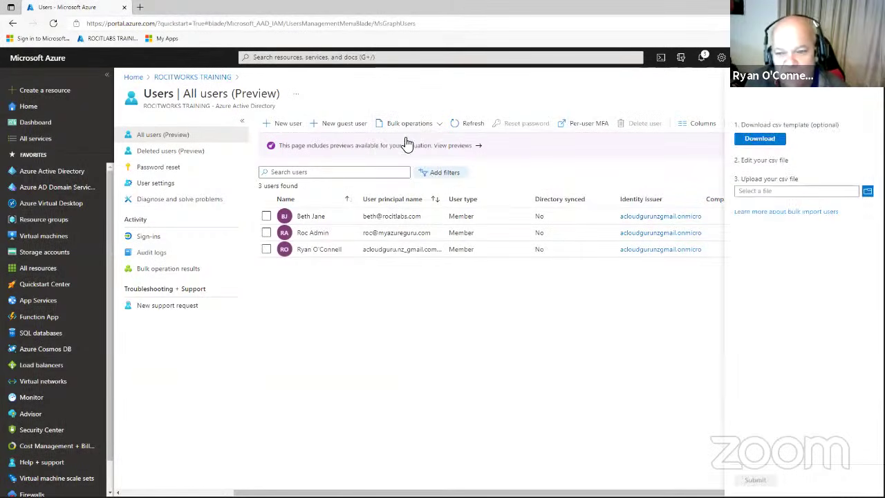
{"action": "left_click", "coordinate": [866, 190]}
{"action": "left_click", "coordinate": [103, 287]}
{"action": "left_click", "coordinate": [591, 328]}
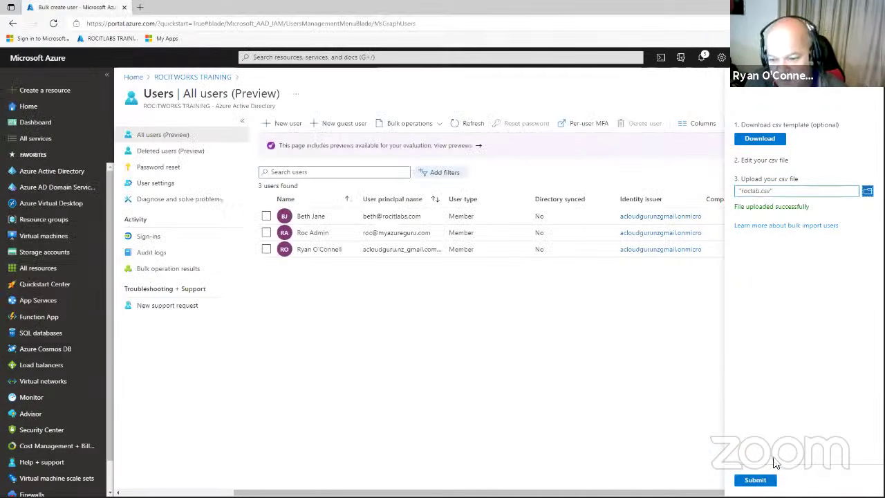
{"action": "left_click", "coordinate": [755, 480]}
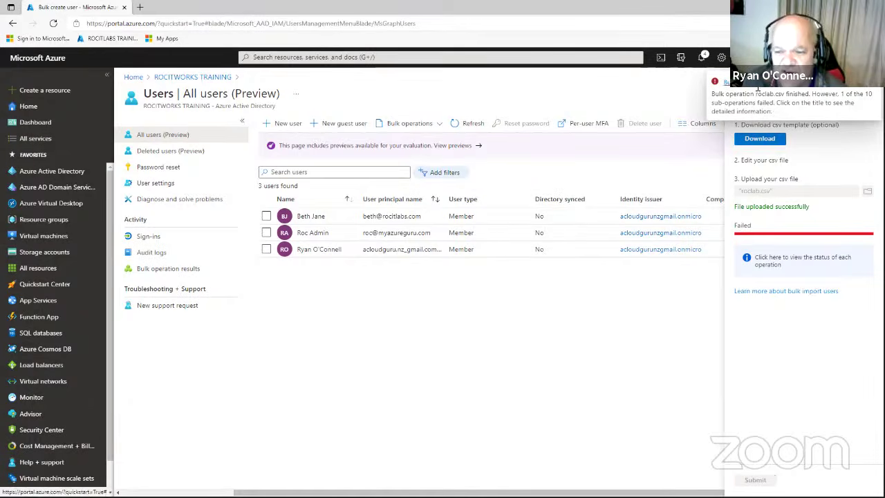
Open the results and widen Failure reason to read the single password complexity failure.
{"action": "left_click", "coordinate": [774, 98]}
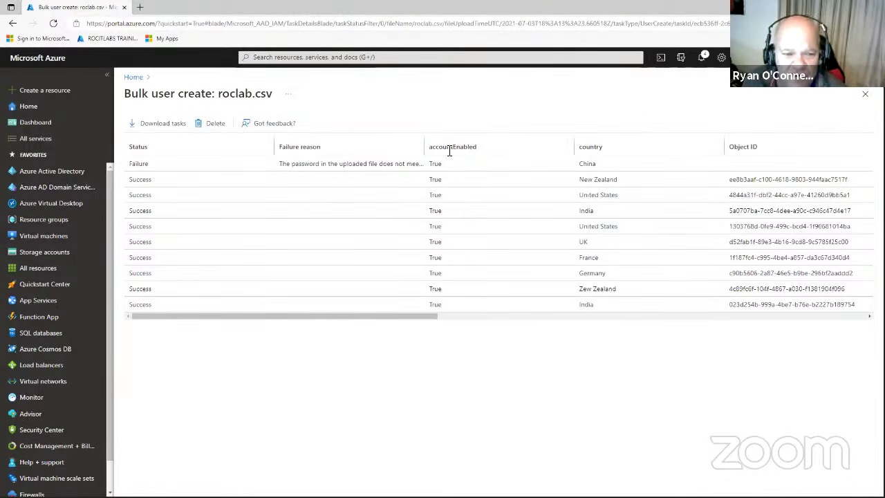
{"action": "left_click_drag", "start_coordinate": [418, 146], "coordinate": [523, 144]}
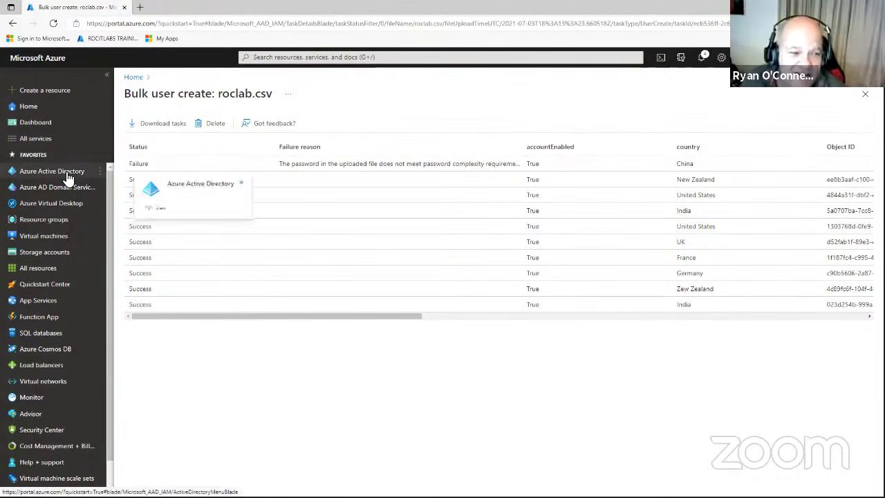
{"action": "mouse_move", "coordinate": [68, 178]}
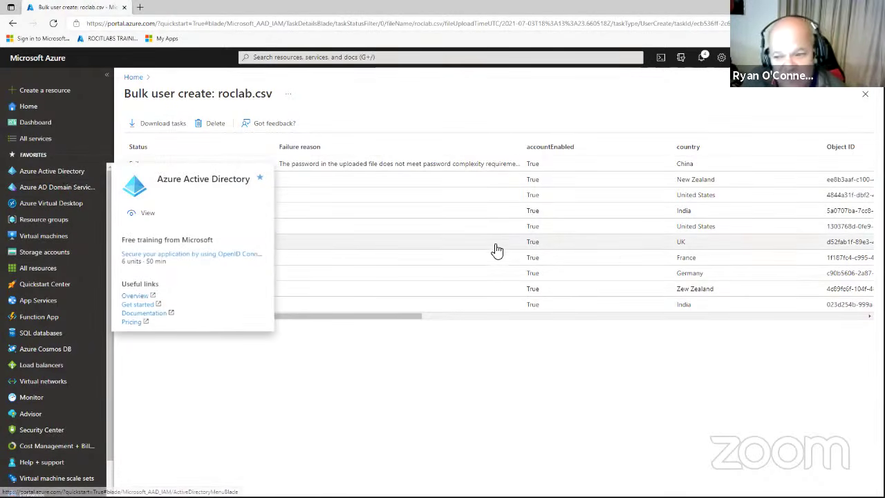
{"action": "left_click_drag", "start_coordinate": [409, 319], "coordinate": [359, 300]}
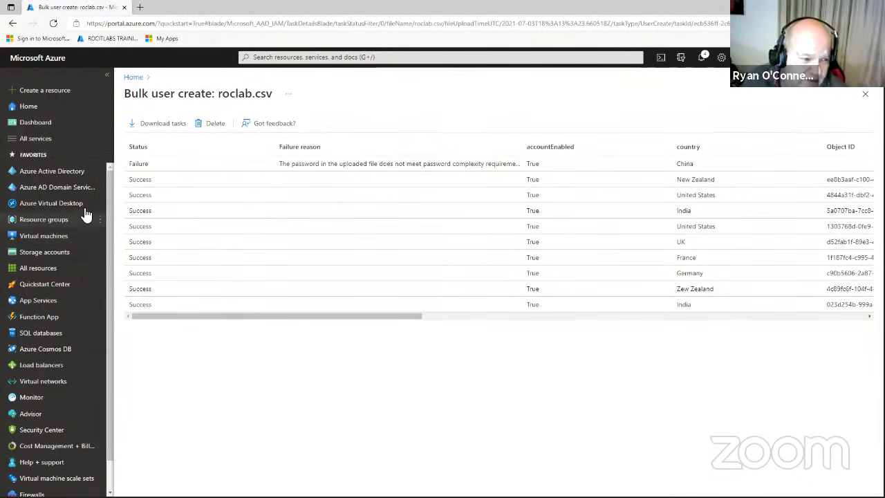
{"action": "mouse_move", "coordinate": [60, 175]}
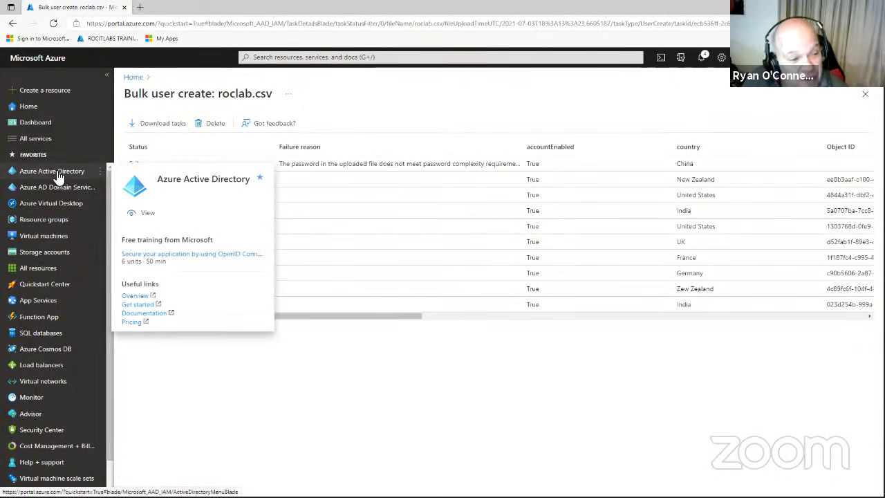
Open the IT Manager user's profile and review job title IT Manager, department IT, country New Zealand.
{"action": "left_click", "coordinate": [57, 173]}
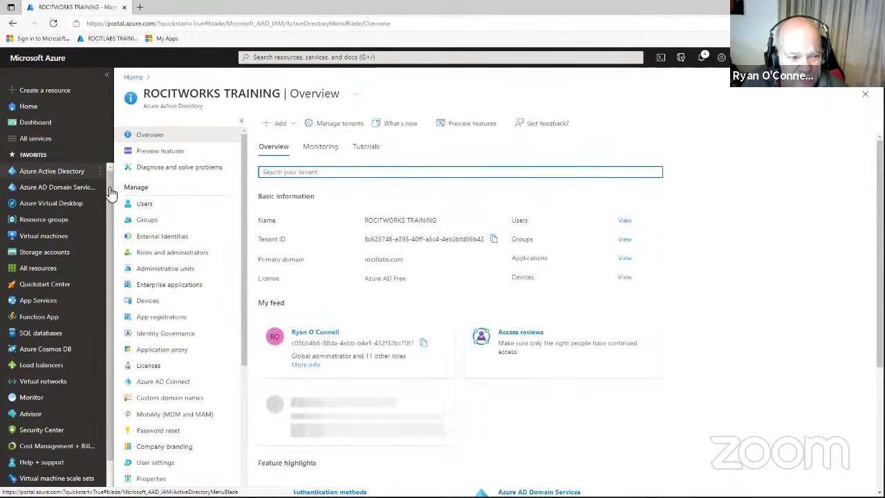
{"action": "left_click", "coordinate": [155, 207]}
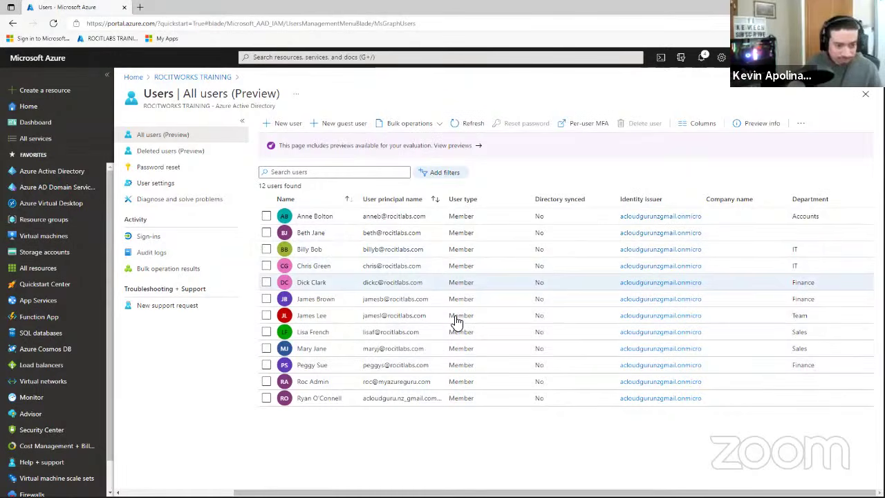
{"action": "left_click", "coordinate": [312, 268]}
{"action": "scroll", "coordinate": [408, 262], "scroll_direction": "down", "scroll_amount": 1}
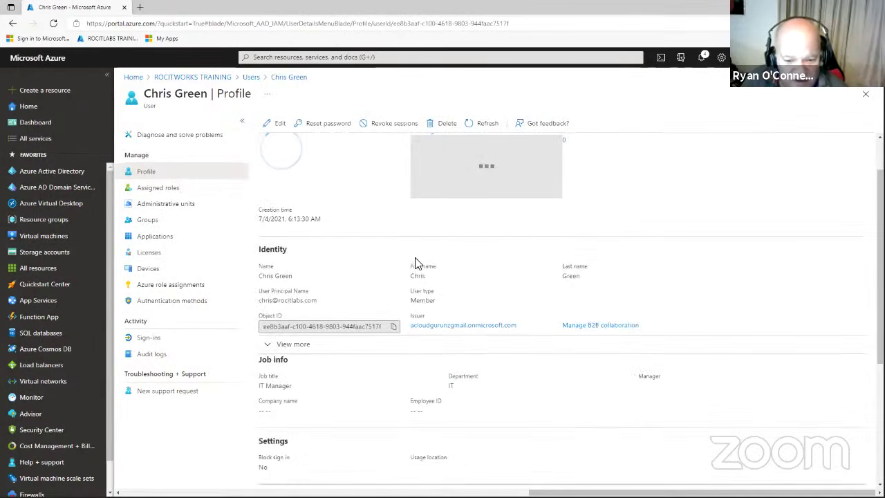
{"action": "scroll", "coordinate": [414, 263], "scroll_direction": "down", "scroll_amount": 3}
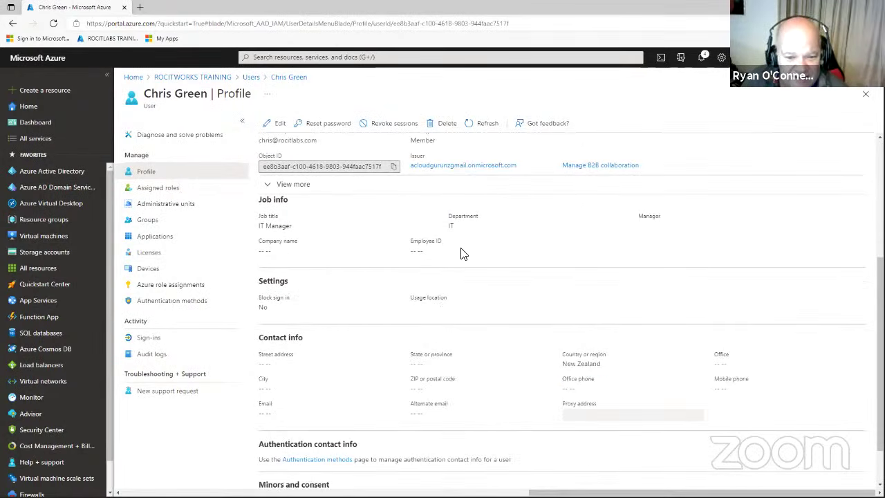
{"action": "scroll", "coordinate": [461, 269], "scroll_direction": "down", "scroll_amount": 1}
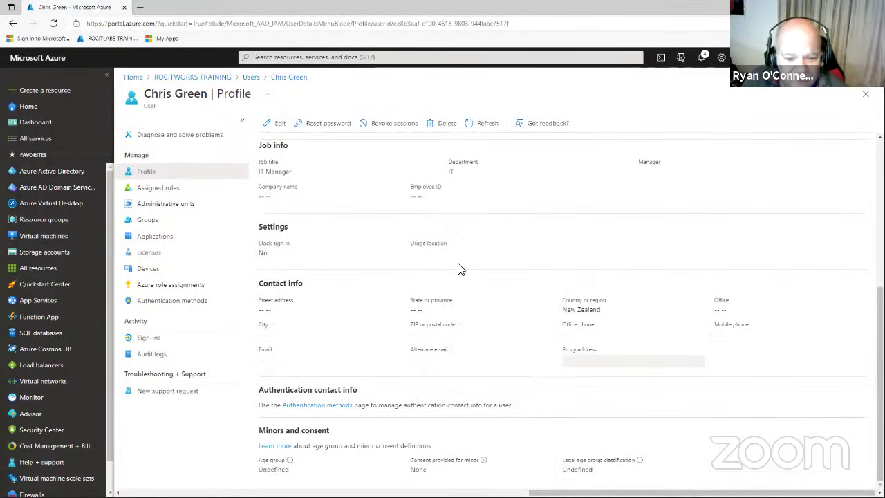
{"action": "triple_click", "coordinate": [595, 310]}
{"action": "left_click_drag", "start_coordinate": [558, 317], "coordinate": [393, 321]}
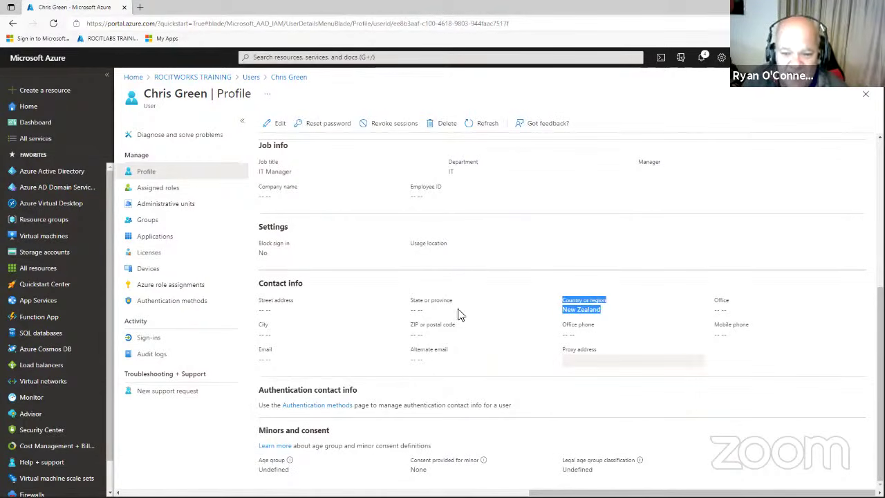
{"action": "left_click", "coordinate": [619, 311]}
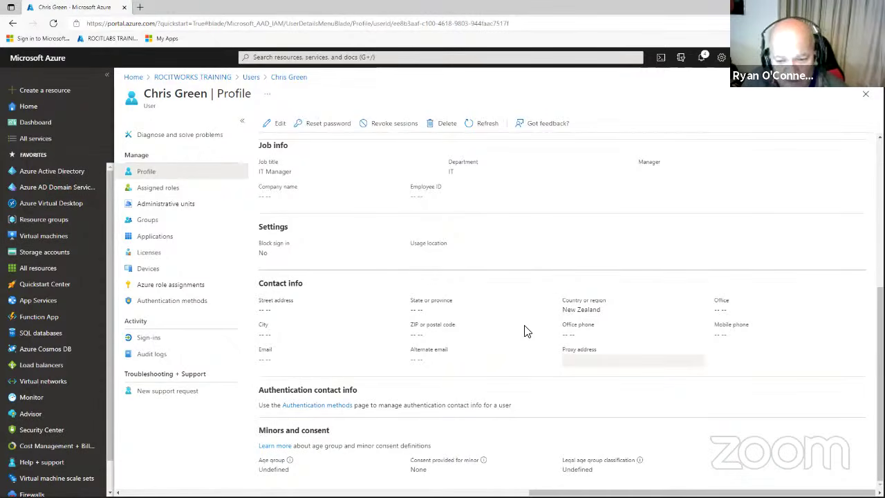
{"action": "scroll", "coordinate": [528, 330], "scroll_direction": "up", "scroll_amount": 4}
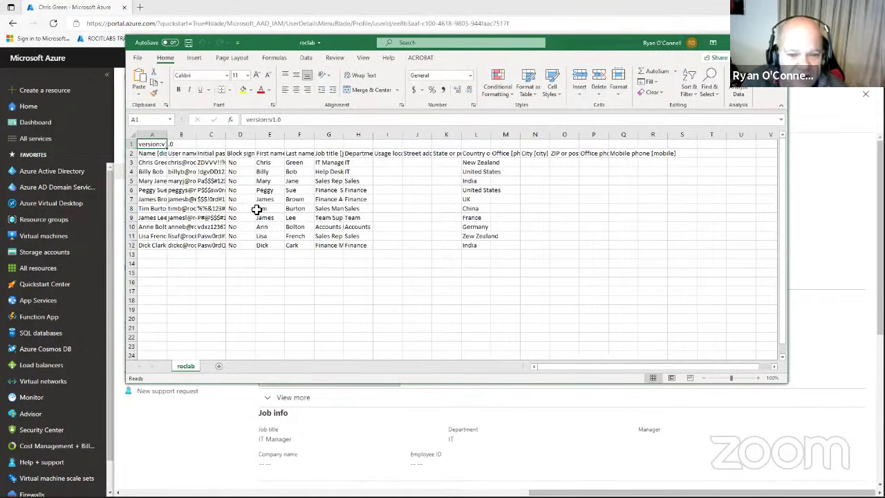
Autofit columns A, B and C of the roclab sheet to their contents.
{"action": "double_click", "coordinate": [226, 135]}
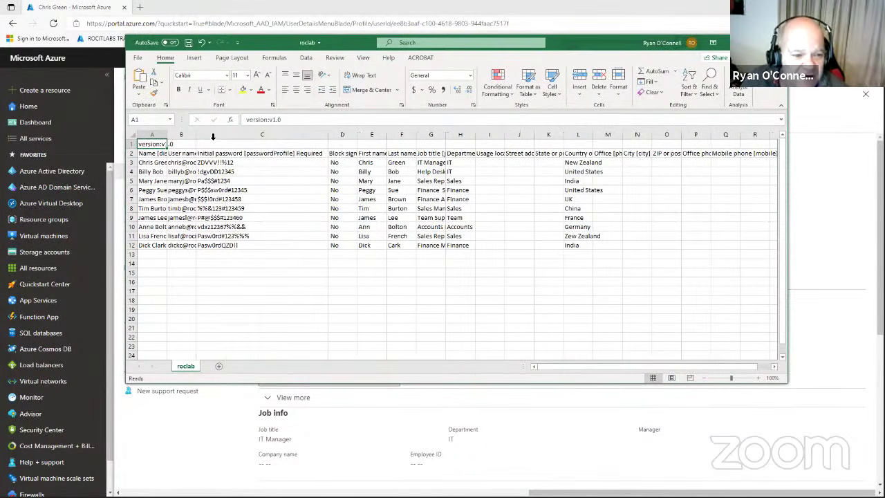
{"action": "double_click", "coordinate": [168, 136]}
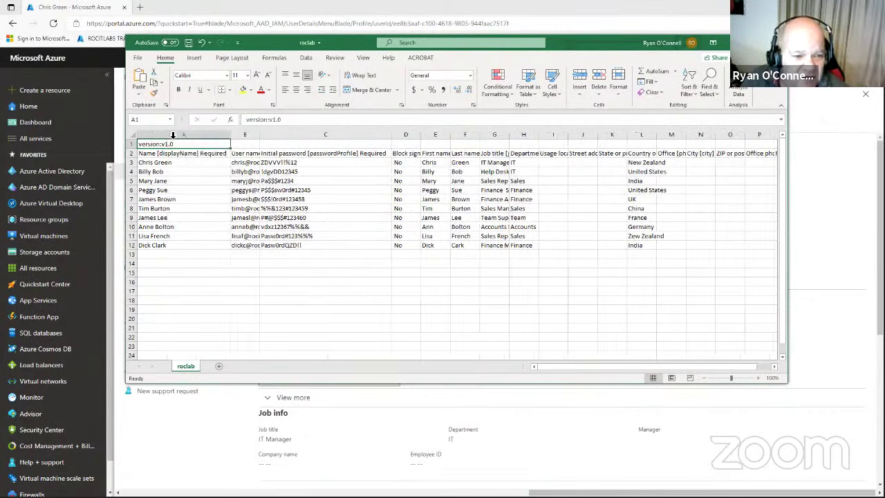
{"action": "double_click", "coordinate": [259, 135]}
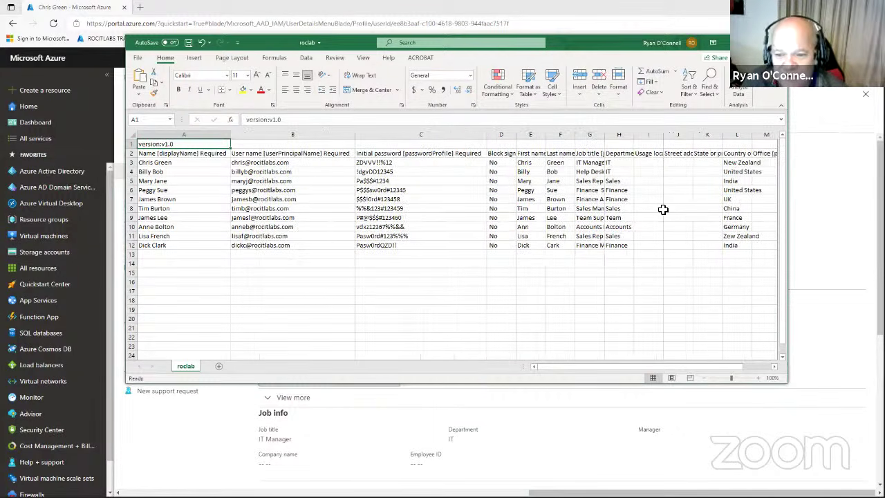
{"action": "left_click", "coordinate": [400, 209]}
{"action": "double_click", "coordinate": [413, 208]}
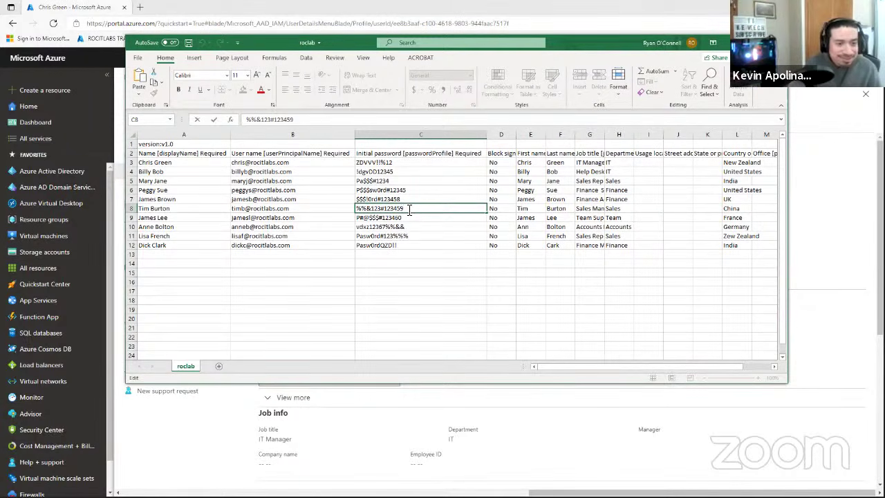
{"action": "key", "text": "BackSpace"}
{"action": "key", "text": "BackSpace"}
{"action": "key", "text": "BackSpace"}
{"action": "key", "text": "BackSpace"}
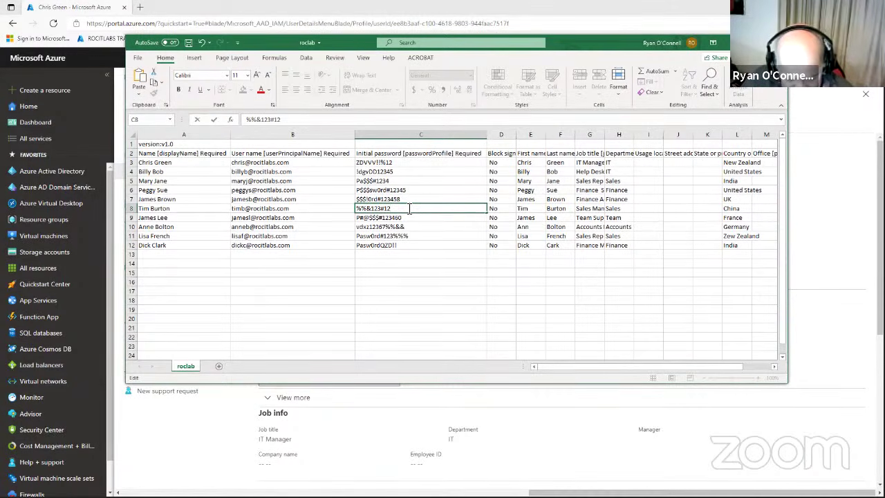
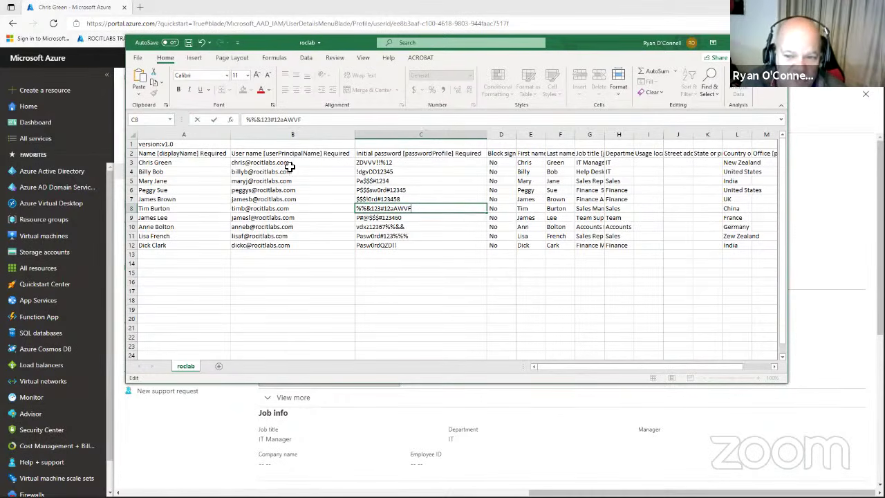
{"action": "left_click", "coordinate": [188, 42]}
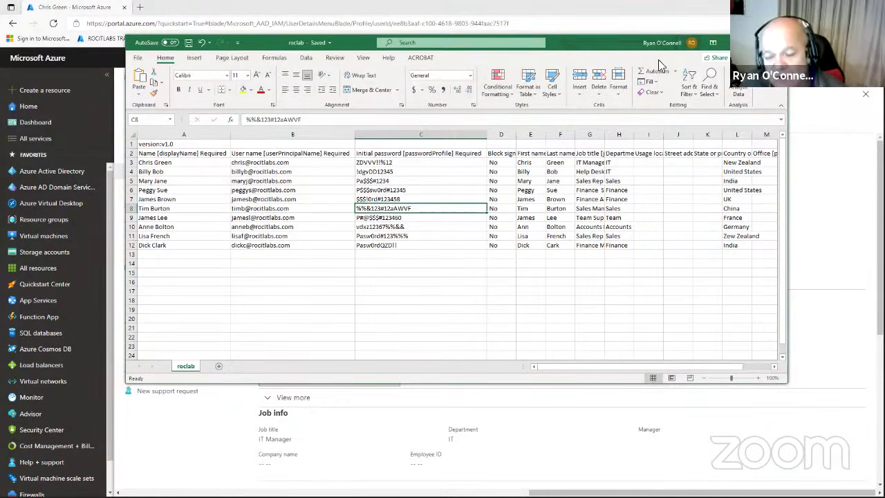
{"action": "left_click", "coordinate": [777, 43]}
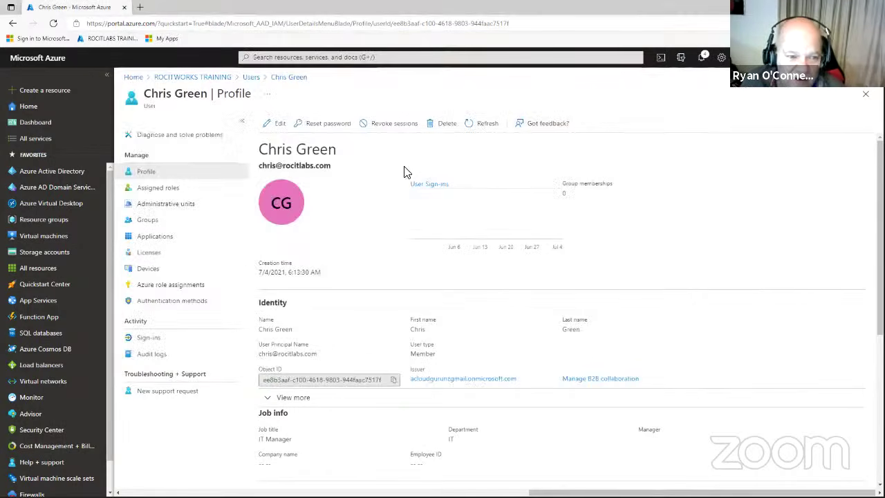
Confirm the user's Groups page lists no memberships, then go back to All users.
{"action": "left_click", "coordinate": [146, 221]}
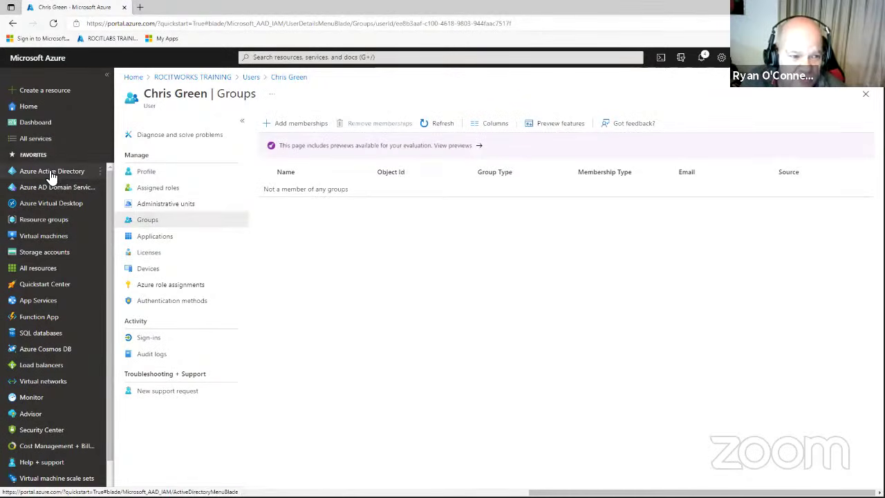
{"action": "left_click", "coordinate": [252, 79]}
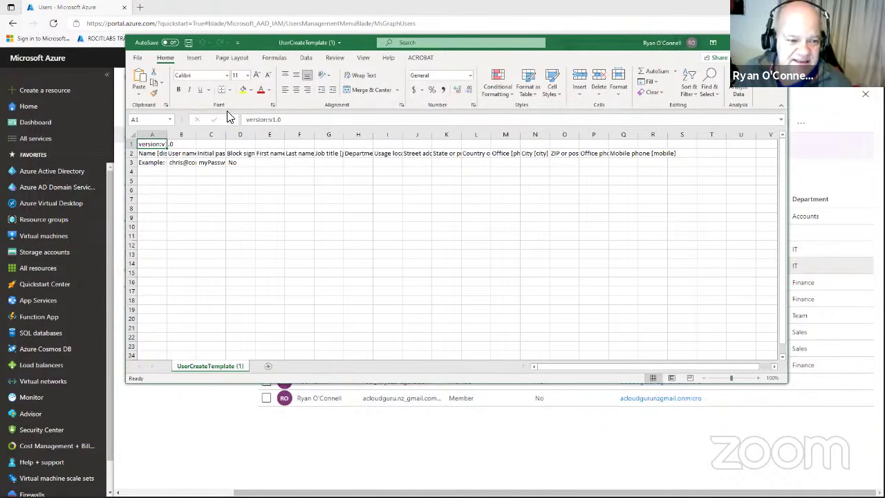
Widen template columns A, B and C so their headers are fully visible.
{"action": "left_click_drag", "start_coordinate": [226, 135], "coordinate": [289, 135]}
{"action": "left_click_drag", "start_coordinate": [197, 135], "coordinate": [229, 135]}
{"action": "left_click_drag", "start_coordinate": [167, 137], "coordinate": [221, 136]}
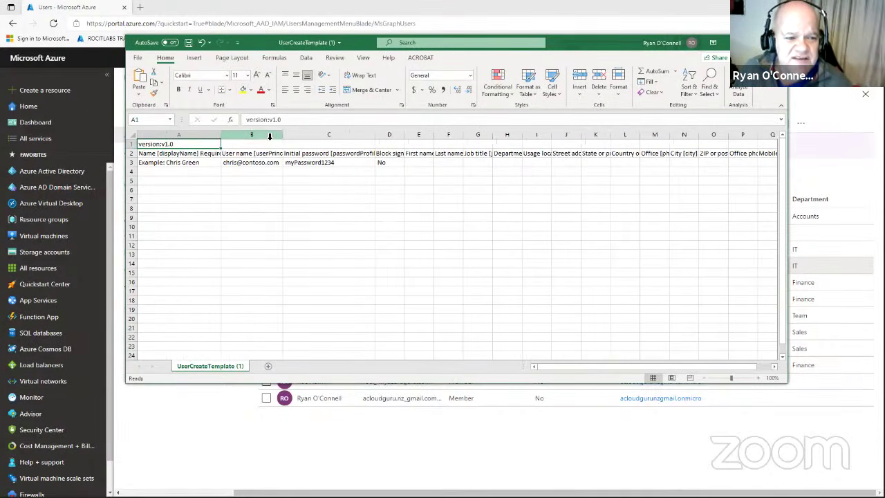
{"action": "left_click_drag", "start_coordinate": [283, 136], "coordinate": [317, 136]}
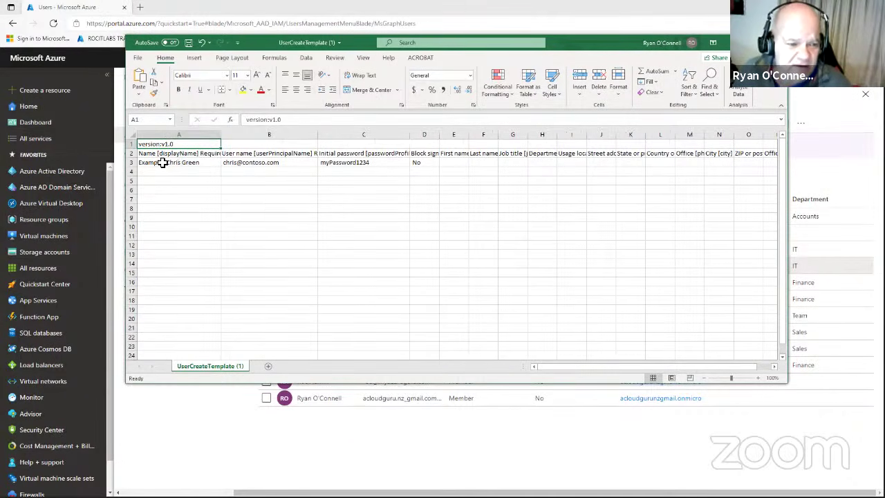
Remove the leading space from B3's email and the 'Example: ' prefix from A3's name.
{"action": "double_click", "coordinate": [166, 163]}
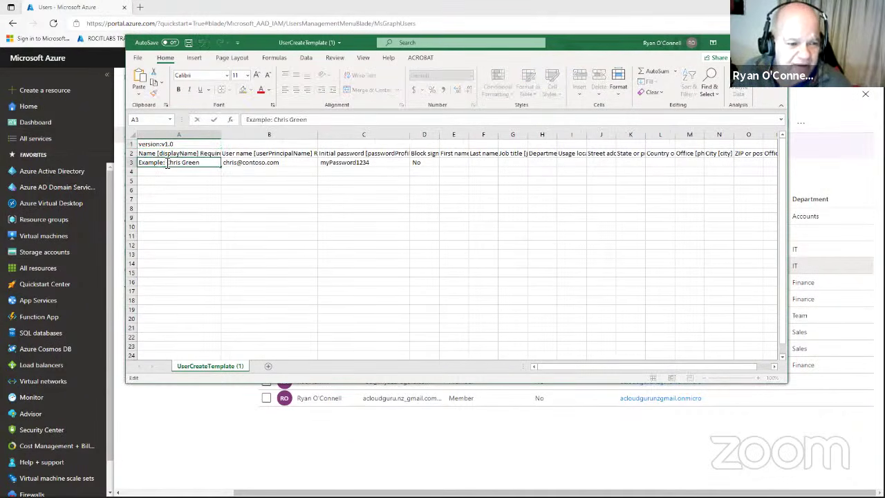
{"action": "left_click_drag", "start_coordinate": [166, 162], "coordinate": [125, 163]}
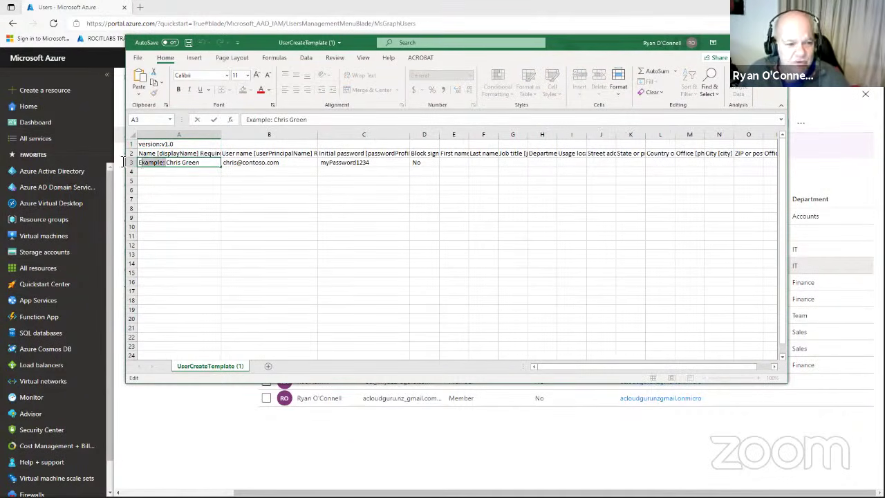
{"action": "double_click", "coordinate": [224, 163]}
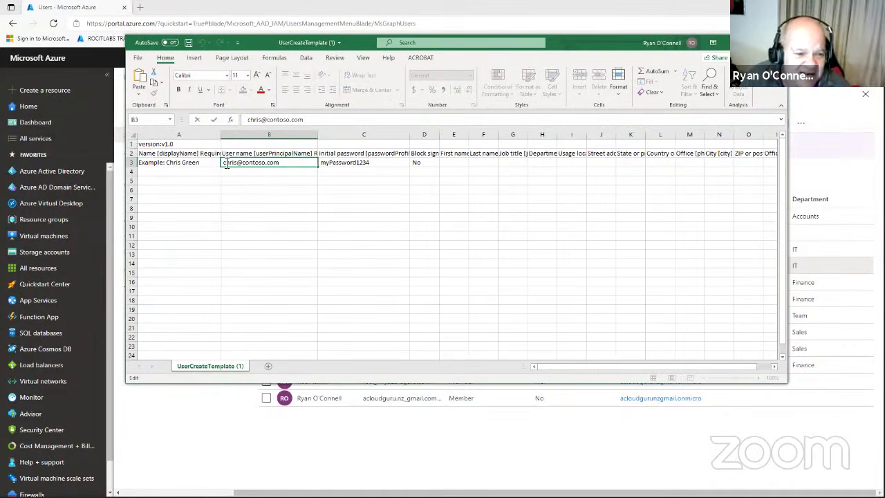
{"action": "key", "text": "BackSpace"}
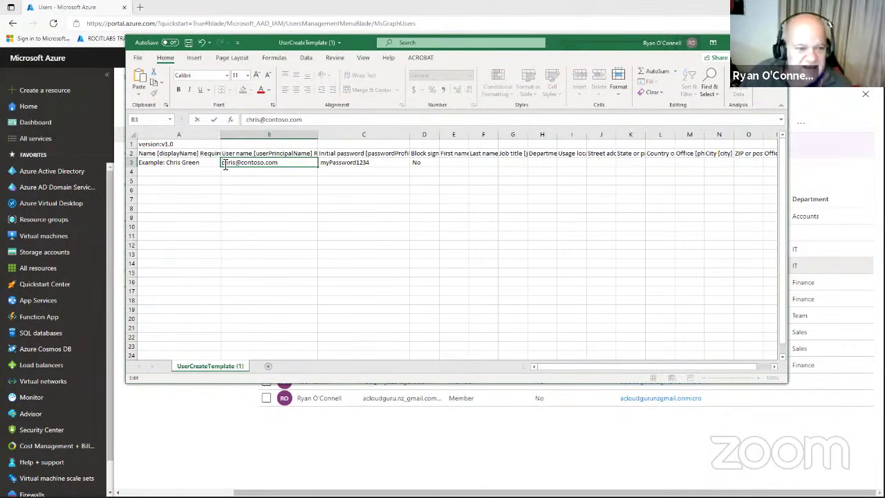
{"action": "left_click", "coordinate": [354, 162]}
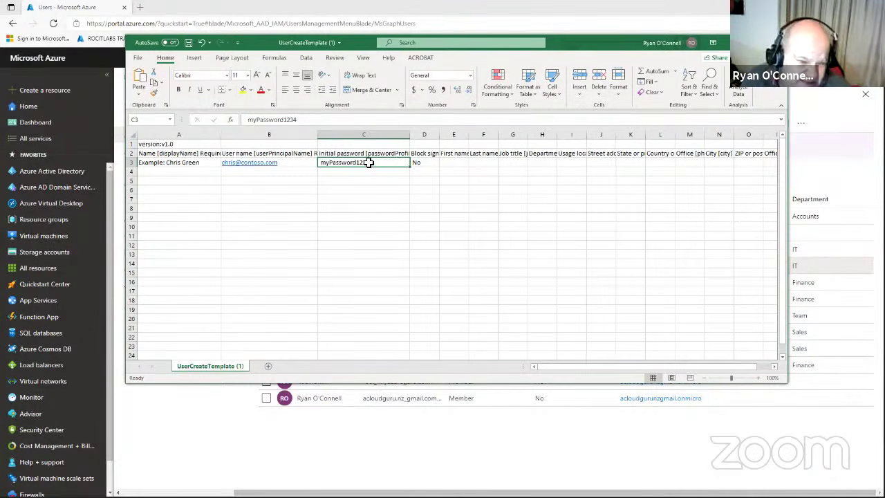
{"action": "double_click", "coordinate": [373, 163]}
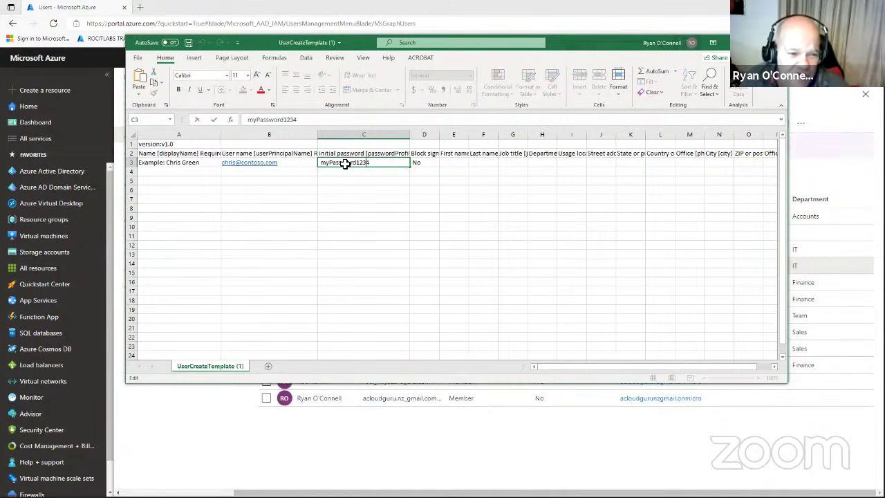
{"action": "left_click", "coordinate": [168, 163]}
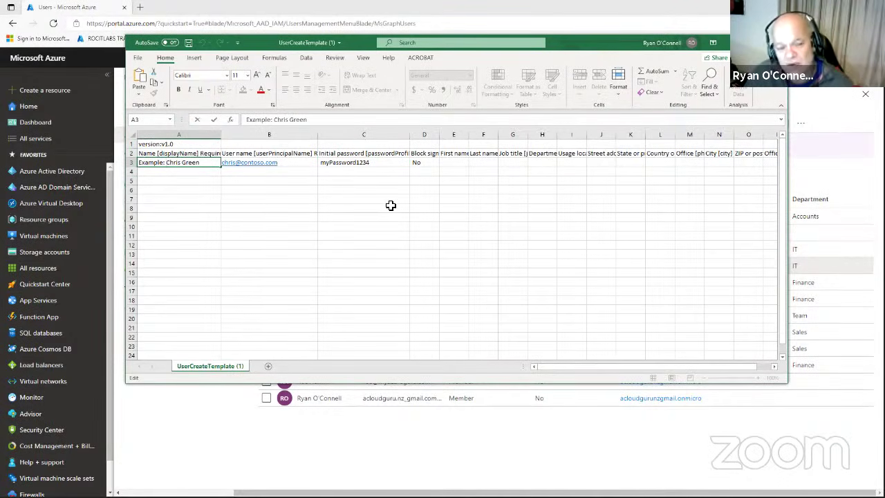
{"action": "key", "text": "BackSpace"}
{"action": "key", "text": "BackSpace"}
{"action": "key", "text": "BackSpace"}
{"action": "key", "text": "BackSpace"}
{"action": "key", "text": "BackSpace"}
{"action": "key", "text": "BackSpace"}
{"action": "key", "text": "BackSpace"}
{"action": "key", "text": "BackSpace"}
{"action": "key", "text": "BackSpace"}
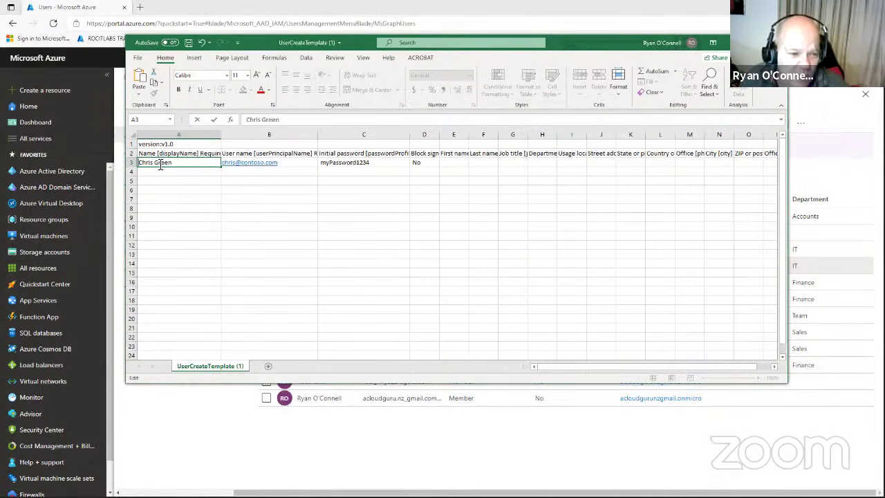
Replace the first name in cell A3 with the new user's first name.
{"action": "double_click", "coordinate": [147, 163]}
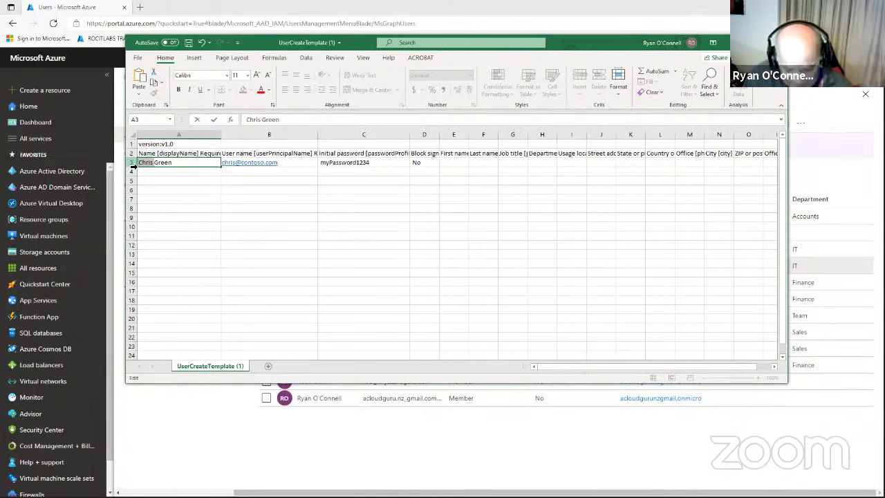
{"action": "key", "text": "BackSpace"}
{"action": "type", "text": "j"}
{"action": "key", "text": "BackSpace"}
{"action": "type", "text": "Jave"}
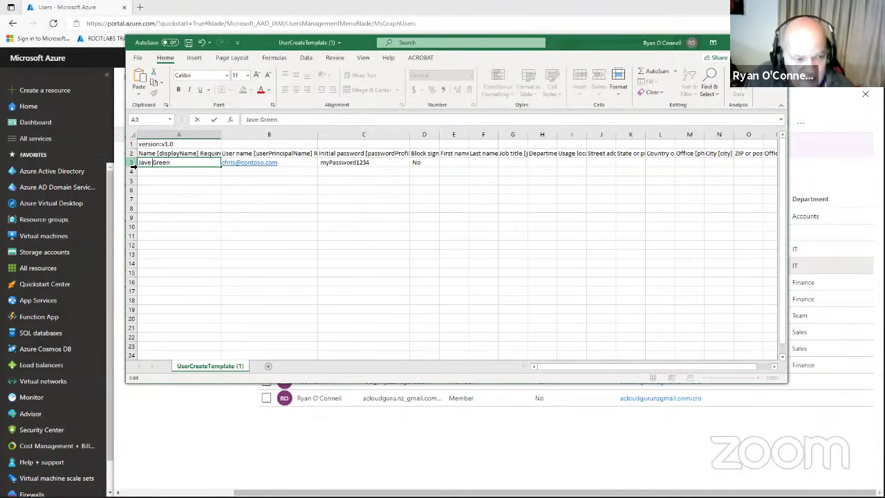
{"action": "key", "text": "BackSpace"}
{"action": "key", "text": "BackSpace"}
{"action": "key", "text": "BackSpace"}
{"action": "type", "text": "ke"}
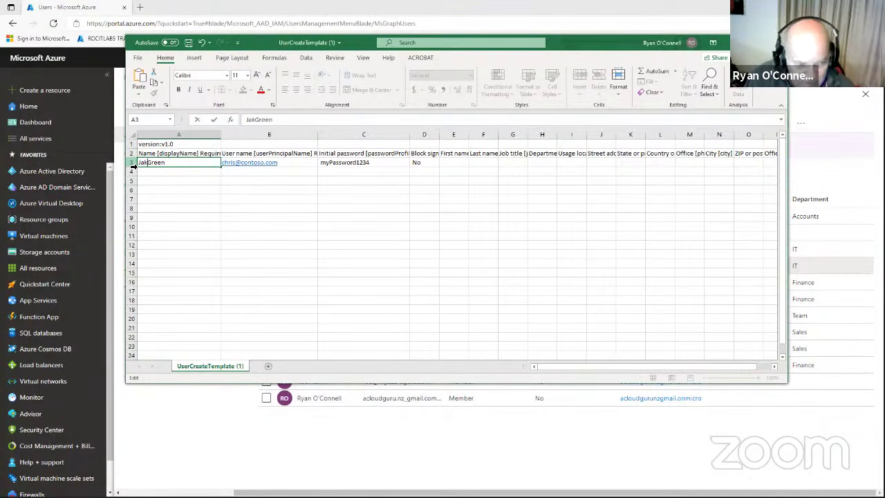
{"action": "left_click", "coordinate": [232, 164]}
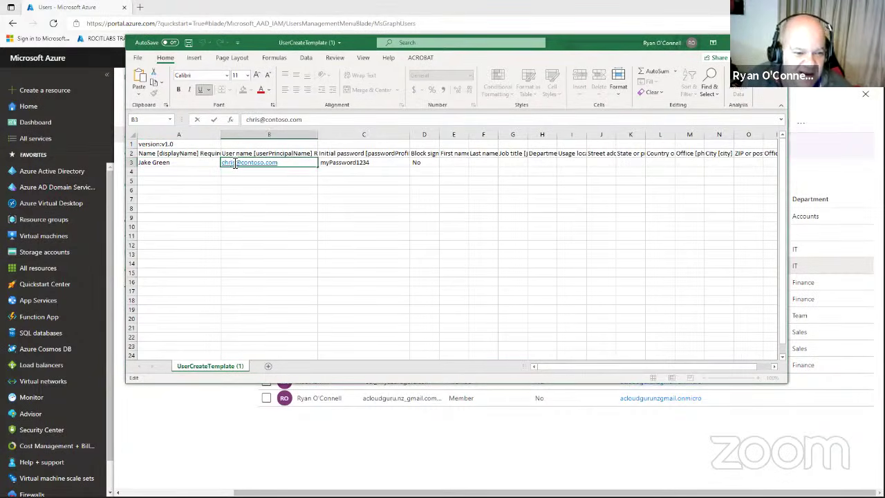
Change the username part of B3's email address to the new user's username.
{"action": "double_click", "coordinate": [243, 164]}
{"action": "key", "text": "Home"}
{"action": "key", "text": "Delete"}
{"action": "key", "text": "Delete"}
{"action": "key", "text": "Delete"}
{"action": "key", "text": "Delete"}
{"action": "key", "text": "Delete"}
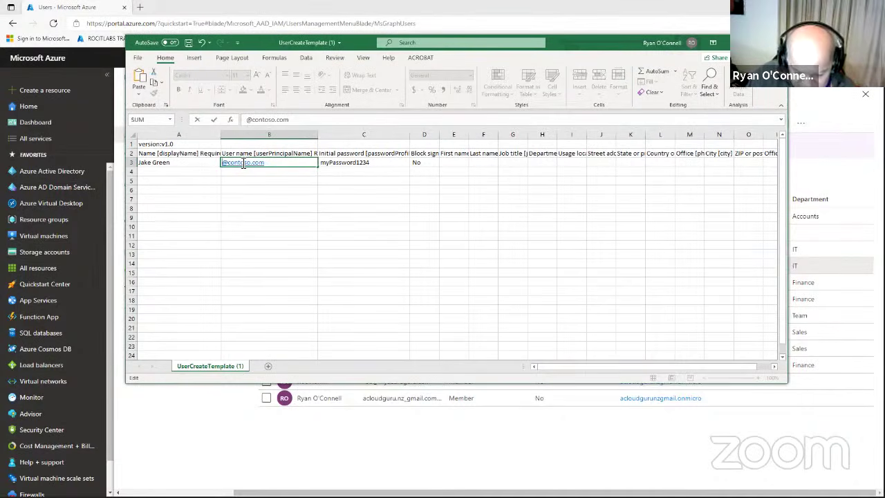
{"action": "type", "text": "jack"}
{"action": "left_click", "coordinate": [304, 207]}
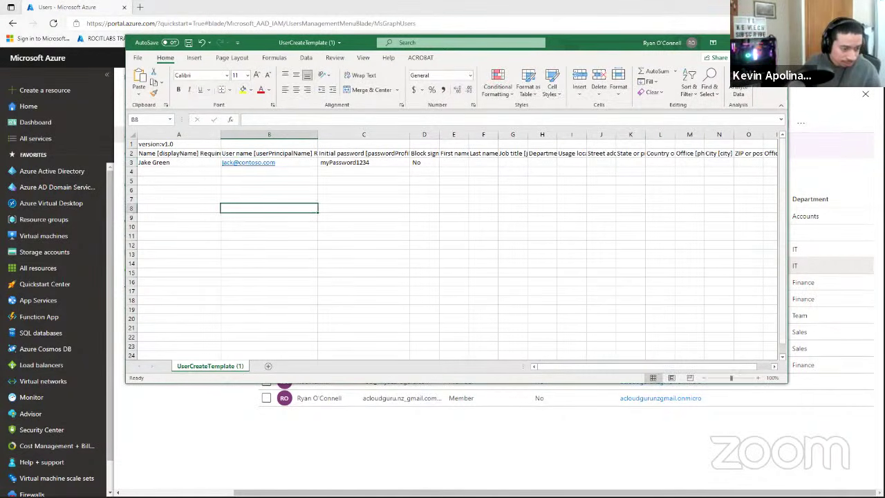
{"action": "left_click", "coordinate": [276, 162]}
{"action": "double_click", "coordinate": [276, 162]}
{"action": "left_click_drag", "start_coordinate": [276, 162], "coordinate": [239, 165]}
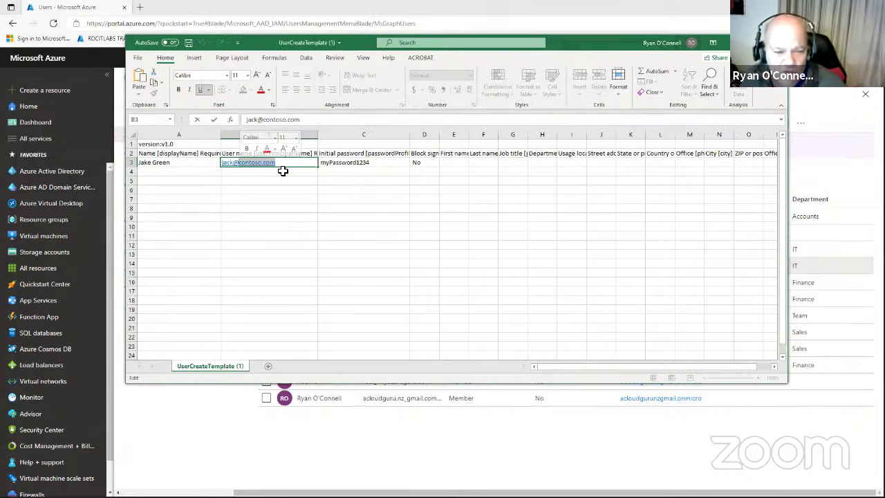
Check the initial password in C3, then save the template and close Excel.
{"action": "double_click", "coordinate": [366, 164]}
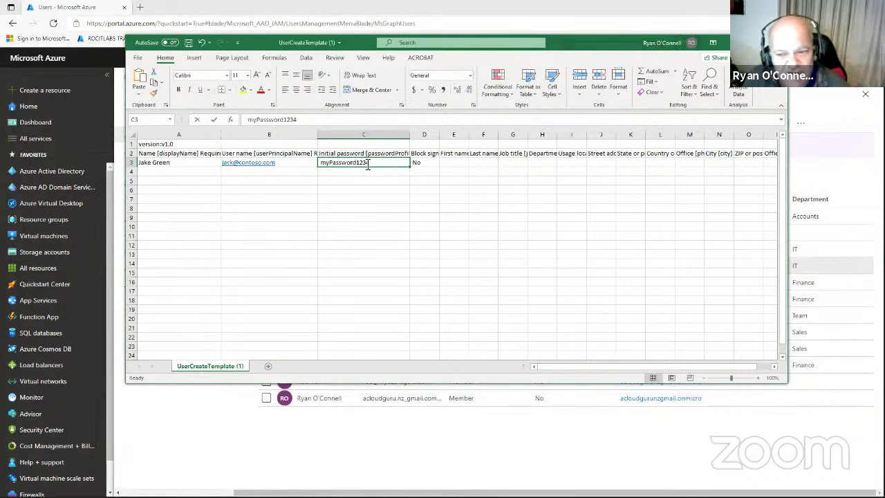
{"action": "left_click_drag", "start_coordinate": [367, 164], "coordinate": [373, 164]}
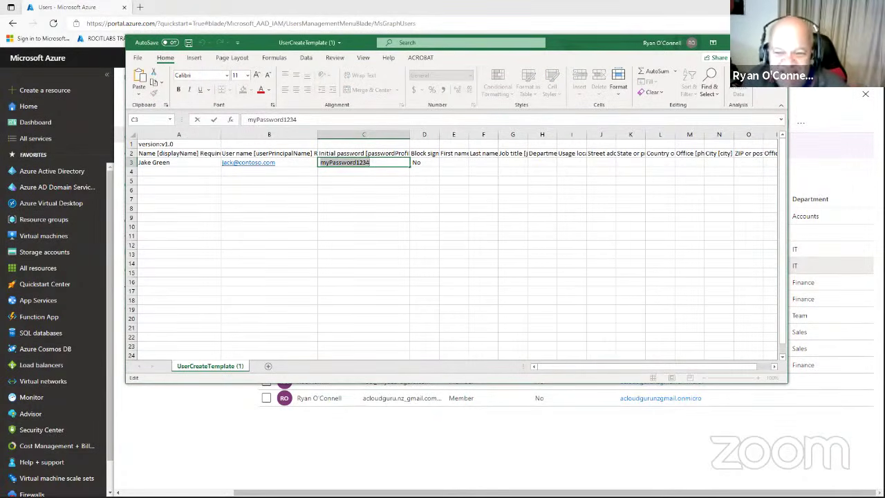
{"action": "left_click", "coordinate": [188, 43]}
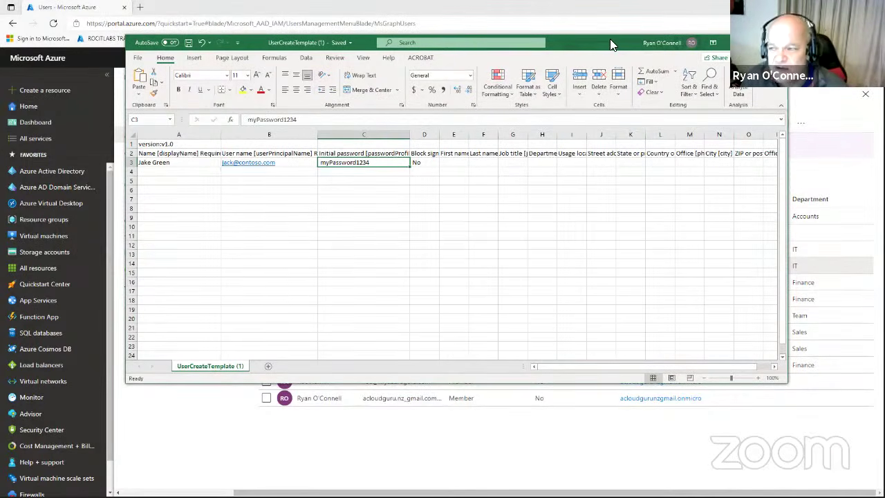
{"action": "left_click", "coordinate": [776, 43]}
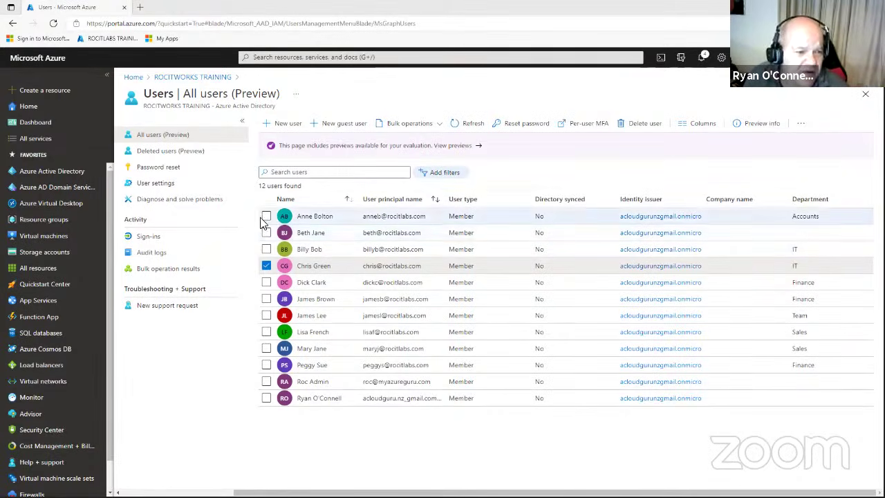
{"action": "left_click", "coordinate": [52, 171]}
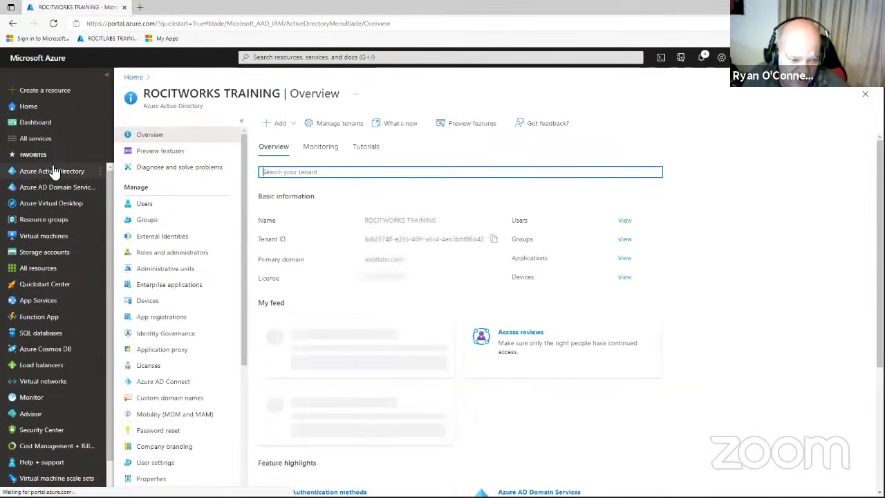
{"action": "left_click", "coordinate": [189, 400]}
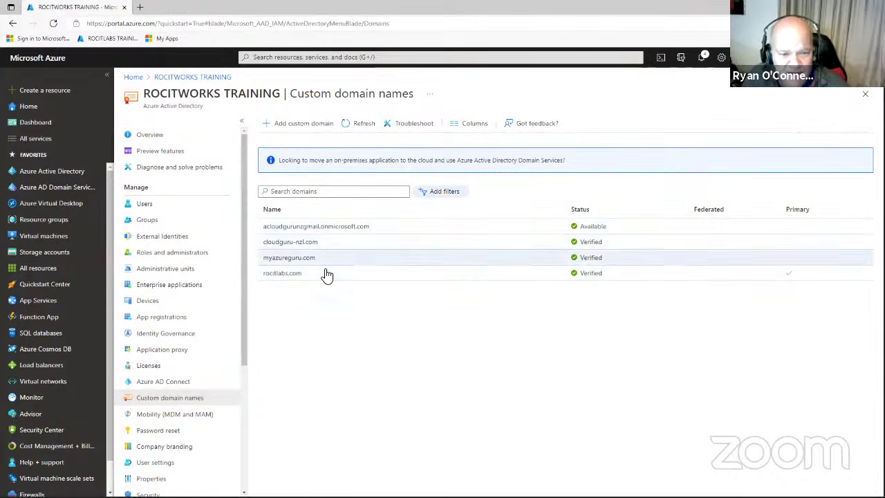
{"action": "left_click", "coordinate": [292, 275]}
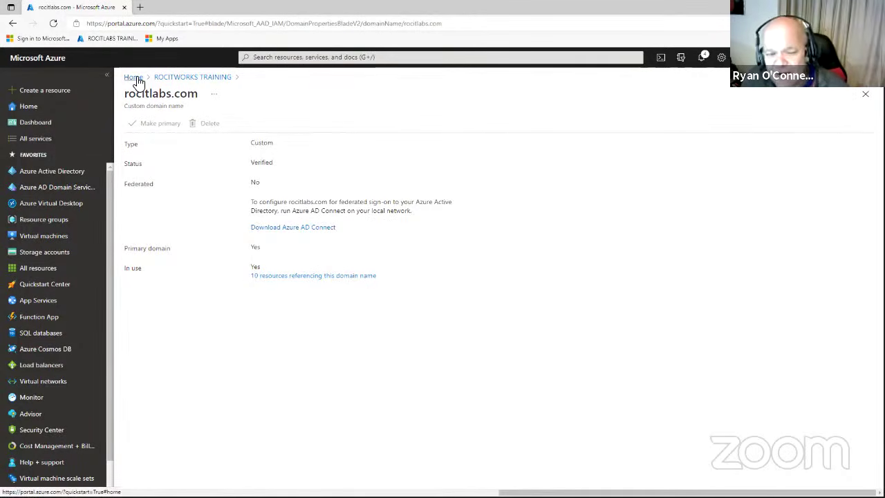
{"action": "left_click", "coordinate": [205, 78]}
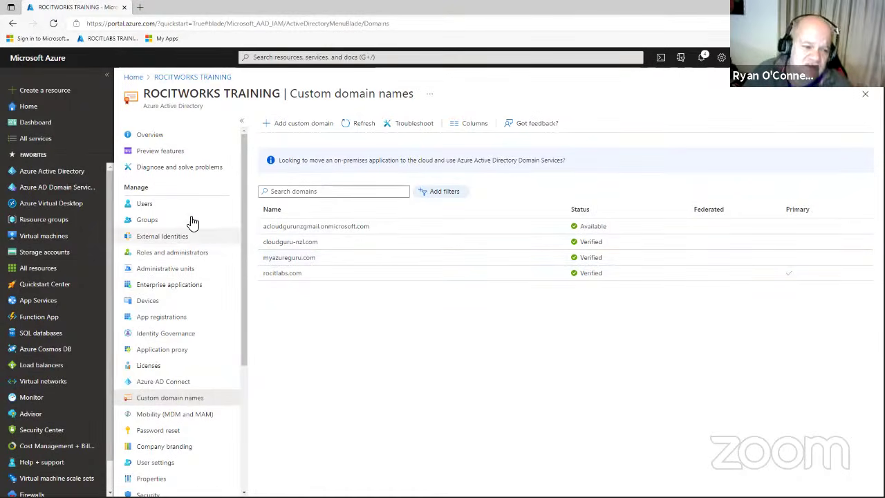
{"action": "left_click", "coordinate": [153, 204]}
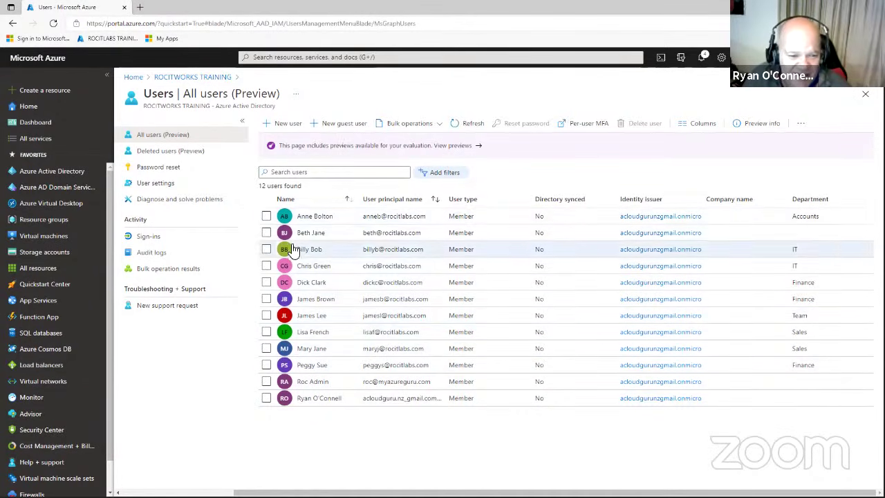
Select the first five users in the list and delete them, confirming with OK.
{"action": "left_click", "coordinate": [266, 216]}
{"action": "left_click", "coordinate": [266, 233]}
{"action": "left_click", "coordinate": [266, 249]}
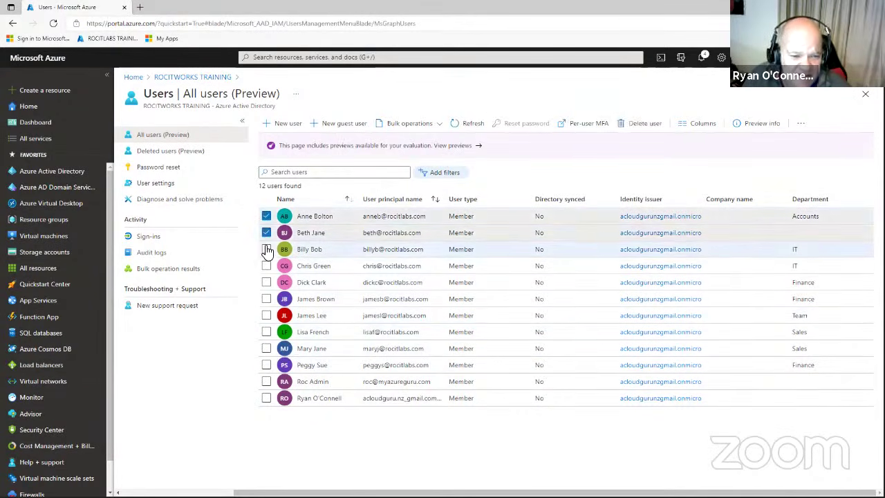
{"action": "left_click", "coordinate": [266, 266]}
{"action": "left_click", "coordinate": [266, 282]}
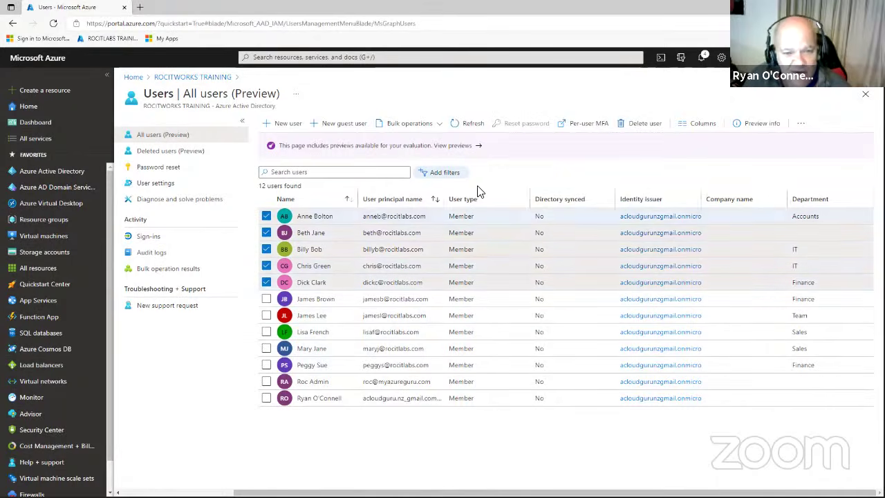
{"action": "left_click", "coordinate": [637, 127]}
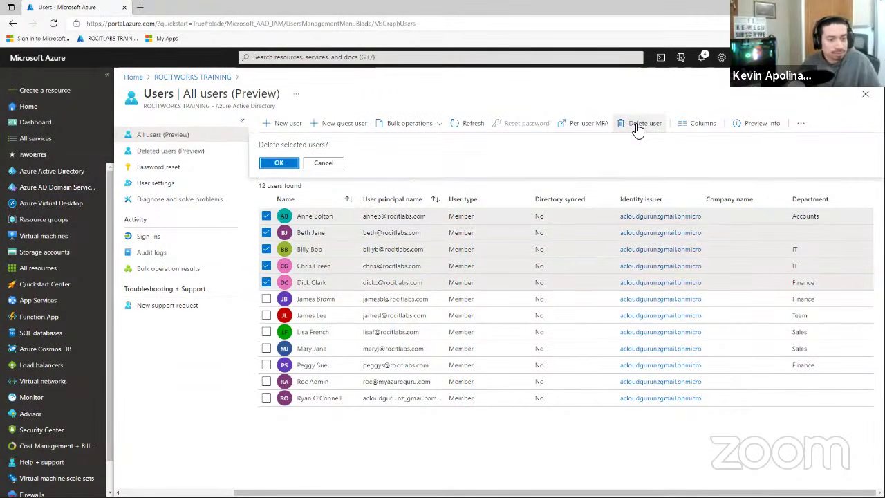
{"action": "left_click", "coordinate": [279, 162]}
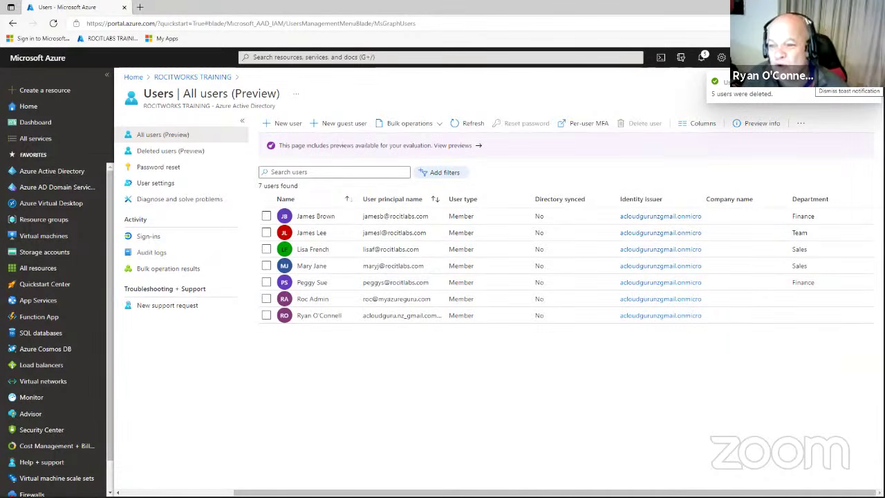
{"action": "left_click", "coordinate": [866, 82]}
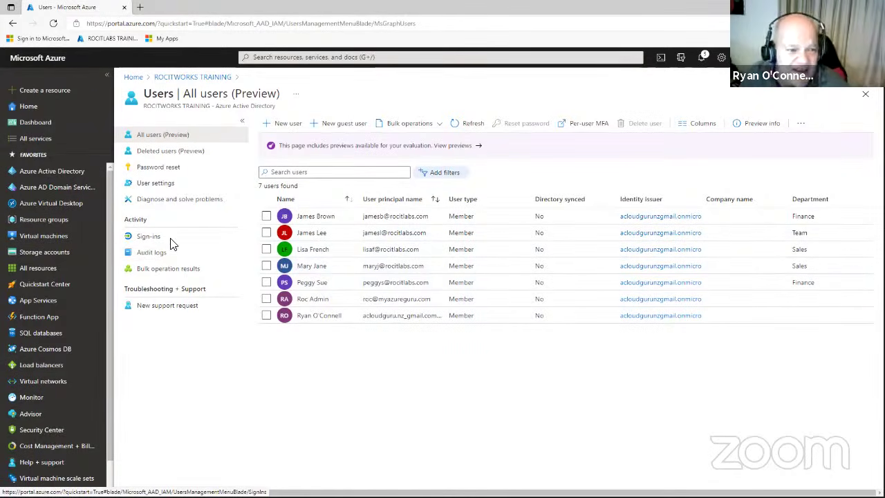
In Deleted users, tick the first two recently deleted accounts.
{"action": "left_click", "coordinate": [172, 157]}
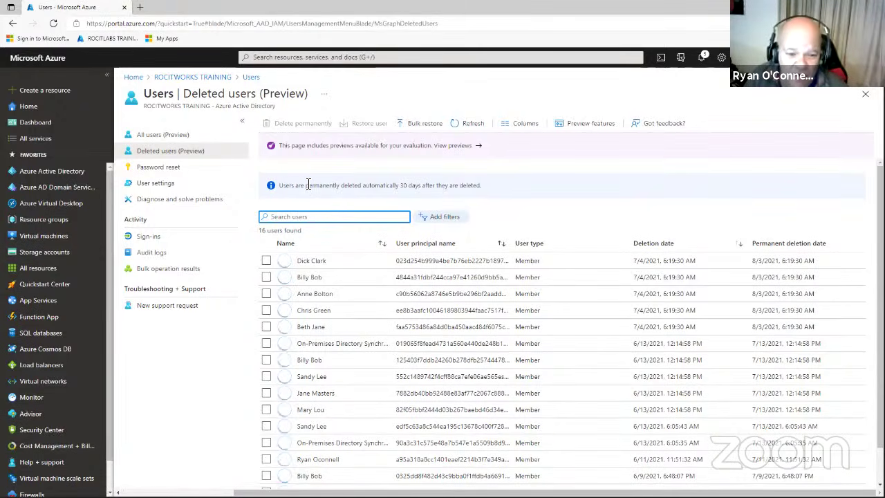
{"action": "scroll", "coordinate": [333, 208], "scroll_direction": "down", "scroll_amount": 1}
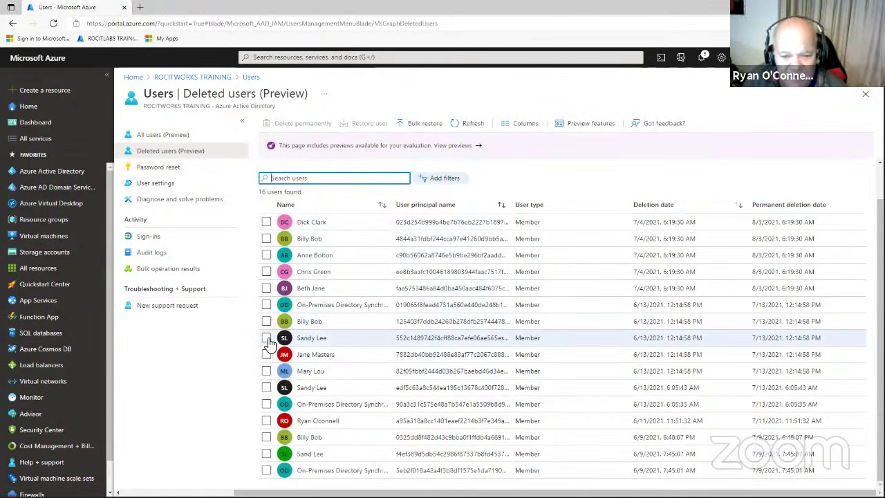
{"action": "left_click", "coordinate": [274, 238]}
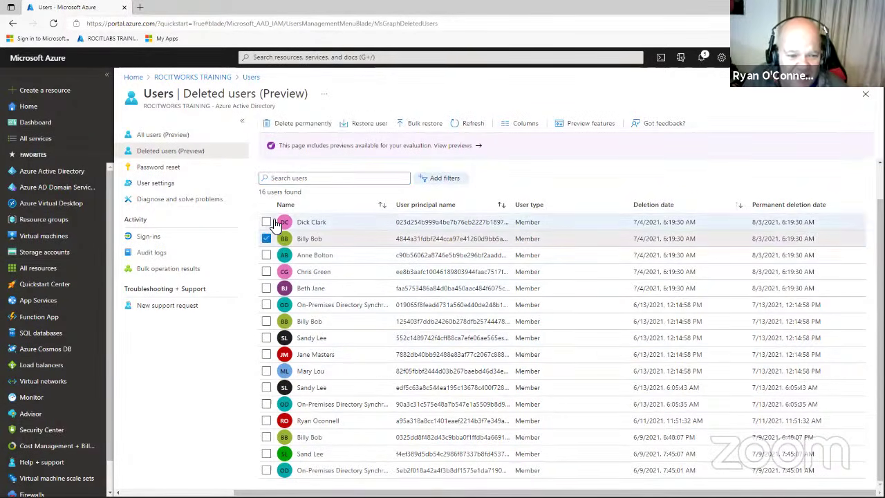
{"action": "left_click", "coordinate": [267, 222]}
{"action": "left_click", "coordinate": [267, 239]}
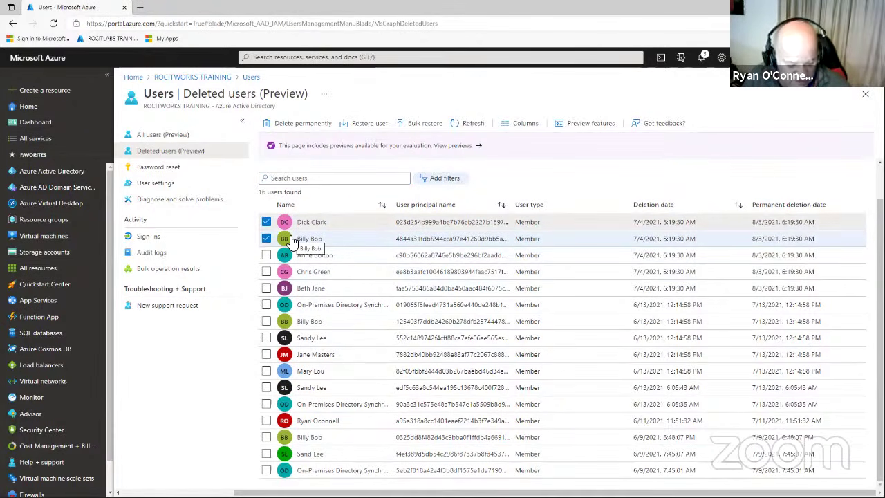
Restore the two checked users and return to the Azure Active Directory overview.
{"action": "left_click", "coordinate": [380, 126]}
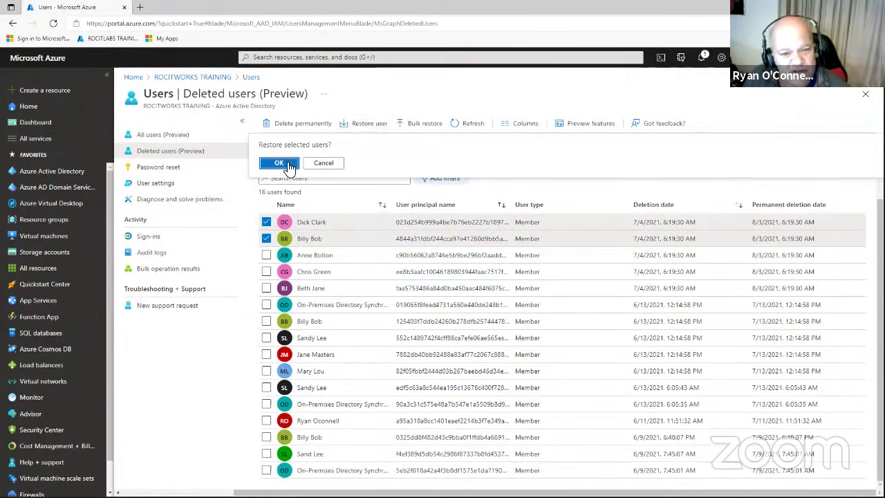
{"action": "left_click", "coordinate": [280, 162]}
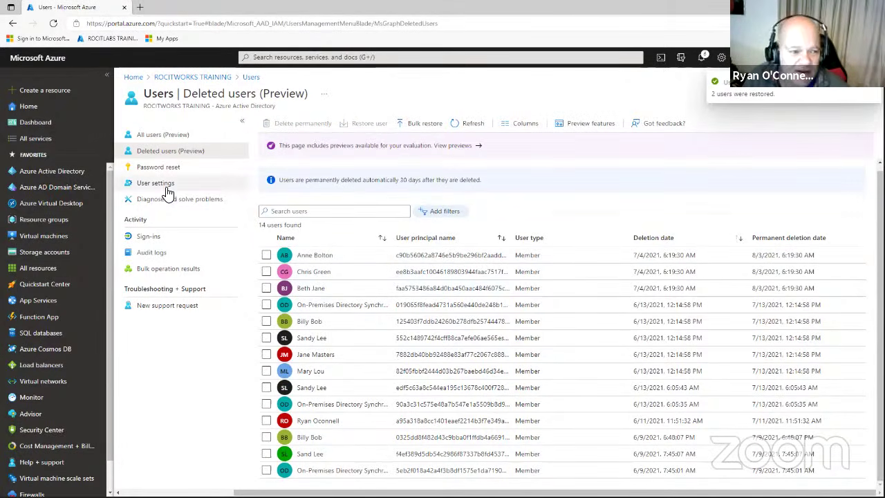
{"action": "left_click", "coordinate": [68, 174]}
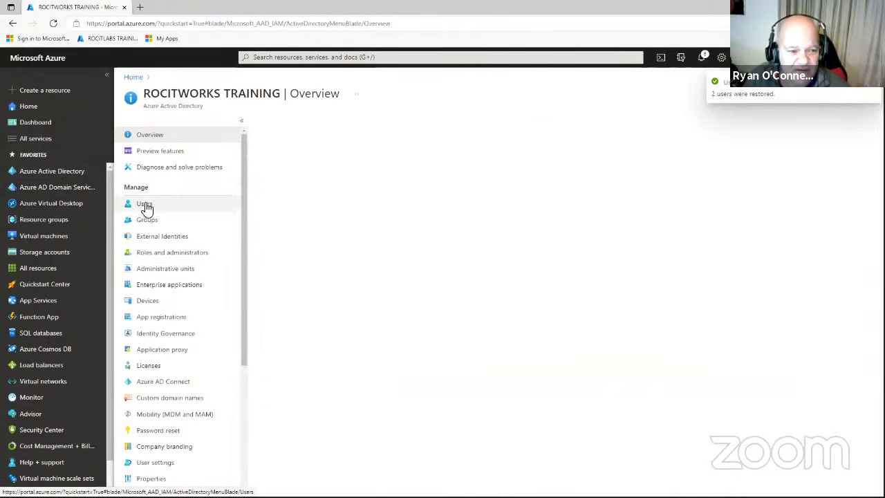
Open the second user's profile from All users, review its details, then go back.
{"action": "left_click", "coordinate": [144, 203]}
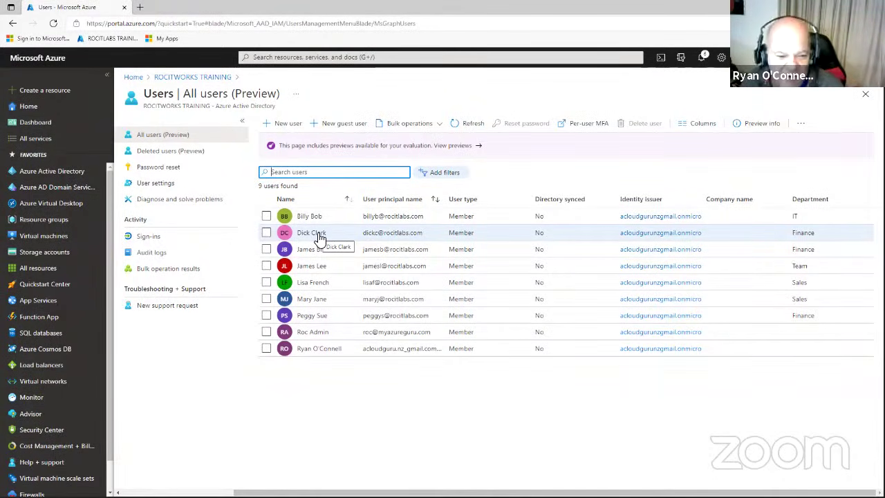
{"action": "left_click", "coordinate": [318, 235]}
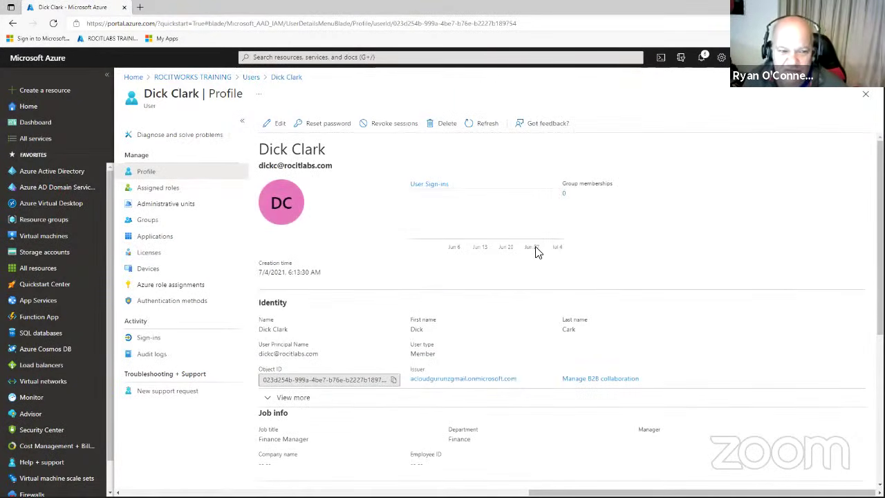
{"action": "scroll", "coordinate": [553, 249], "scroll_direction": "down", "scroll_amount": 3}
{"action": "scroll", "coordinate": [568, 245], "scroll_direction": "down", "scroll_amount": 2}
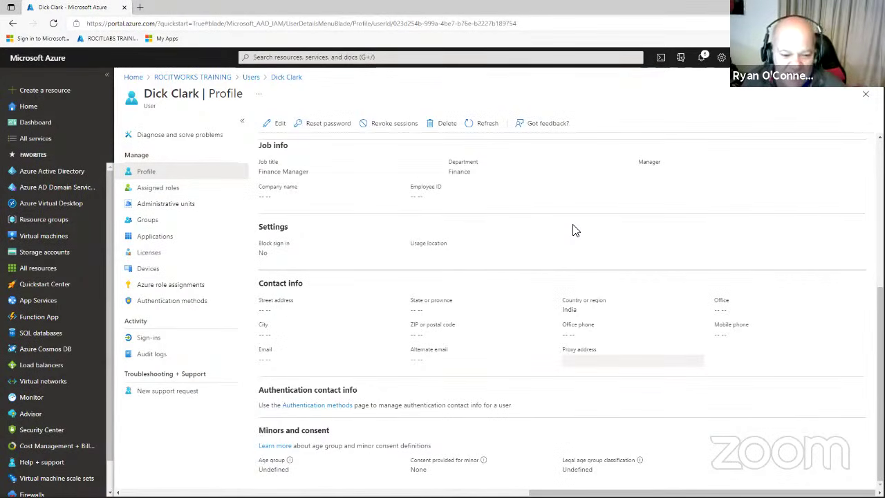
{"action": "scroll", "coordinate": [581, 233], "scroll_direction": "up", "scroll_amount": 5}
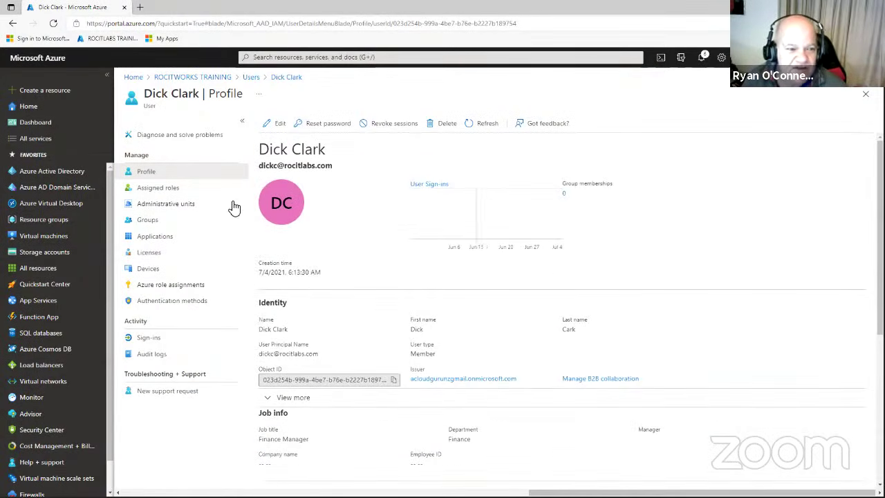
{"action": "left_click", "coordinate": [251, 78]}
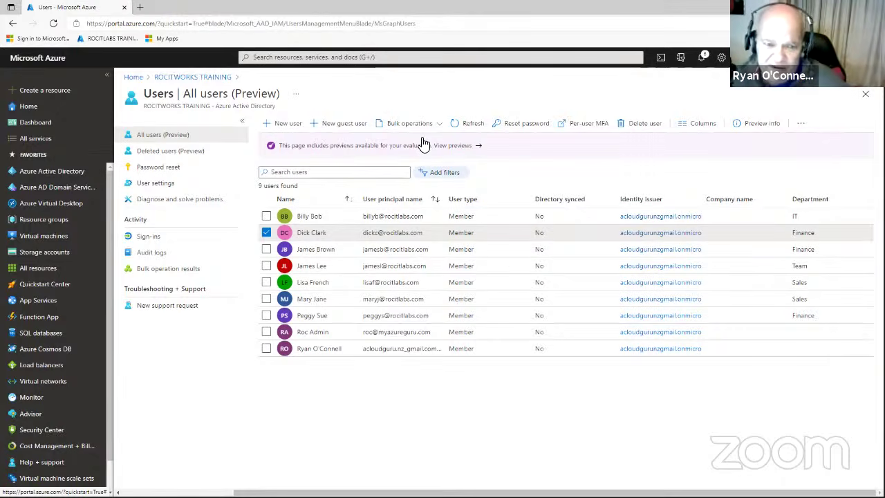
Run Bulk operations > Download users and download exportUser_2021-7-4.csv once ready.
{"action": "left_click", "coordinate": [427, 125]}
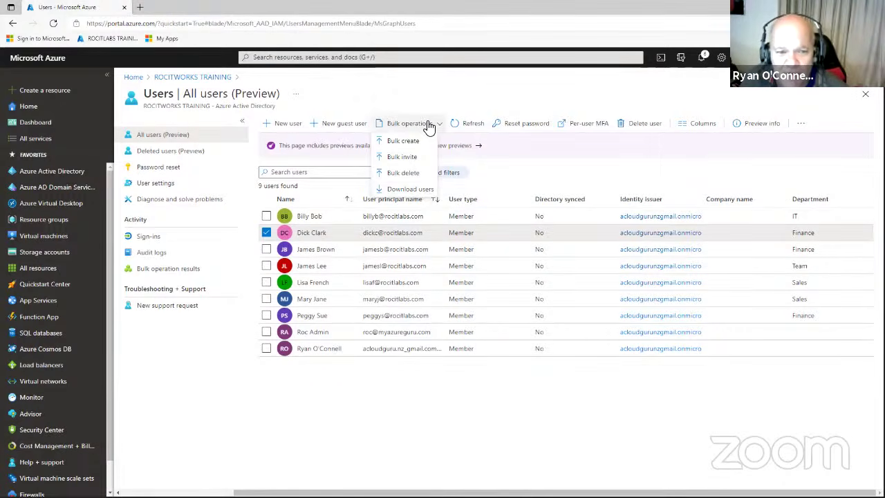
{"action": "left_click", "coordinate": [411, 189]}
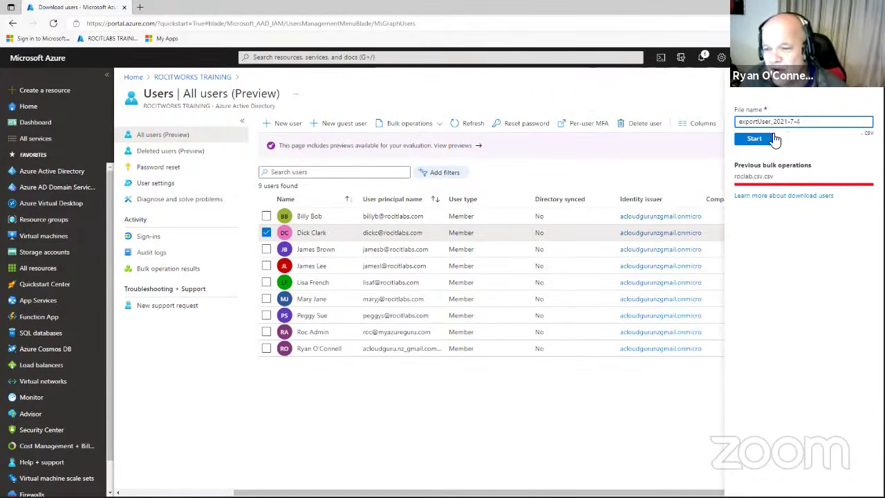
{"action": "left_click", "coordinate": [756, 142]}
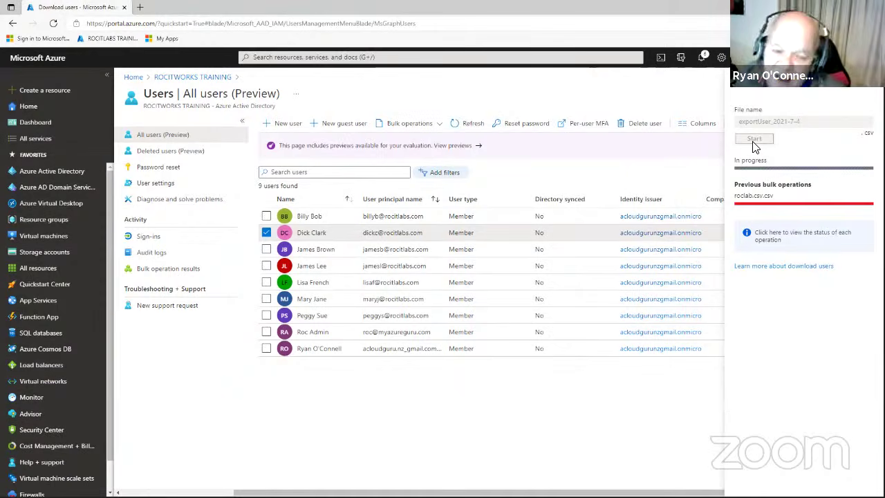
{"action": "left_click", "coordinate": [266, 234]}
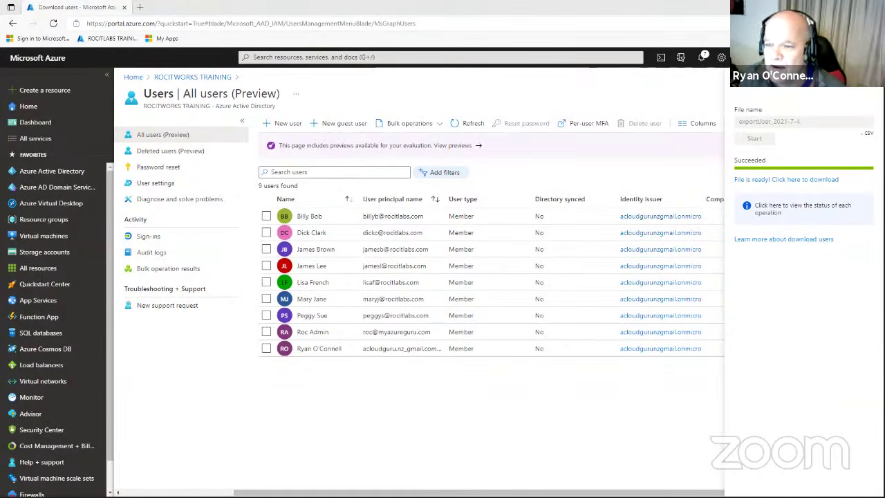
{"action": "left_click", "coordinate": [799, 211]}
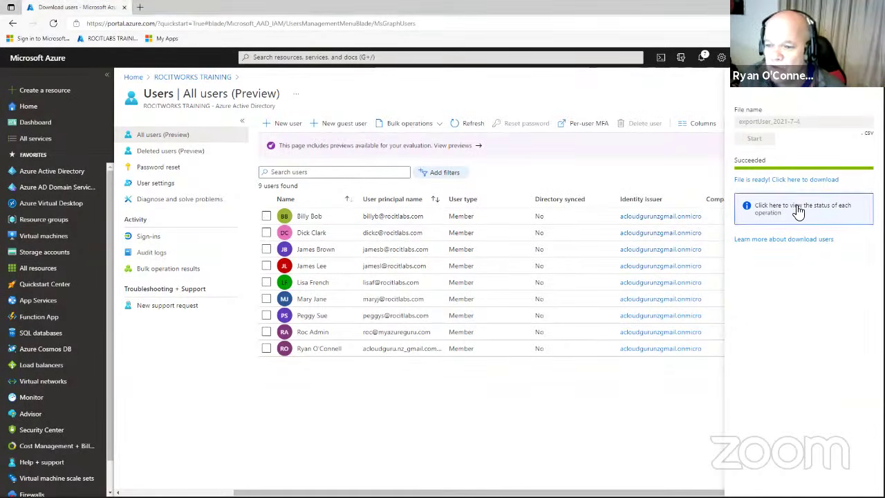
{"action": "left_click_drag", "start_coordinate": [798, 211], "coordinate": [825, 184]}
{"action": "left_click", "coordinate": [825, 181]}
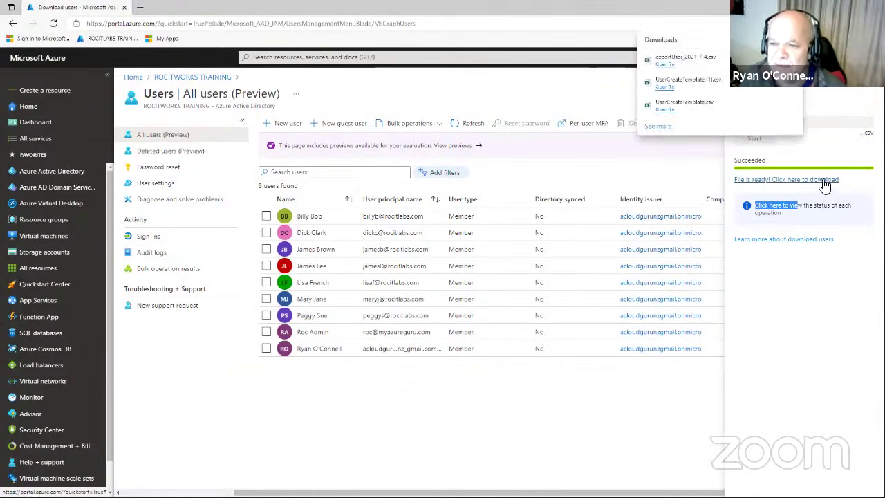
{"action": "left_click", "coordinate": [666, 65]}
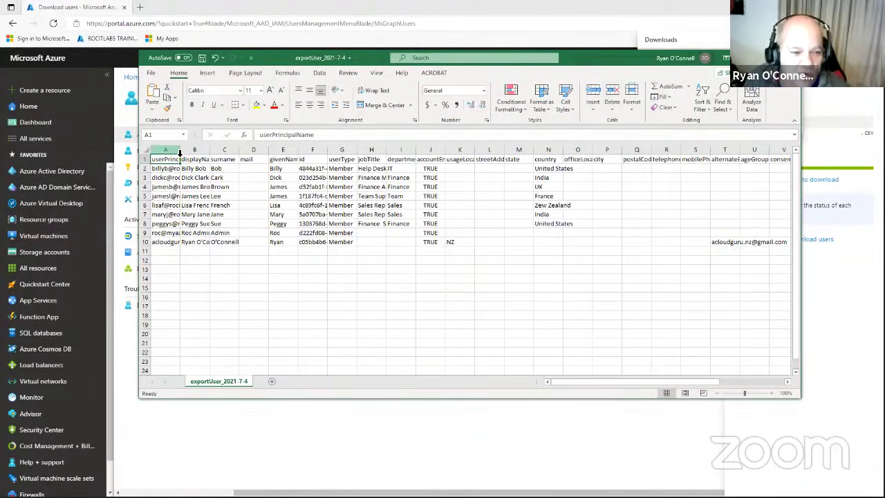
{"action": "left_click_drag", "start_coordinate": [180, 150], "coordinate": [209, 150]}
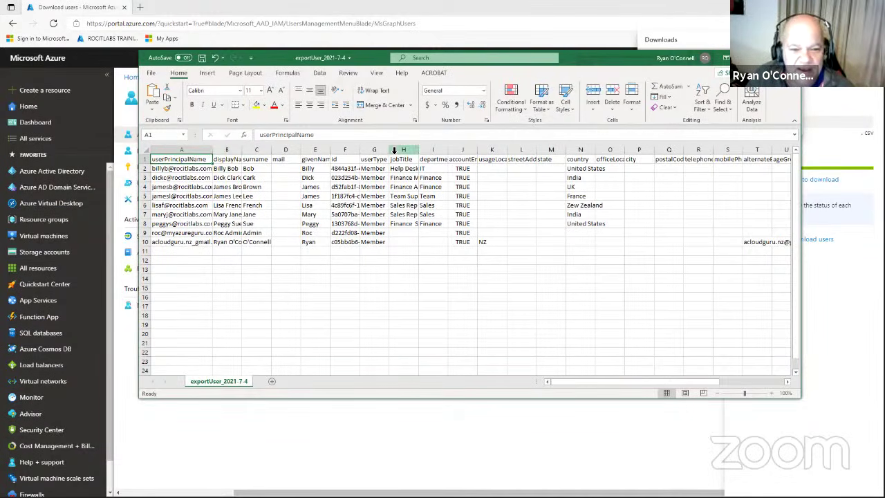
{"action": "left_click_drag", "start_coordinate": [389, 150], "coordinate": [449, 168]}
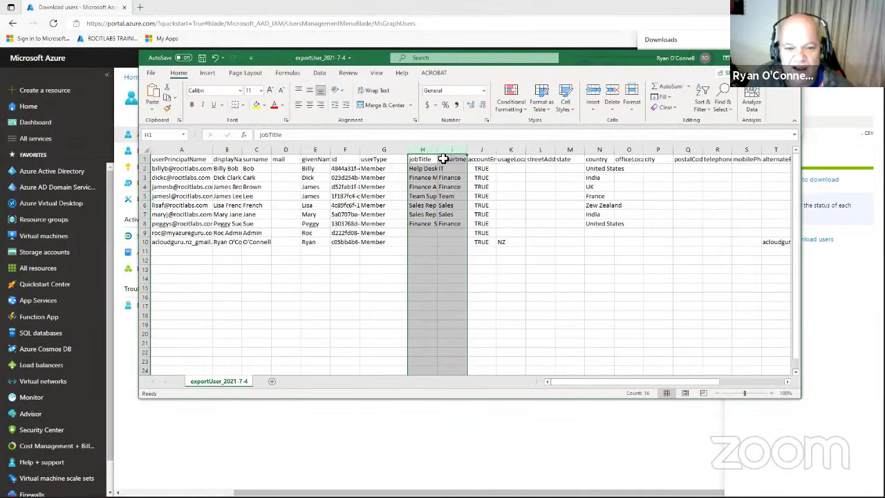
{"action": "double_click", "coordinate": [437, 150]}
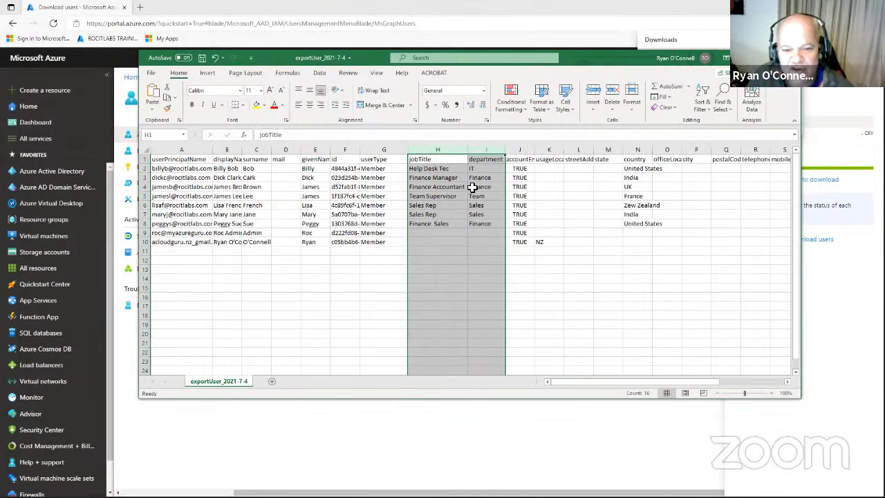
{"action": "left_click", "coordinate": [599, 270]}
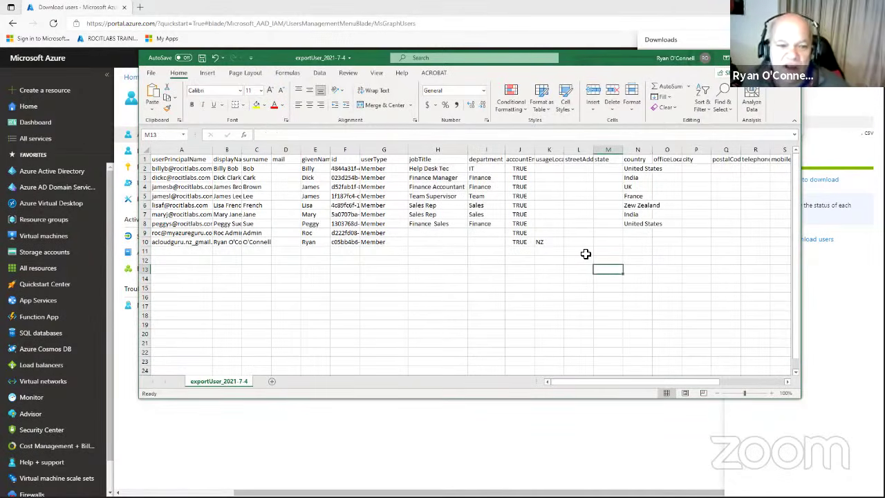
{"action": "double_click", "coordinate": [331, 151]}
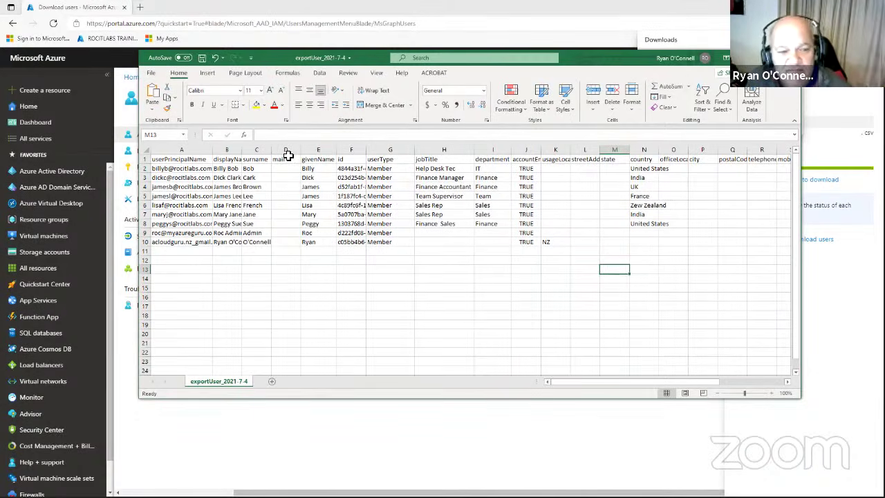
{"action": "double_click", "coordinate": [242, 151]}
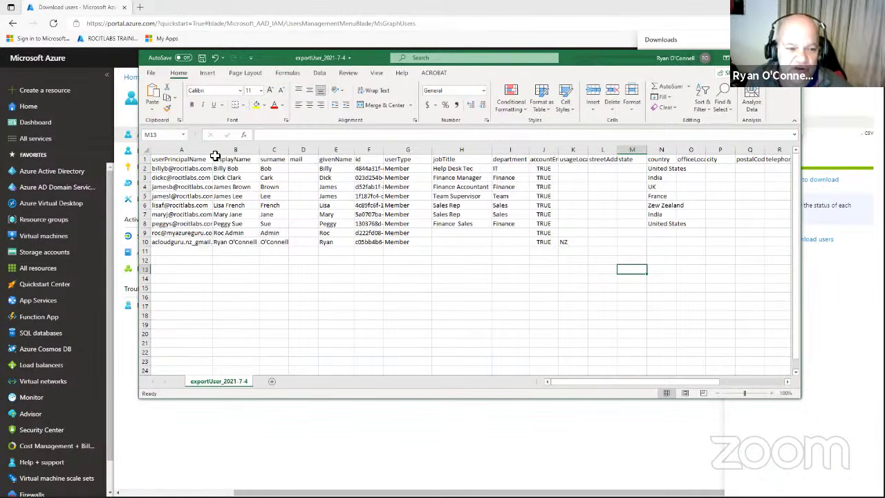
{"action": "double_click", "coordinate": [213, 150]}
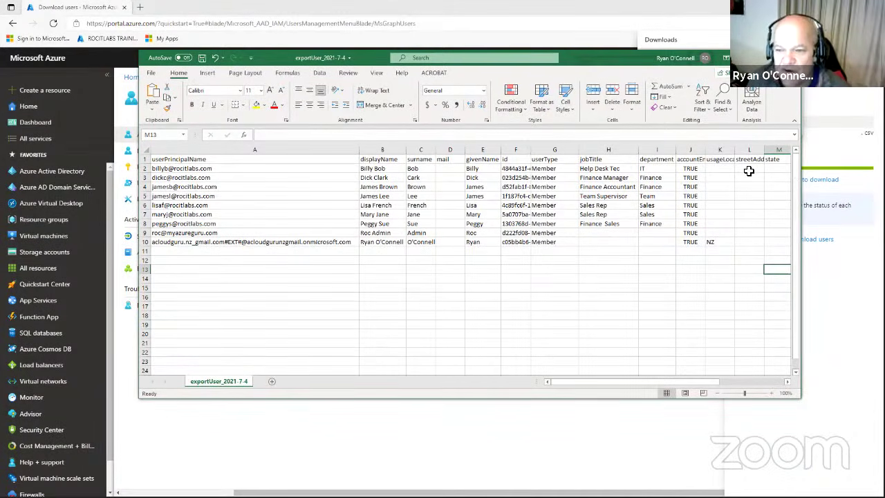
{"action": "left_click_drag", "start_coordinate": [667, 381], "coordinate": [742, 386]}
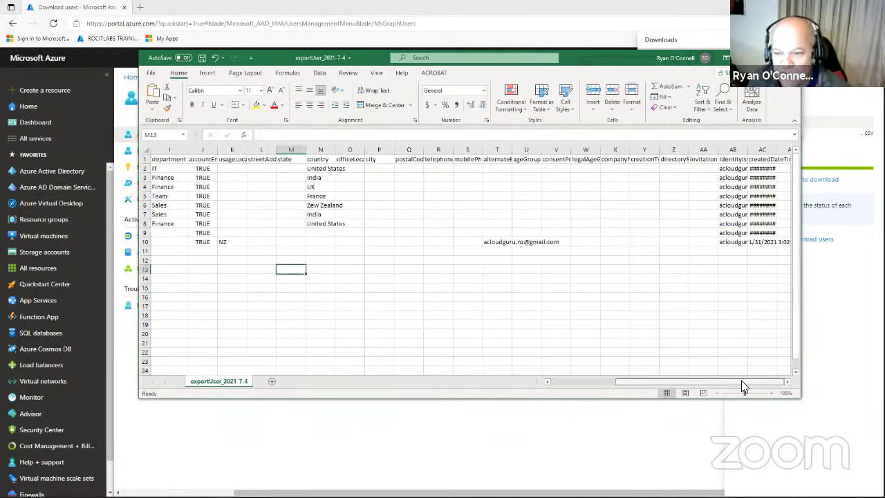
{"action": "left_click_drag", "start_coordinate": [748, 151], "coordinate": [698, 151]}
{"action": "double_click", "coordinate": [730, 150]}
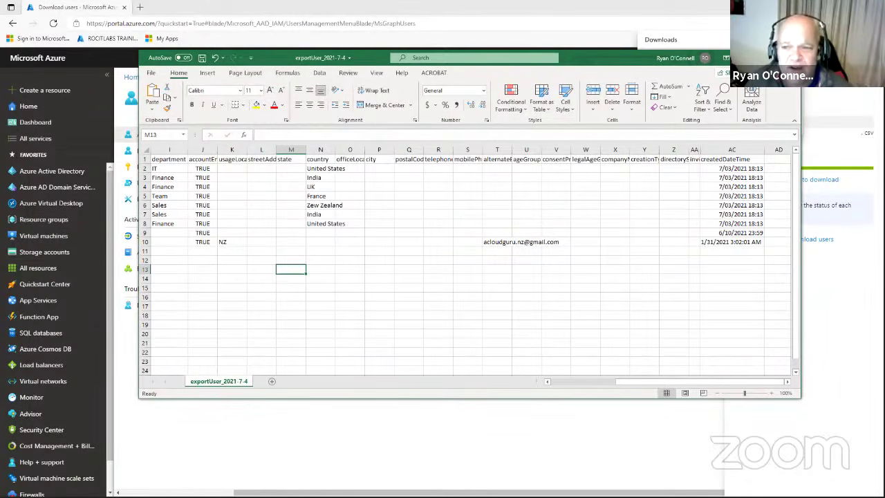
{"action": "key", "text": "alt+F4"}
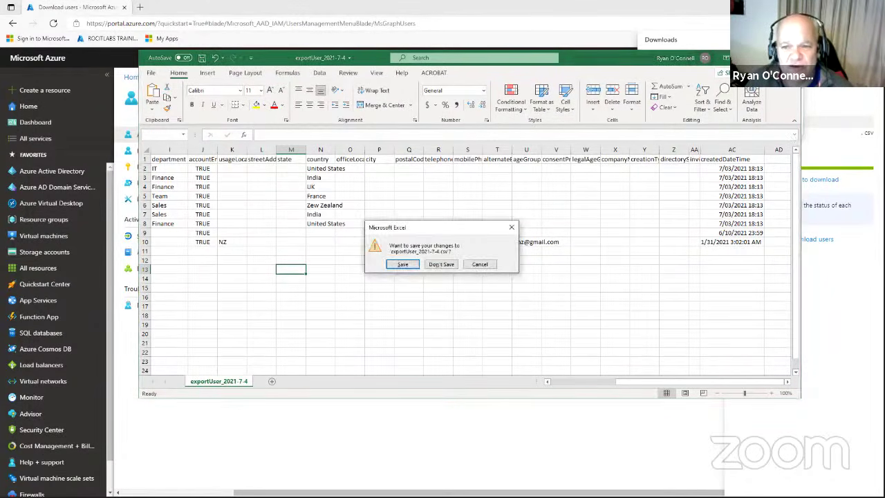
Close the file unsaved, the Downloads list and Download users pane, then open Bulk delete.
{"action": "left_click", "coordinate": [447, 264]}
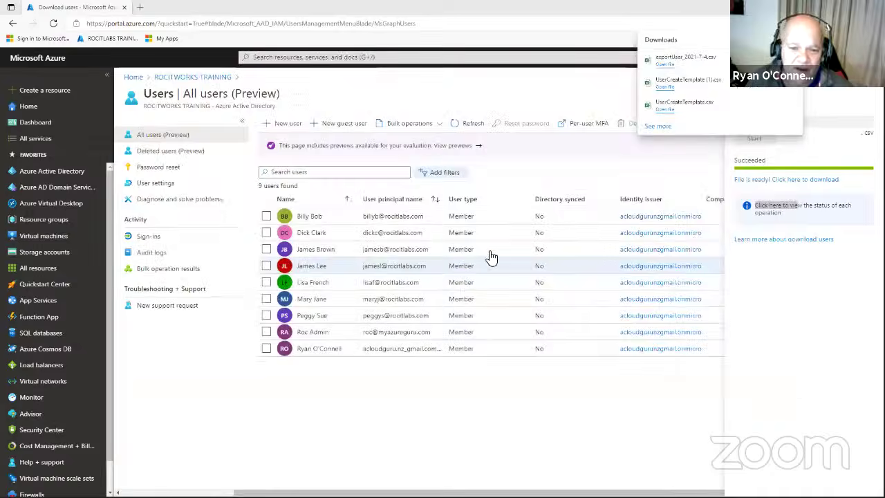
{"action": "left_click", "coordinate": [594, 89]}
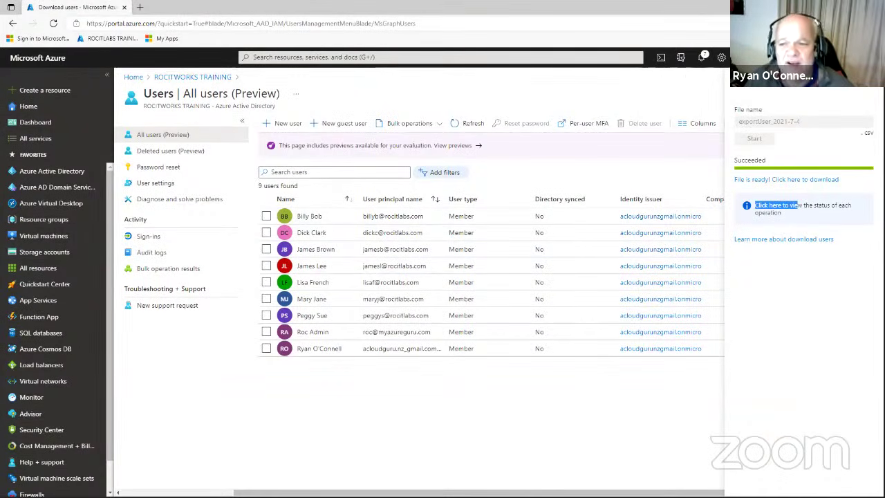
{"action": "left_click", "coordinate": [632, 145]}
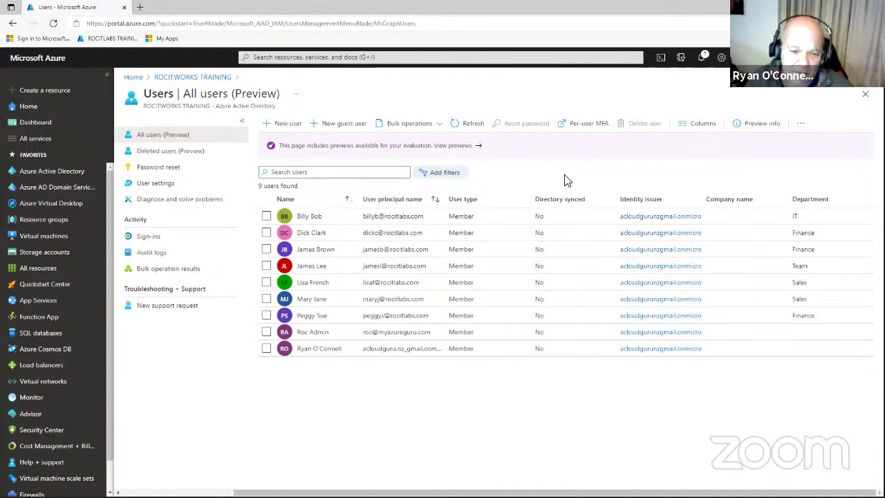
{"action": "left_click", "coordinate": [410, 130]}
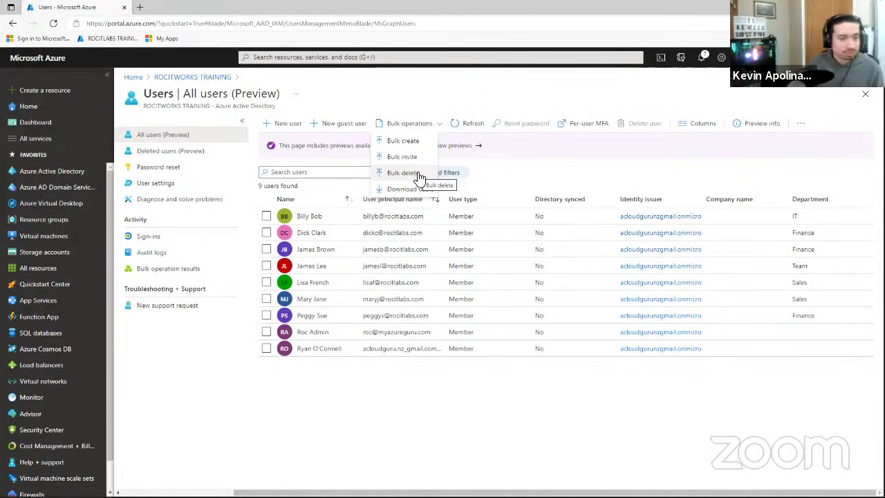
{"action": "left_click", "coordinate": [420, 173]}
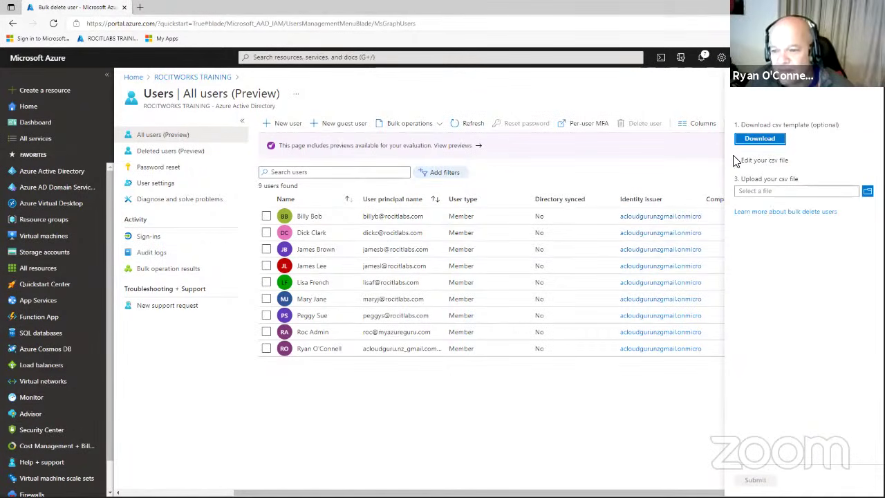
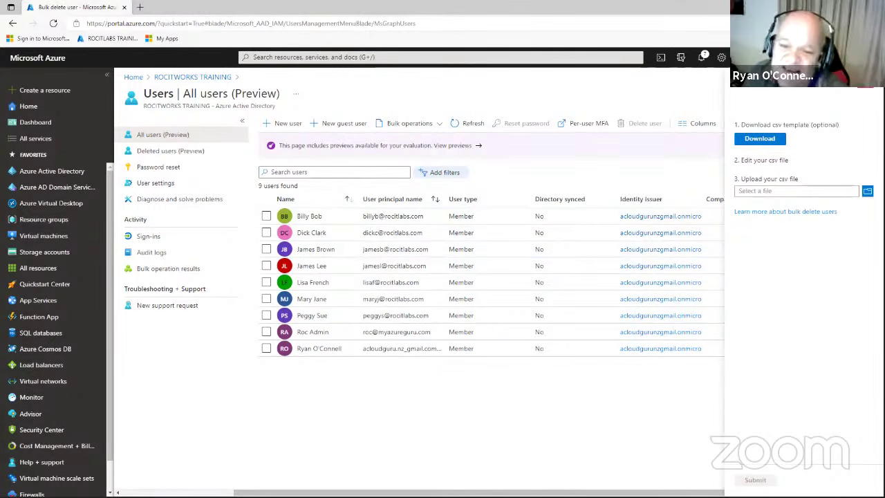
Close the Bulk delete pane and tick the first four users in the list.
{"action": "left_click", "coordinate": [868, 93]}
{"action": "left_click", "coordinate": [266, 215]}
{"action": "left_click", "coordinate": [266, 232]}
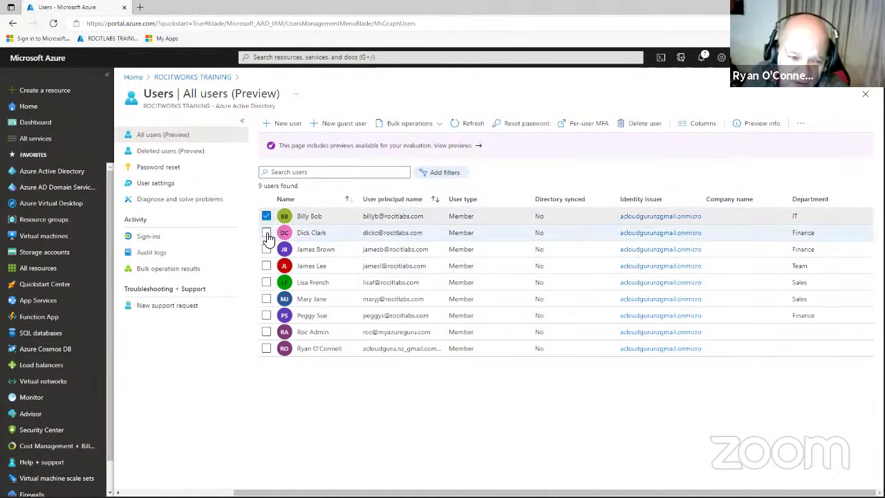
{"action": "left_click", "coordinate": [266, 251]}
{"action": "left_click", "coordinate": [266, 266]}
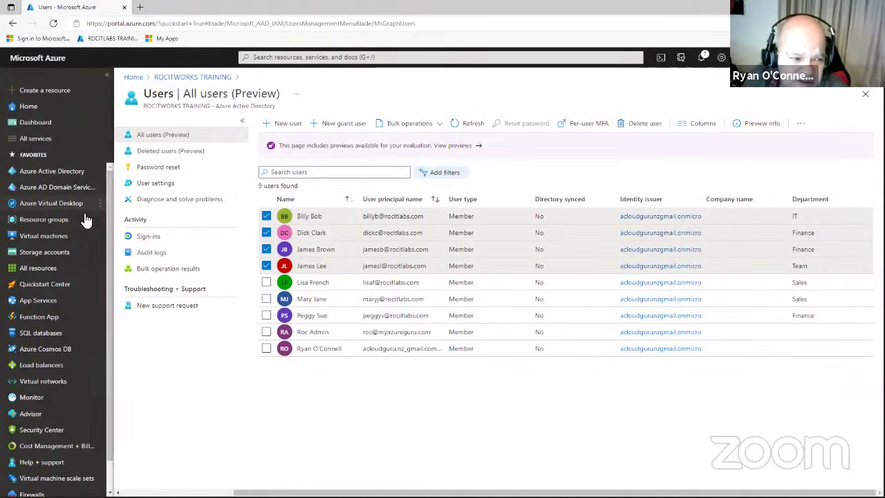
Untick all four users, then reopen Azure Active Directory's Users list.
{"action": "mouse_move", "coordinate": [62, 182]}
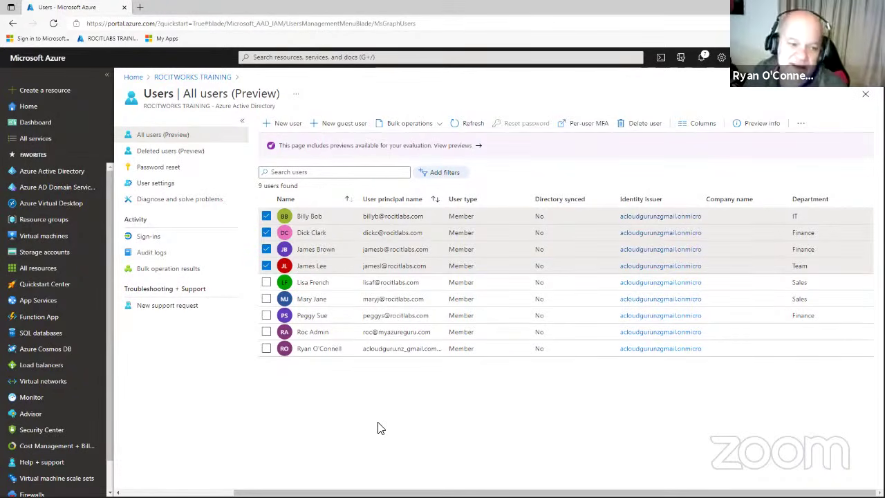
{"action": "left_click", "coordinate": [266, 266]}
{"action": "left_click", "coordinate": [266, 249]}
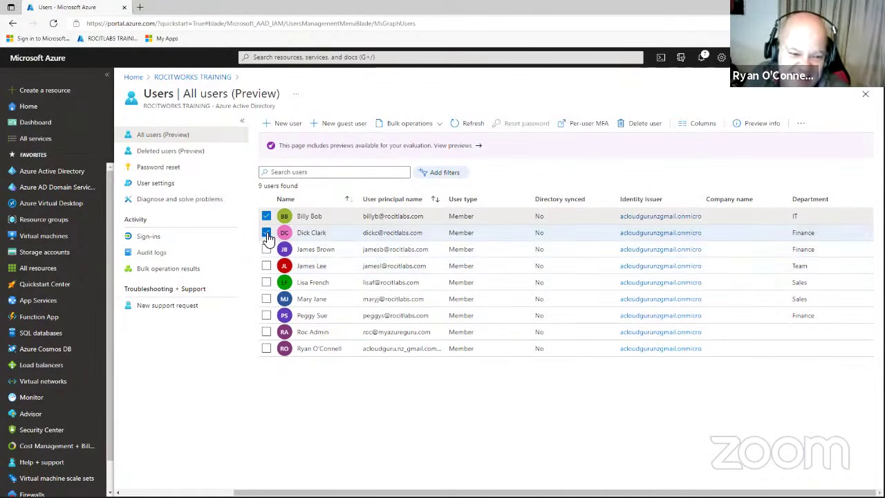
{"action": "left_click", "coordinate": [266, 232]}
{"action": "left_click", "coordinate": [266, 216]}
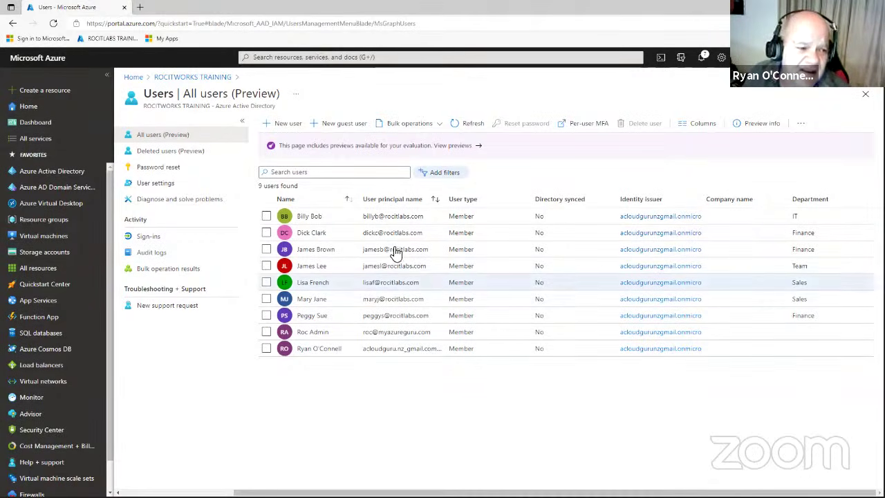
{"action": "left_click", "coordinate": [70, 174]}
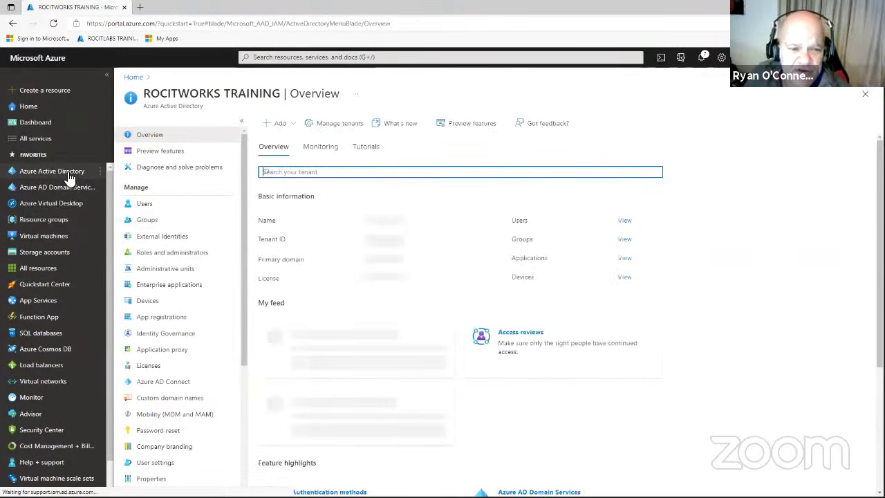
{"action": "left_click", "coordinate": [147, 206]}
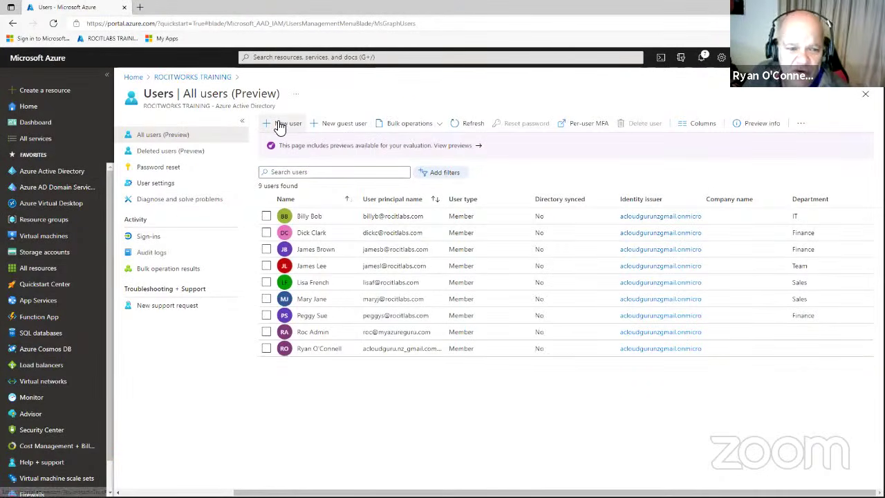
Start a New user in Invite user mode, then switch to the Gmail window.
{"action": "left_click", "coordinate": [283, 128]}
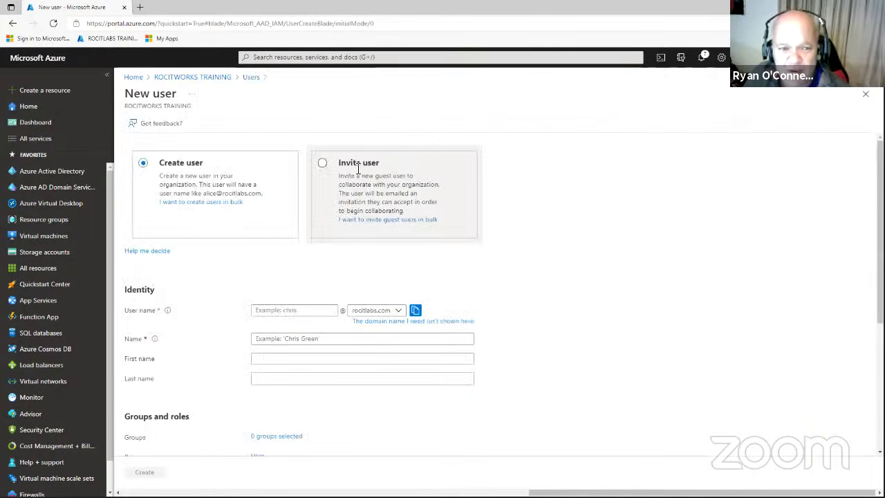
{"action": "left_click", "coordinate": [323, 164]}
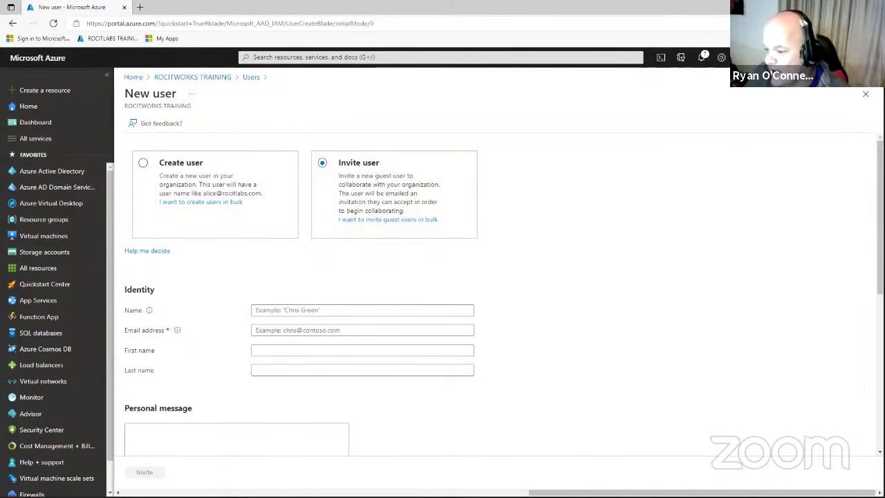
{"action": "key", "text": "alt+Tab"}
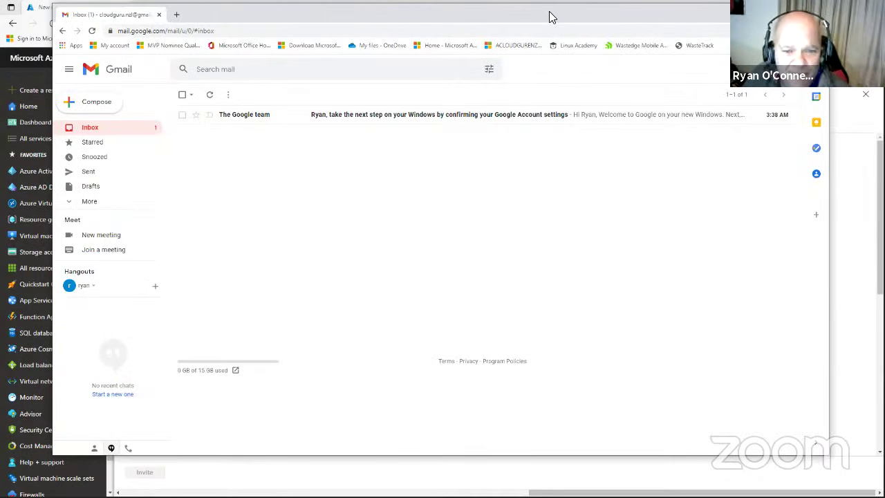
Copy the signed-in Google account's e-mail address and return to the Azure invite form.
{"action": "left_click_drag", "start_coordinate": [551, 16], "coordinate": [550, 51]}
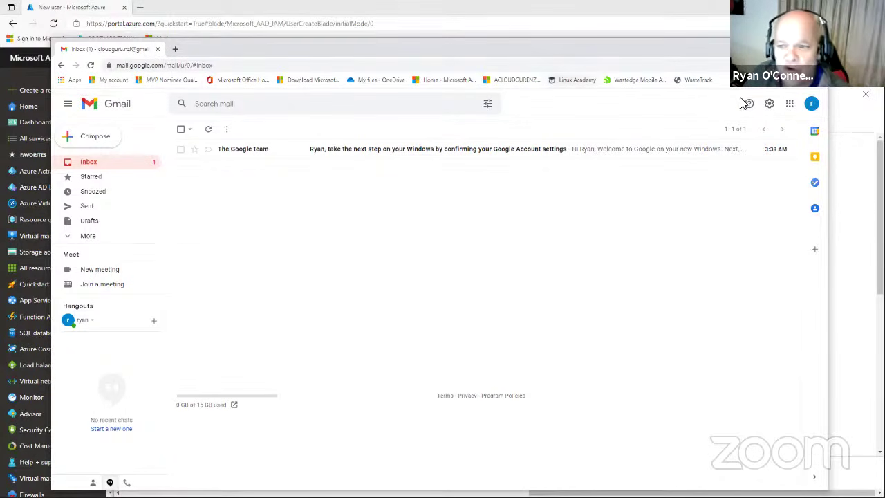
{"action": "left_click", "coordinate": [811, 108]}
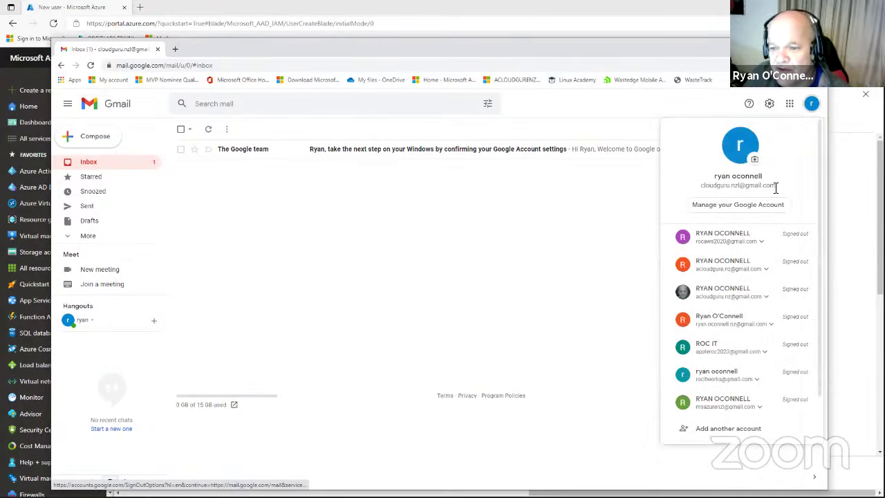
{"action": "left_click_drag", "start_coordinate": [776, 188], "coordinate": [696, 188]}
{"action": "right_click", "coordinate": [715, 188]}
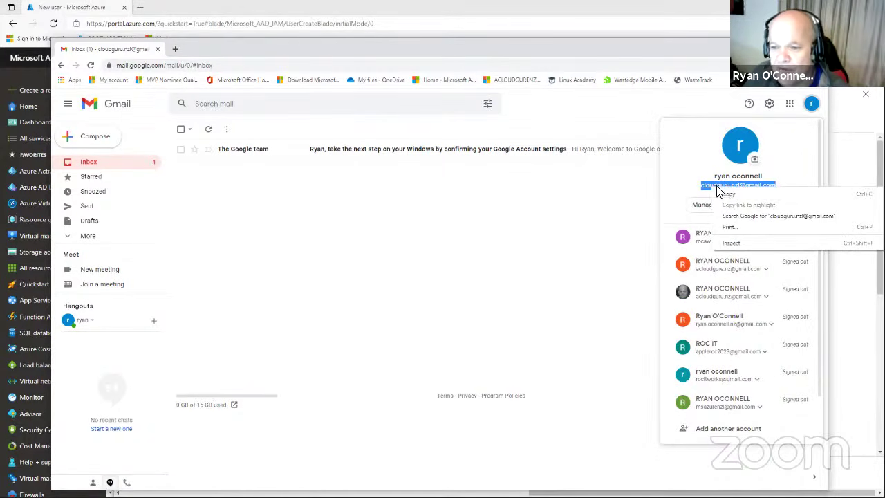
{"action": "left_click", "coordinate": [728, 198]}
{"action": "left_click", "coordinate": [724, 103]}
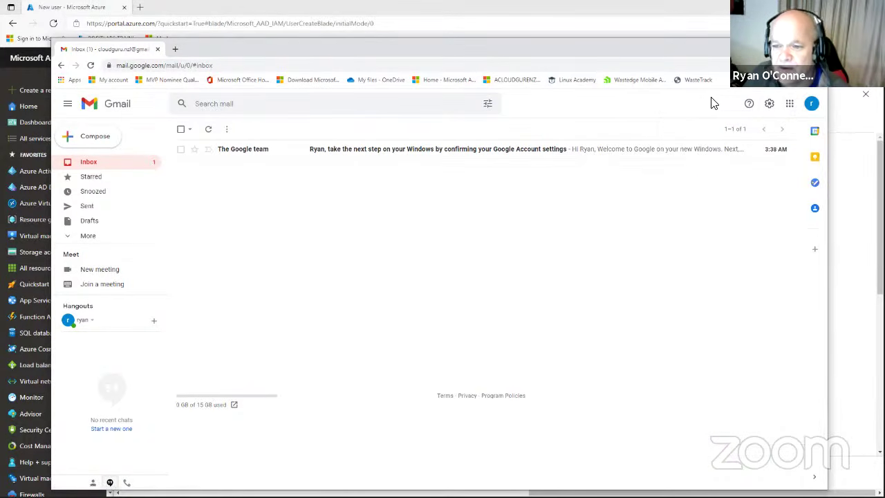
{"action": "left_click", "coordinate": [774, 45]}
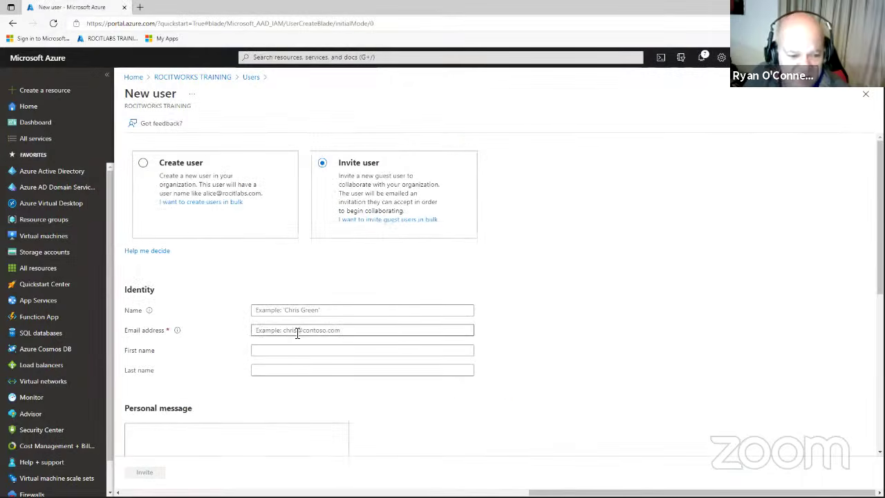
Paste the guest's e-mail address and enter the guest's display name and first name.
{"action": "left_click", "coordinate": [352, 330]}
{"action": "key", "text": "ctrl+v"}
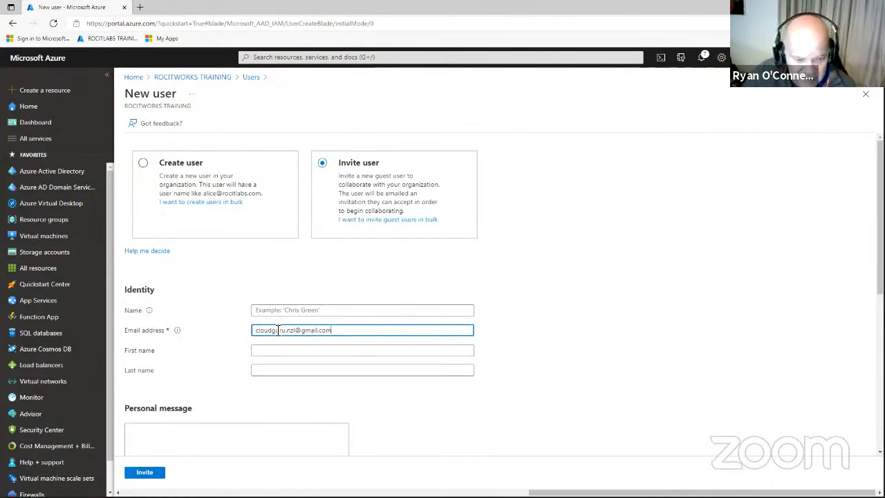
{"action": "left_click", "coordinate": [297, 311]}
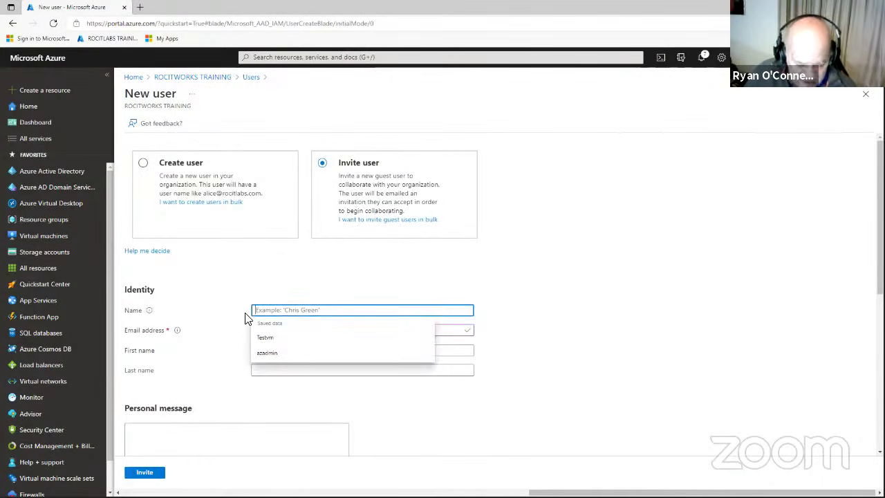
{"action": "type", "text": "RYAN"}
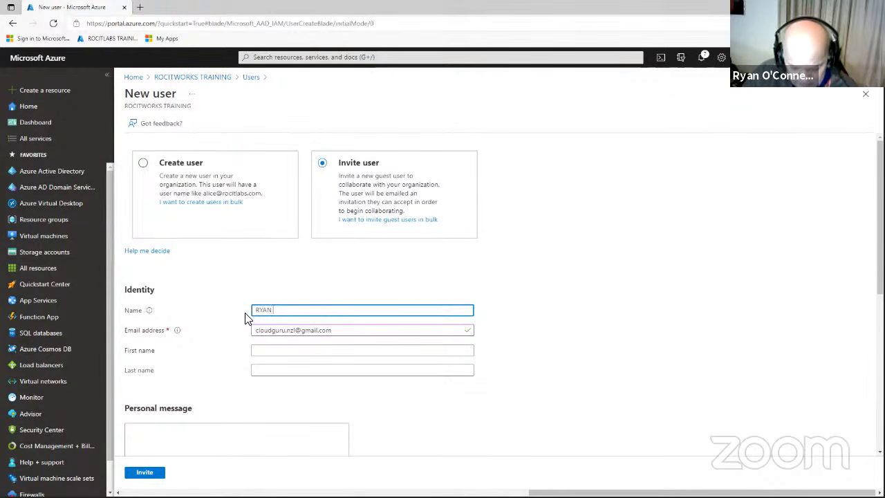
{"action": "key", "text": "BackSpace"}
{"action": "key", "text": "BackSpace"}
{"action": "key", "text": "BackSpace"}
{"action": "key", "text": "BackSpace"}
{"action": "type", "text": "KEV"}
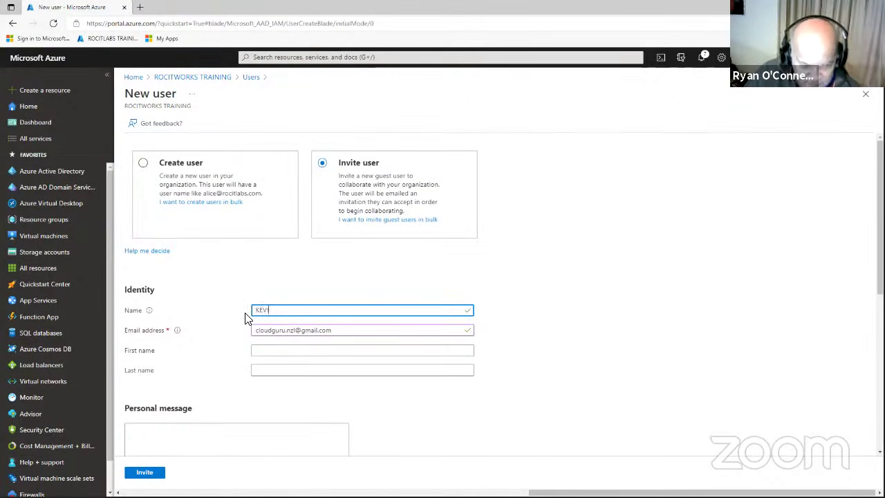
{"action": "key", "text": "BackSpace"}
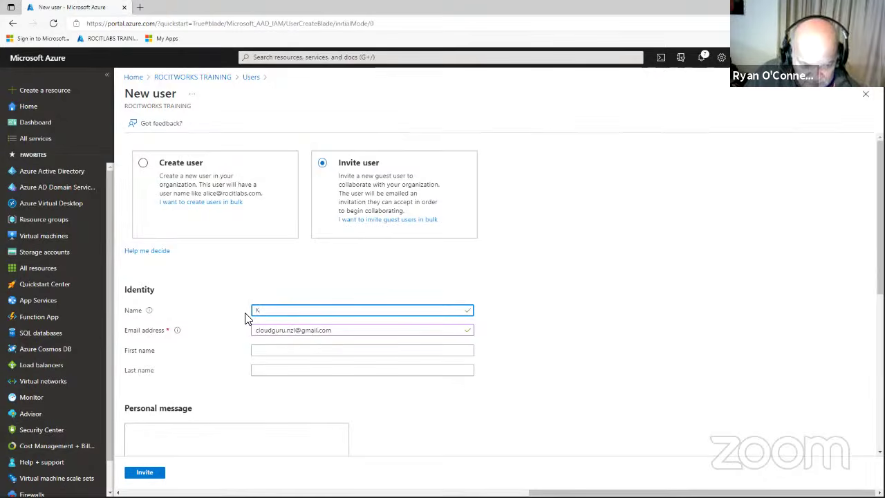
{"action": "type", "text": "ev"}
{"action": "type", "text": "vin"}
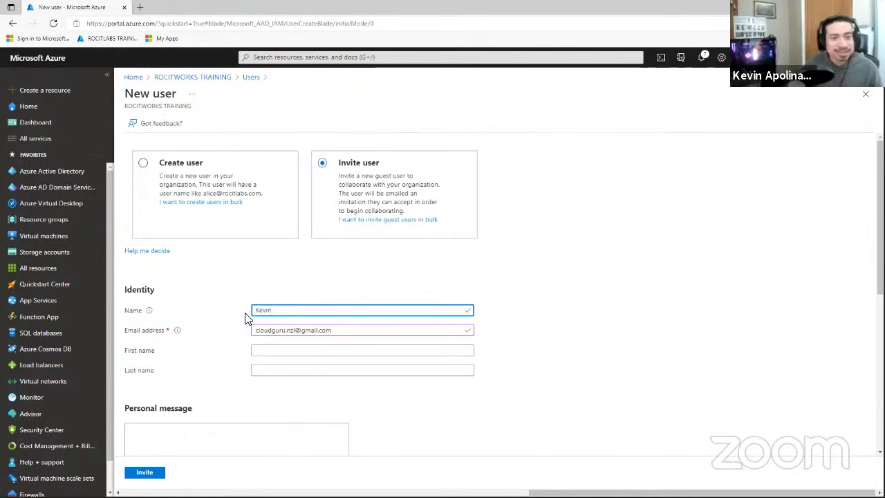
{"action": "left_click", "coordinate": [287, 349]}
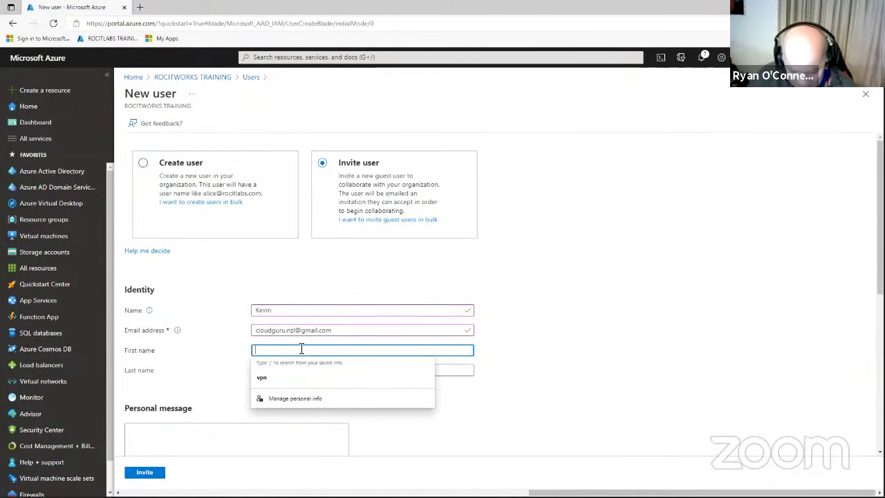
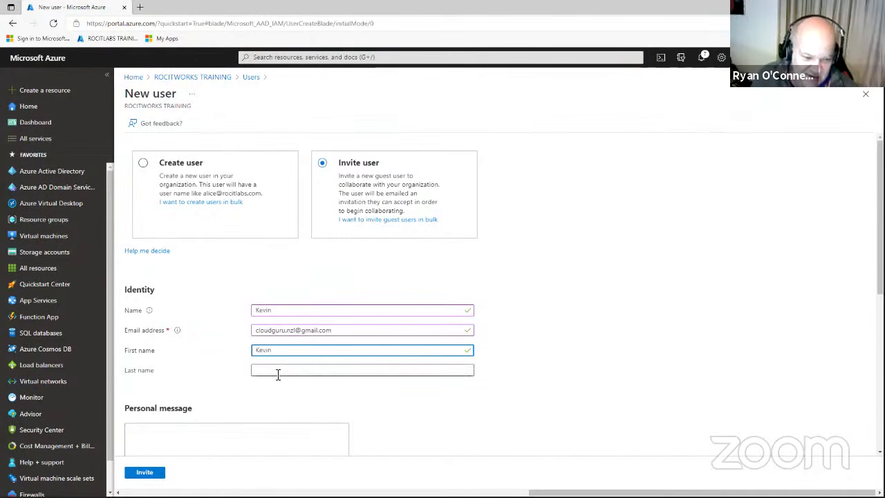
{"action": "left_click", "coordinate": [309, 311]}
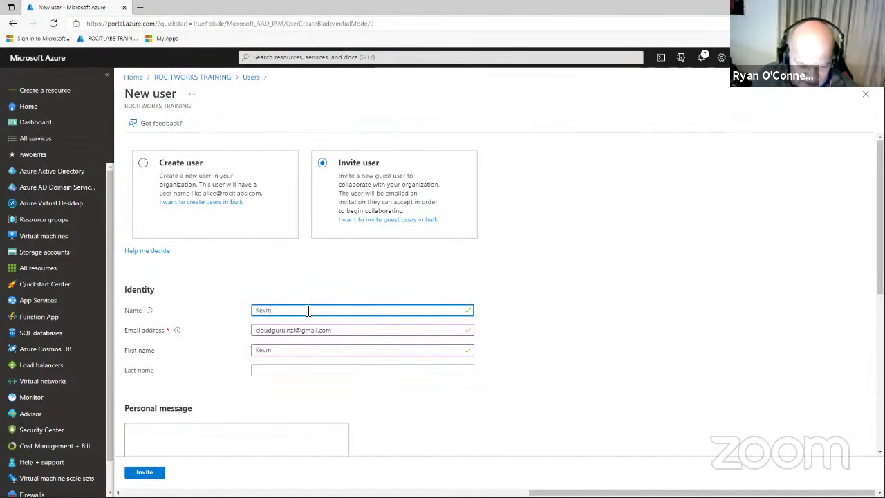
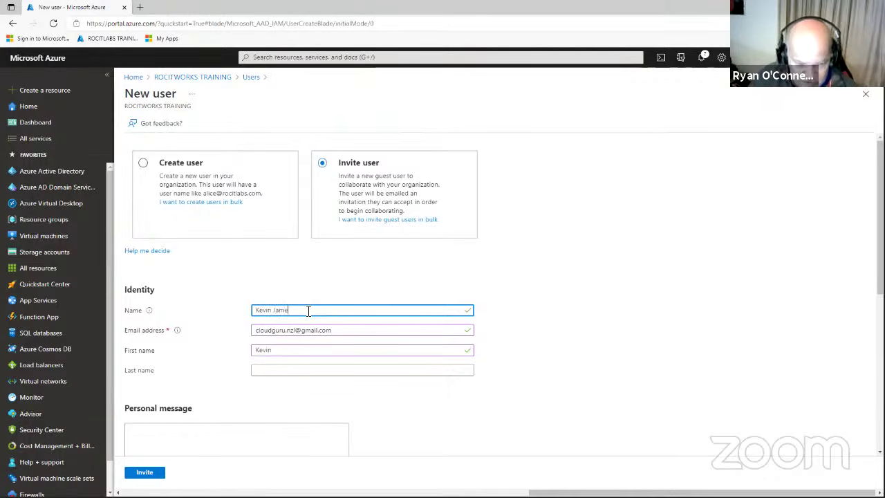
{"action": "left_click", "coordinate": [283, 370]}
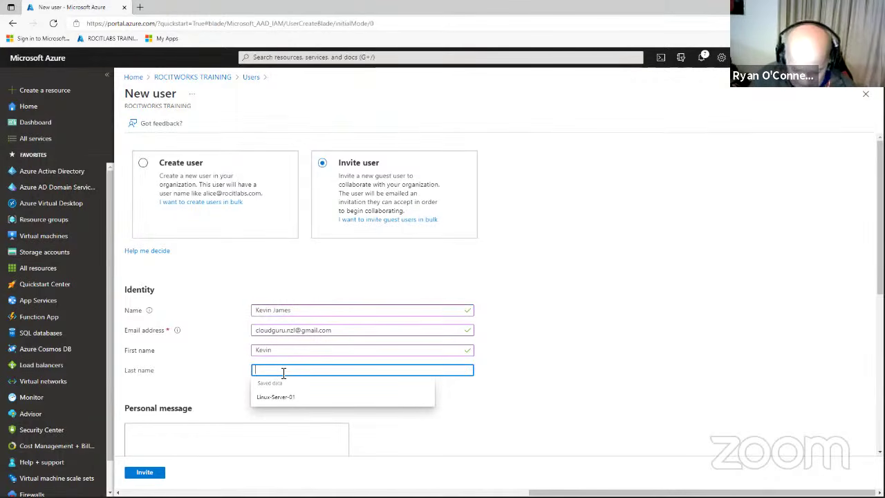
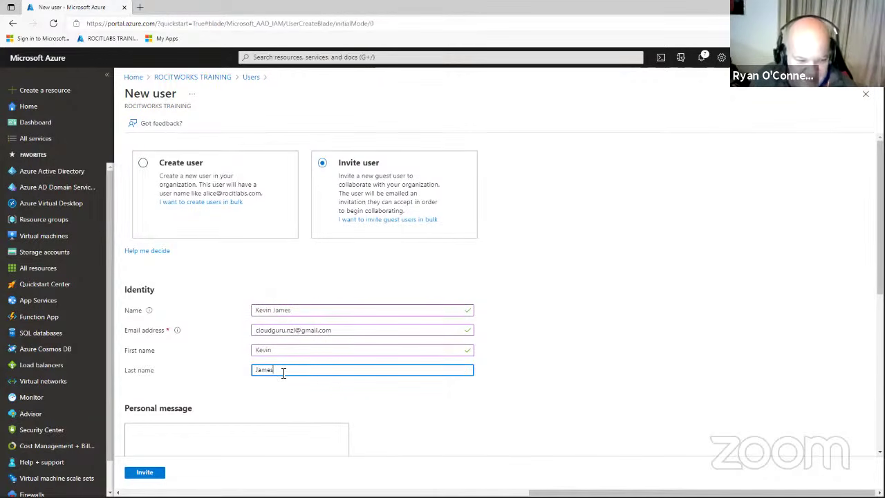
{"action": "scroll", "coordinate": [327, 375], "scroll_direction": "down", "scroll_amount": 3}
Add a greeting message ending 'please sign in with our AD' and send the invitation.
{"action": "left_click", "coordinate": [179, 245]}
{"action": "type", "text": "Hi"}
{"action": "key", "text": "BackSpace"}
{"action": "key", "text": "BackSpace"}
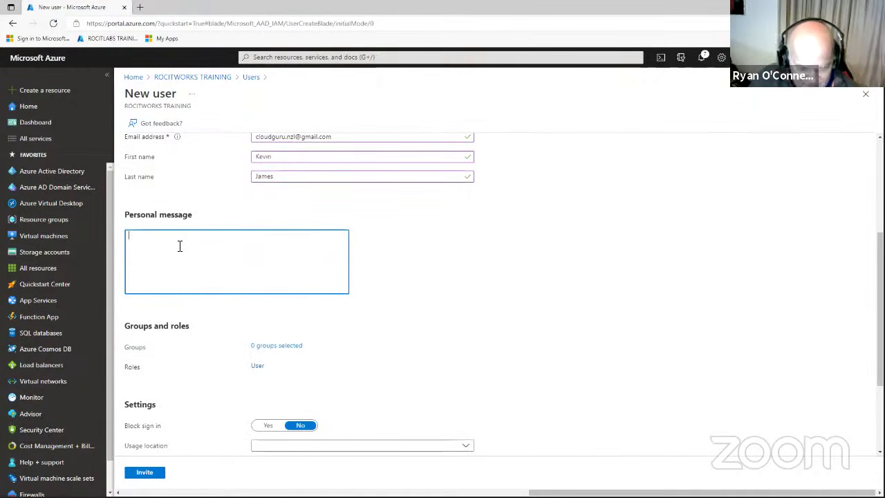
{"action": "type", "text": "Hi Kev"}
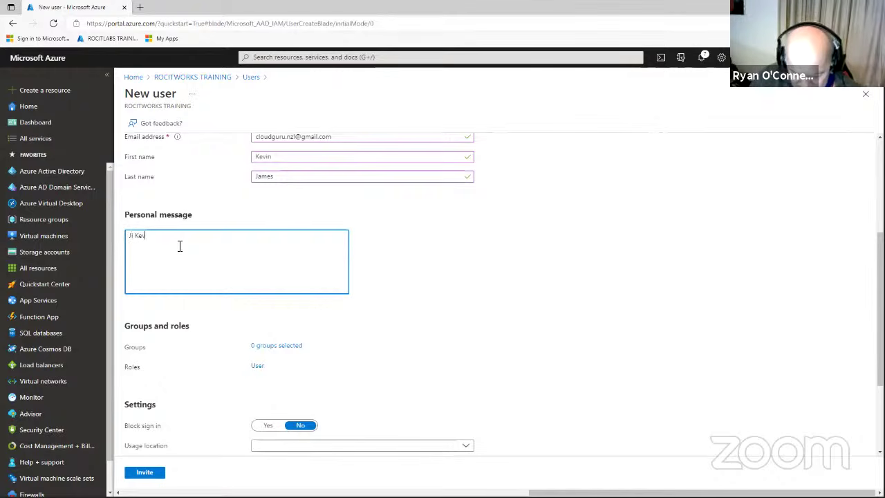
{"action": "type", "text": "b"}
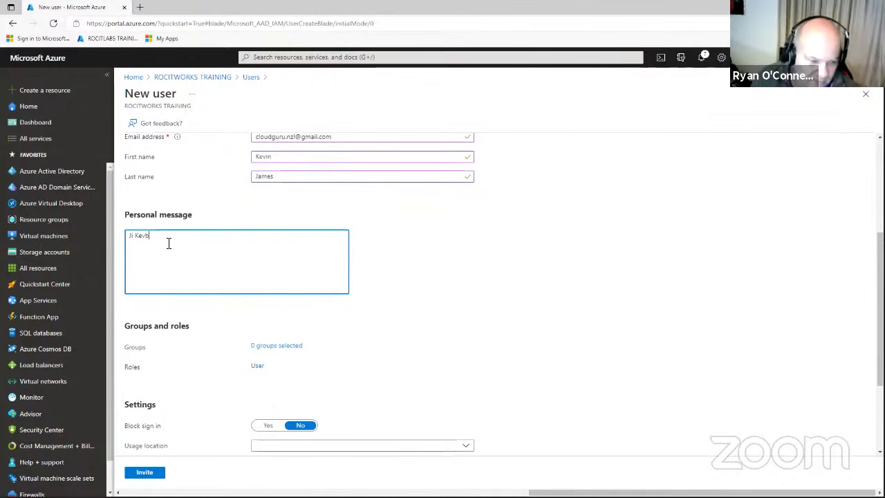
{"action": "left_click", "coordinate": [134, 237]}
{"action": "key", "text": "BackSpace"}
{"action": "key", "text": "BackSpace"}
{"action": "type", "text": "Hi"}
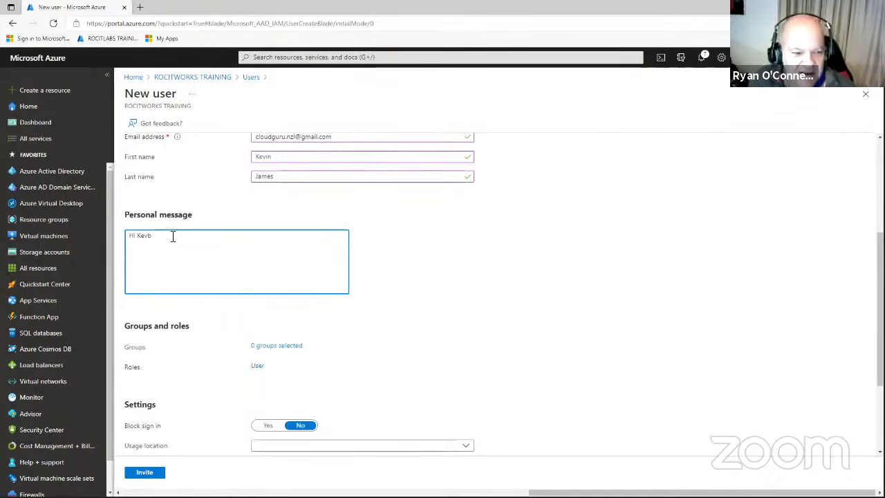
{"action": "key", "text": "BackSpace"}
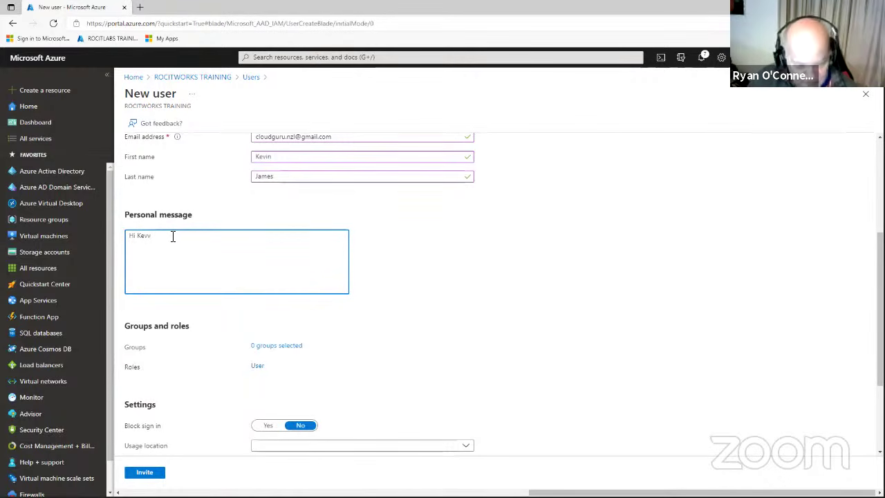
{"action": "type", "text": ". please"}
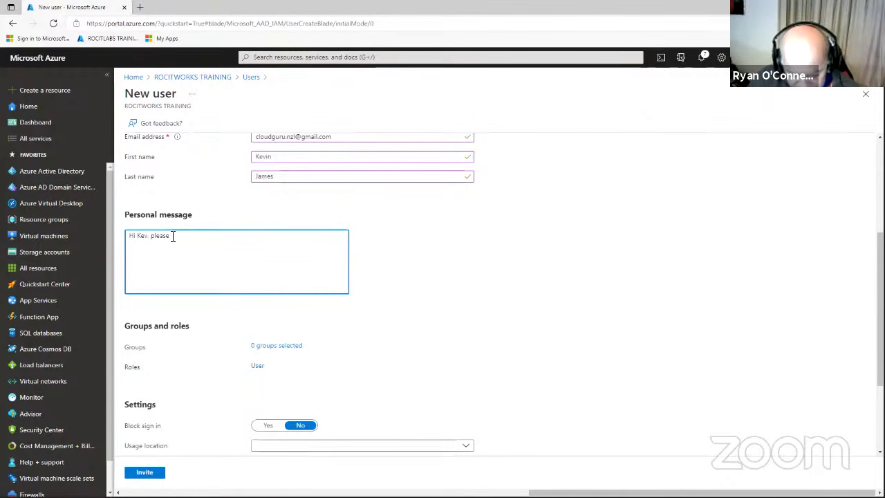
{"action": "type", "text": " sign in with"}
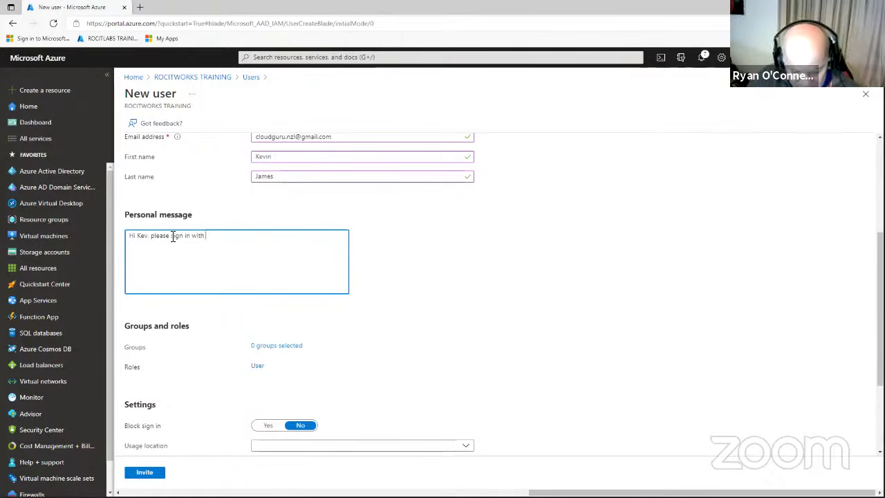
{"action": "type", "text": " our AD"}
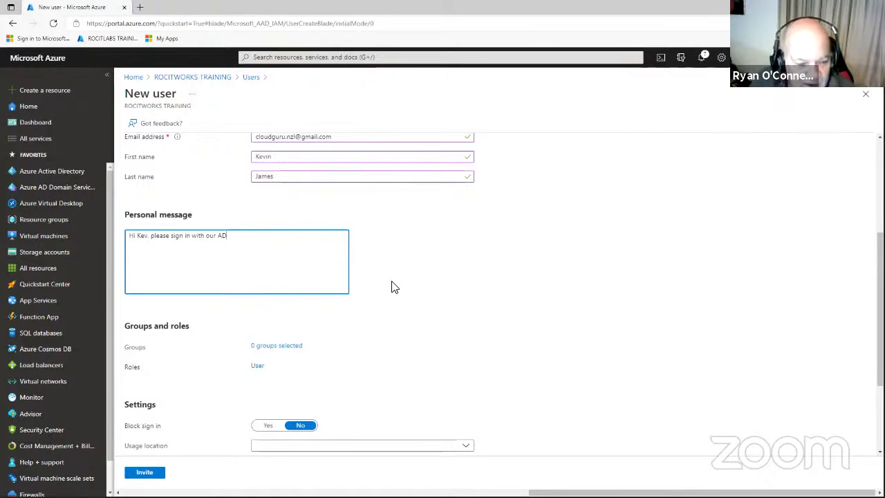
{"action": "scroll", "coordinate": [396, 287], "scroll_direction": "down", "scroll_amount": 3}
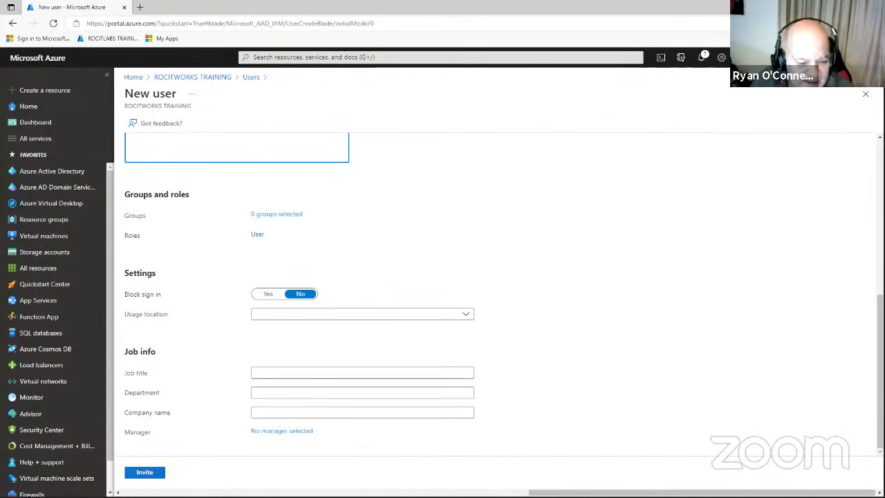
{"action": "left_click", "coordinate": [149, 472]}
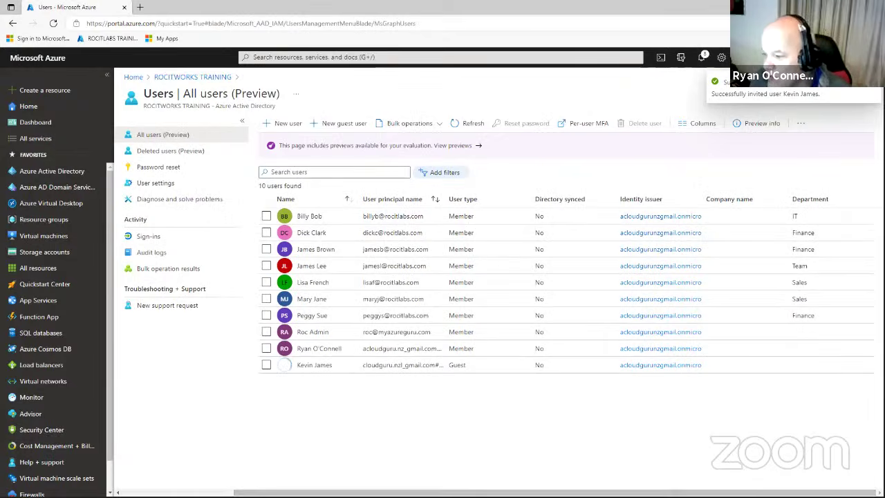
{"action": "key", "text": "alt+Tab"}
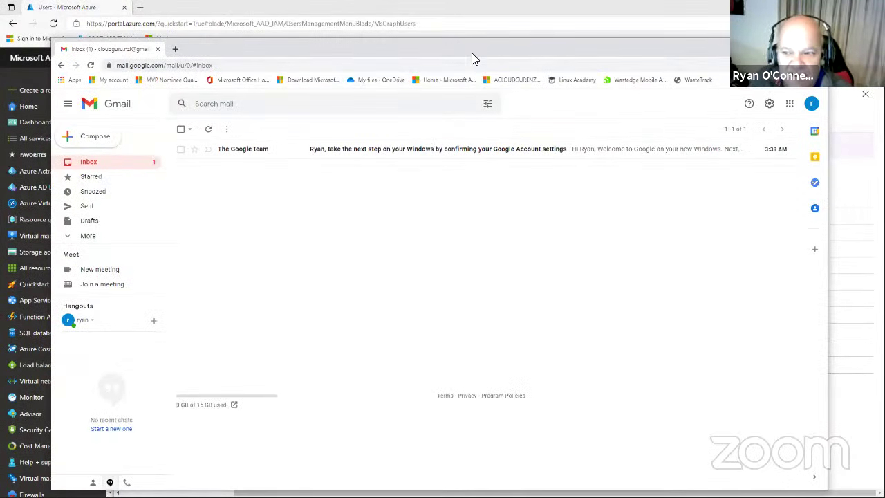
Refresh the inbox, delete the Google team message, and open the ROCITWORKS TRAINING invitation.
{"action": "left_click_drag", "start_coordinate": [471, 53], "coordinate": [470, 60]}
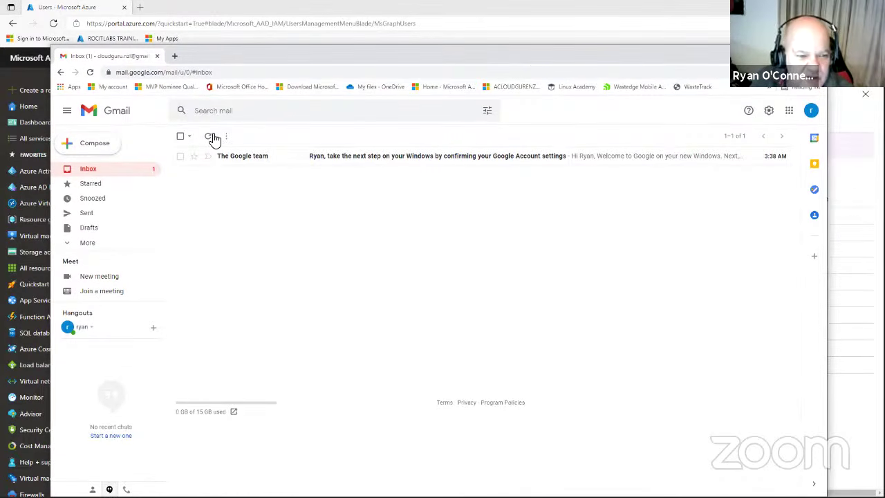
{"action": "left_click", "coordinate": [210, 137]}
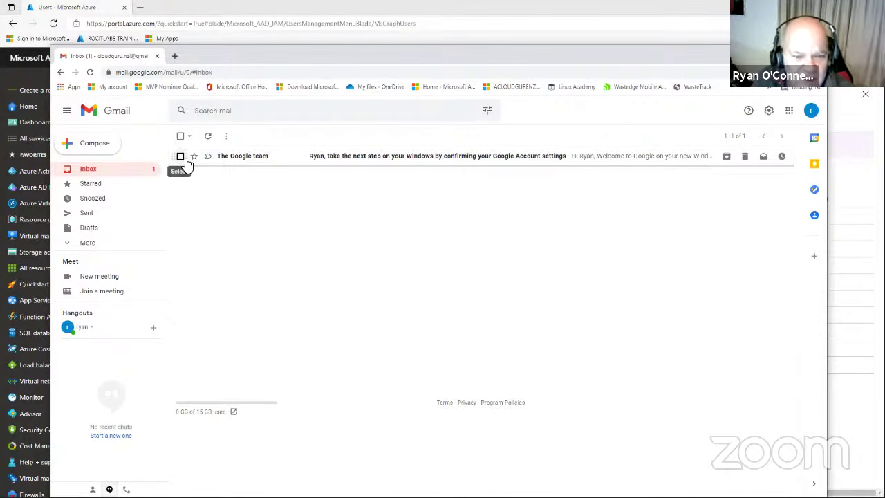
{"action": "left_click", "coordinate": [182, 157]}
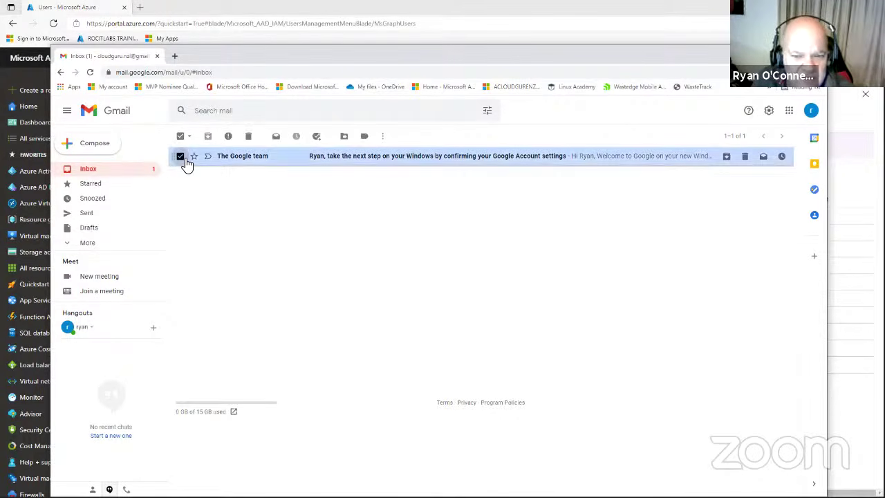
{"action": "left_click", "coordinate": [247, 136]}
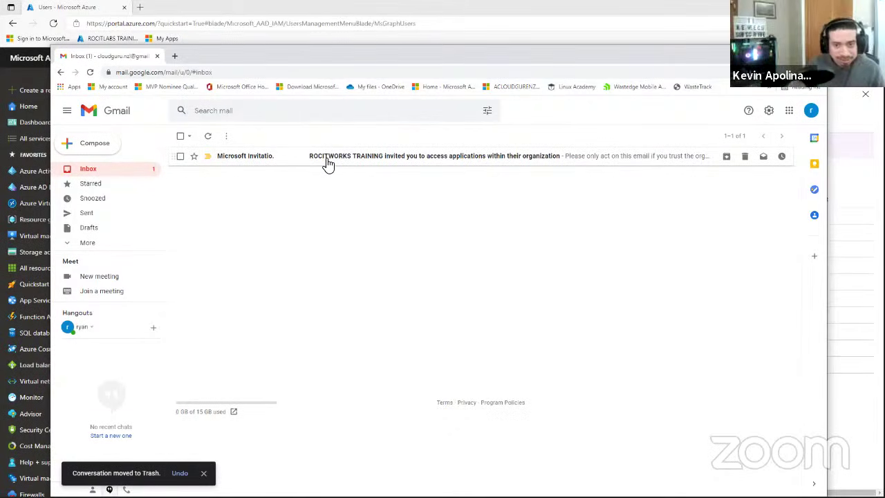
{"action": "left_click", "coordinate": [328, 162]}
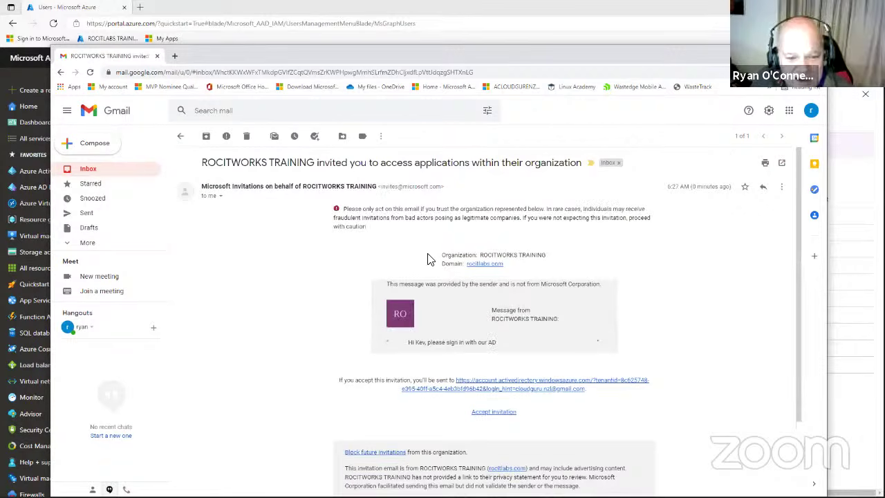
Review the invitation's subject and organization name, then accept the invitation.
{"action": "left_click_drag", "start_coordinate": [201, 163], "coordinate": [586, 168]}
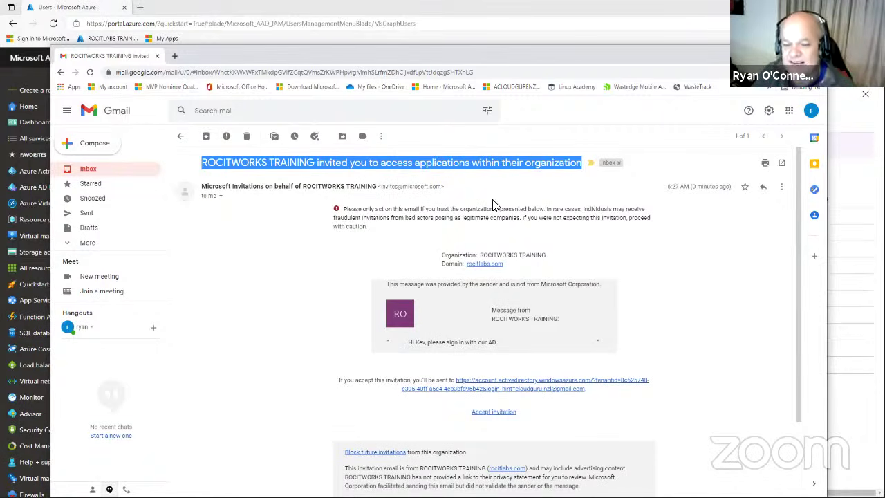
{"action": "scroll", "coordinate": [544, 206], "scroll_direction": "down", "scroll_amount": 1}
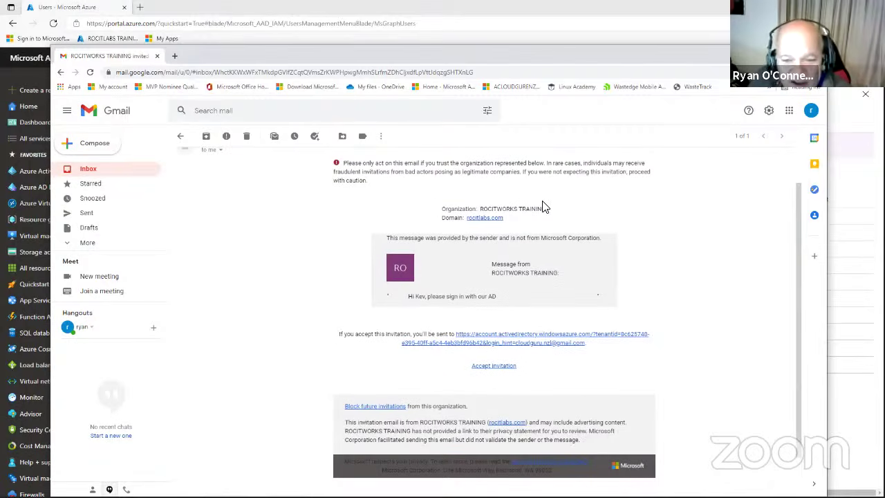
{"action": "left_click_drag", "start_coordinate": [545, 208], "coordinate": [488, 210]}
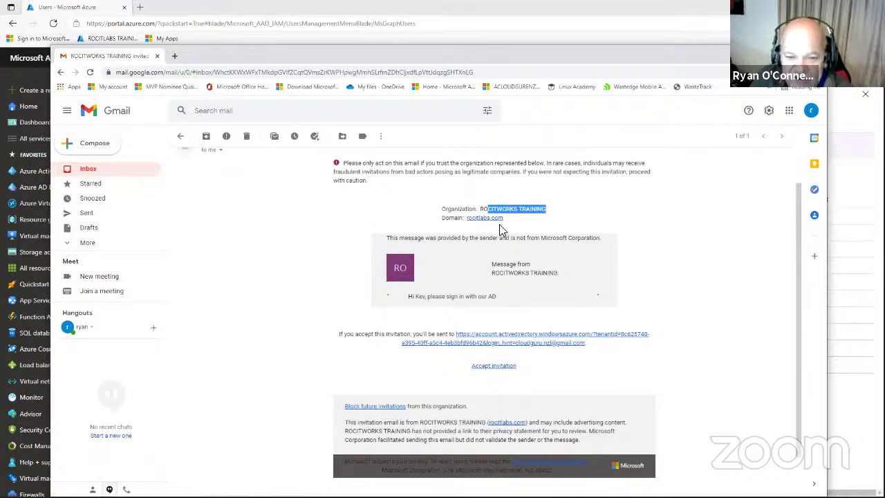
{"action": "scroll", "coordinate": [530, 231], "scroll_direction": "down", "scroll_amount": 1}
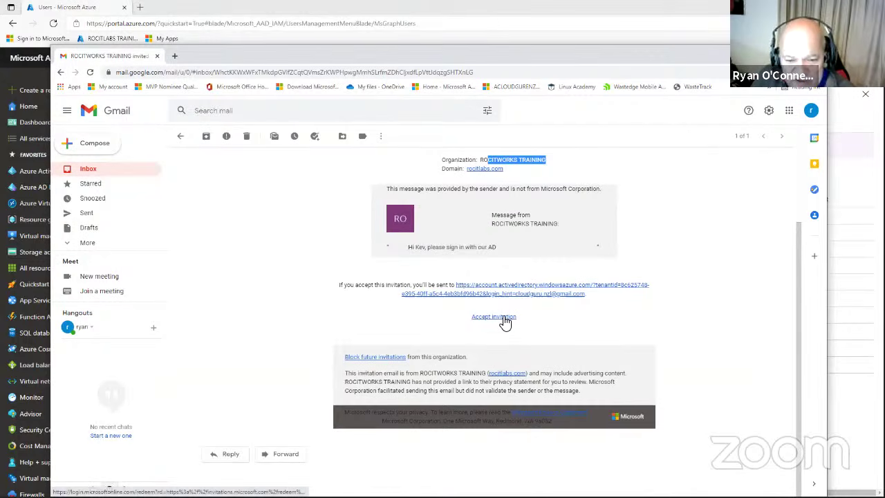
{"action": "left_click", "coordinate": [505, 320]}
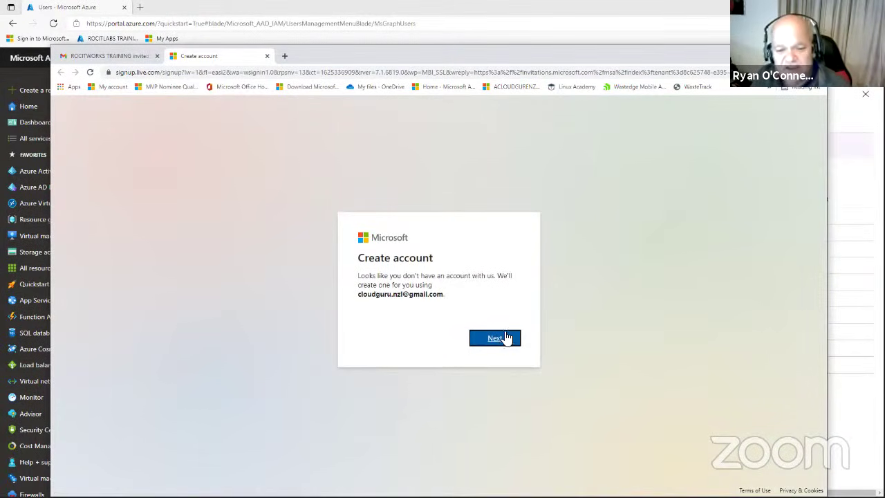
Create the Microsoft account with a new password up to email verification, then return to Gmail.
{"action": "left_click", "coordinate": [503, 341]}
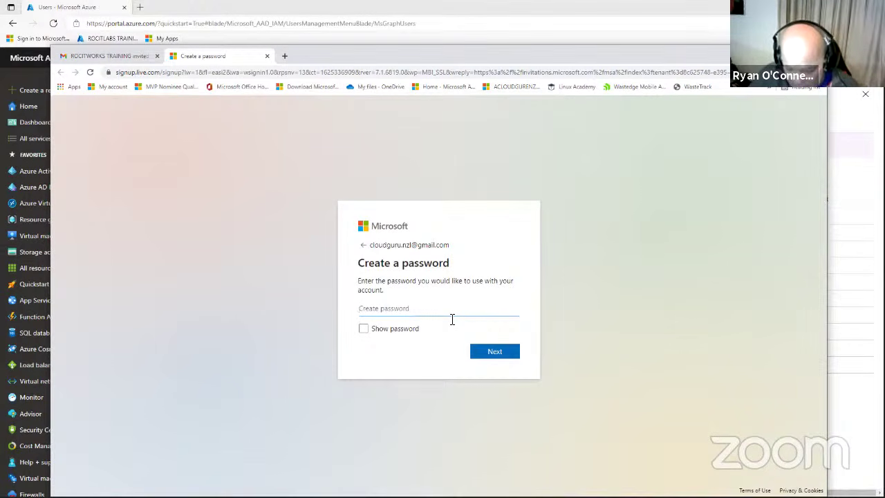
{"action": "type", "text": "P"}
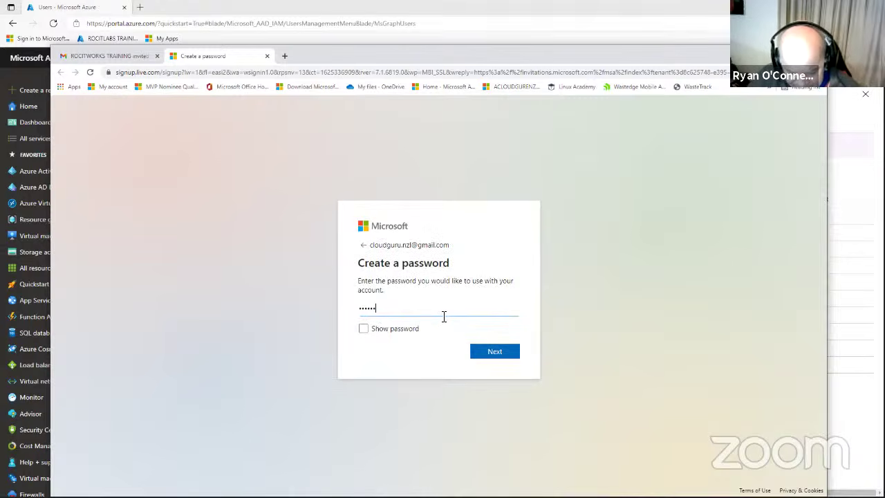
{"action": "type", "text": "••"}
{"action": "left_click", "coordinate": [490, 357]}
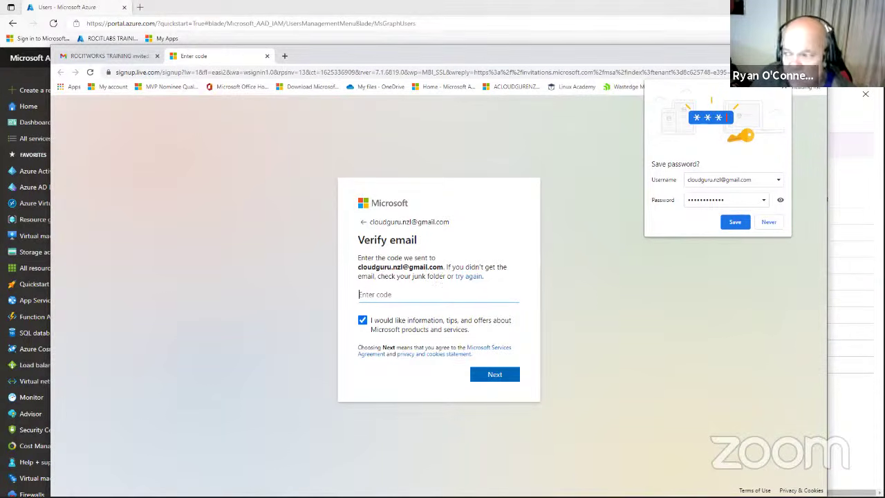
{"action": "key", "text": "alt+Tab"}
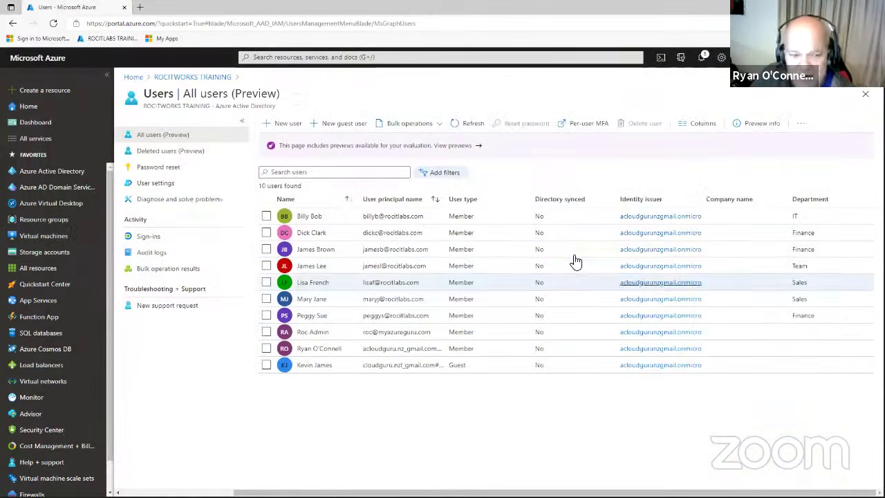
{"action": "key", "text": "alt+Tab"}
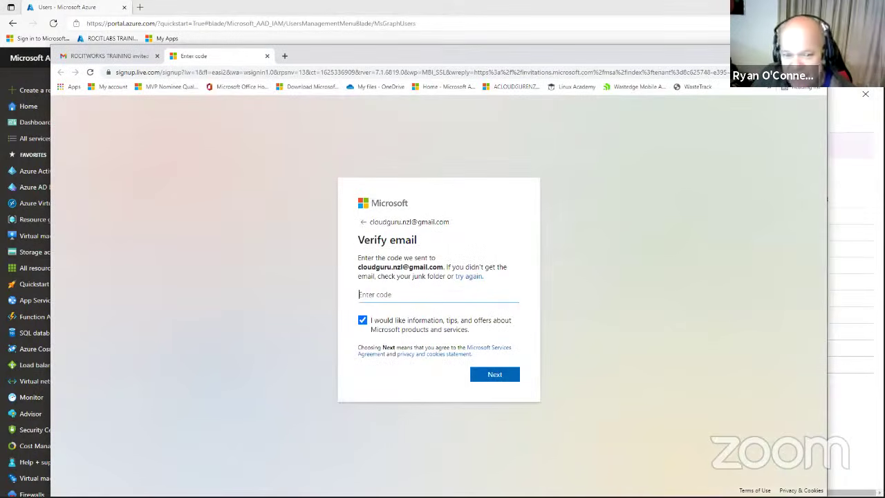
{"action": "left_click", "coordinate": [131, 58]}
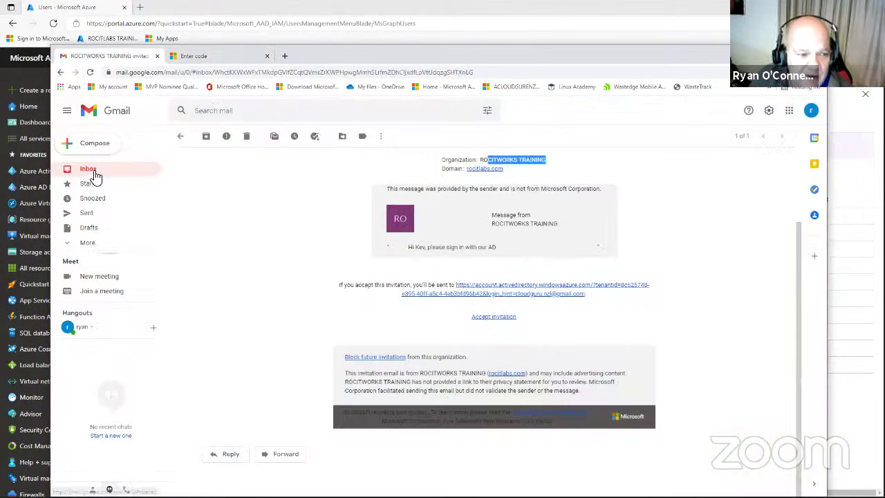
Open the 'Verify your email address' message and copy its security code.
{"action": "left_click", "coordinate": [94, 173]}
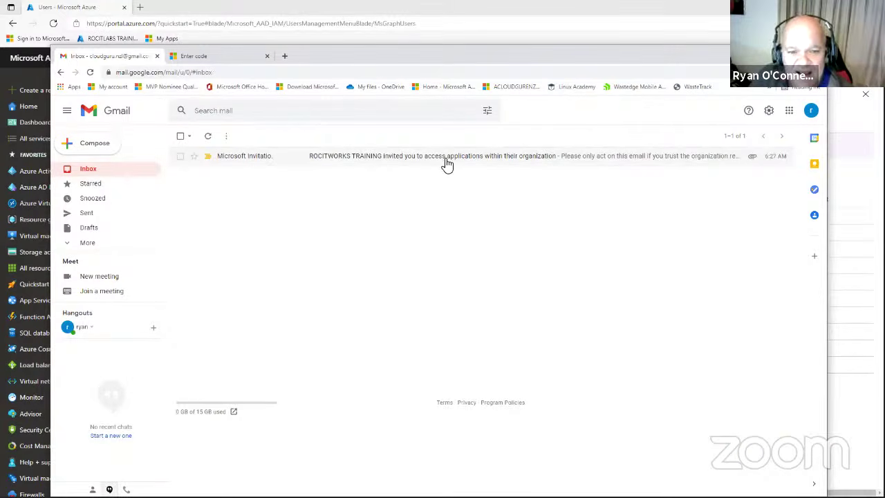
{"action": "left_click", "coordinate": [263, 158]}
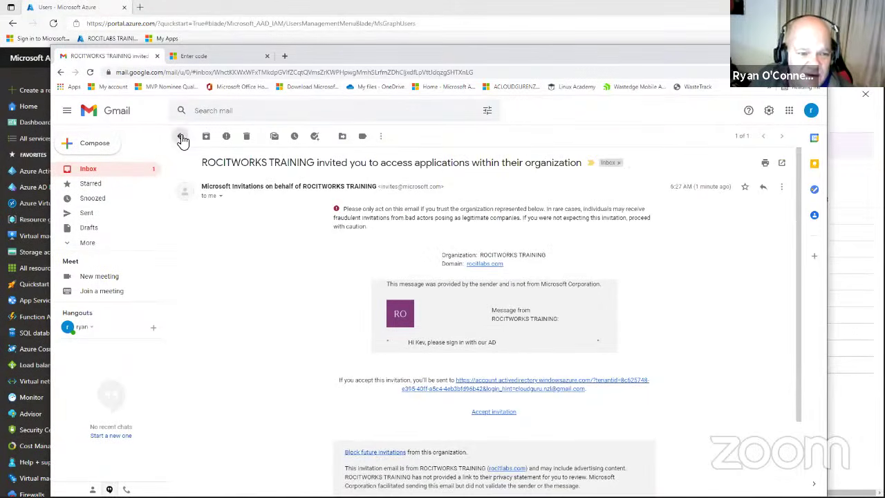
{"action": "left_click", "coordinate": [181, 136]}
{"action": "left_click", "coordinate": [312, 158]}
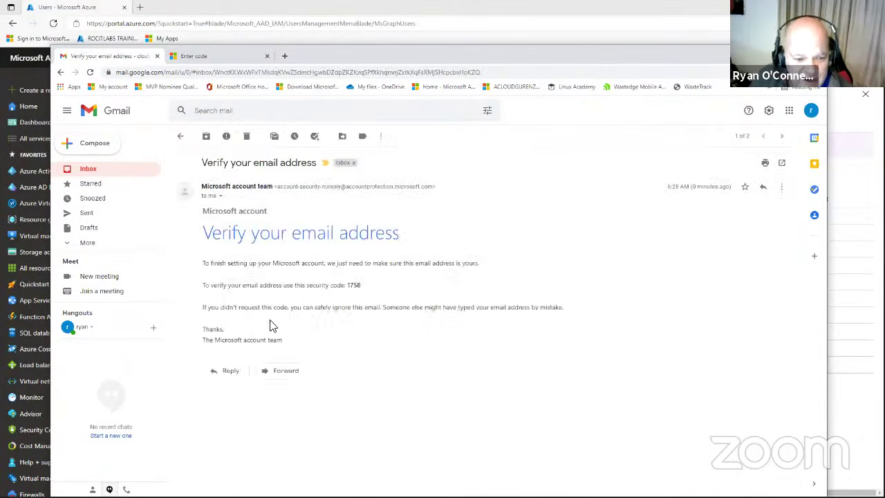
{"action": "left_click_drag", "start_coordinate": [202, 207], "coordinate": [355, 284]}
{"action": "left_click", "coordinate": [360, 289]}
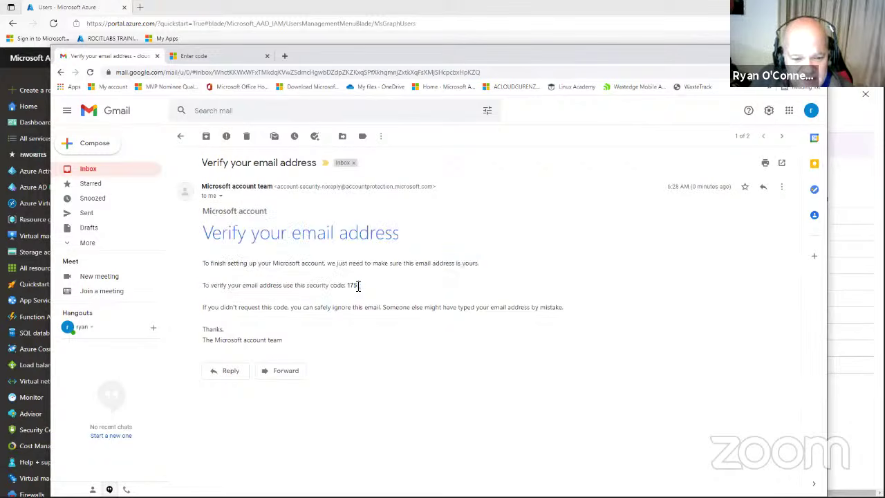
{"action": "right_click", "coordinate": [353, 286]}
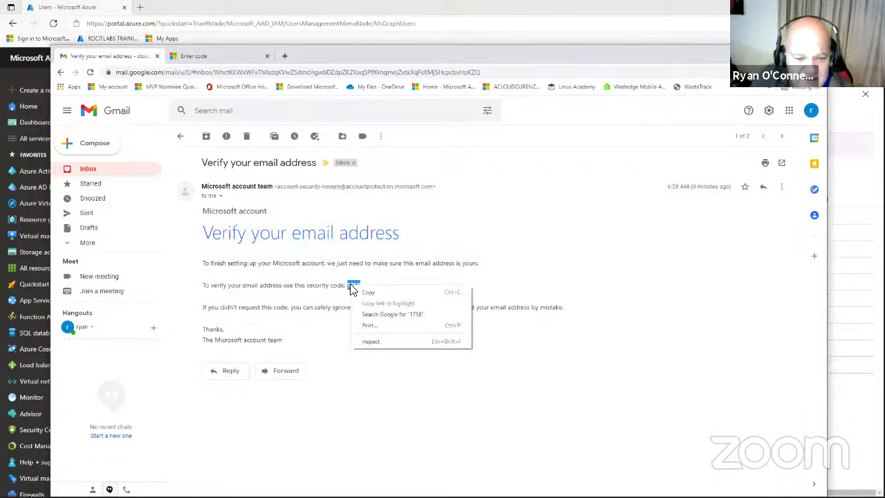
{"action": "left_click", "coordinate": [366, 292]}
Paste the security code, opt out of marketing offers, and solve the rotate-image robot puzzle.
{"action": "left_click", "coordinate": [229, 59]}
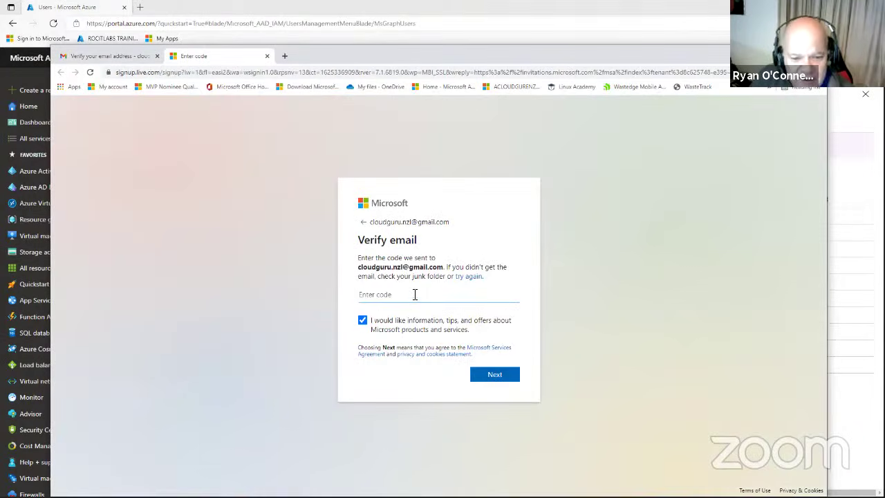
{"action": "right_click", "coordinate": [417, 297]}
{"action": "left_click", "coordinate": [440, 351]}
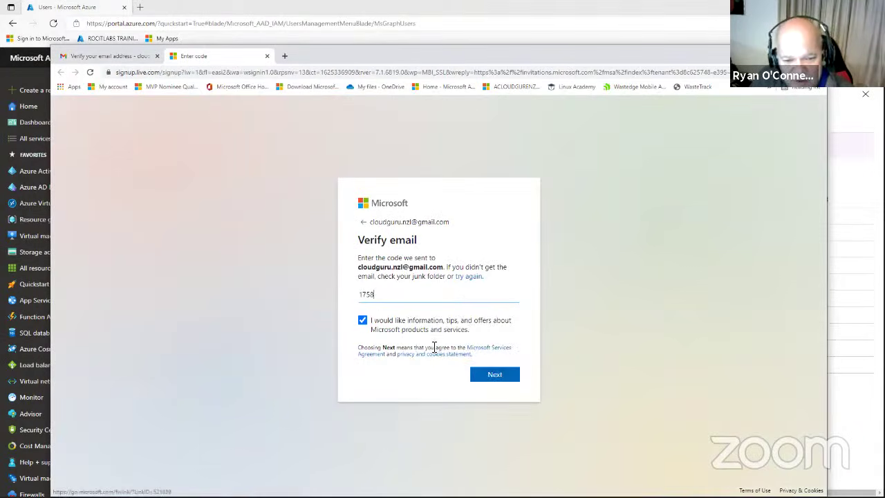
{"action": "left_click", "coordinate": [361, 321]}
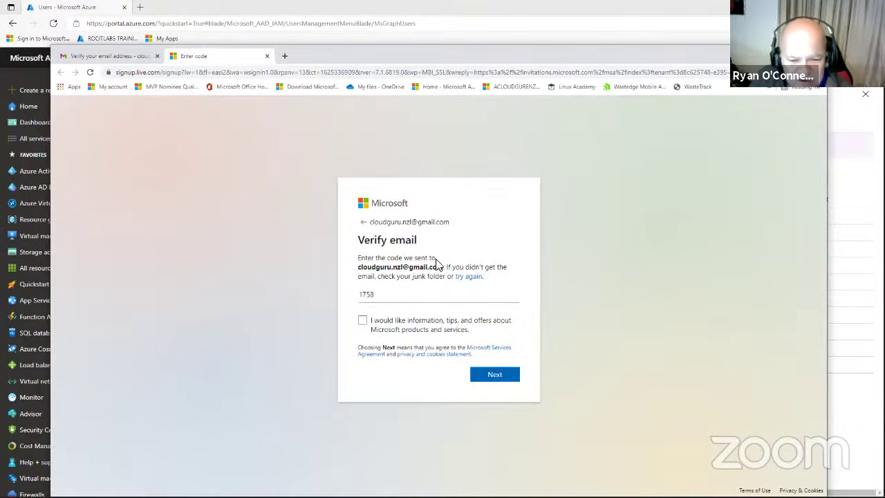
{"action": "left_click", "coordinate": [500, 375]}
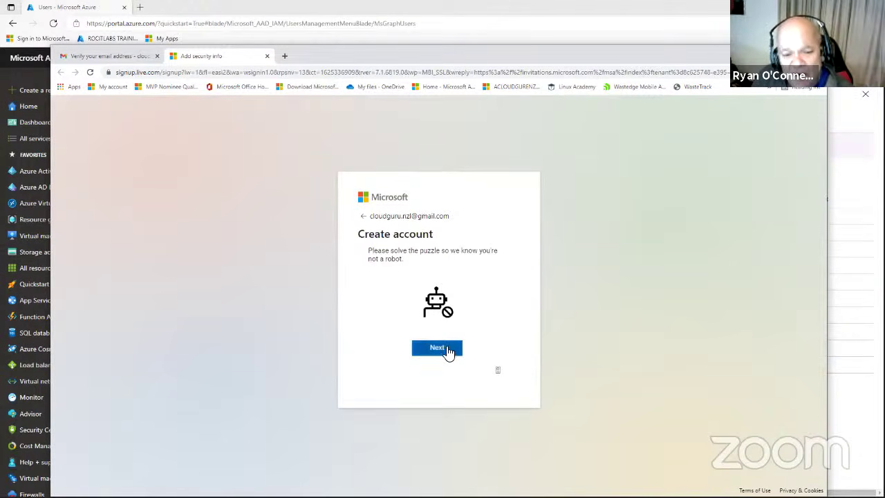
{"action": "left_click", "coordinate": [443, 348]}
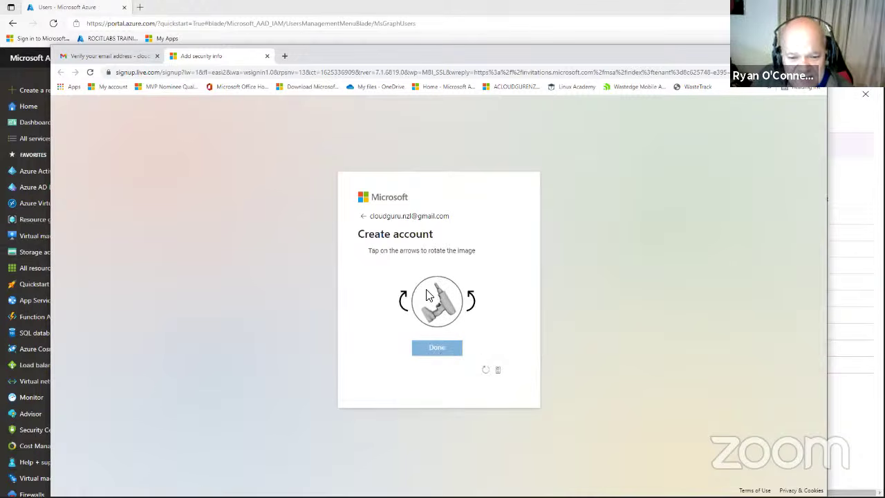
{"action": "left_click", "coordinate": [469, 300]}
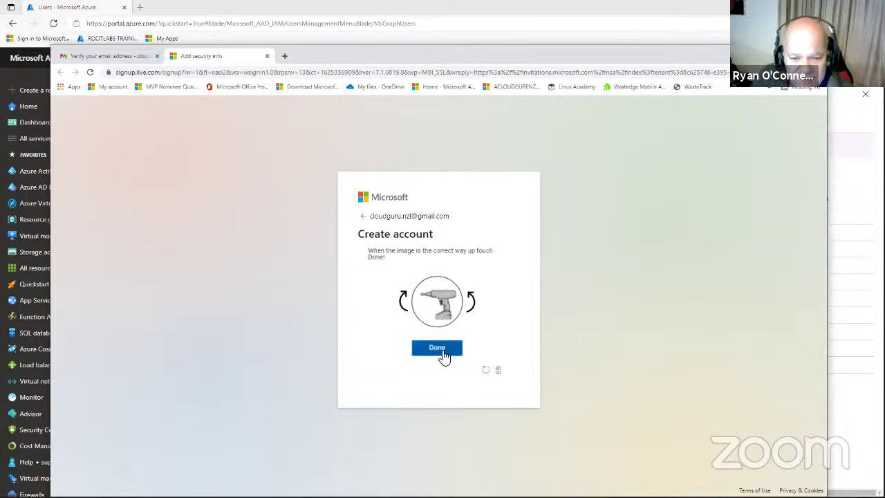
{"action": "left_click", "coordinate": [443, 353]}
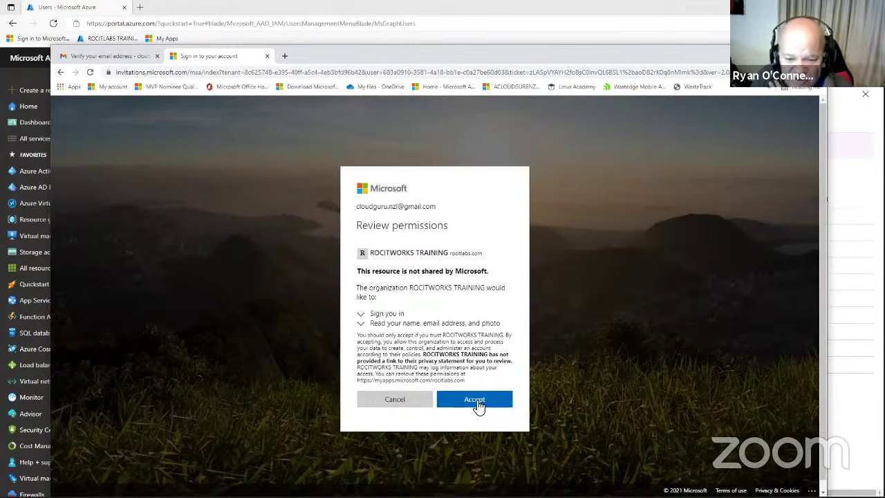
Accept ROCITWORKS TRAINING's permissions request to land on the empty My Apps portal.
{"action": "left_click", "coordinate": [483, 406]}
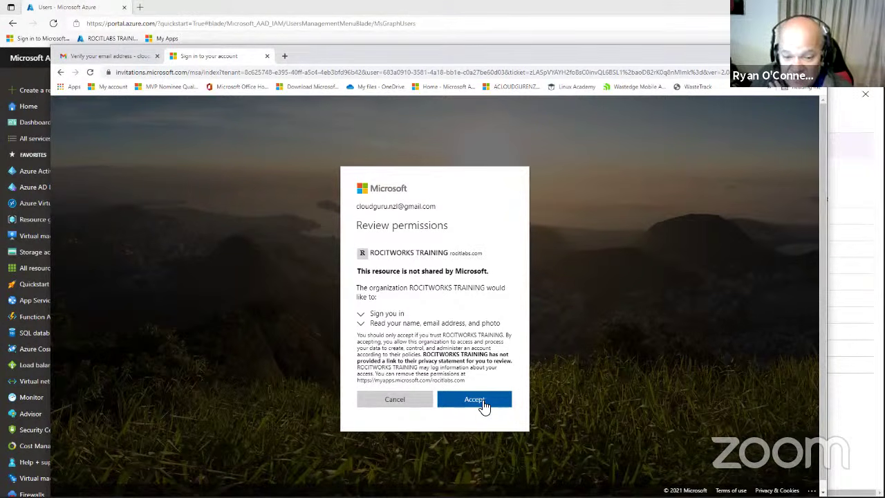
{"action": "left_click", "coordinate": [484, 404]}
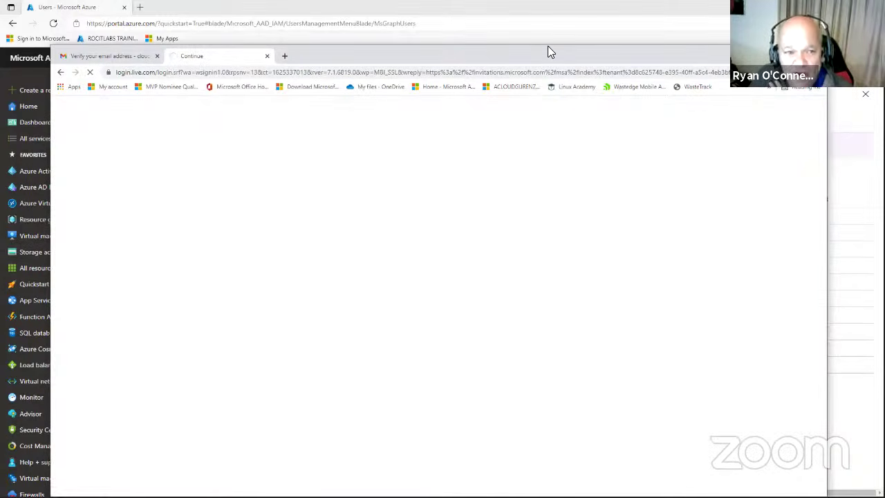
{"action": "left_click_drag", "start_coordinate": [548, 52], "coordinate": [548, 43]}
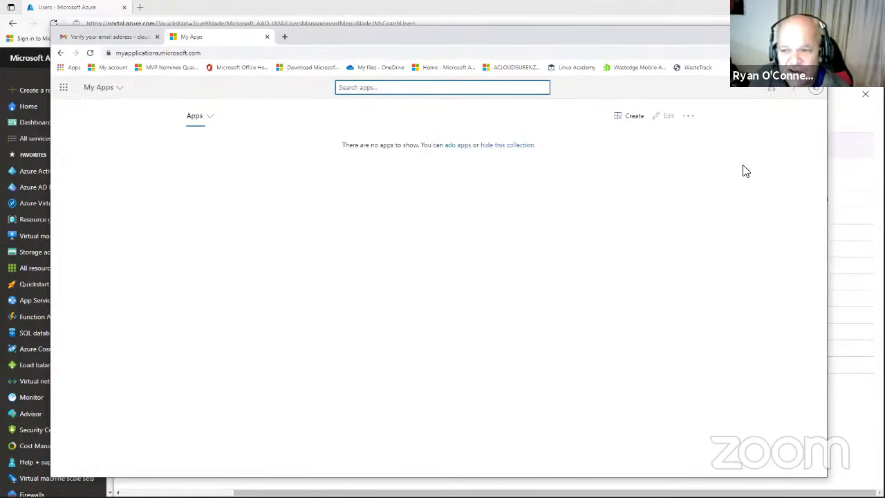
Browse the My Apps account menu and the empty Add apps panel, then return to Azure Users.
{"action": "left_click", "coordinate": [816, 93]}
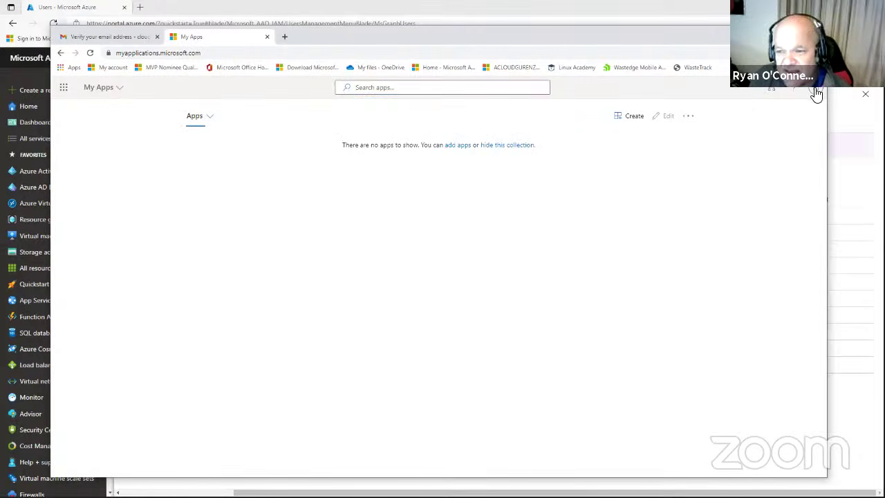
{"action": "left_click", "coordinate": [816, 93]}
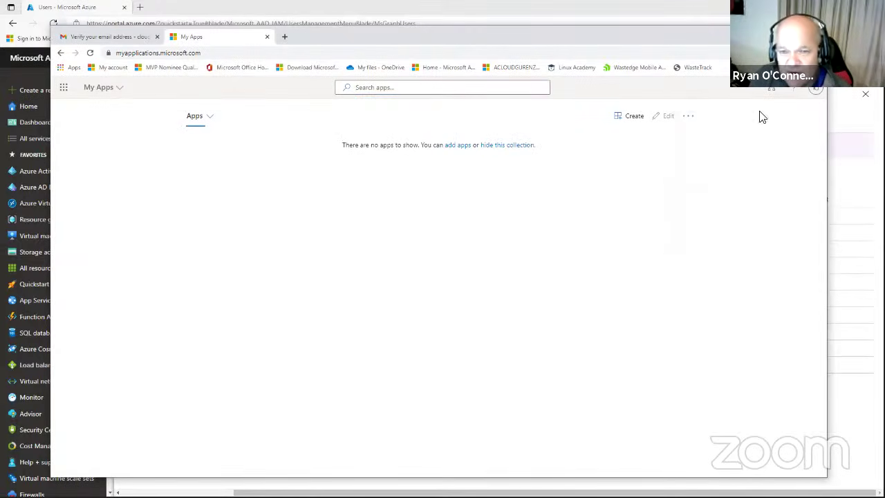
{"action": "left_click", "coordinate": [634, 122]}
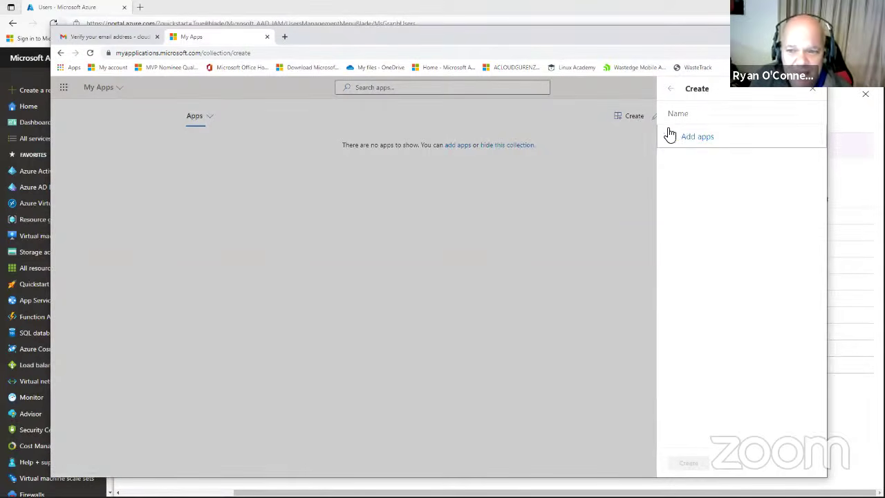
{"action": "left_click", "coordinate": [687, 142]}
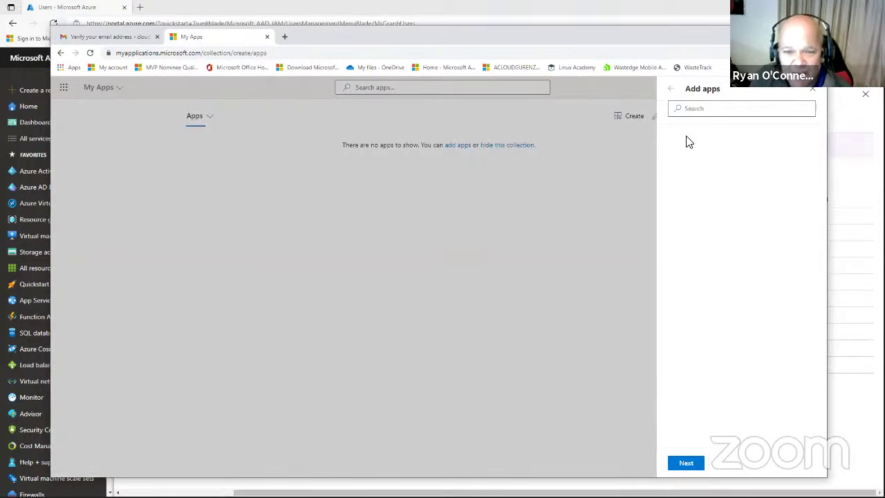
{"action": "left_click", "coordinate": [812, 90]}
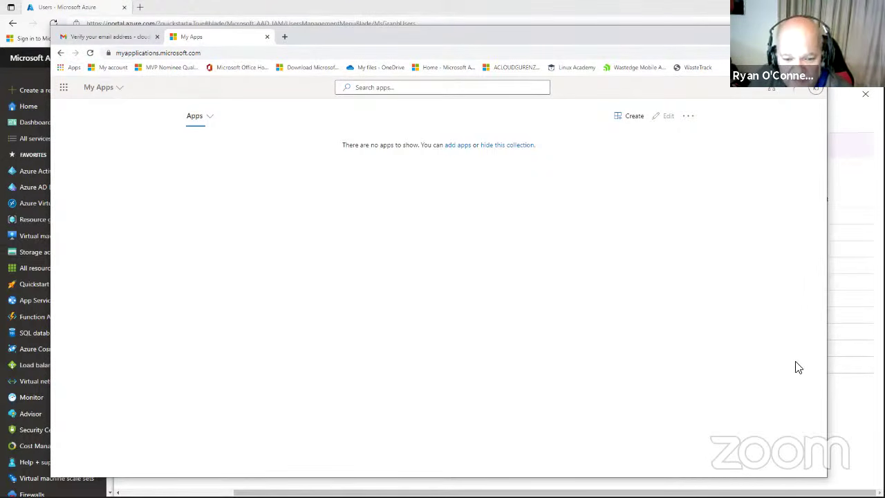
{"action": "left_click", "coordinate": [844, 398]}
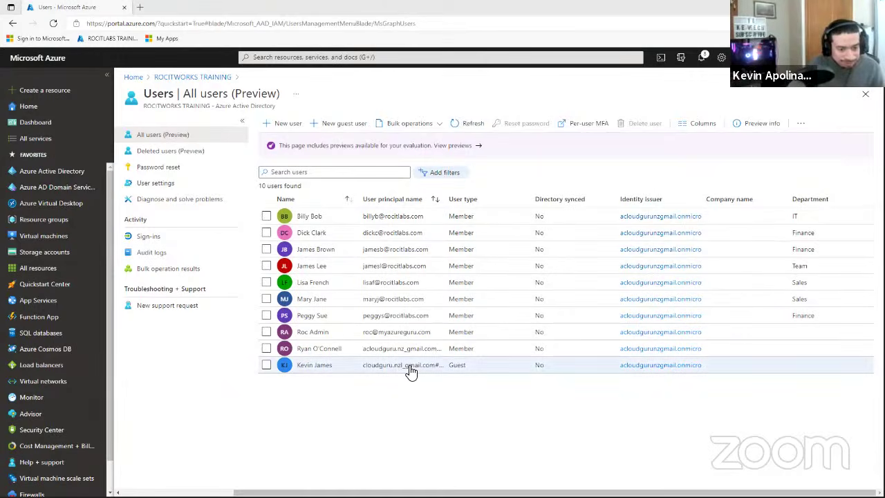
Open the guest user's profile and highlight User type 'Guest' and 'Invitation accepted: Yes'.
{"action": "left_click", "coordinate": [409, 370]}
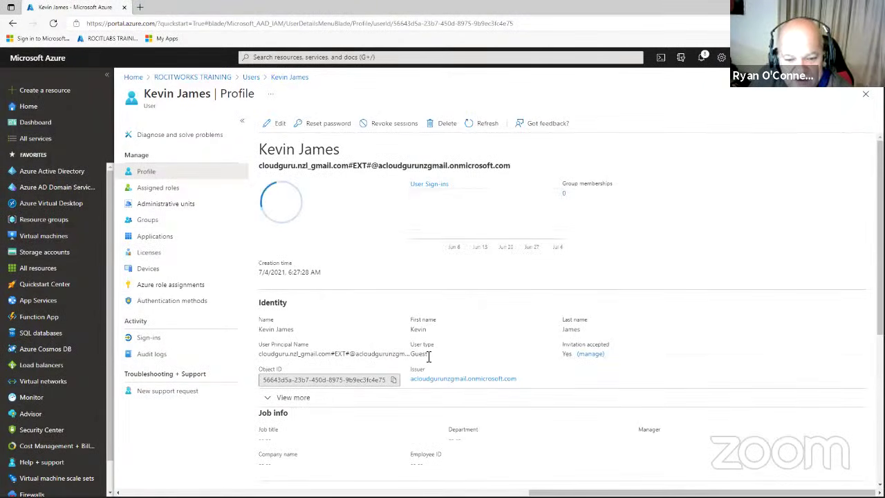
{"action": "left_click_drag", "start_coordinate": [428, 356], "coordinate": [413, 355]}
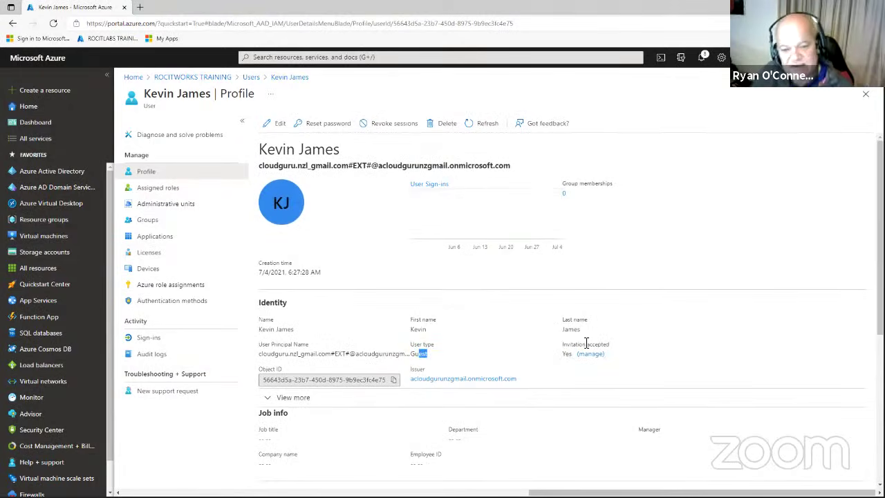
{"action": "left_click_drag", "start_coordinate": [427, 354], "coordinate": [415, 353]}
{"action": "left_click_drag", "start_coordinate": [259, 354], "coordinate": [571, 344]}
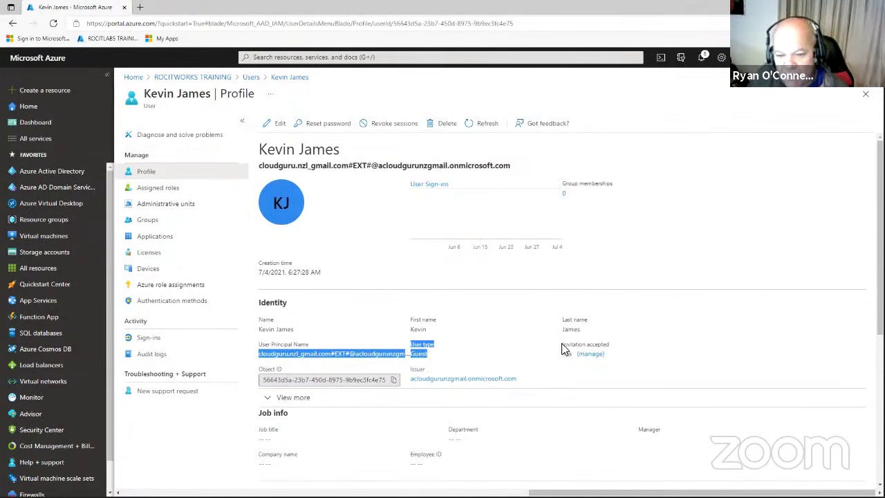
{"action": "left_click", "coordinate": [594, 346]}
{"action": "left_click_drag", "start_coordinate": [605, 346], "coordinate": [561, 350]}
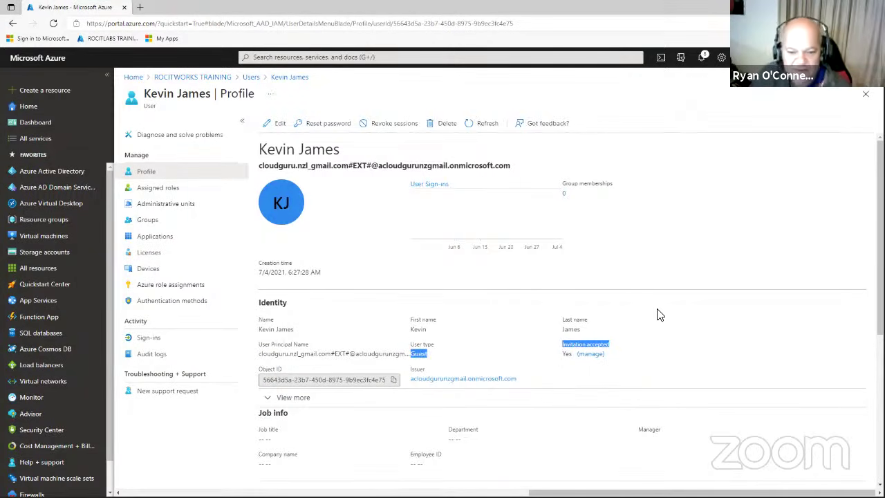
Scroll through the guest's profile to review the contact information.
{"action": "scroll", "coordinate": [659, 314], "scroll_direction": "down", "scroll_amount": 2}
{"action": "scroll", "coordinate": [659, 315], "scroll_direction": "down", "scroll_amount": 3}
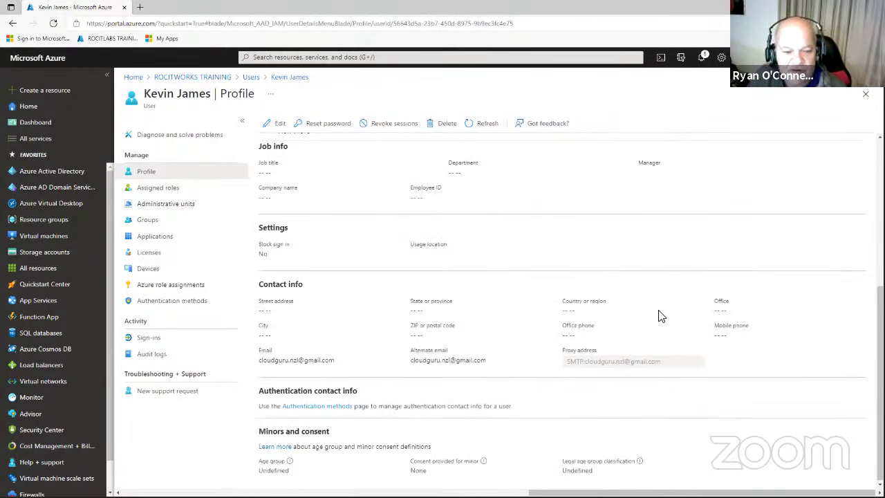
{"action": "scroll", "coordinate": [659, 316], "scroll_direction": "up", "scroll_amount": 5}
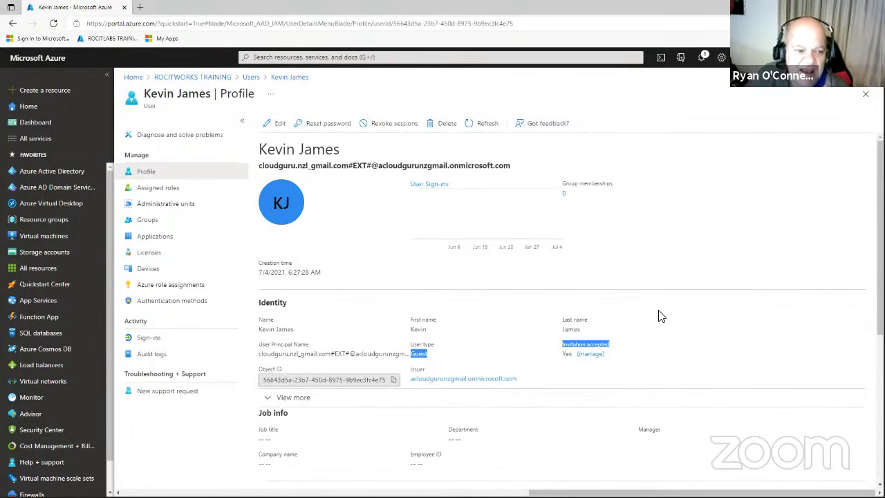
{"action": "scroll", "coordinate": [601, 233], "scroll_direction": "down", "scroll_amount": 2}
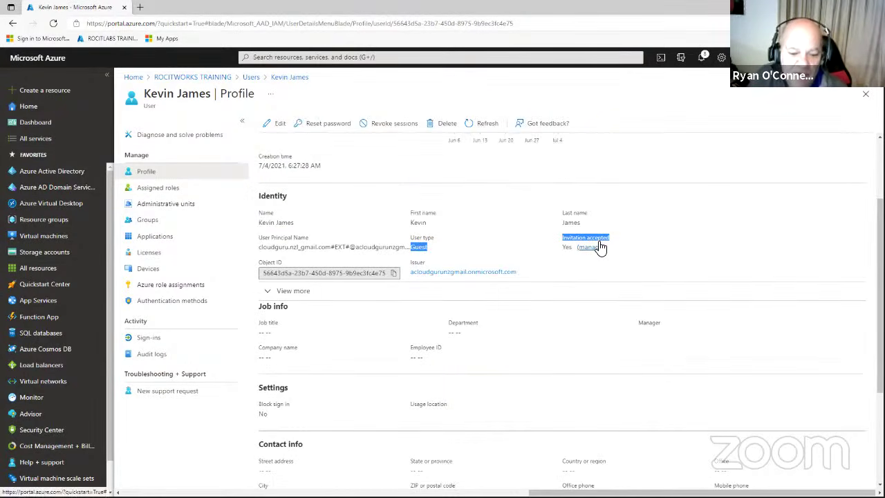
{"action": "scroll", "coordinate": [599, 247], "scroll_direction": "down", "scroll_amount": 2}
{"action": "scroll", "coordinate": [601, 248], "scroll_direction": "down", "scroll_amount": 1}
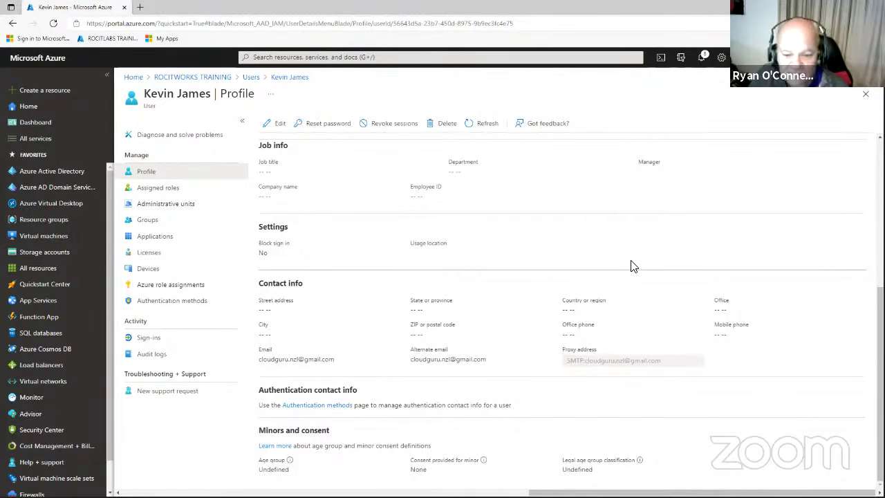
{"action": "scroll", "coordinate": [632, 264], "scroll_direction": "up", "scroll_amount": 3}
{"action": "scroll", "coordinate": [631, 264], "scroll_direction": "up", "scroll_amount": 2}
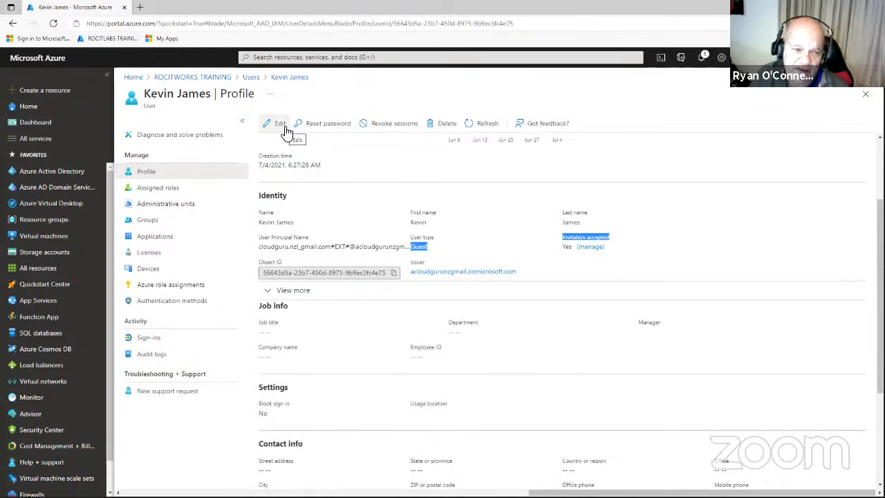
{"action": "left_click", "coordinate": [250, 78]}
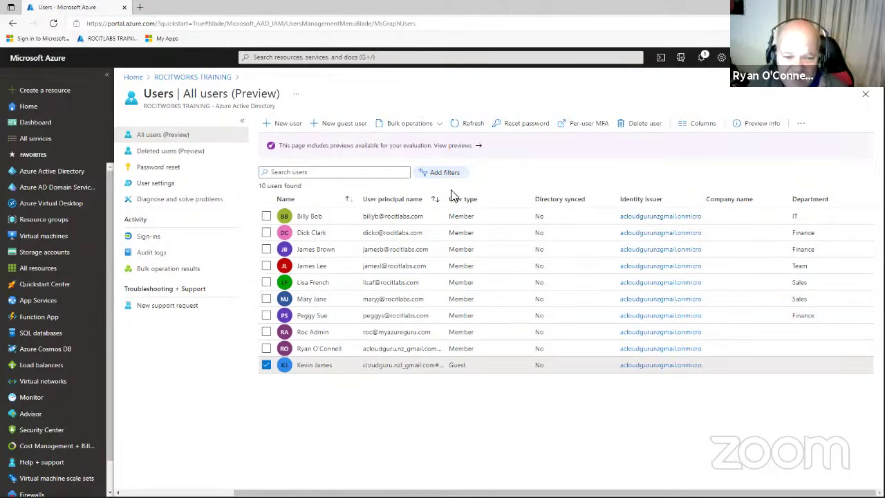
{"action": "left_click_drag", "start_coordinate": [442, 199], "coordinate": [478, 200]}
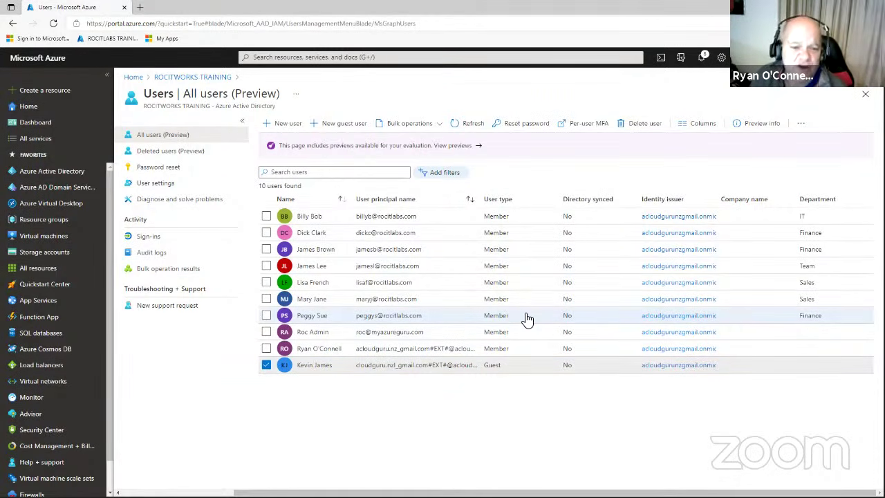
{"action": "left_click", "coordinate": [304, 216]}
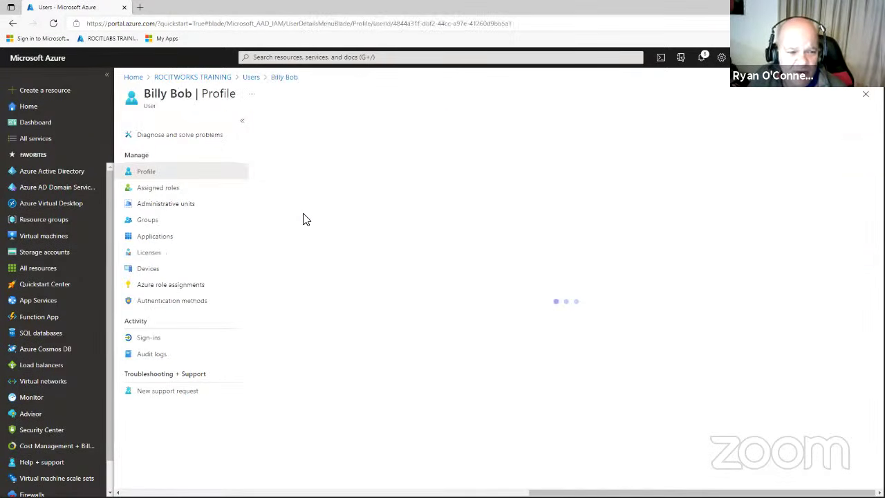
{"action": "left_click", "coordinate": [174, 191]}
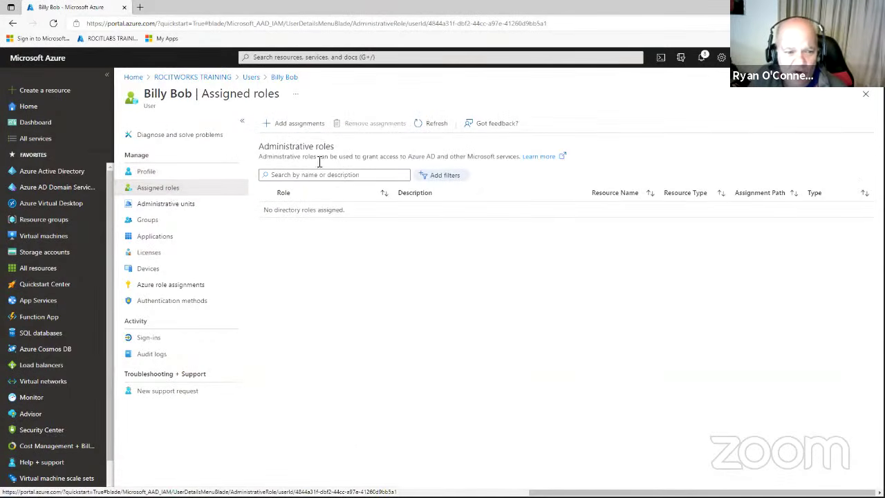
Add three role assignments for Billy Bob: Dynamics 365, Groups and Helpdesk administrator.
{"action": "left_click", "coordinate": [306, 132]}
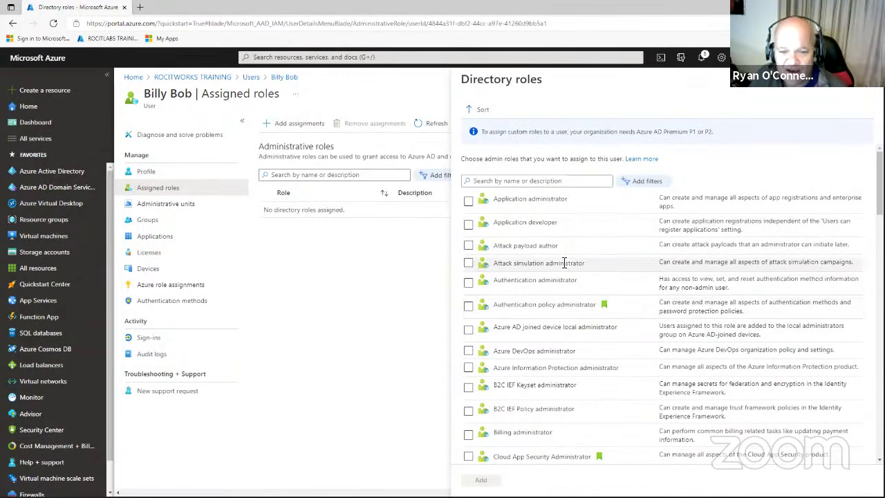
{"action": "scroll", "coordinate": [560, 266], "scroll_direction": "down", "scroll_amount": 3}
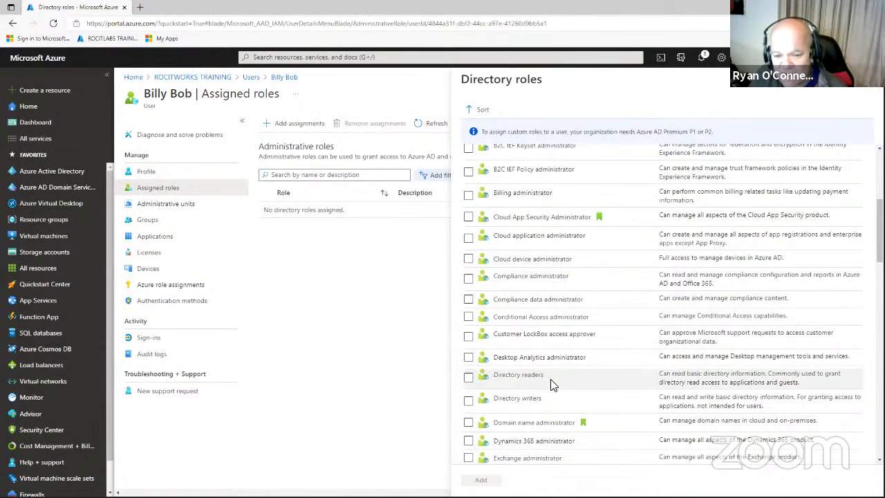
{"action": "scroll", "coordinate": [553, 385], "scroll_direction": "down", "scroll_amount": 3}
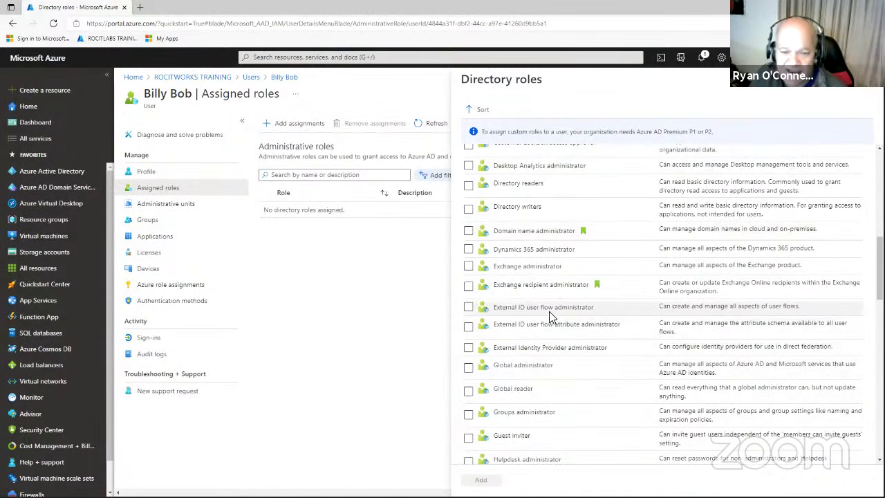
{"action": "left_click", "coordinate": [469, 250]}
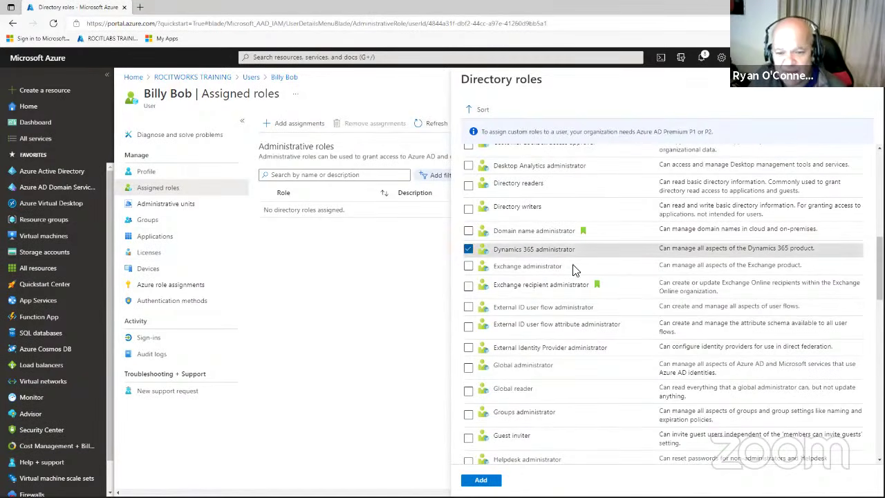
{"action": "left_click", "coordinate": [469, 415]}
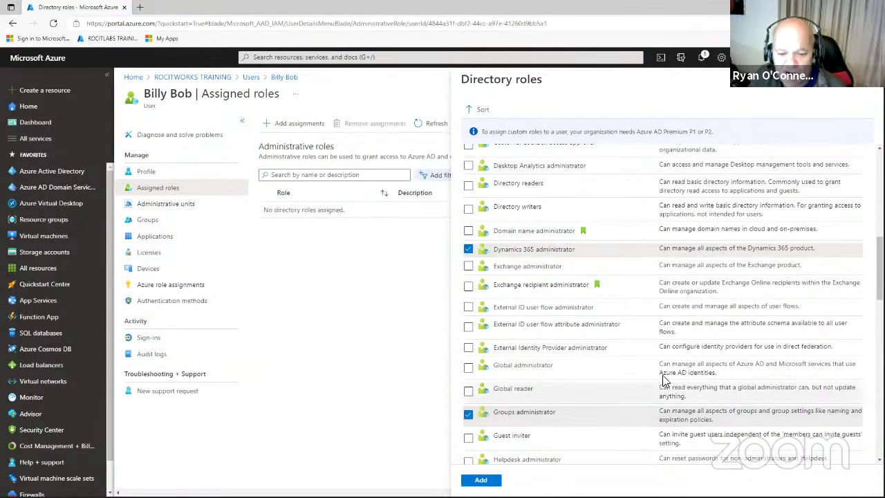
{"action": "scroll", "coordinate": [487, 289], "scroll_direction": "down", "scroll_amount": 2}
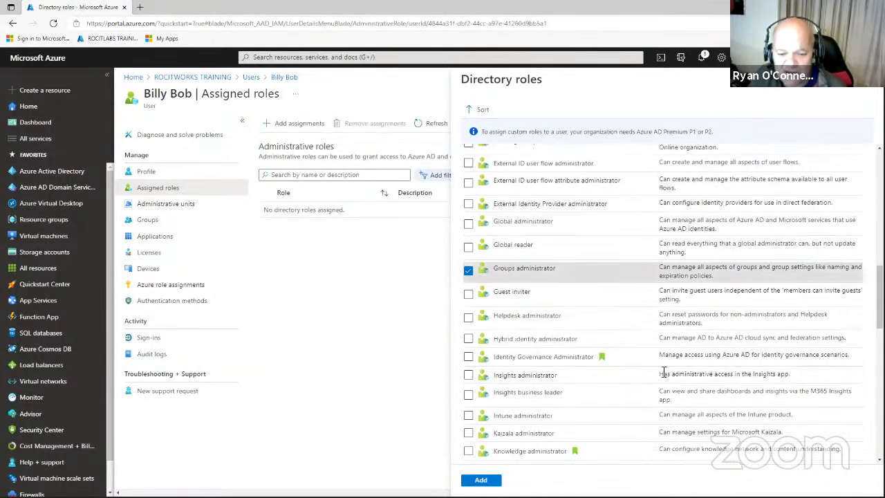
{"action": "left_click", "coordinate": [468, 317]}
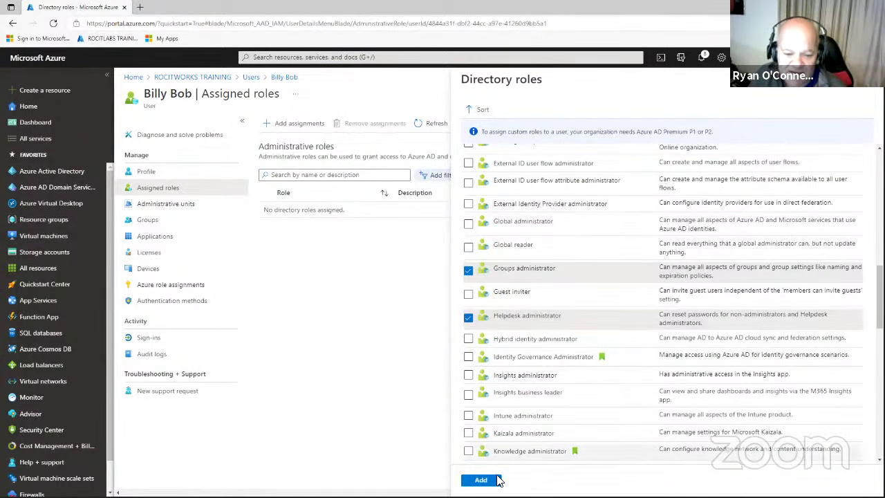
{"action": "left_click", "coordinate": [480, 480]}
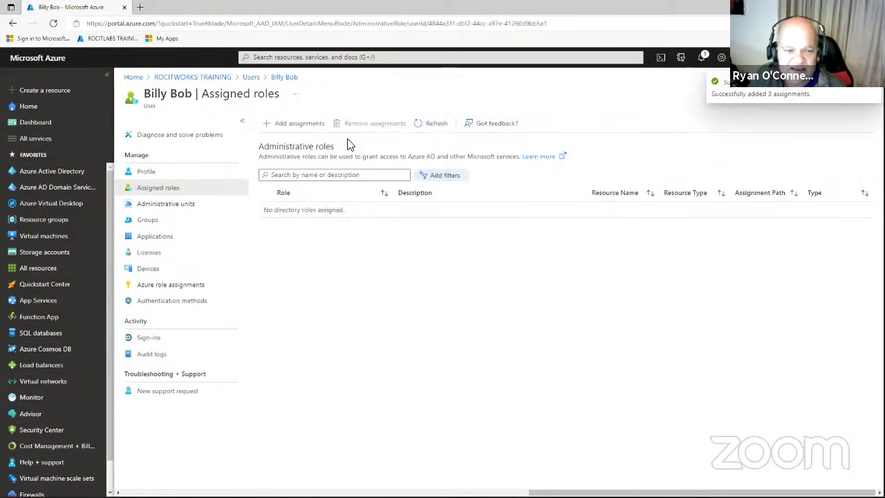
Add Billy Bob to the IT group, then view his Azure role assignments (none listed).
{"action": "left_click", "coordinate": [151, 221]}
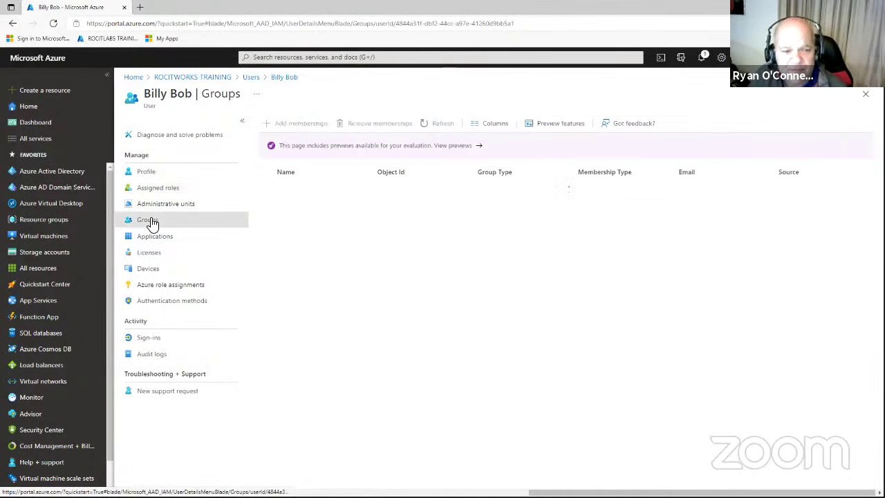
{"action": "left_click", "coordinate": [302, 131]}
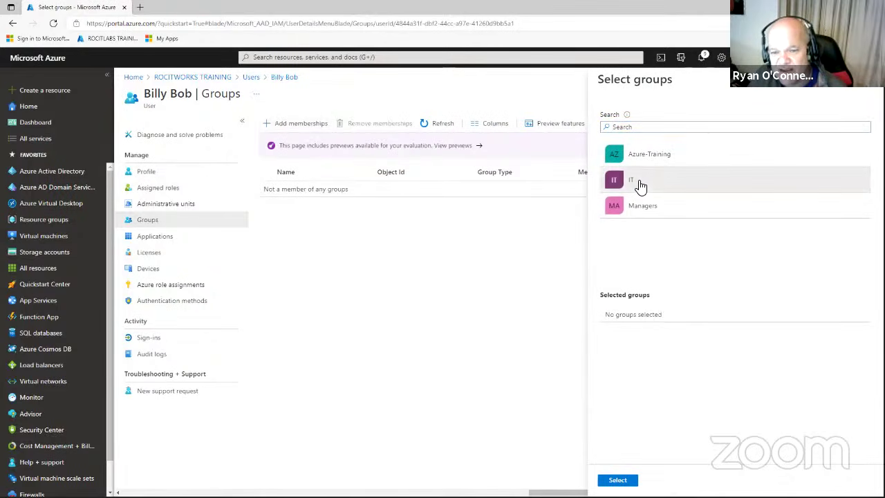
{"action": "left_click", "coordinate": [640, 184]}
{"action": "left_click", "coordinate": [617, 480]}
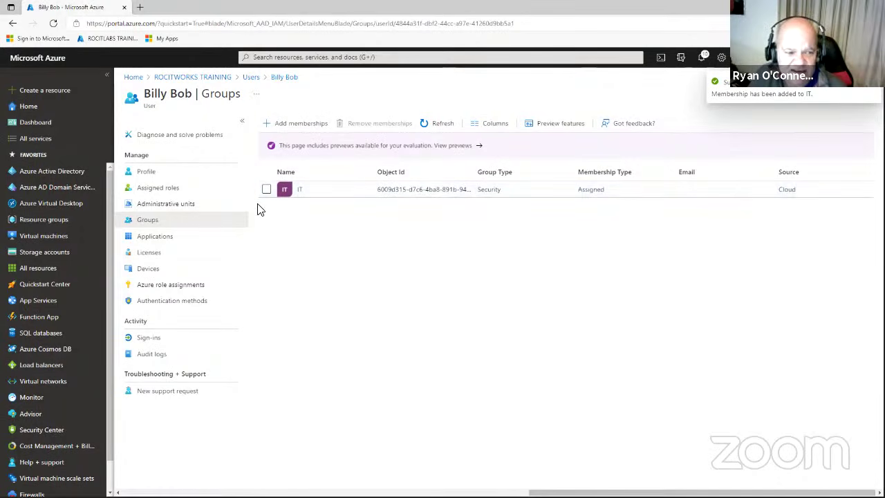
{"action": "left_click", "coordinate": [181, 286]}
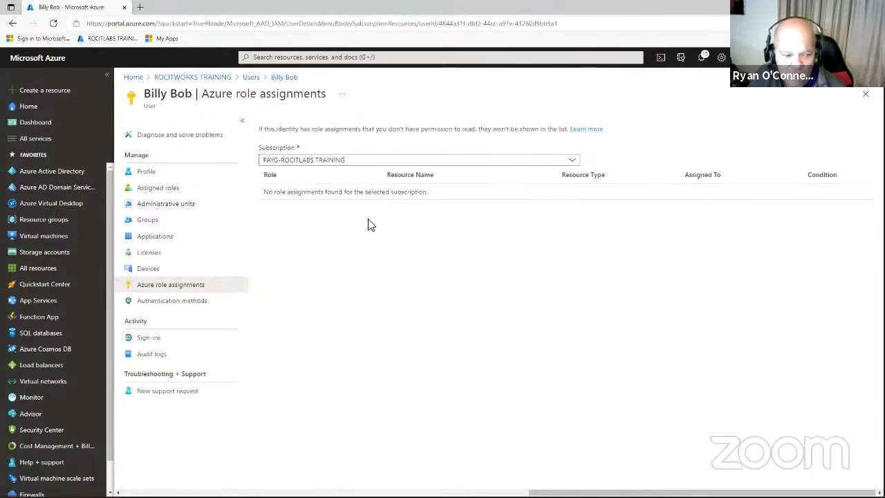
Save Billy Bob's autofilled authentication contact e-mail and require him to re-register MFA.
{"action": "left_click", "coordinate": [187, 308]}
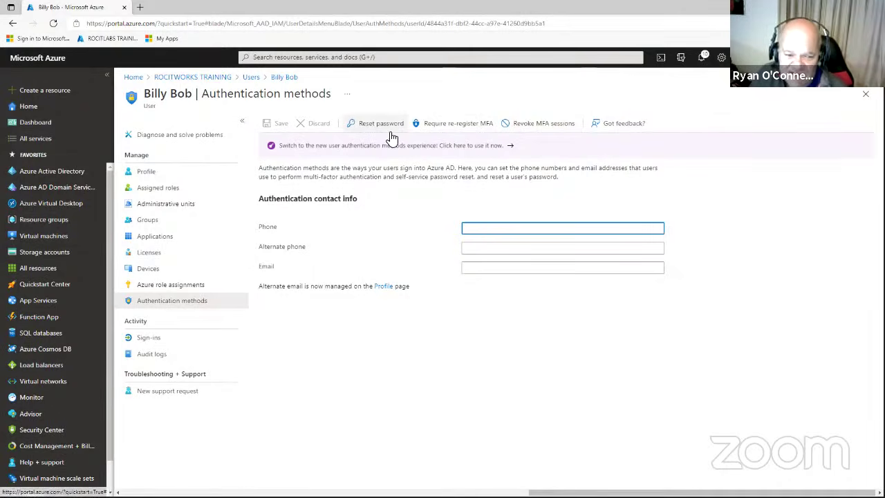
{"action": "left_click", "coordinate": [502, 247]}
{"action": "left_click", "coordinate": [503, 269]}
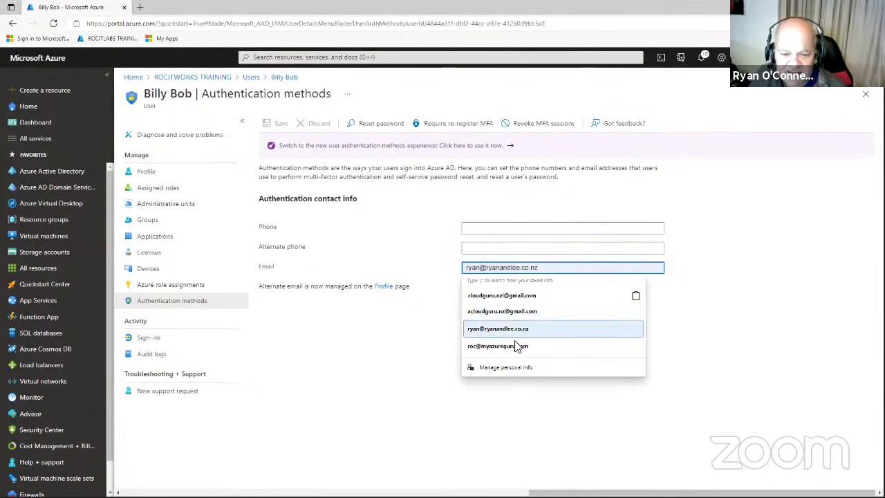
{"action": "left_click", "coordinate": [519, 296]}
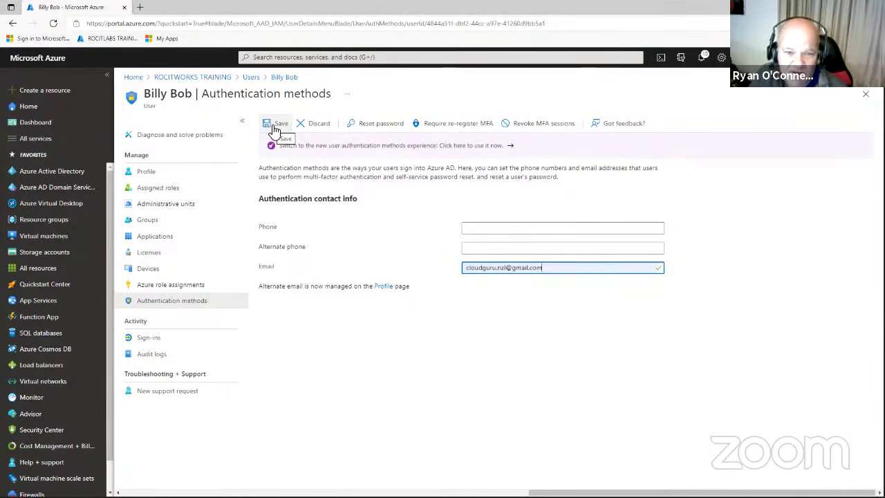
{"action": "left_click", "coordinate": [275, 127]}
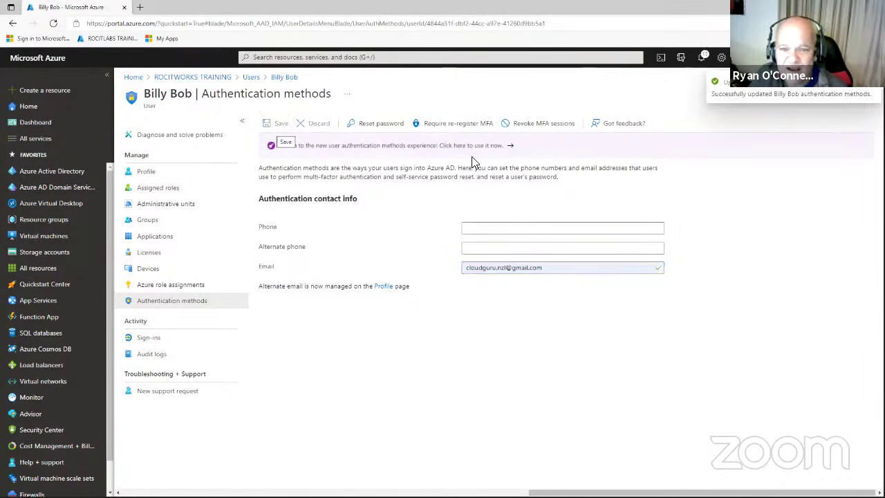
{"action": "left_click", "coordinate": [458, 128]}
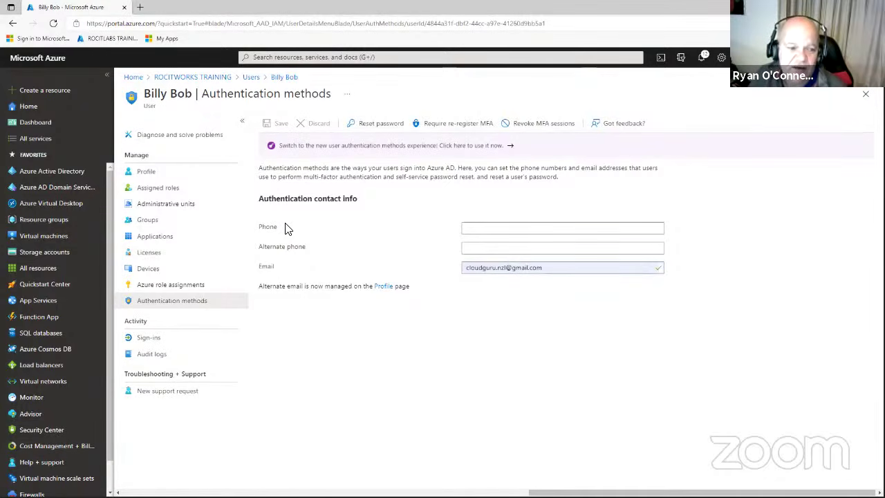
Review Billy Bob's group memberships and refresh his device list.
{"action": "left_click", "coordinate": [154, 224]}
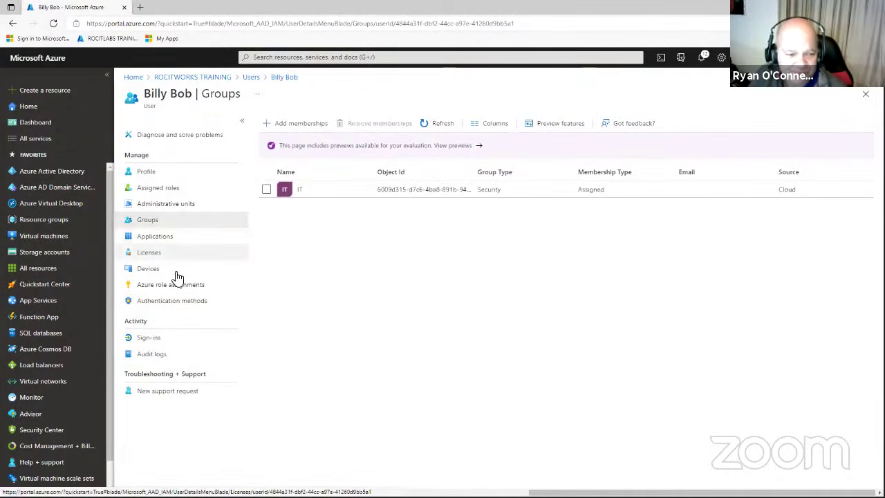
{"action": "left_click", "coordinate": [154, 273]}
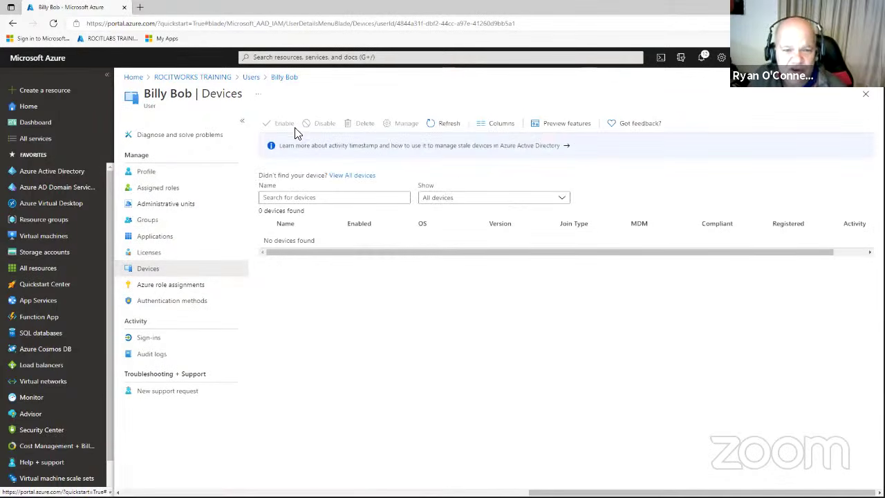
{"action": "left_click", "coordinate": [442, 127]}
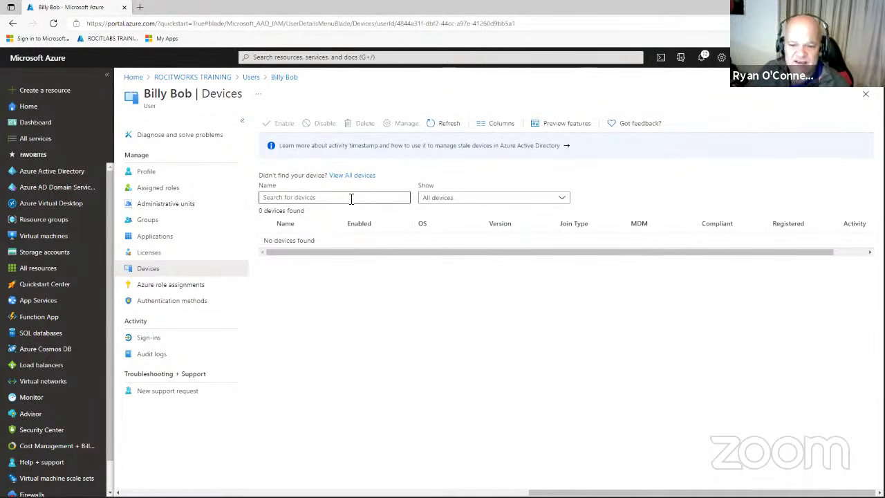
{"action": "left_click_drag", "start_coordinate": [650, 226], "coordinate": [628, 223]}
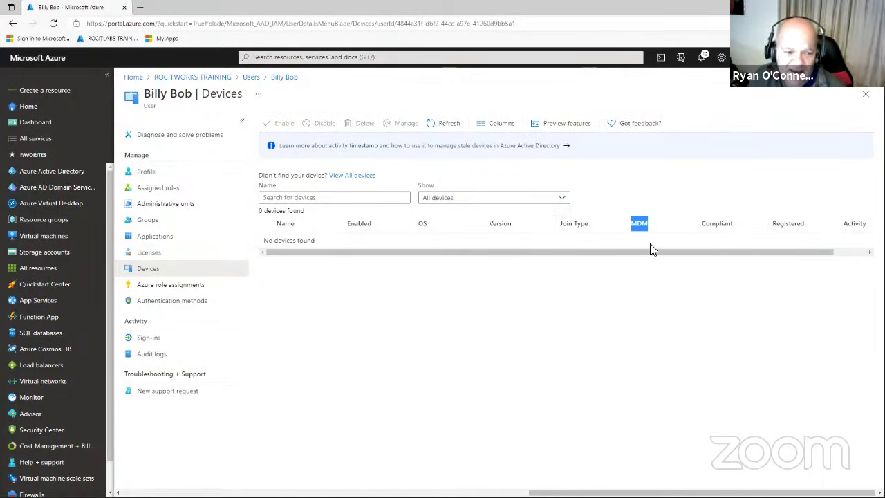
Check his administrative units, dismiss the empty assign picker, and return to the directory Overview.
{"action": "left_click", "coordinate": [184, 207]}
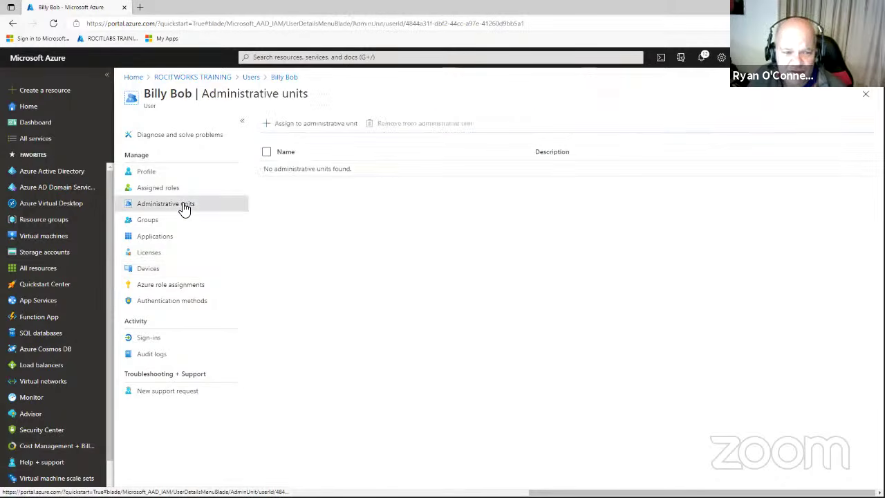
{"action": "left_click", "coordinate": [290, 128]}
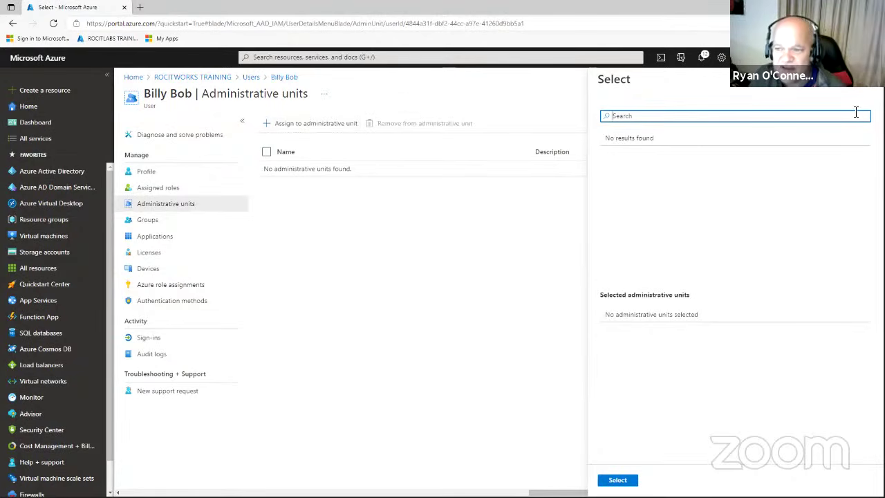
{"action": "left_click", "coordinate": [474, 187]}
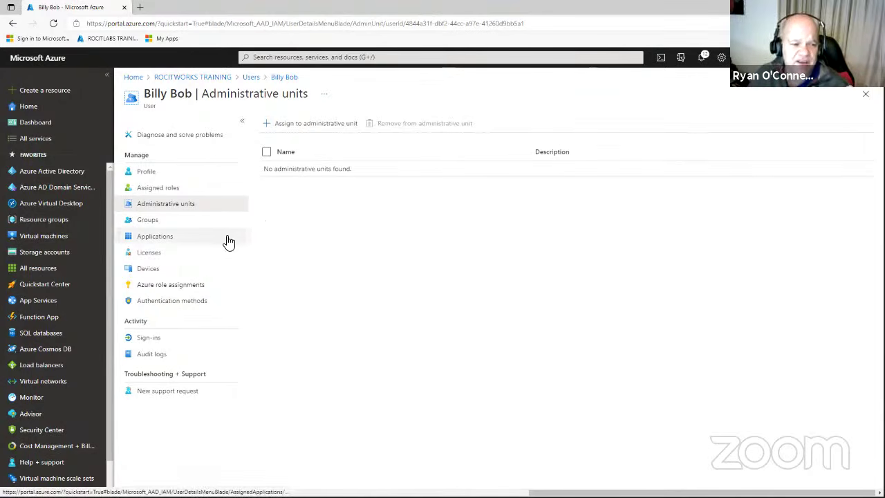
{"action": "left_click", "coordinate": [76, 173]}
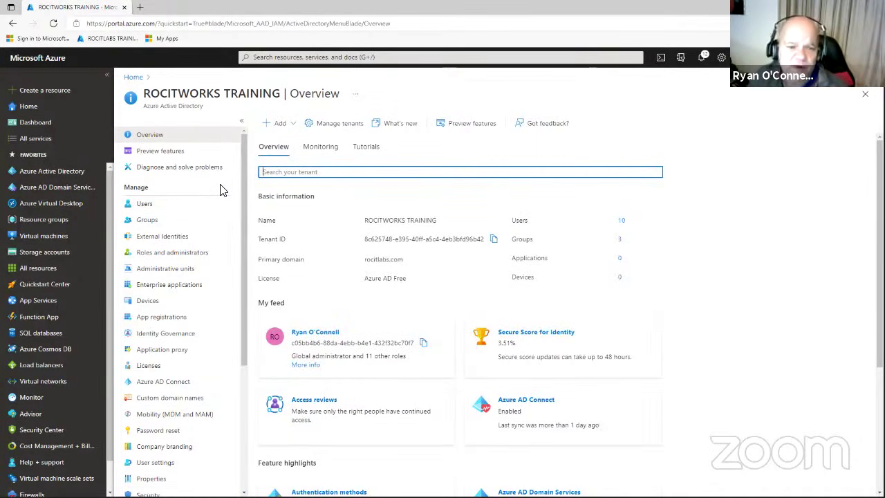
Open Users under Manage to list the directory's 10 users.
{"action": "left_click", "coordinate": [145, 203]}
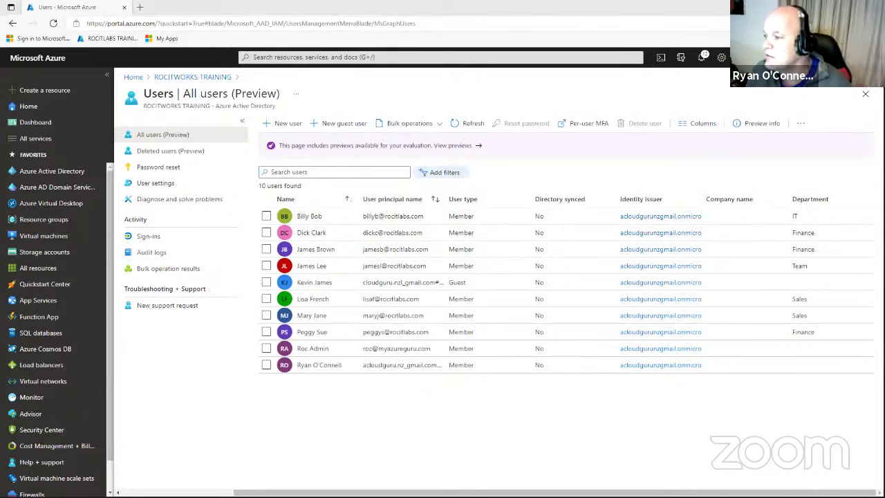
Glance at the PowerShell command notes in Notepad, then switch back to the All users list.
{"action": "key", "text": "alt+Tab"}
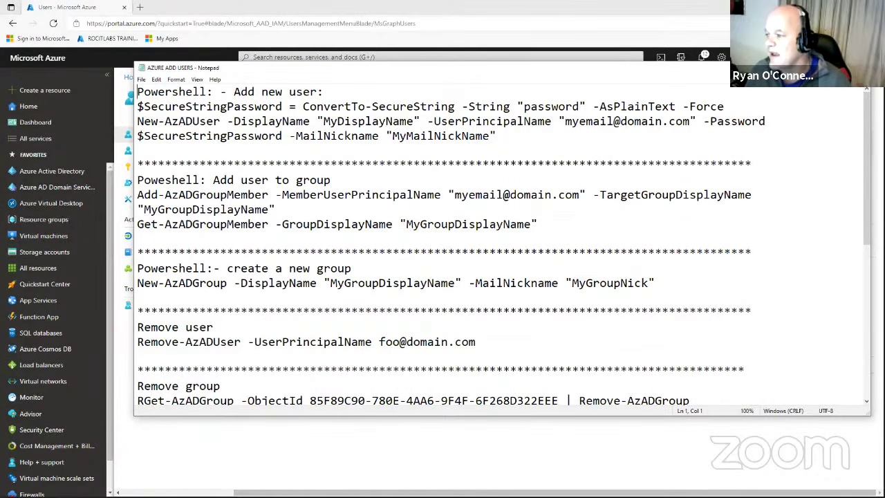
{"action": "key", "text": "alt+Tab"}
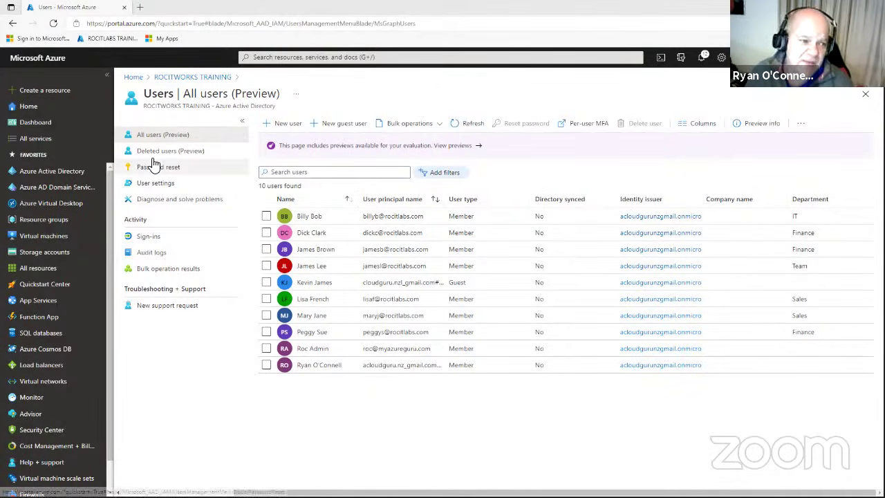
Open All services, choose the All category and scroll through the full service catalogue.
{"action": "left_click", "coordinate": [34, 144]}
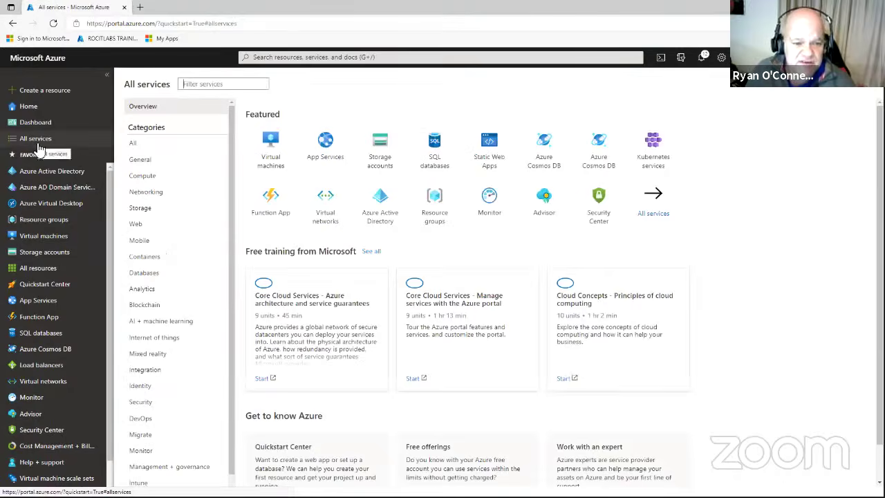
{"action": "left_click", "coordinate": [135, 144]}
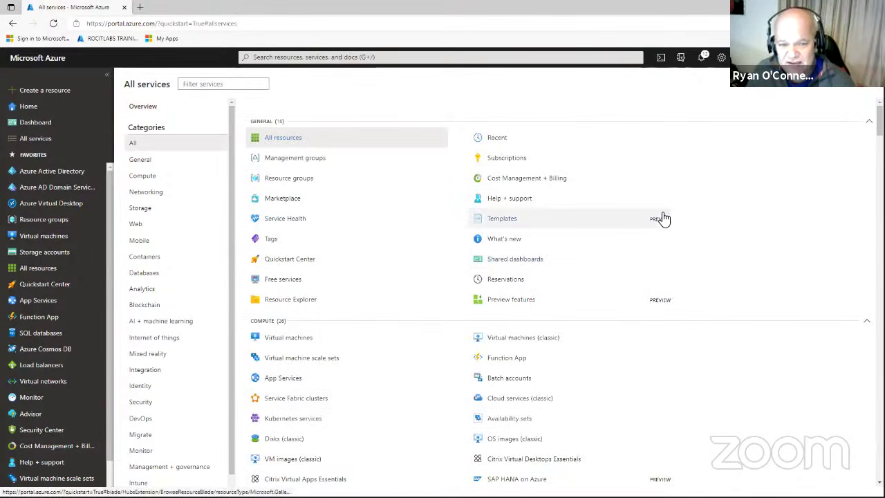
{"action": "scroll", "coordinate": [679, 355], "scroll_direction": "down", "scroll_amount": 3}
{"action": "scroll", "coordinate": [679, 356], "scroll_direction": "down", "scroll_amount": 7}
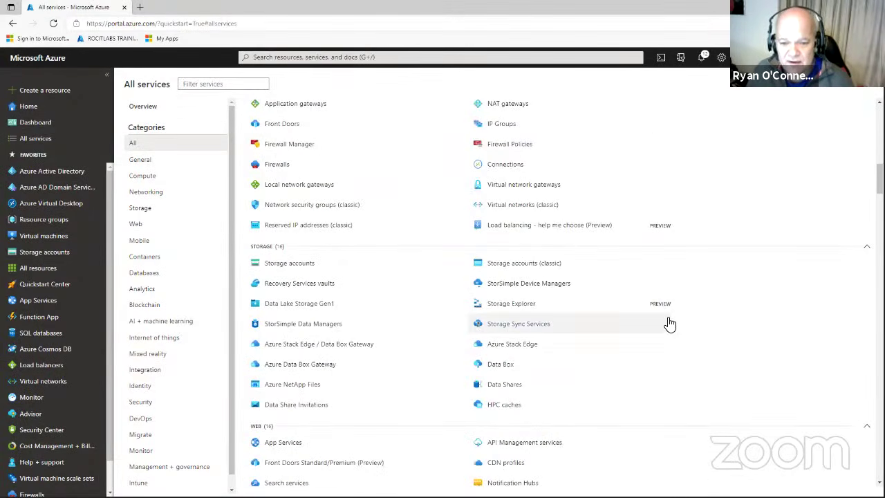
{"action": "scroll", "coordinate": [668, 311], "scroll_direction": "down", "scroll_amount": 2}
{"action": "scroll", "coordinate": [670, 311], "scroll_direction": "down", "scroll_amount": 4}
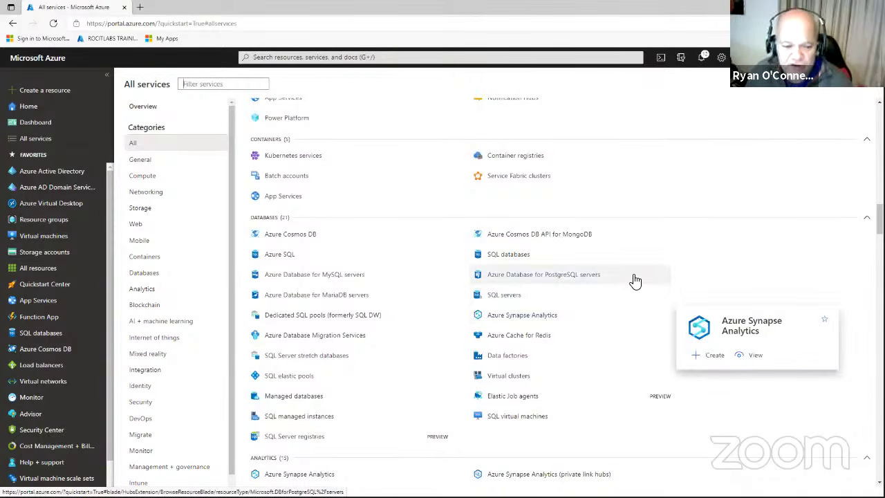
{"action": "scroll", "coordinate": [635, 282], "scroll_direction": "down", "scroll_amount": 3}
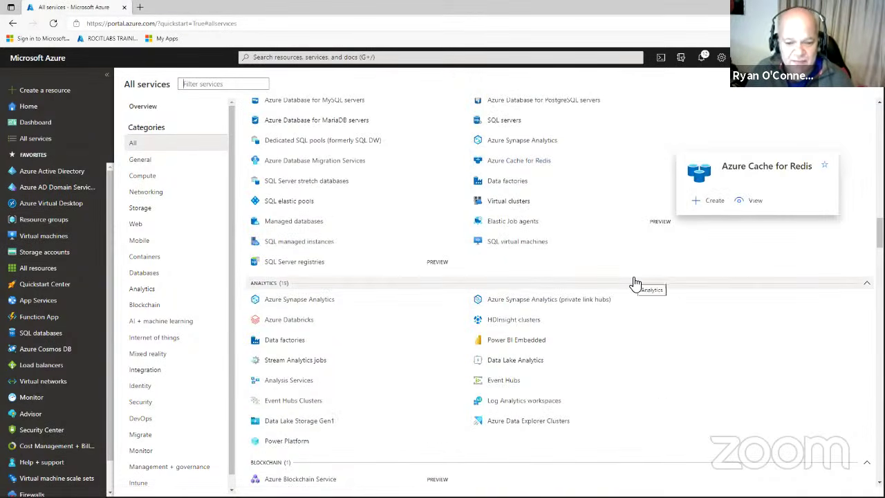
{"action": "scroll", "coordinate": [636, 281], "scroll_direction": "down", "scroll_amount": 12}
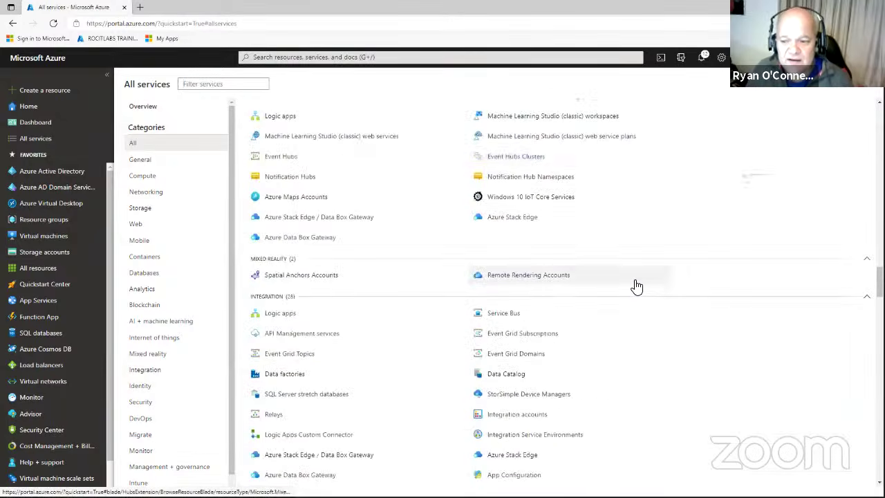
{"action": "scroll", "coordinate": [635, 285], "scroll_direction": "down", "scroll_amount": 20}
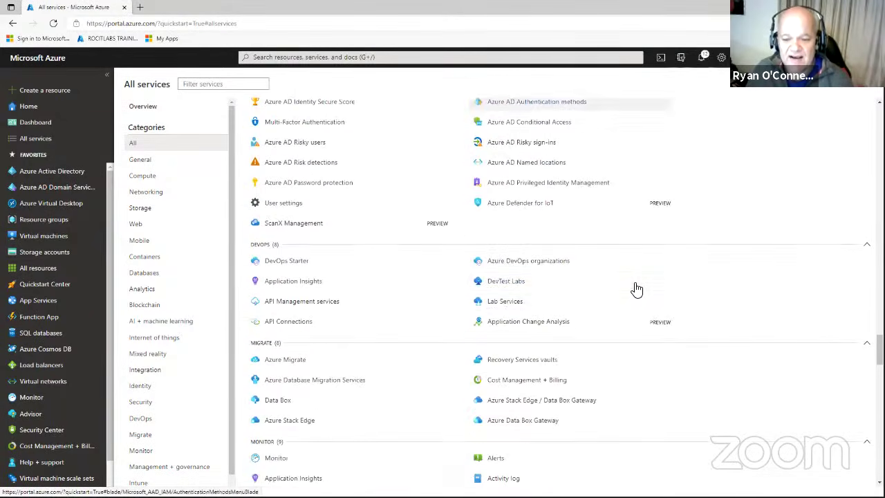
{"action": "scroll", "coordinate": [636, 289], "scroll_direction": "down", "scroll_amount": 7}
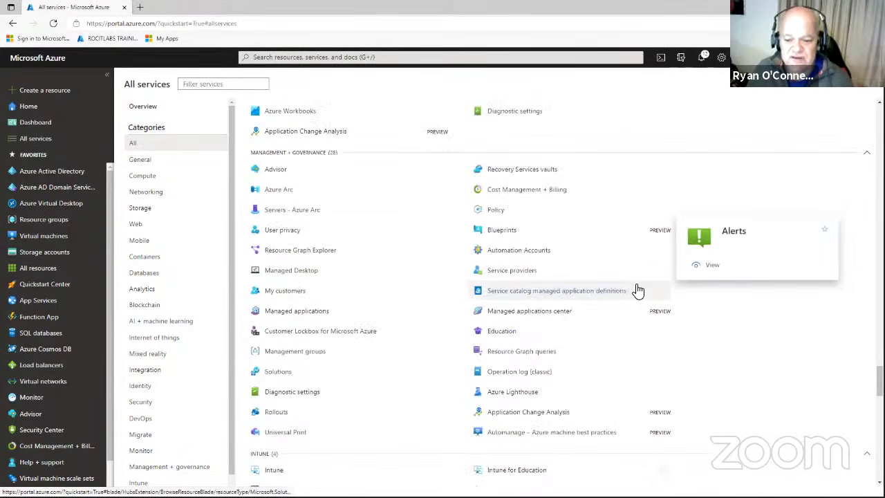
{"action": "scroll", "coordinate": [636, 291], "scroll_direction": "down", "scroll_amount": 5}
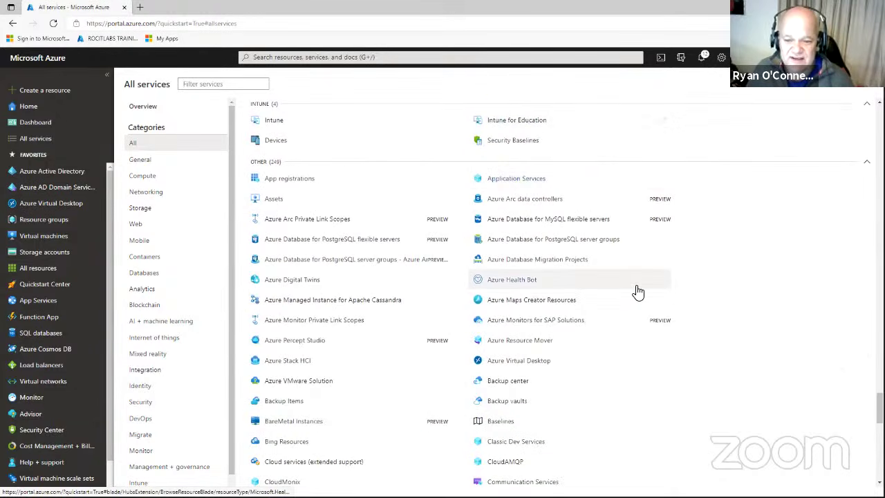
{"action": "scroll", "coordinate": [639, 289], "scroll_direction": "down", "scroll_amount": 1}
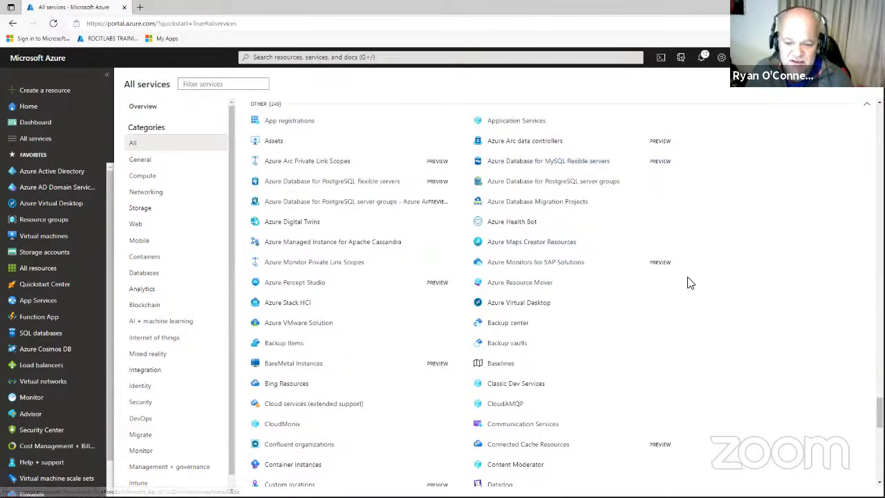
{"action": "scroll", "coordinate": [687, 283], "scroll_direction": "down", "scroll_amount": 3}
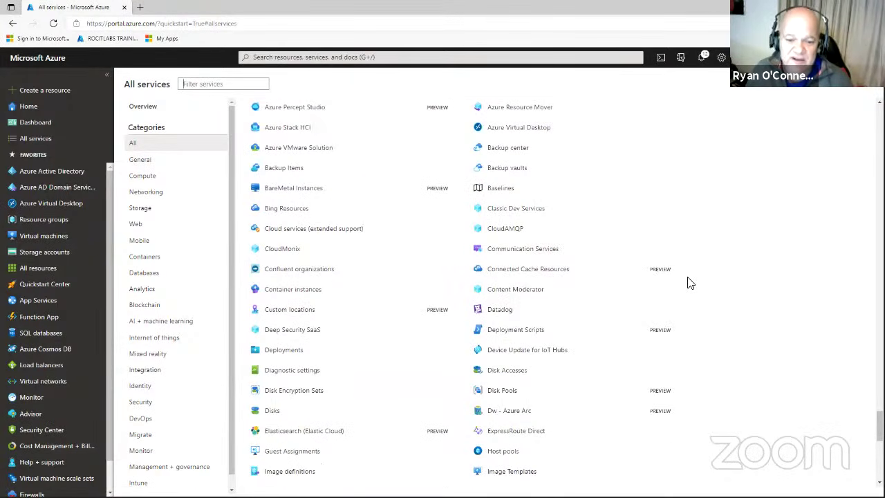
{"action": "scroll", "coordinate": [688, 282], "scroll_direction": "down", "scroll_amount": 10}
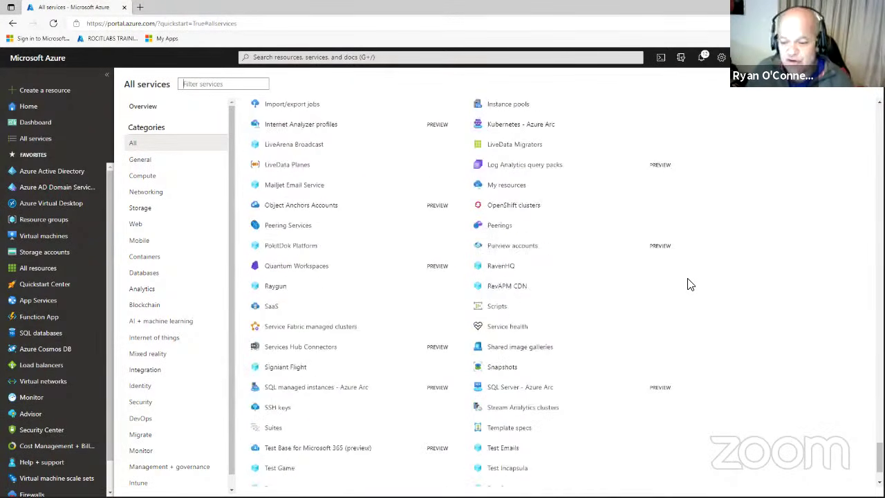
{"action": "scroll", "coordinate": [688, 282], "scroll_direction": "up", "scroll_amount": 15}
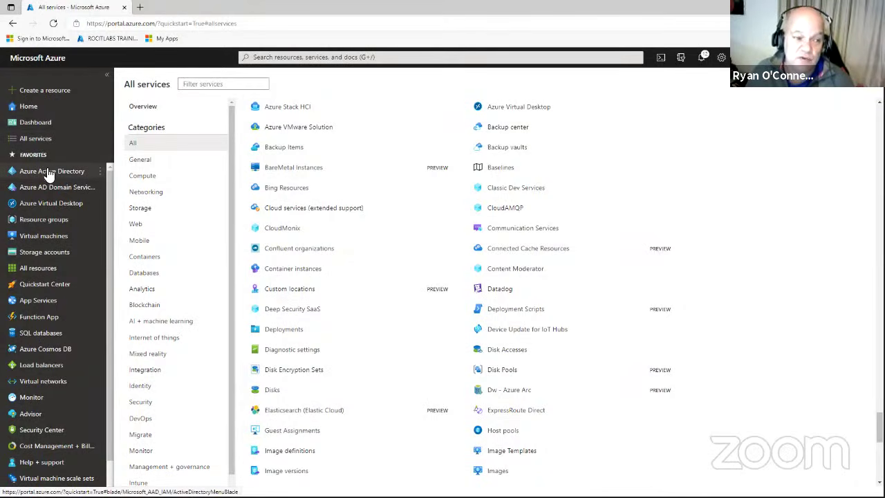
Open the ROCITWORKS TRAINING Azure Active Directory overview from Favorites and check notifications.
{"action": "mouse_move", "coordinate": [48, 174]}
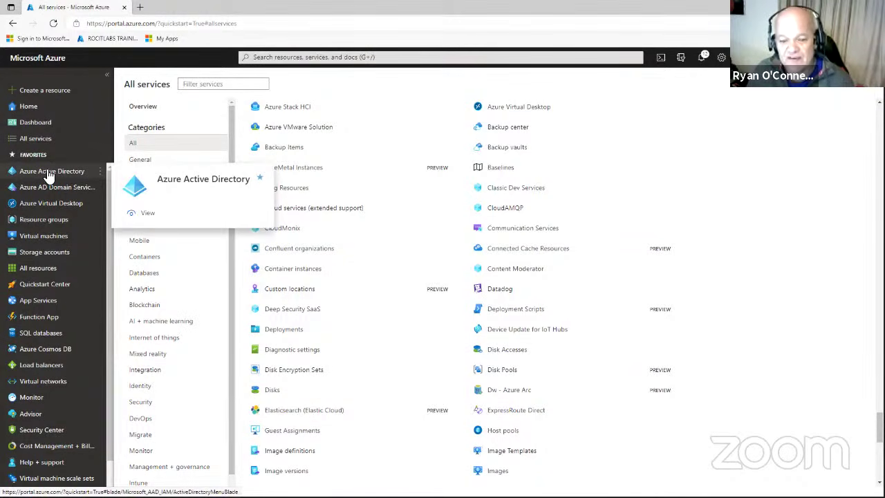
{"action": "left_click", "coordinate": [47, 172]}
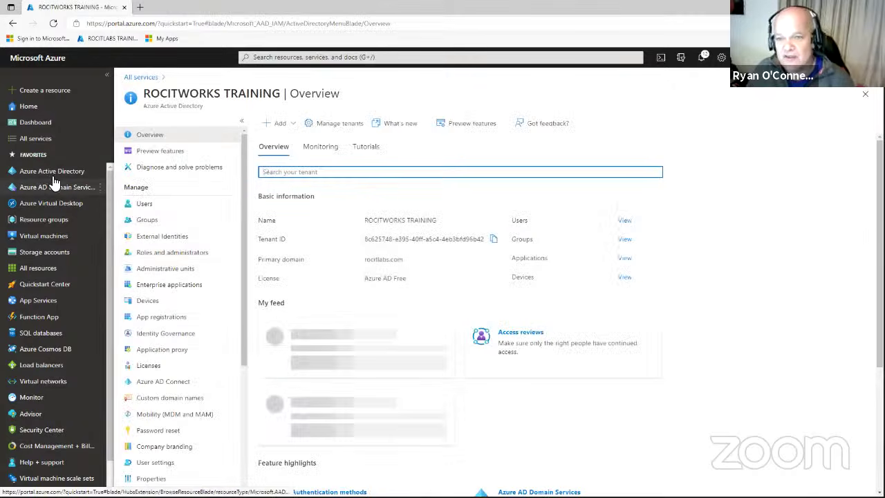
{"action": "left_click", "coordinate": [704, 58]}
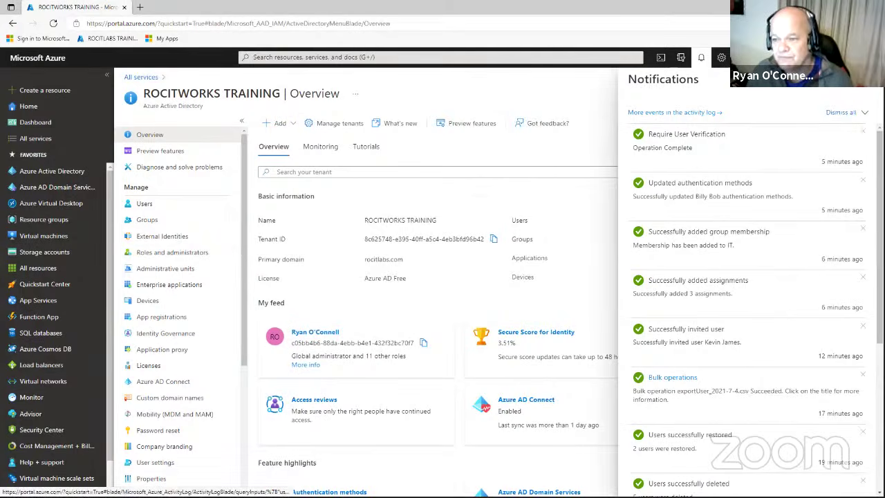
Open the failed roclab.csv bulk import's details from Notifications.
{"action": "scroll", "coordinate": [746, 276], "scroll_direction": "down", "scroll_amount": 3}
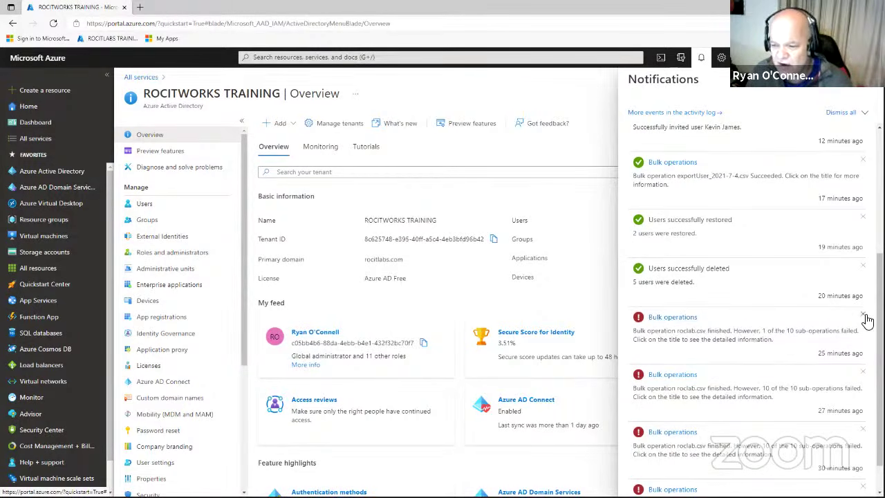
{"action": "left_click", "coordinate": [863, 316]}
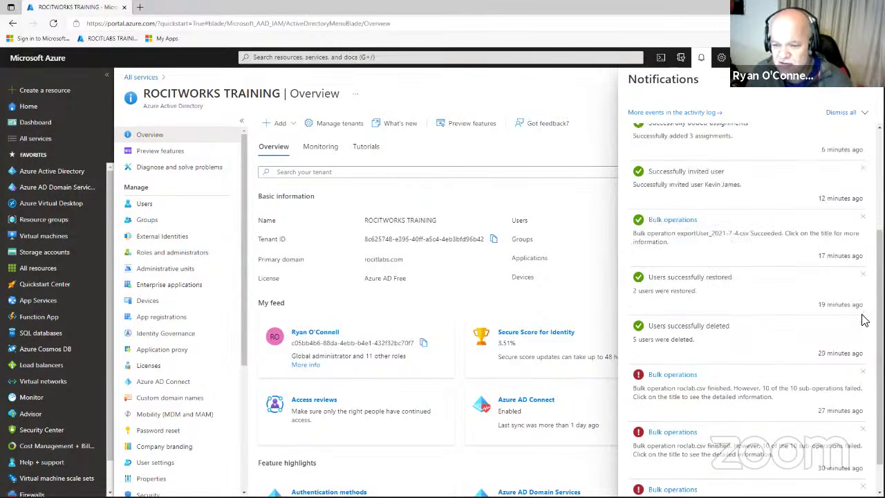
{"action": "left_click", "coordinate": [673, 375]}
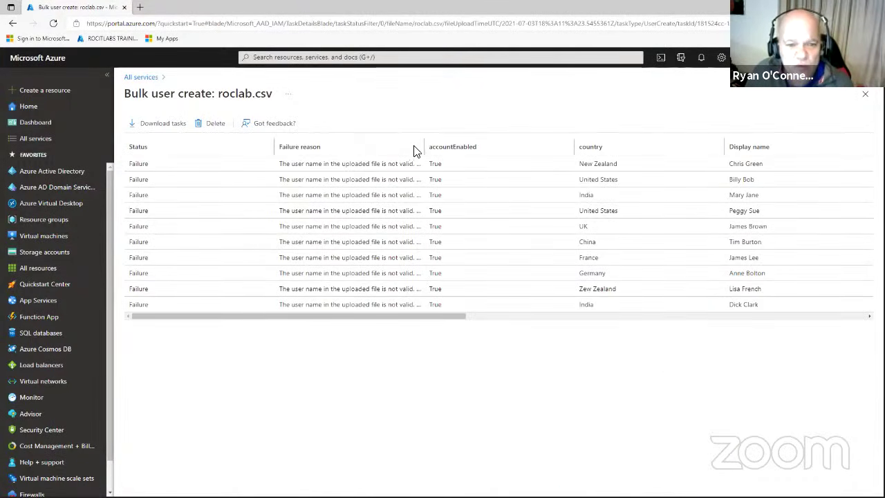
Widen the Failure reason column to read each user's import error, then return to Azure Active Directory.
{"action": "left_click_drag", "start_coordinate": [423, 147], "coordinate": [529, 144]}
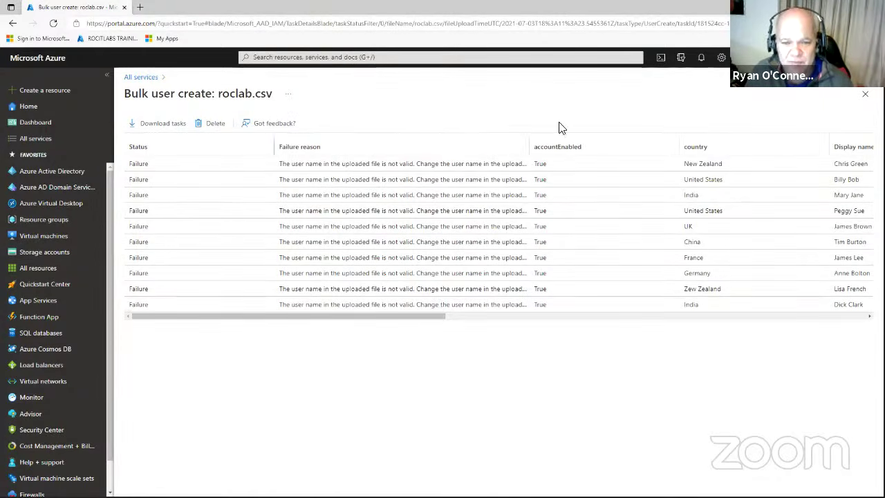
{"action": "left_click_drag", "start_coordinate": [529, 147], "coordinate": [781, 141]}
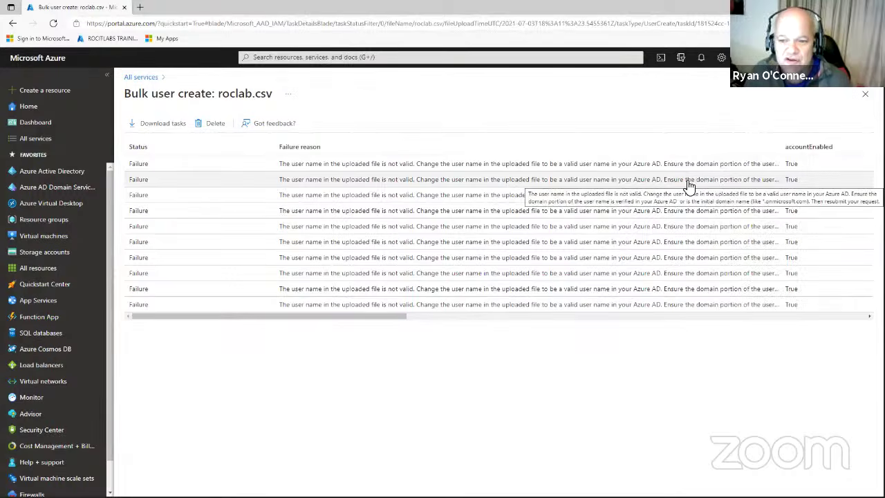
{"action": "left_click_drag", "start_coordinate": [402, 321], "coordinate": [505, 319]}
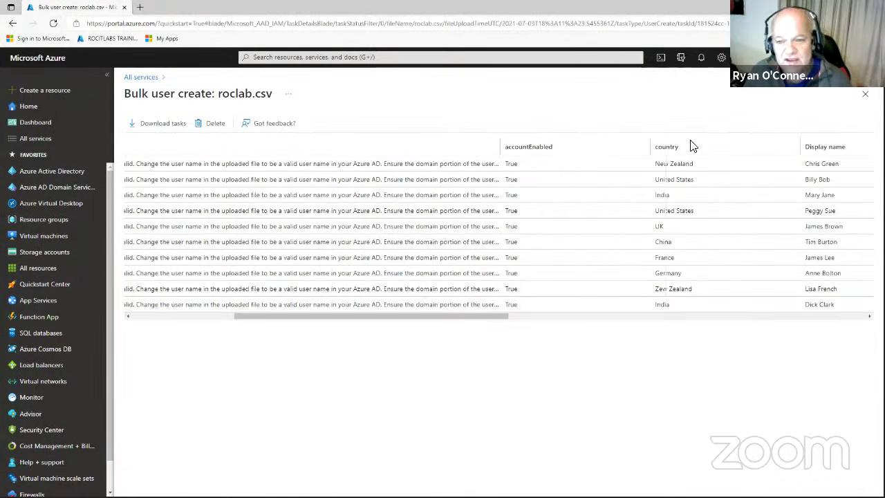
{"action": "left_click_drag", "start_coordinate": [724, 138], "coordinate": [726, 141]}
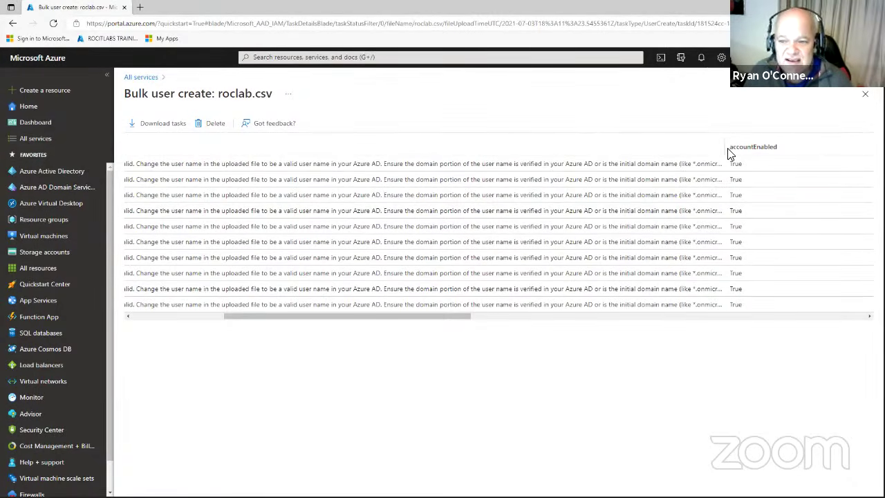
{"action": "left_click_drag", "start_coordinate": [815, 142], "coordinate": [819, 144]}
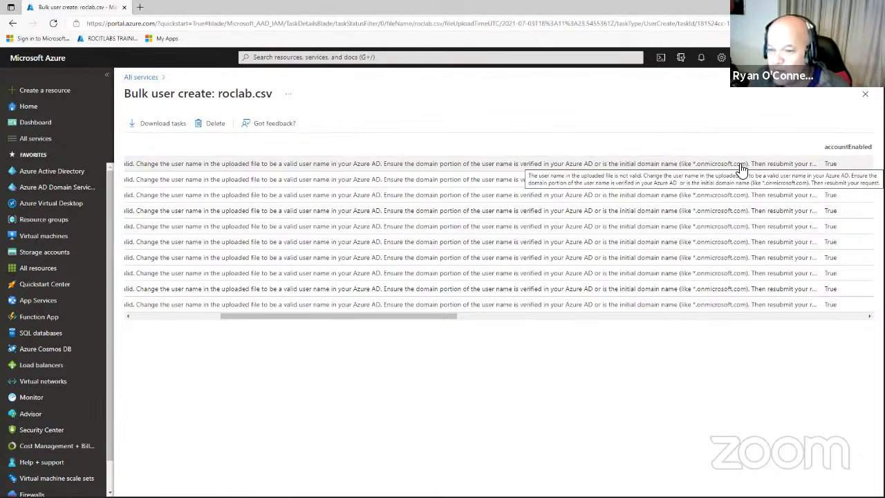
{"action": "left_click", "coordinate": [386, 171]}
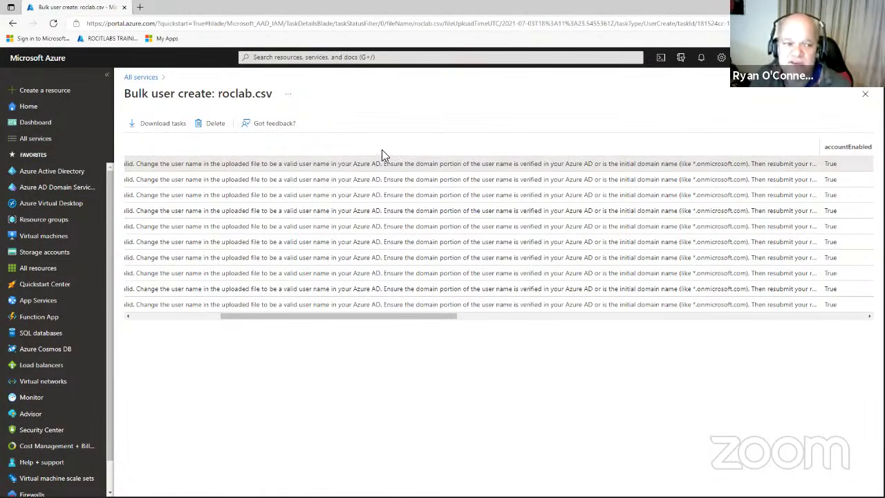
{"action": "left_click", "coordinate": [88, 173]}
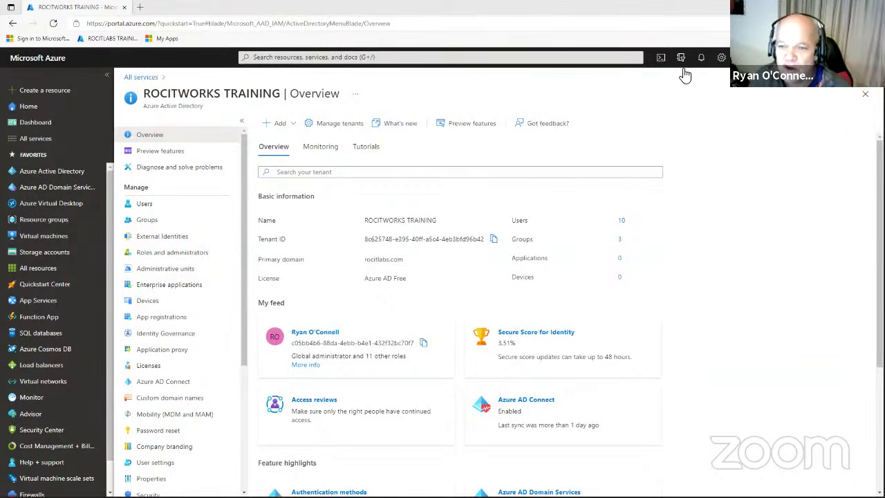
Start a Bash Cloud Shell session and enlarge its terminal pane.
{"action": "left_click", "coordinate": [662, 57]}
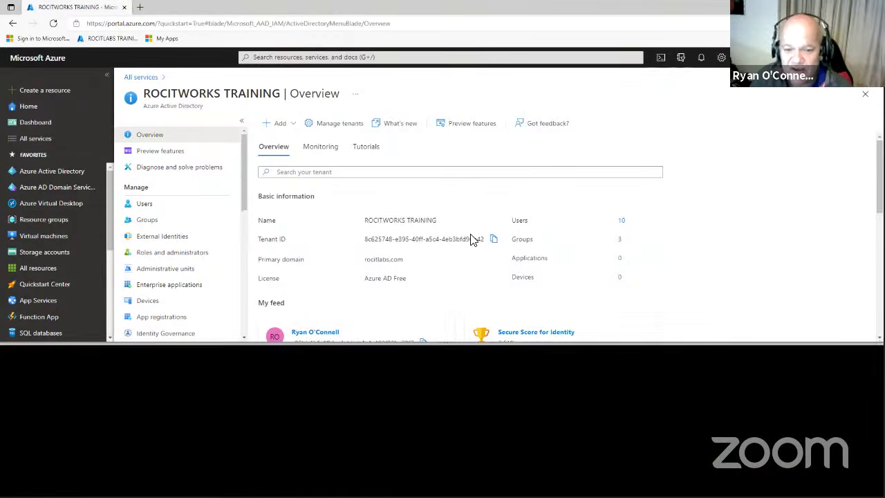
{"action": "mouse_move", "coordinate": [438, 343]}
{"action": "left_mouse_down"}
{"action": "mouse_move", "coordinate": [446, 338]}
{"action": "mouse_move", "coordinate": [410, 383]}
{"action": "mouse_move", "coordinate": [425, 335]}
{"action": "left_mouse_up"}
{"action": "left_click_drag", "start_coordinate": [544, 342], "coordinate": [526, 319]}
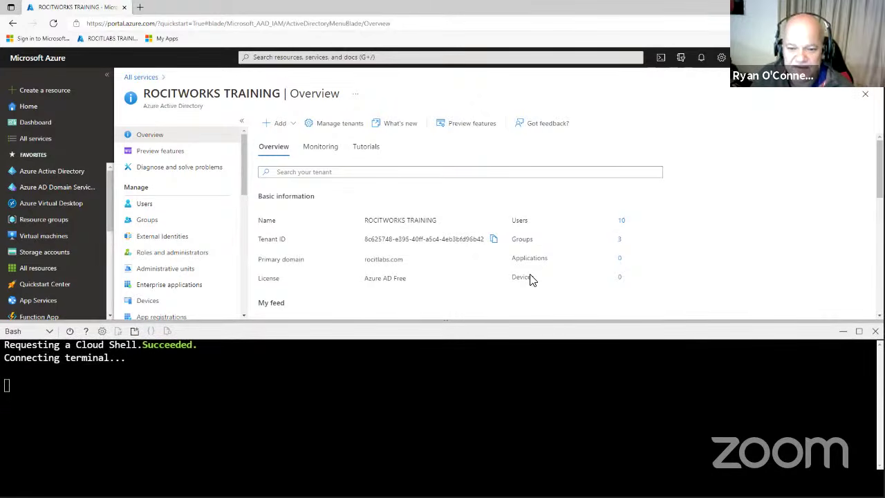
{"action": "left_click_drag", "start_coordinate": [445, 320], "coordinate": [387, 315]}
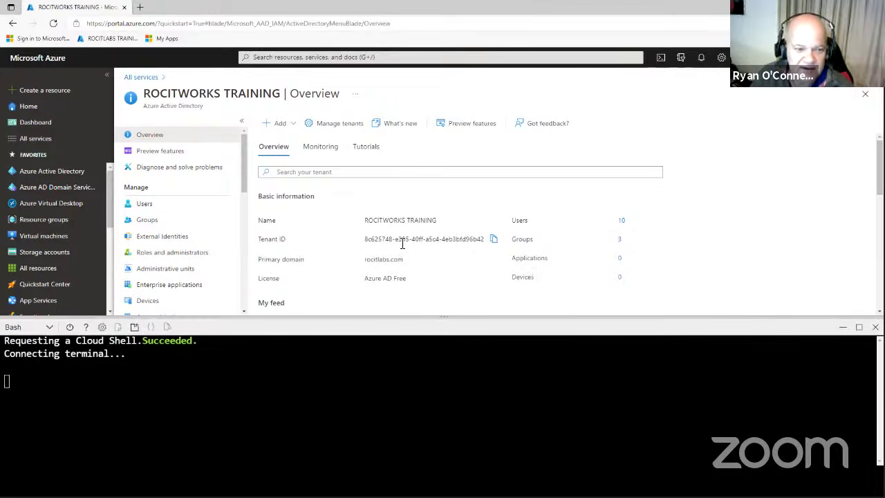
{"action": "left_click_drag", "start_coordinate": [579, 353], "coordinate": [560, 345]}
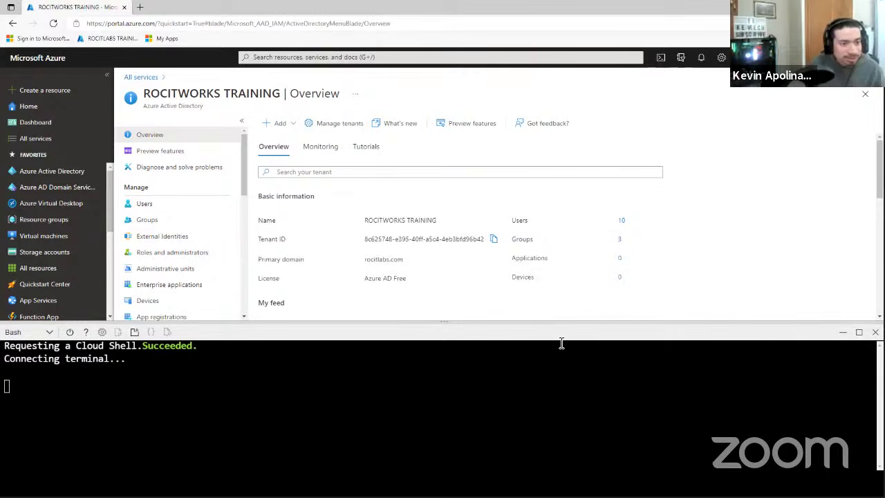
{"action": "left_click_drag", "start_coordinate": [447, 320], "coordinate": [468, 134]}
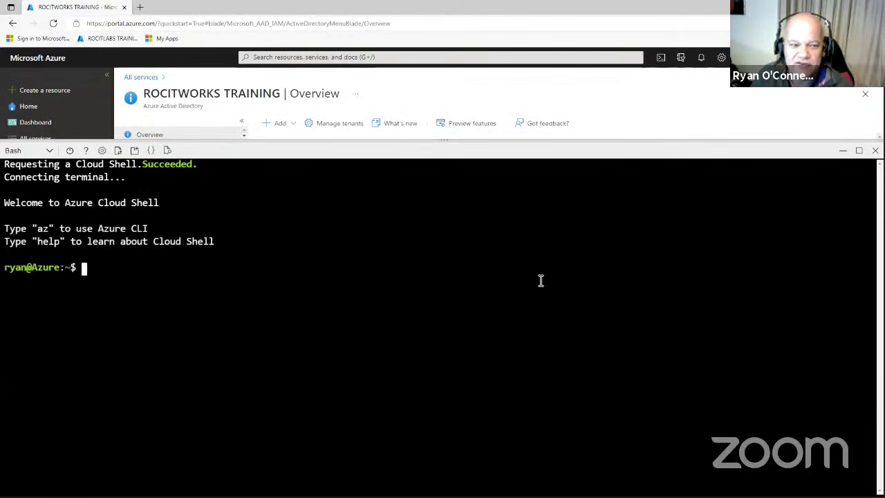
Paste and run the az ad user create command for the new rocitlabs.com member user.
{"action": "right_click", "coordinate": [400, 274]}
{"action": "left_click", "coordinate": [425, 364]}
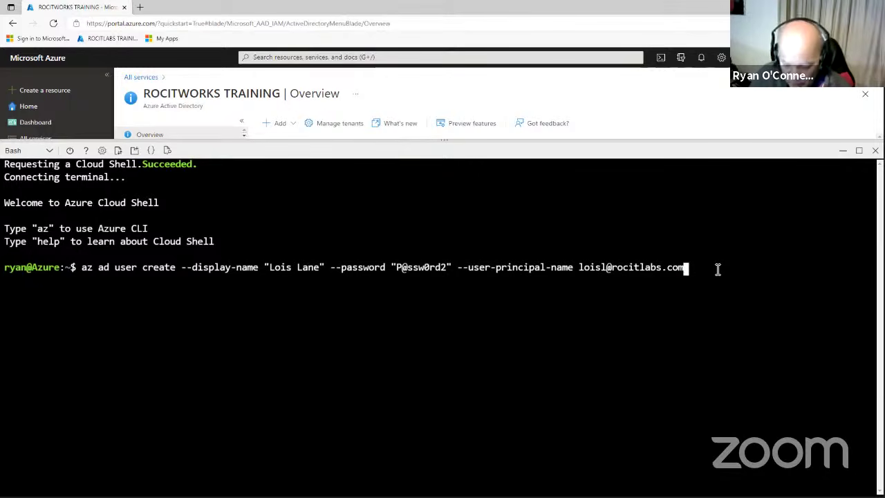
{"action": "key", "text": "Return"}
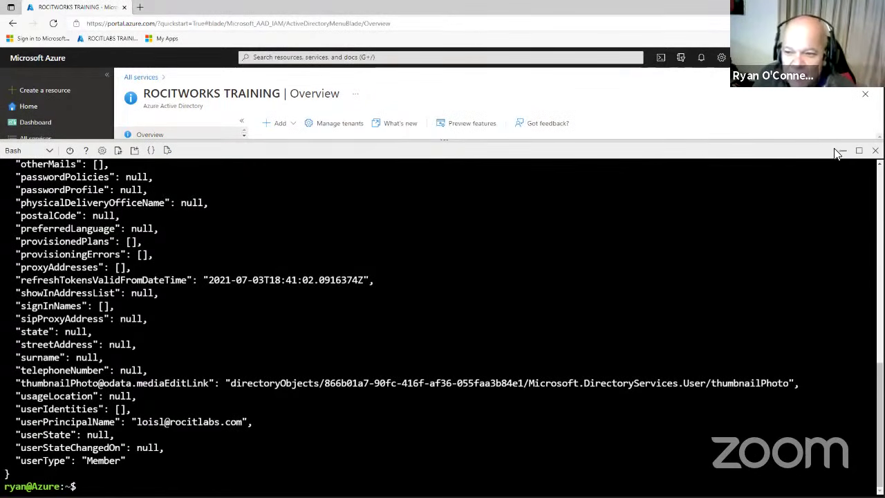
{"action": "scroll", "coordinate": [839, 262], "scroll_direction": "up", "scroll_amount": 4}
{"action": "scroll", "coordinate": [839, 262], "scroll_direction": "up", "scroll_amount": 10}
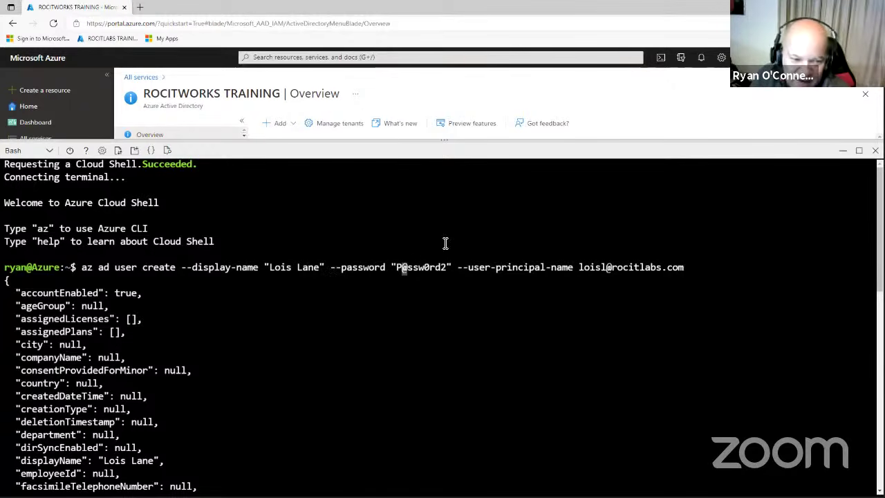
Find the CLI-created user in All users, review their profile, and return to the directory Overview.
{"action": "left_click", "coordinate": [842, 152]}
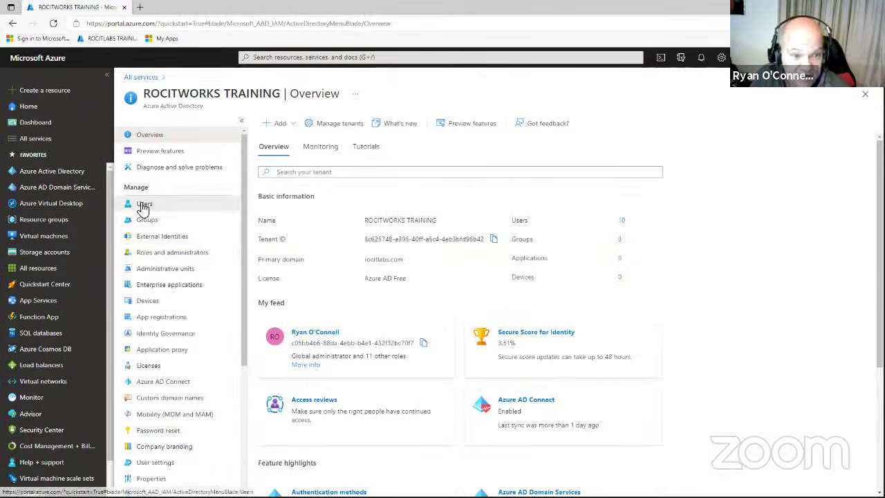
{"action": "left_click", "coordinate": [144, 206]}
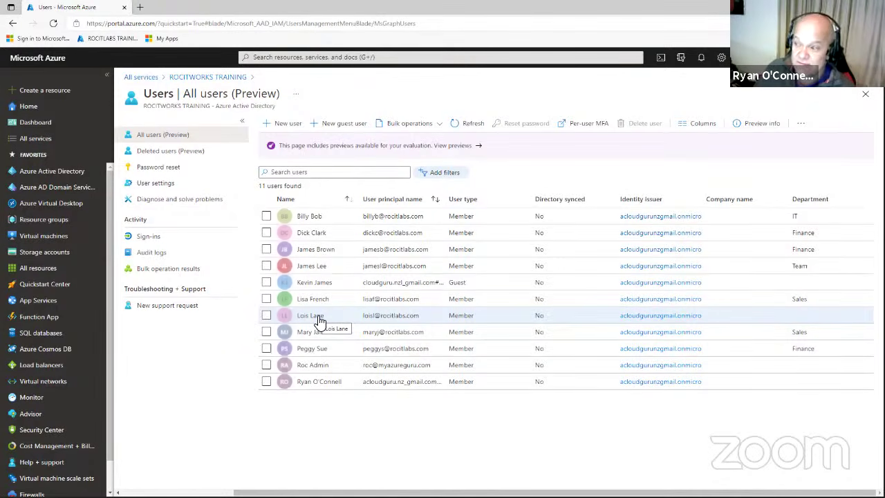
{"action": "left_click", "coordinate": [320, 322]}
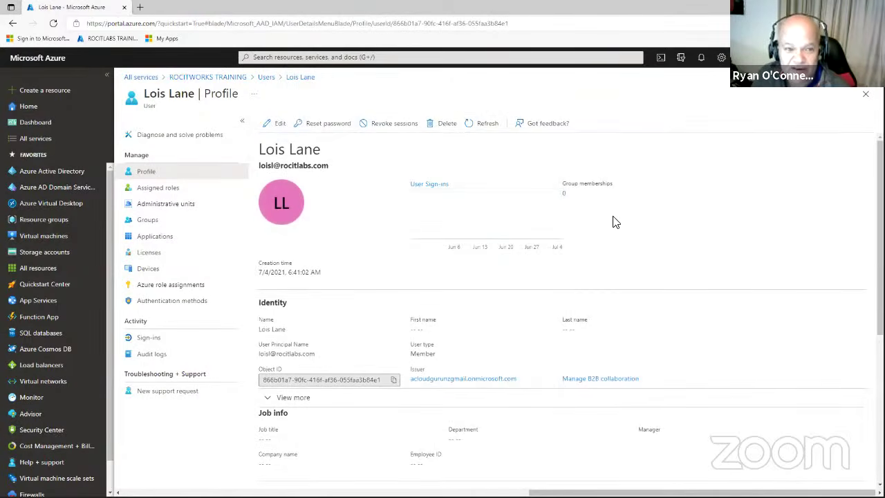
{"action": "scroll", "coordinate": [615, 221], "scroll_direction": "down", "scroll_amount": 5}
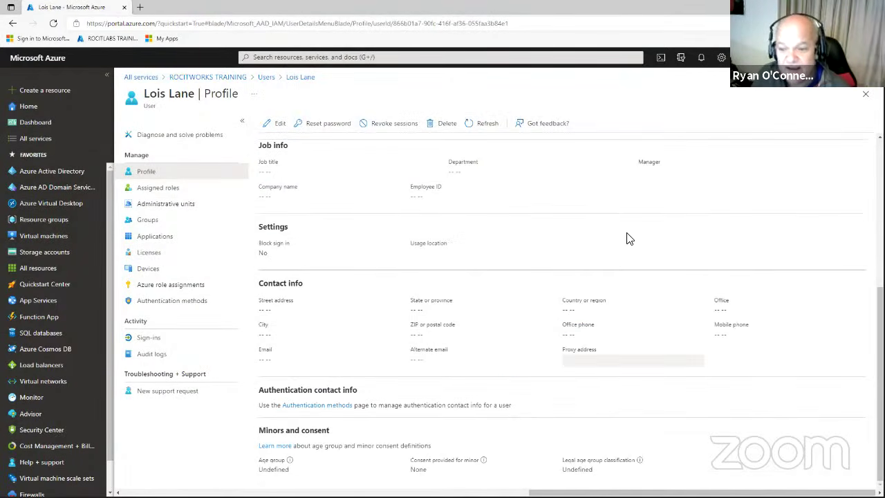
{"action": "scroll", "coordinate": [623, 259], "scroll_direction": "up", "scroll_amount": 2}
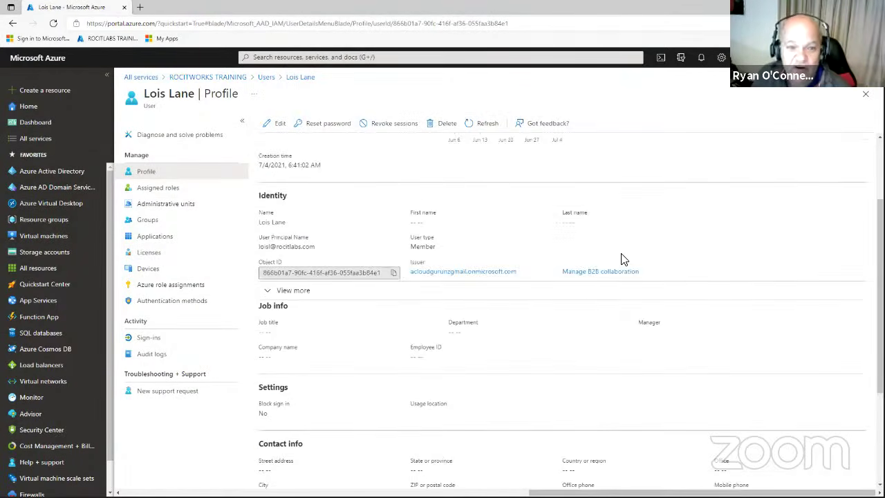
{"action": "scroll", "coordinate": [623, 259], "scroll_direction": "up", "scroll_amount": 2}
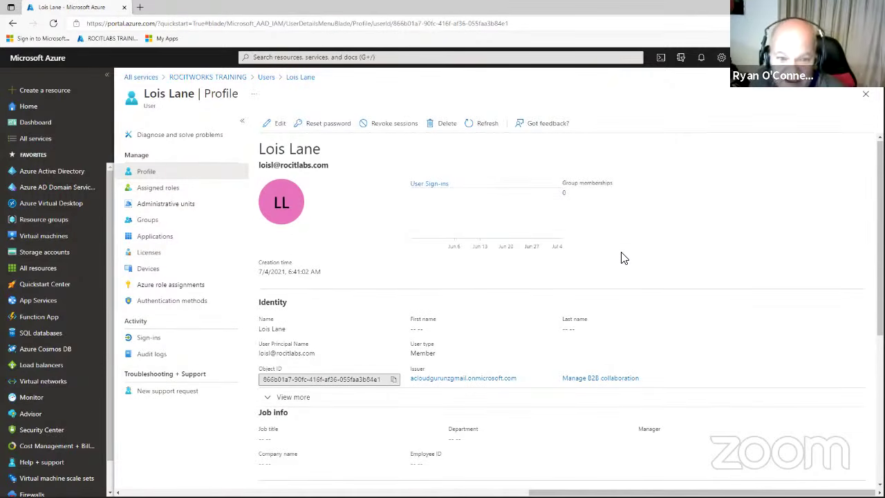
{"action": "left_click", "coordinate": [74, 174]}
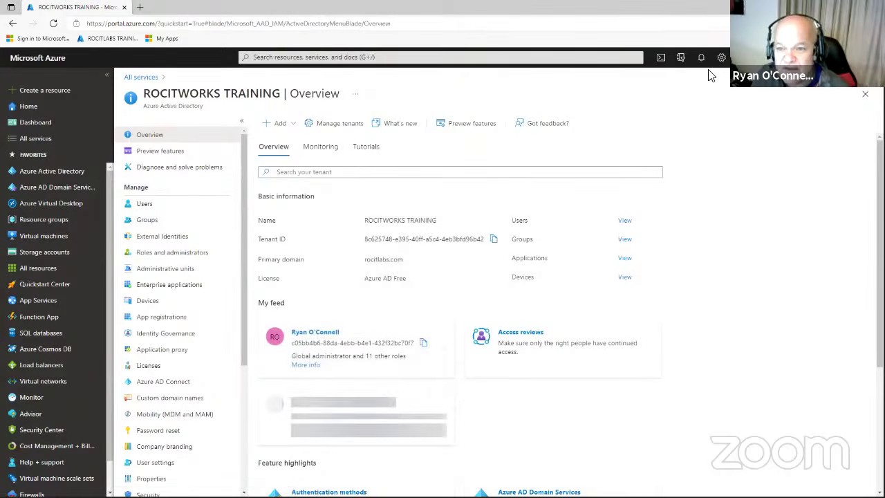
Show the All groups list (Azure-Training, IT, Managers) with Cloud Shell reopened.
{"action": "left_click", "coordinate": [661, 60]}
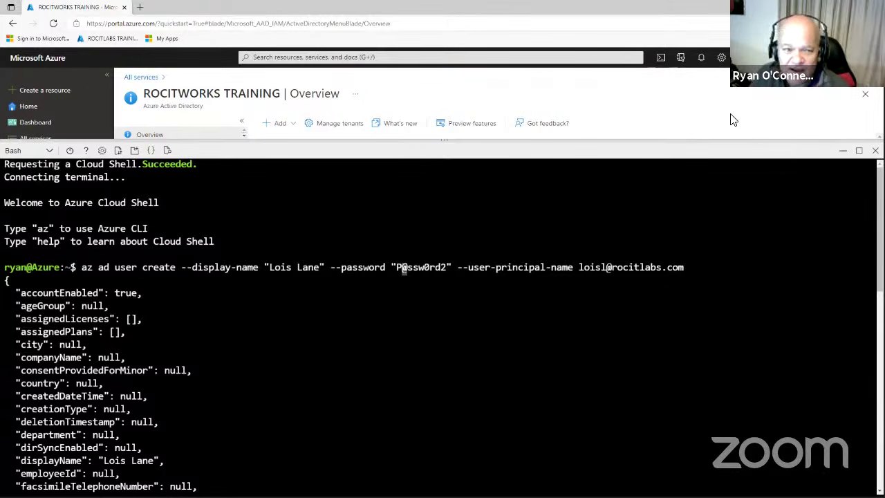
{"action": "left_click", "coordinate": [842, 150]}
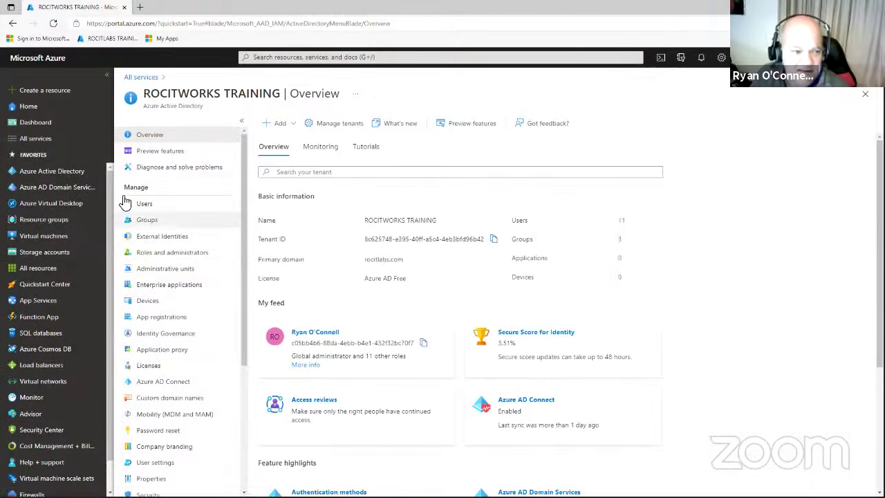
{"action": "left_click", "coordinate": [156, 225]}
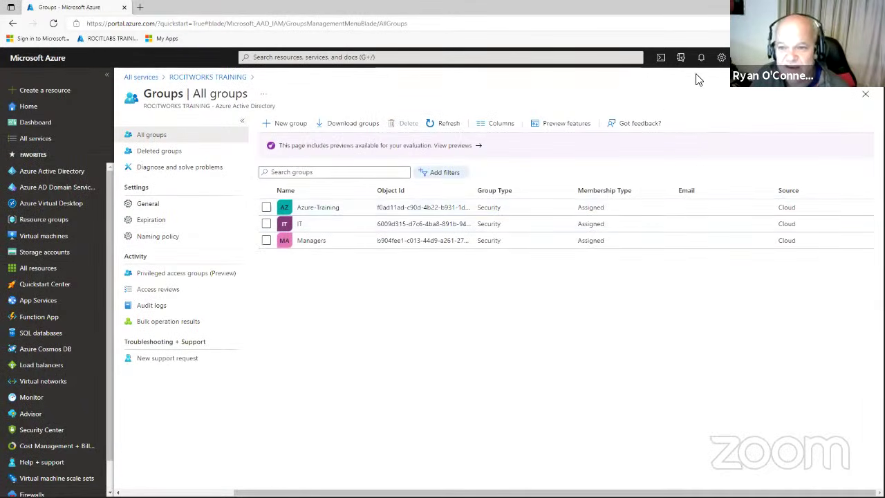
{"action": "left_click", "coordinate": [660, 62]}
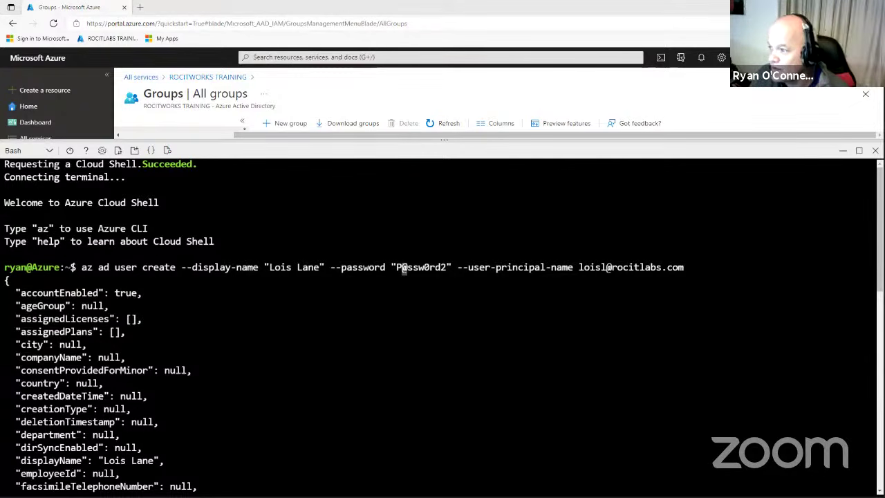
Switch the Cloud Shell from Bash to PowerShell.
{"action": "left_click", "coordinate": [48, 157]}
{"action": "left_click", "coordinate": [31, 168]}
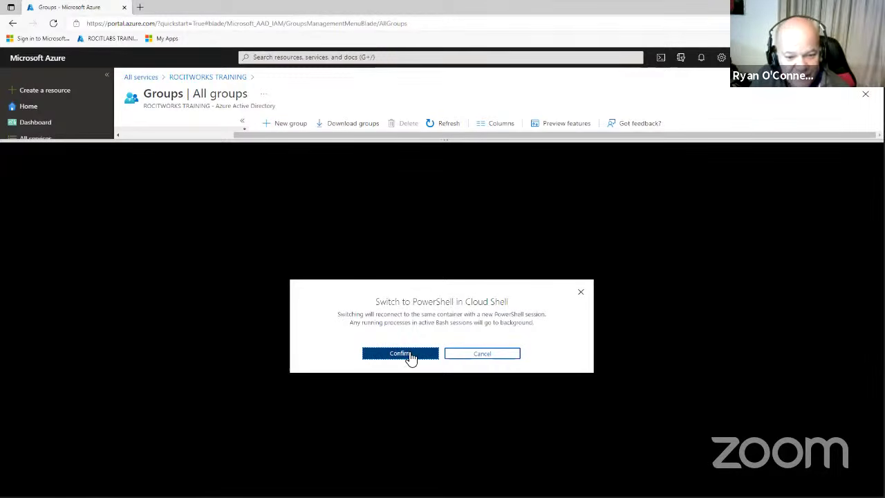
{"action": "left_click", "coordinate": [408, 353]}
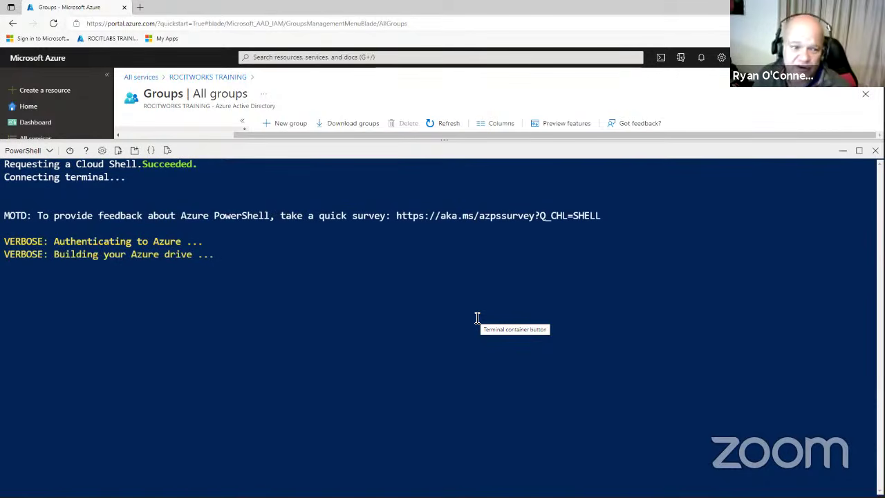
Paste and run New-AzADGroup to create the Sales security group.
{"action": "right_click", "coordinate": [484, 271]}
{"action": "left_click", "coordinate": [513, 364]}
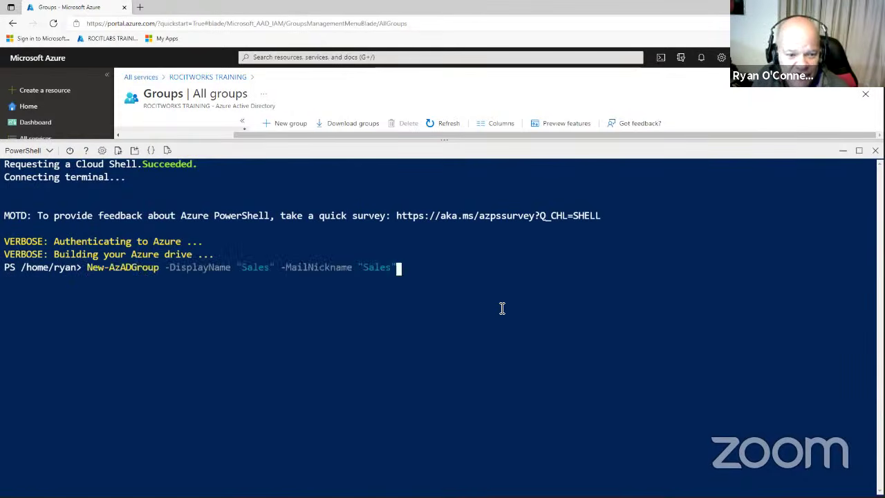
{"action": "key", "text": "Return"}
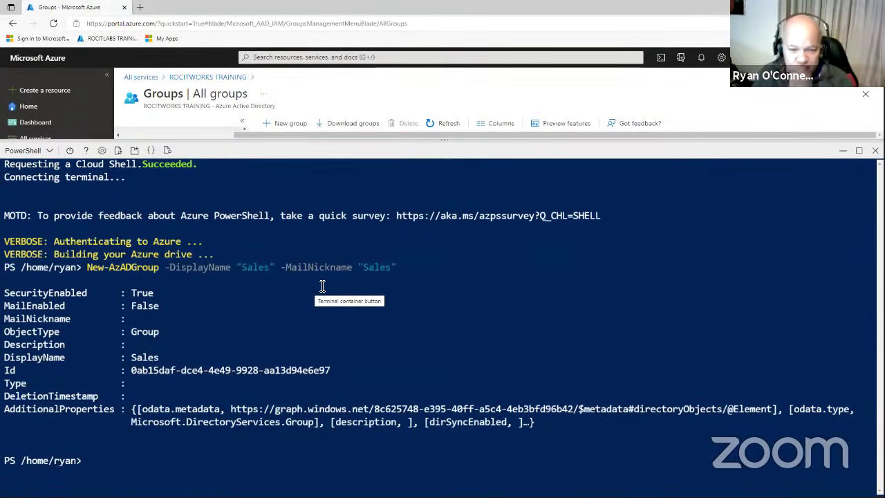
Hide Cloud Shell and refresh All groups so Sales appears with the other three groups.
{"action": "left_click", "coordinate": [844, 156]}
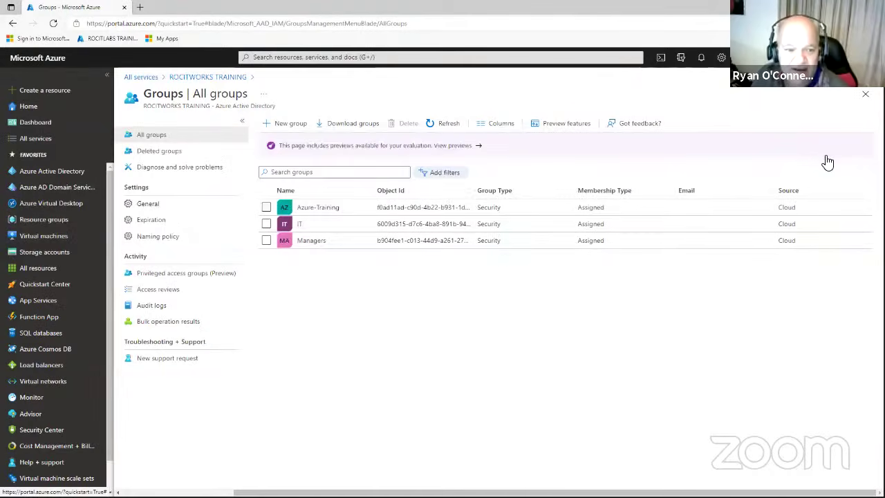
{"action": "left_click", "coordinate": [444, 129]}
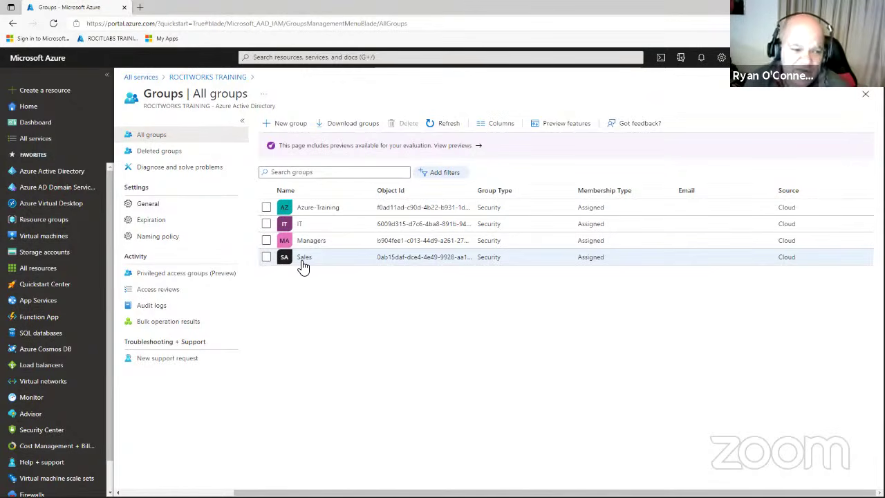
Show the EMS E5 and Azure AD Premium P2 free trials from Privileged access groups.
{"action": "left_click", "coordinate": [195, 281]}
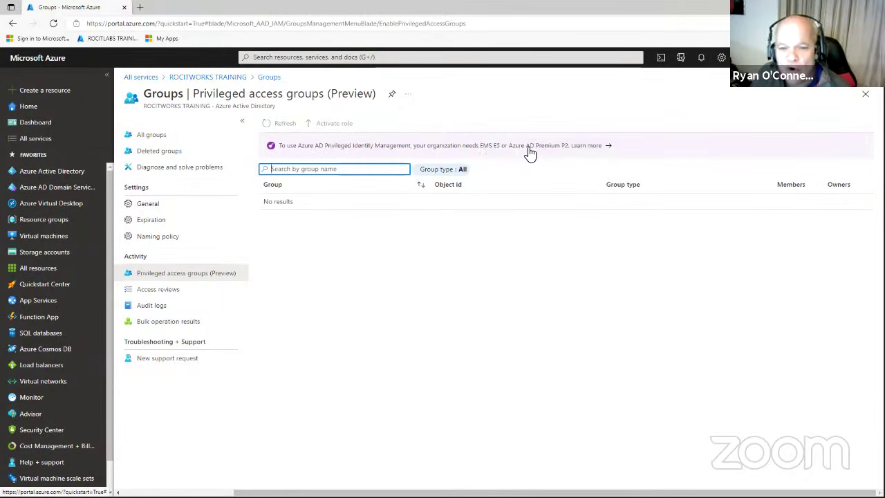
{"action": "left_click", "coordinate": [586, 147]}
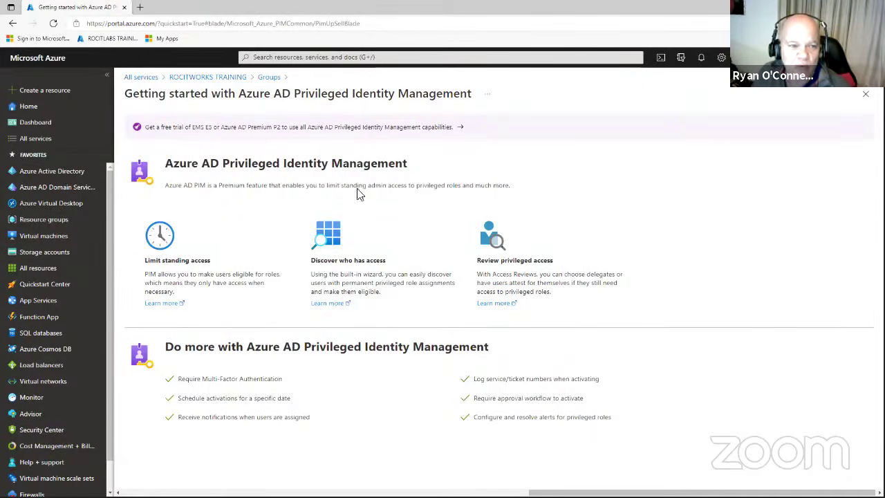
{"action": "left_click", "coordinate": [375, 132]}
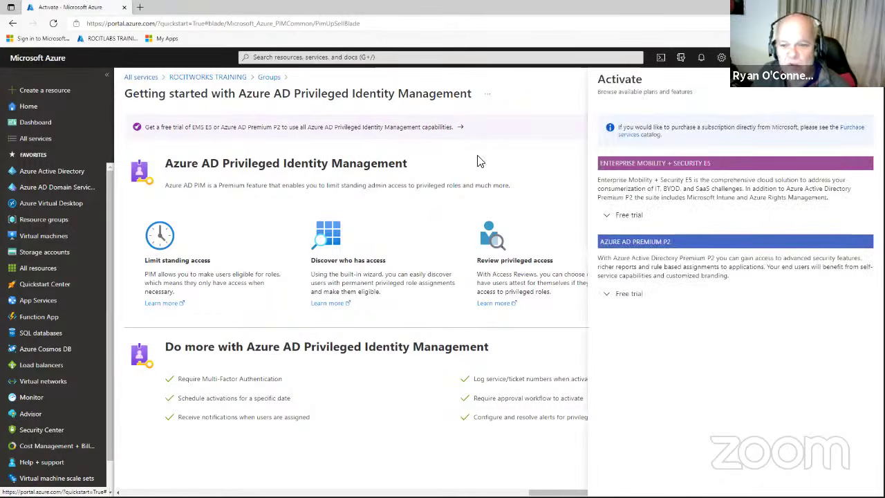
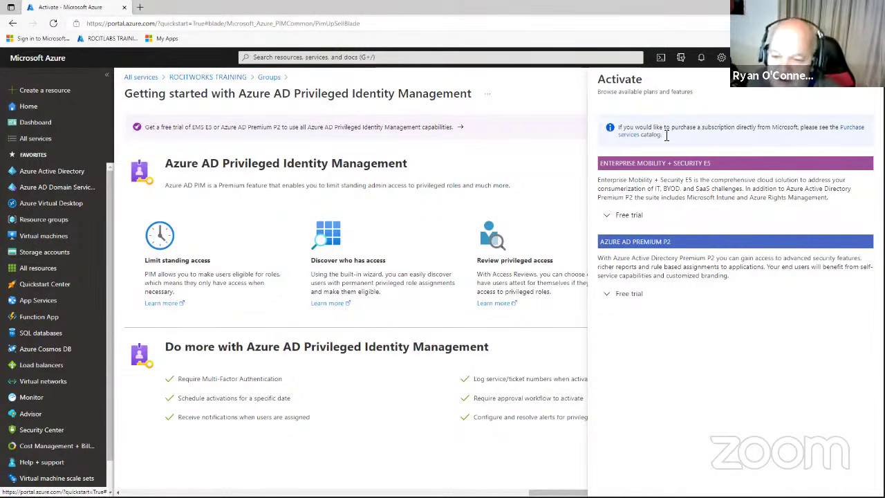
Close the Activate plans-and-trials blade and return to the ROCITWORKS TRAINING directory overview.
{"action": "left_click", "coordinate": [867, 92]}
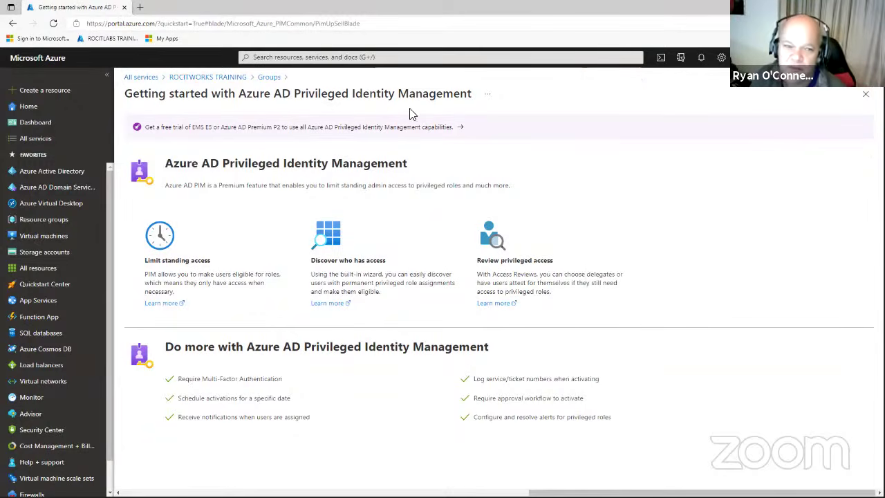
{"action": "left_click", "coordinate": [205, 78]}
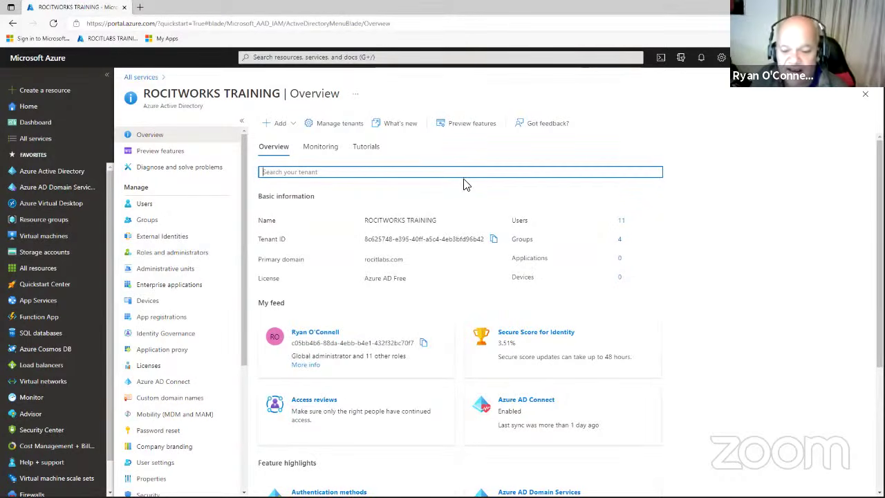
{"action": "scroll", "coordinate": [530, 198], "scroll_direction": "down", "scroll_amount": 3}
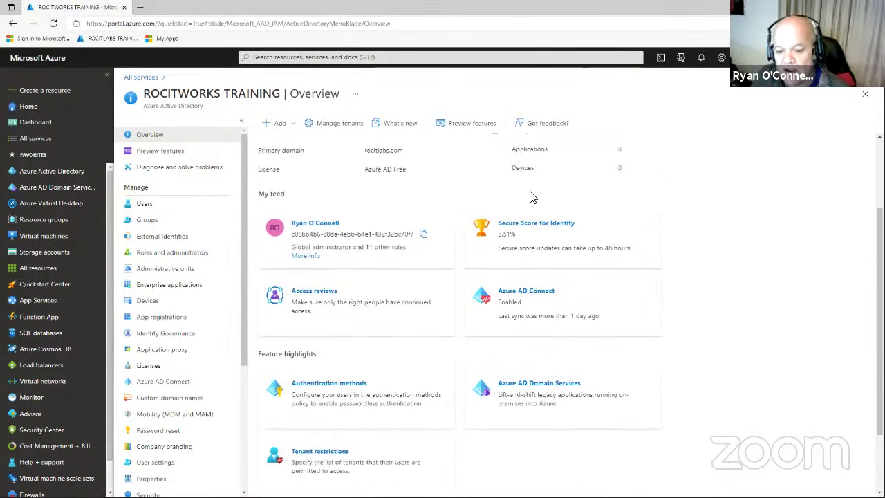
{"action": "scroll", "coordinate": [530, 198], "scroll_direction": "up", "scroll_amount": 2}
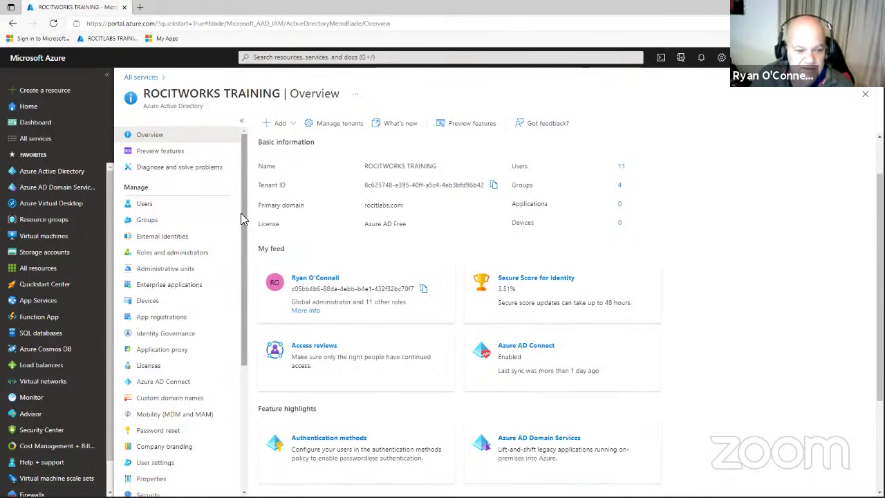
{"action": "scroll", "coordinate": [238, 214], "scroll_direction": "down", "scroll_amount": 3}
{"action": "scroll", "coordinate": [249, 263], "scroll_direction": "up", "scroll_amount": 3}
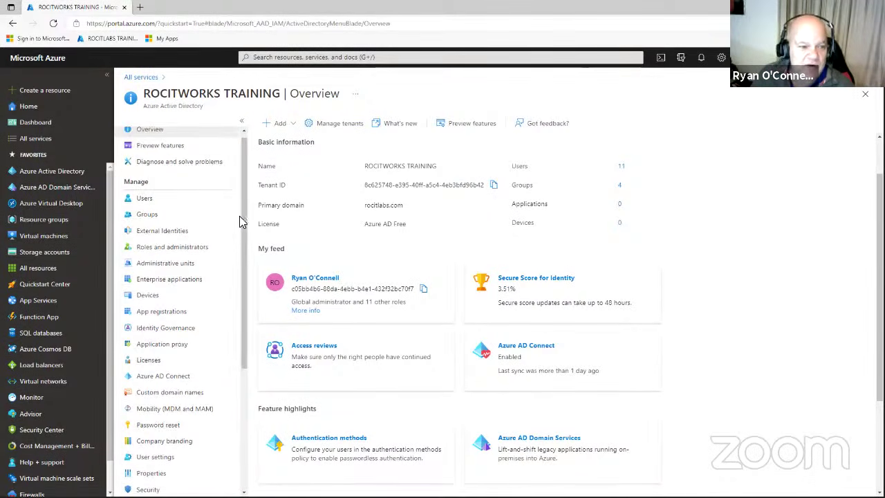
{"action": "left_click", "coordinate": [59, 173]}
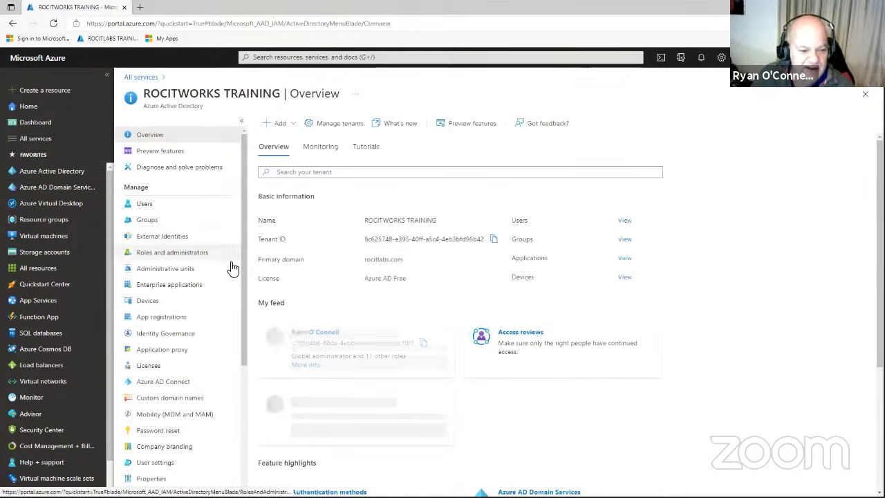
{"action": "scroll", "coordinate": [248, 283], "scroll_direction": "down", "scroll_amount": 2}
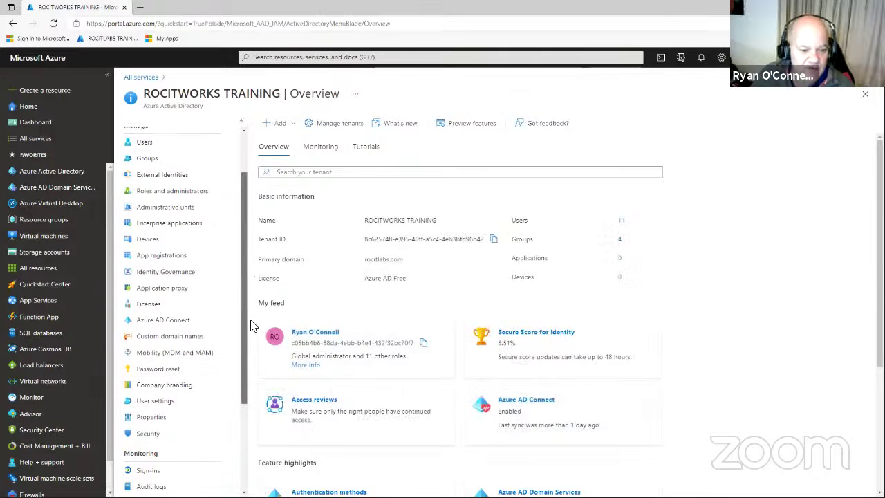
Review the Self-Service Password Reset page and its heading, then go to Company branding.
{"action": "left_click", "coordinate": [176, 360]}
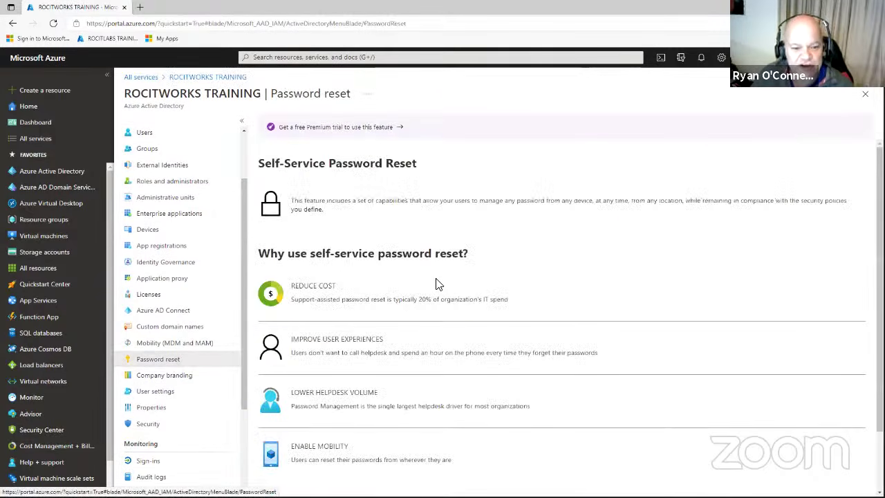
{"action": "left_click_drag", "start_coordinate": [257, 164], "coordinate": [447, 168]}
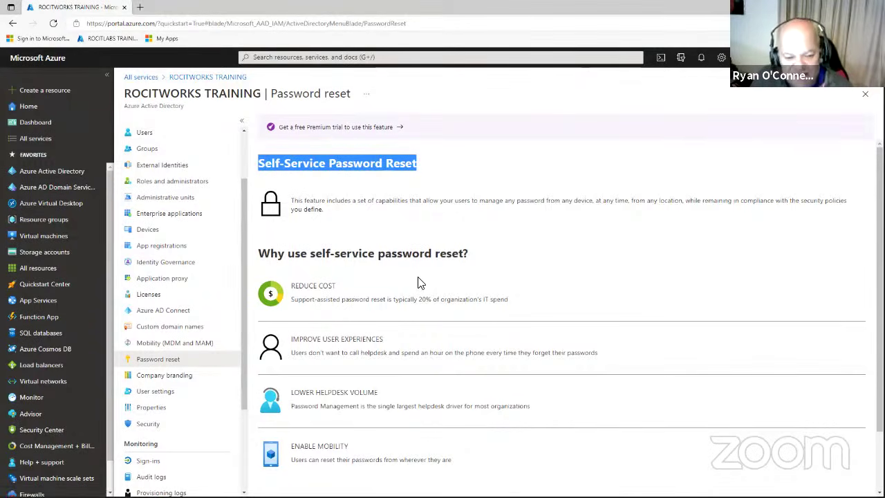
{"action": "scroll", "coordinate": [417, 286], "scroll_direction": "down", "scroll_amount": 1}
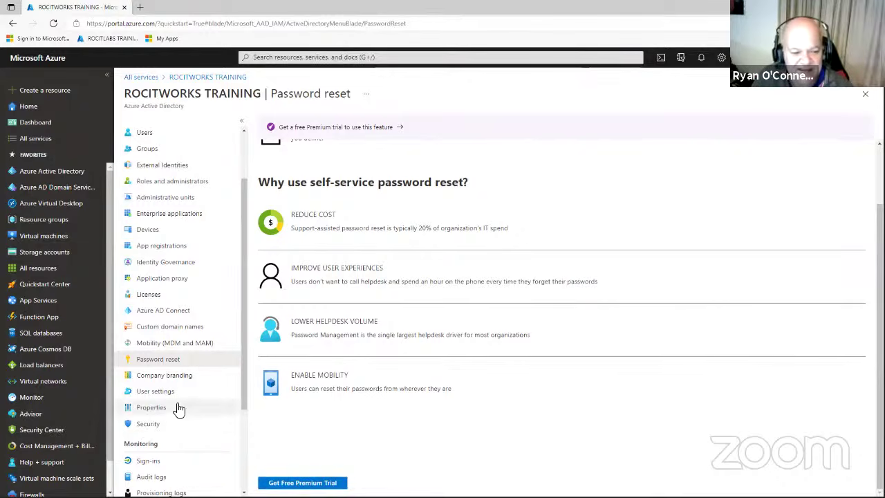
{"action": "left_click", "coordinate": [179, 380]}
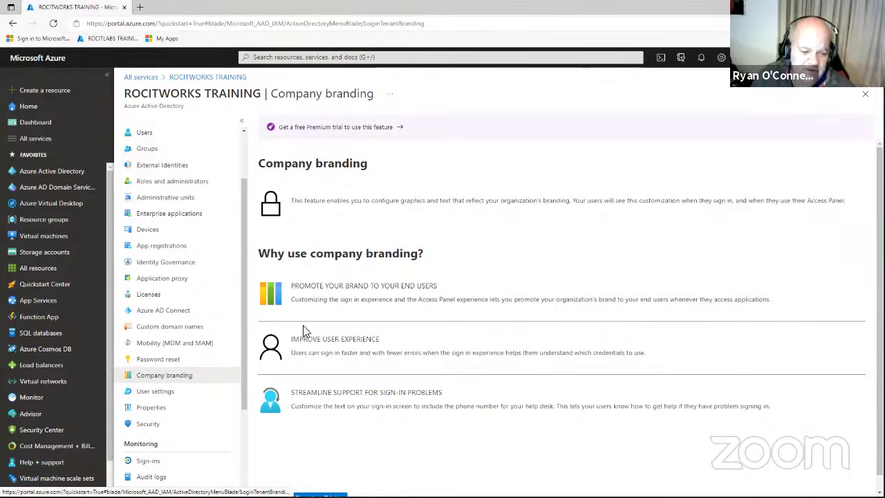
Check User settings and Azure AD Connect sync status, then open External Identities Get started.
{"action": "scroll", "coordinate": [311, 331], "scroll_direction": "down", "scroll_amount": 1}
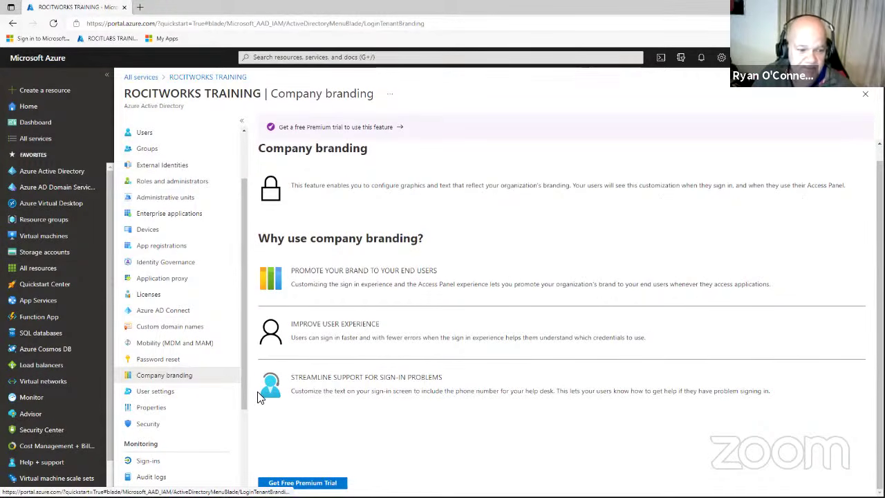
{"action": "left_click", "coordinate": [169, 396]}
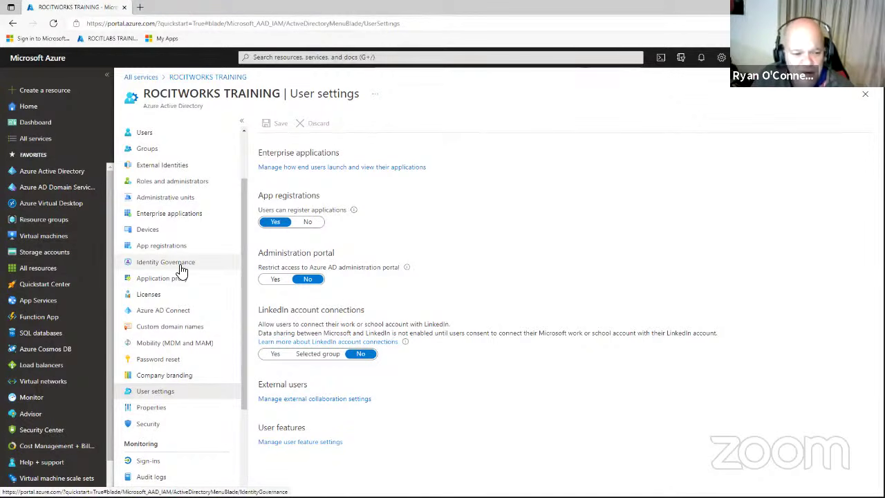
{"action": "left_click", "coordinate": [178, 312]}
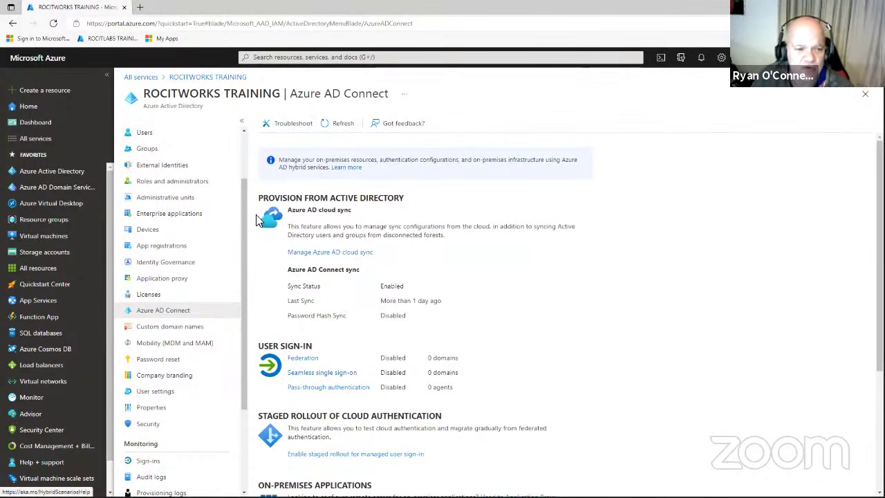
{"action": "left_click", "coordinate": [174, 166]}
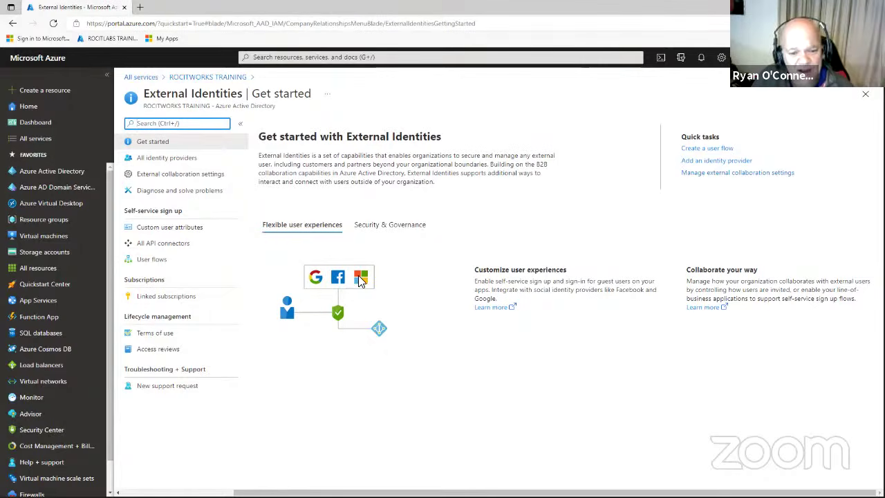
View External Identities' Security & Governance overview, then return to Azure Active Directory from favourites.
{"action": "left_click", "coordinate": [390, 228]}
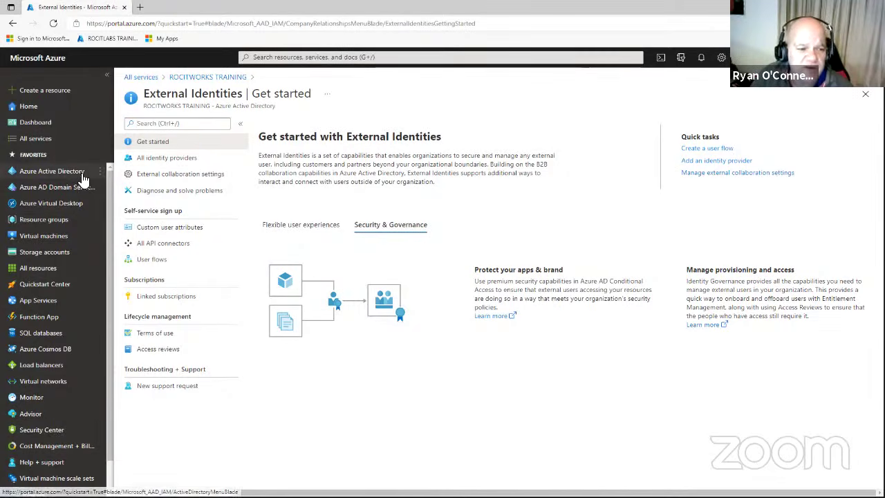
{"action": "mouse_move", "coordinate": [81, 178]}
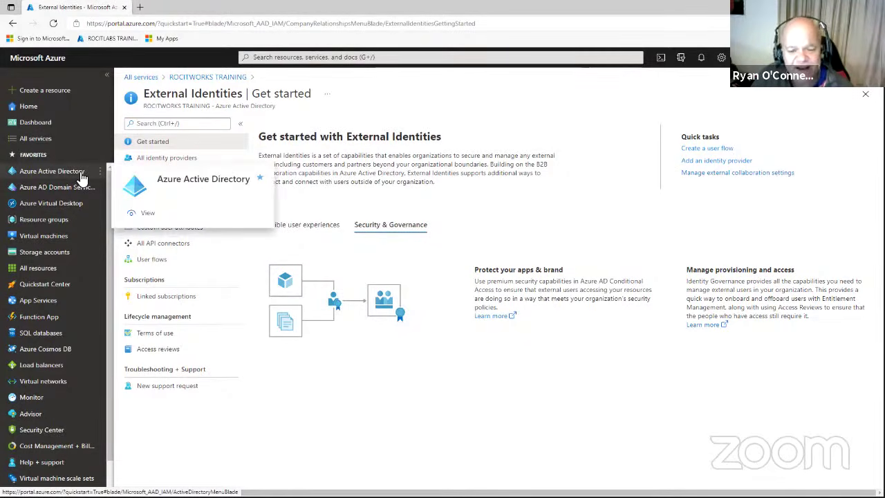
{"action": "left_click", "coordinate": [80, 172]}
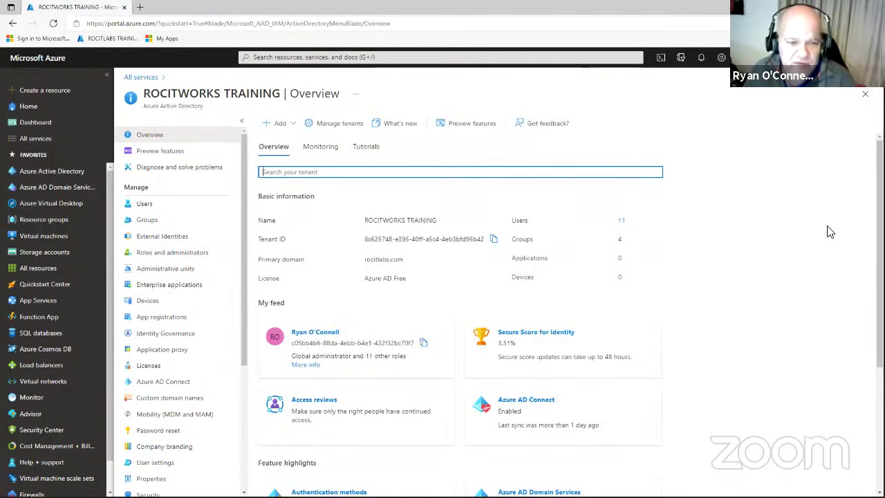
Open Users and show the Deleted users (Preview) list of 14 accounts.
{"action": "left_click", "coordinate": [142, 204]}
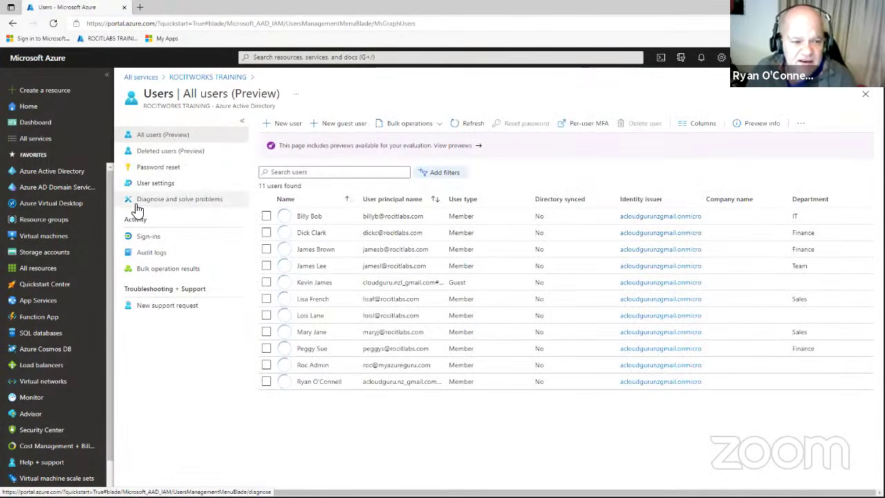
{"action": "left_click", "coordinate": [185, 155]}
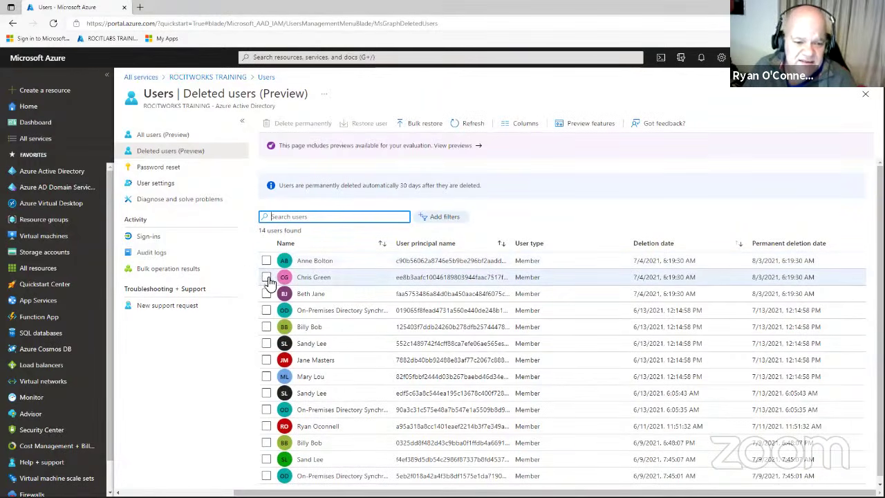
Permanently delete the first two deleted users, leaving 12, then open Bulk restore.
{"action": "left_click", "coordinate": [267, 277]}
{"action": "left_click", "coordinate": [267, 261]}
{"action": "left_click", "coordinate": [304, 126]}
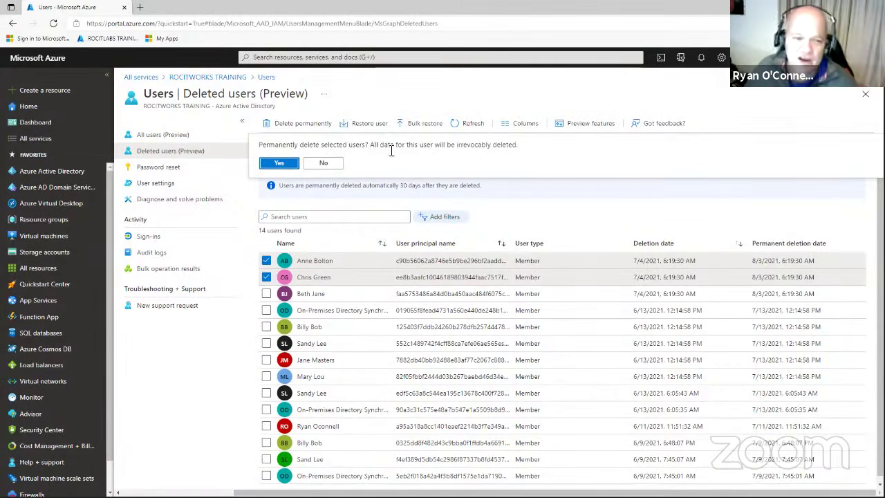
{"action": "left_click", "coordinate": [279, 164]}
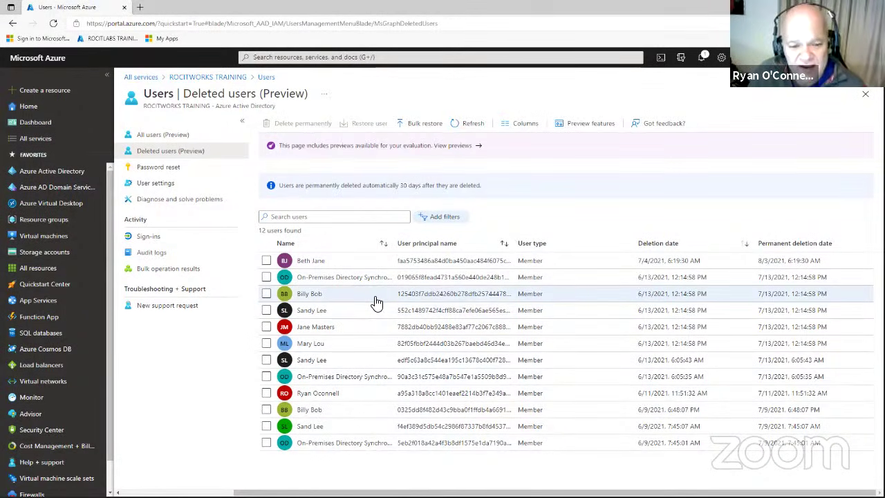
{"action": "left_click", "coordinate": [425, 124]}
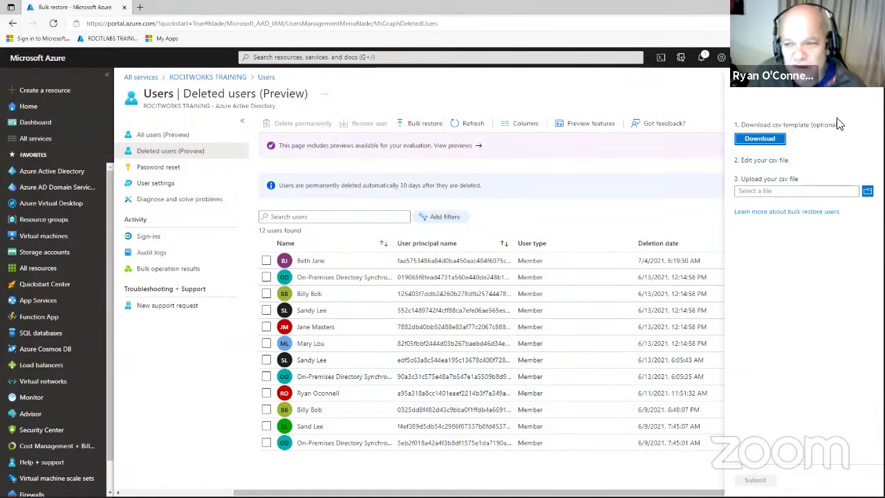
Dismiss the Bulk restore pane and highlight the 30-day automatic deletion note.
{"action": "key", "text": "Escape"}
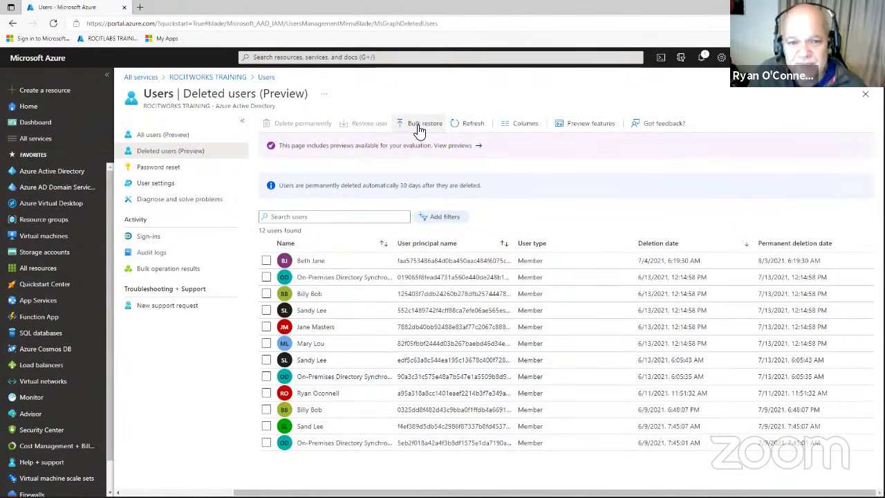
{"action": "left_click", "coordinate": [418, 129]}
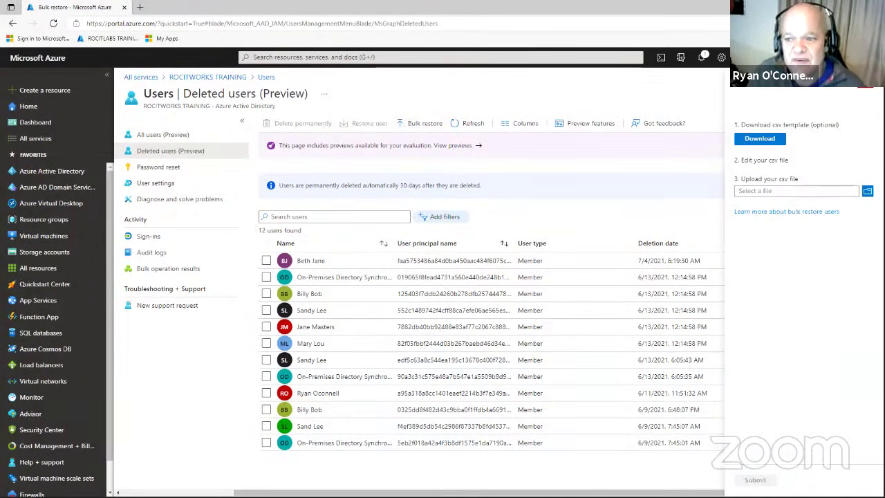
{"action": "key", "text": "Escape"}
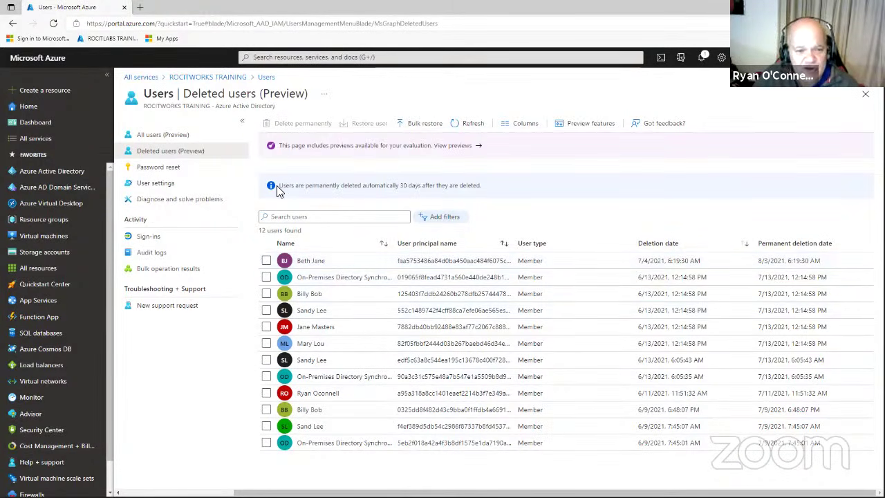
{"action": "left_click_drag", "start_coordinate": [276, 190], "coordinate": [470, 186]}
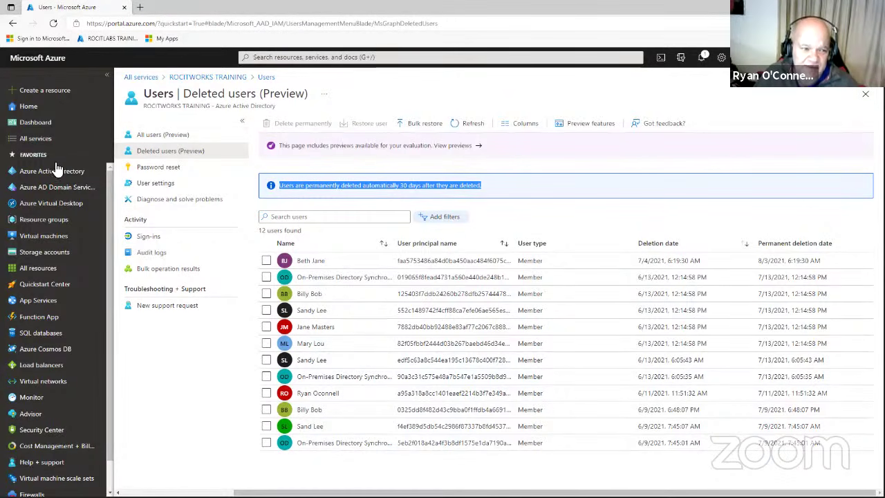
Return to the ROCITWORKS TRAINING overview and open Custom domain names.
{"action": "left_click", "coordinate": [217, 79]}
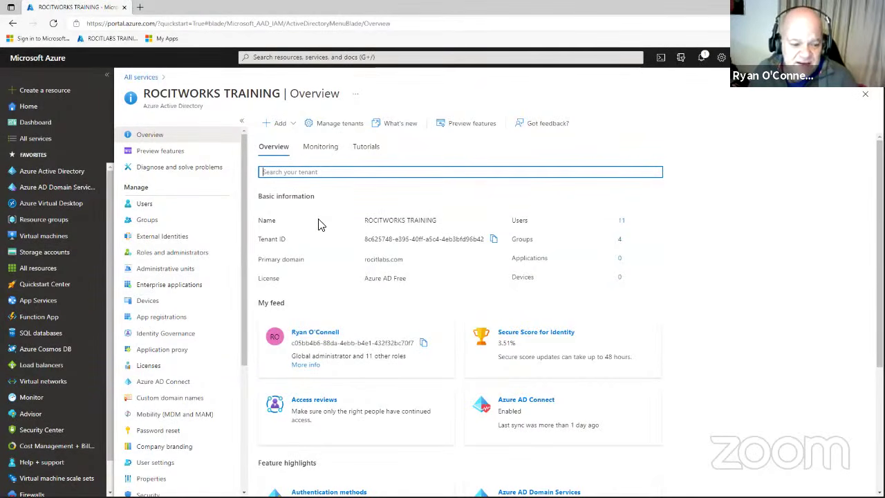
{"action": "left_click", "coordinate": [197, 398]}
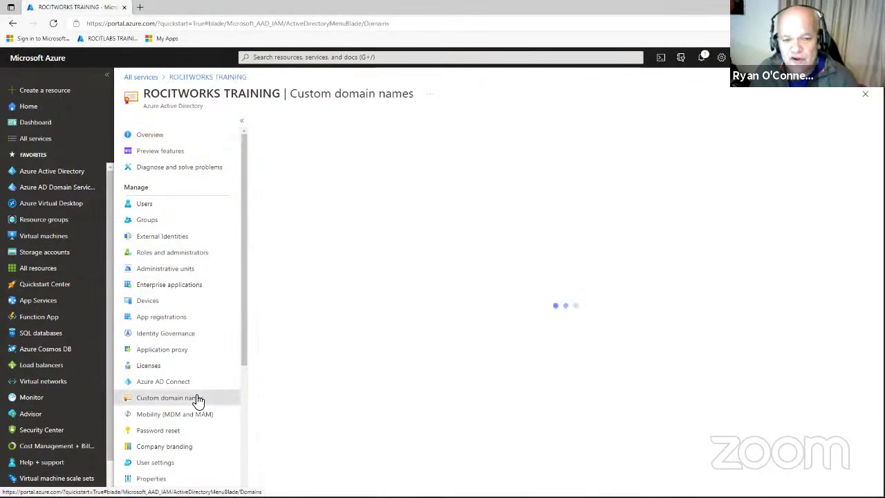
{"action": "left_click", "coordinate": [299, 126]}
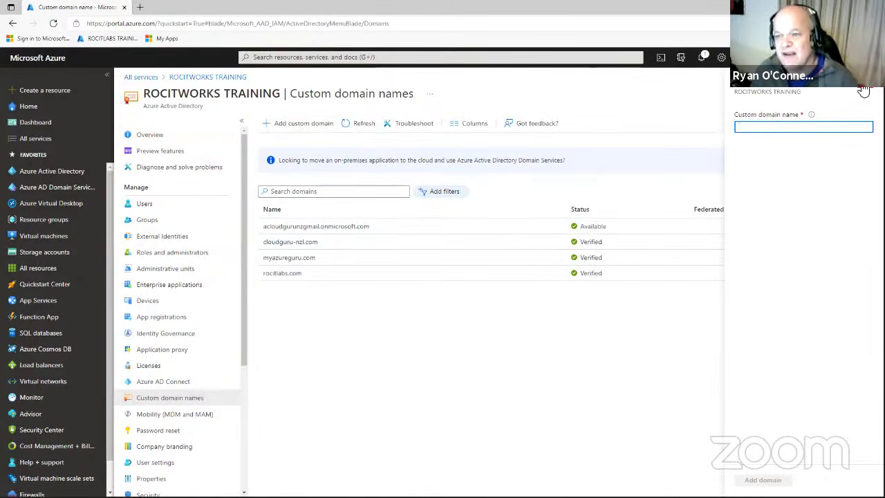
{"action": "left_click", "coordinate": [863, 93]}
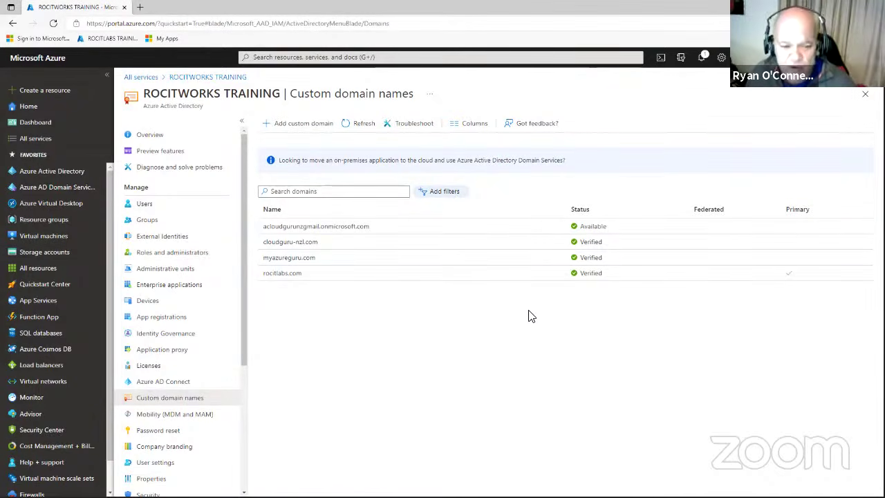
{"action": "left_click_drag", "start_coordinate": [240, 293], "coordinate": [259, 274]}
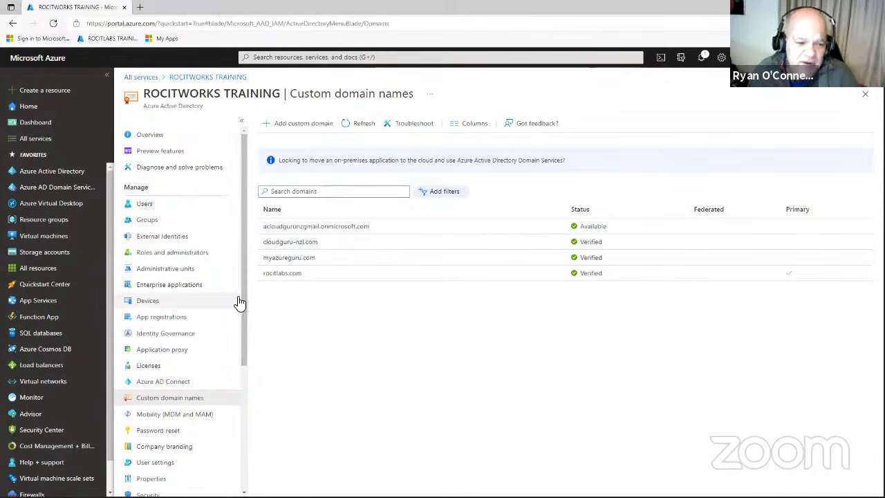
{"action": "left_click_drag", "start_coordinate": [244, 304], "coordinate": [256, 423]}
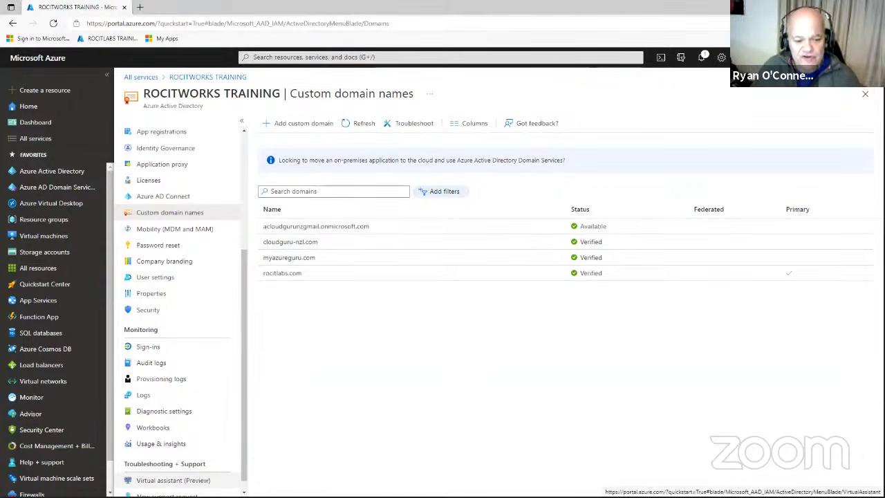
Open the Virtual assistant (Preview) and send it a password question.
{"action": "left_click", "coordinate": [198, 479]}
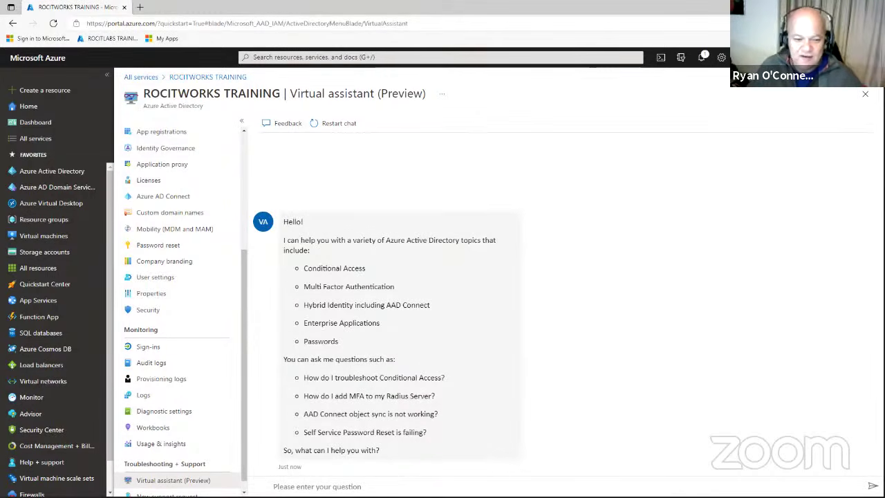
{"action": "type", "text": "pa"}
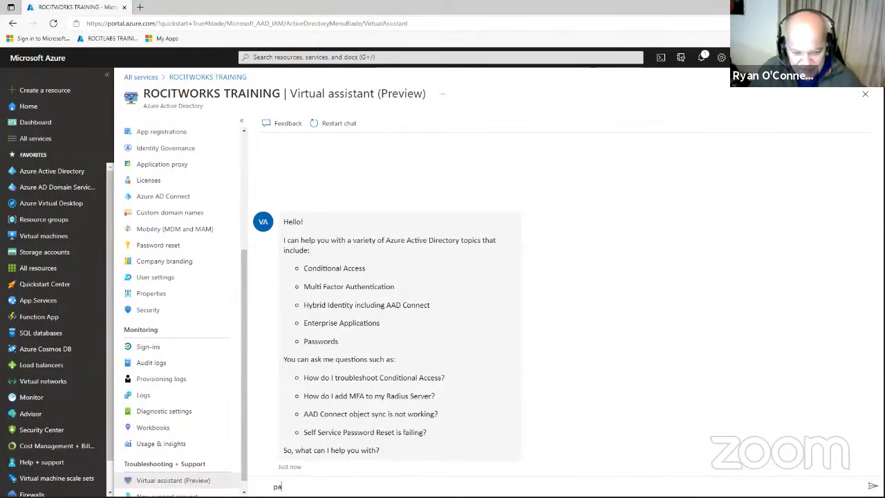
{"action": "type", "text": "ss"}
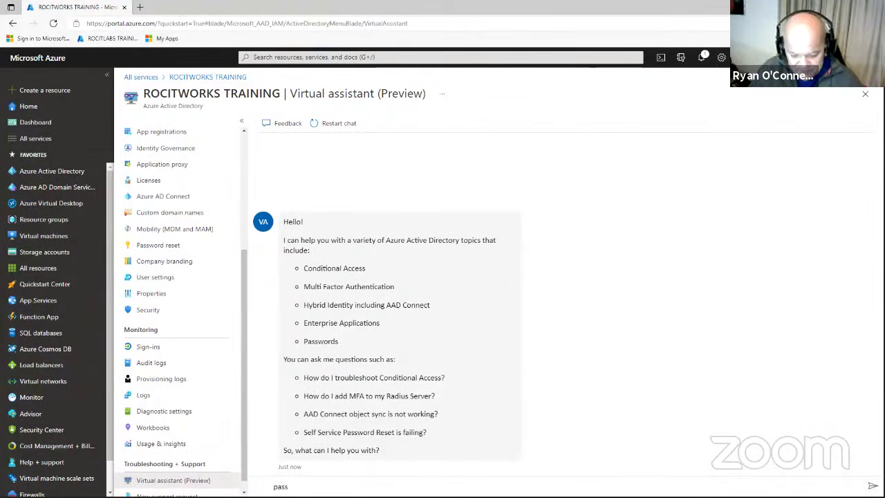
{"action": "type", "text": "oword"}
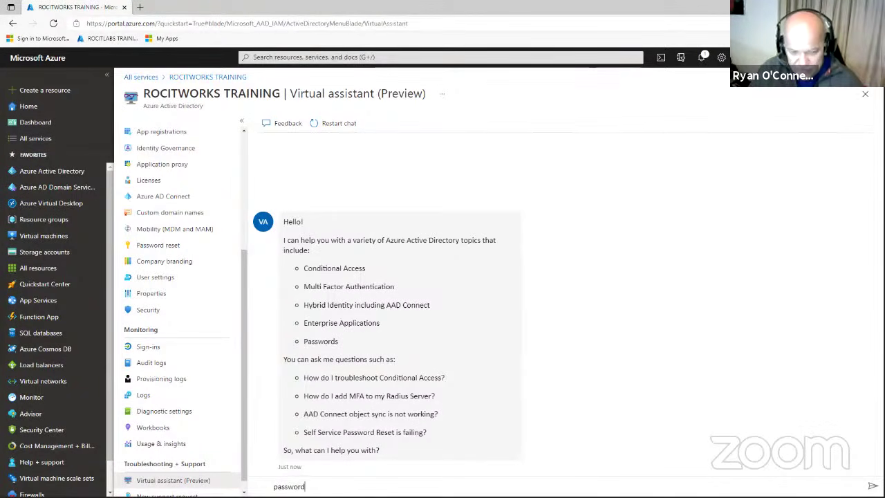
{"action": "key", "text": "Return"}
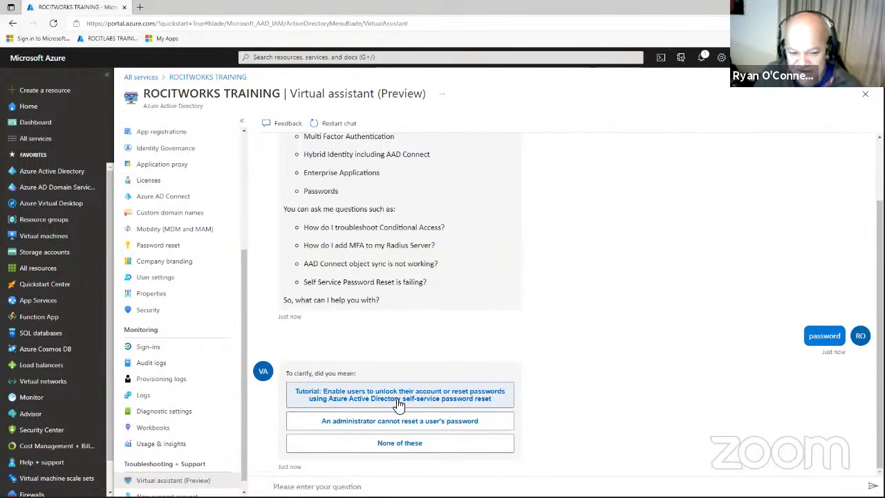
Choose 'An administrator cannot reset a user's password', select Other, and enter a user alias.
{"action": "left_click", "coordinate": [437, 425]}
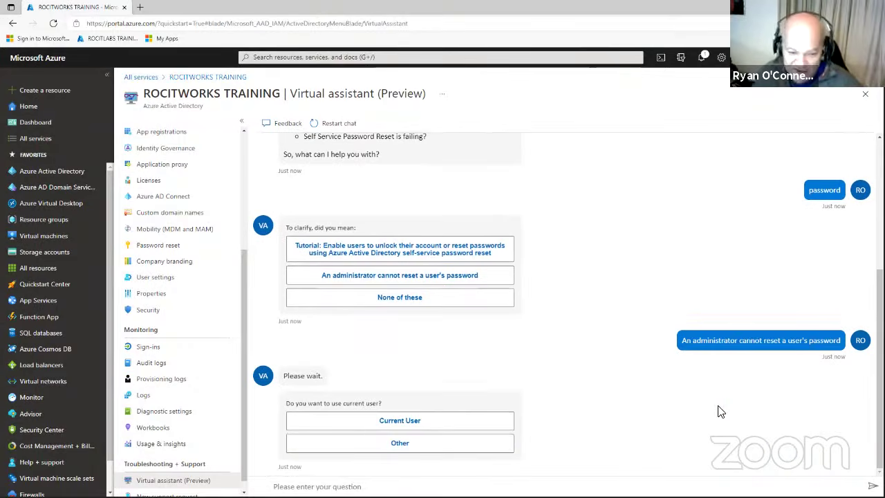
{"action": "left_click", "coordinate": [410, 444]}
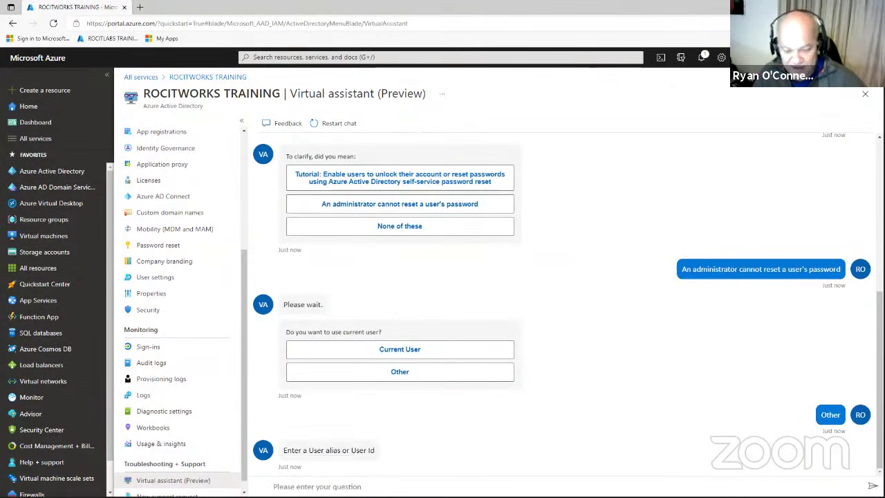
{"action": "type", "text": "bet"}
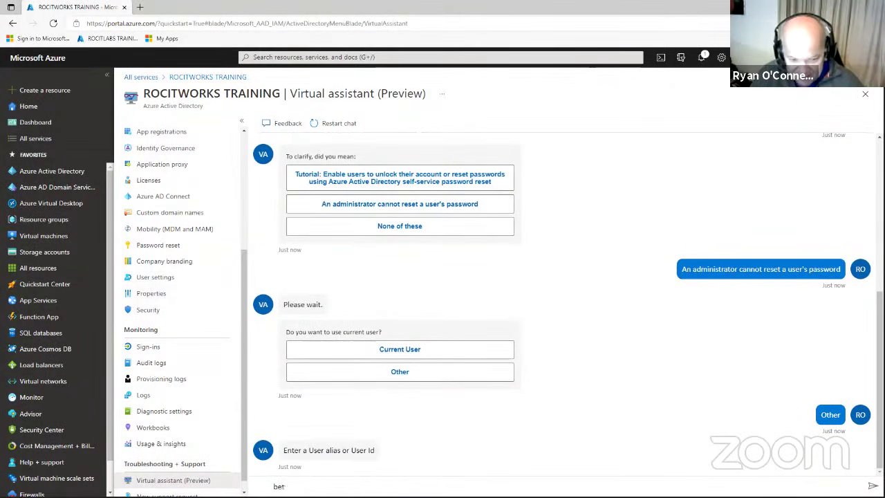
{"action": "type", "text": "h"}
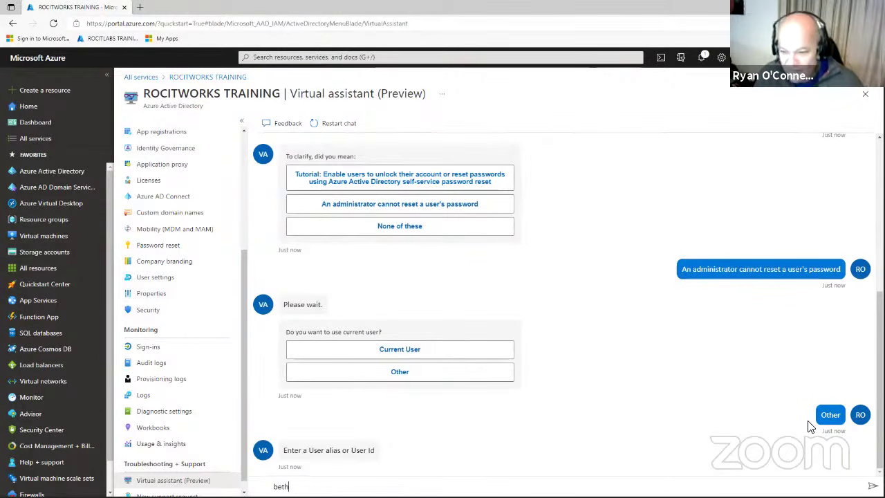
{"action": "key", "text": "Return"}
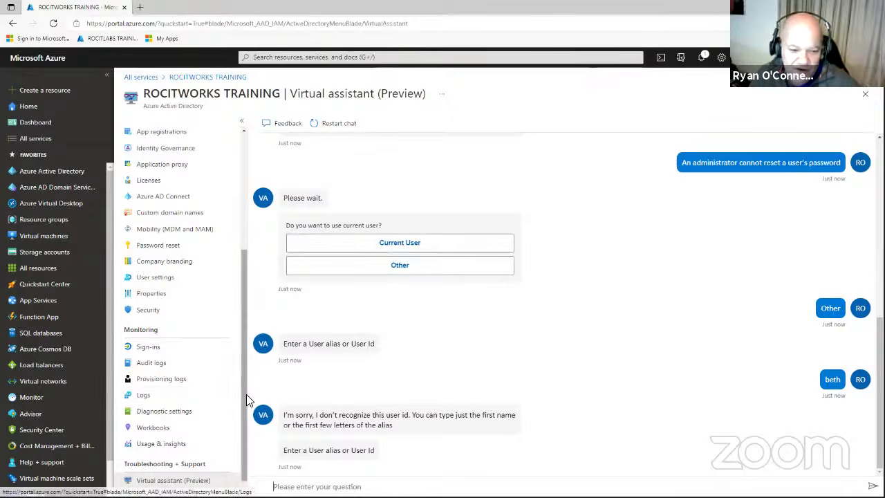
{"action": "left_click_drag", "start_coordinate": [246, 396], "coordinate": [246, 410]}
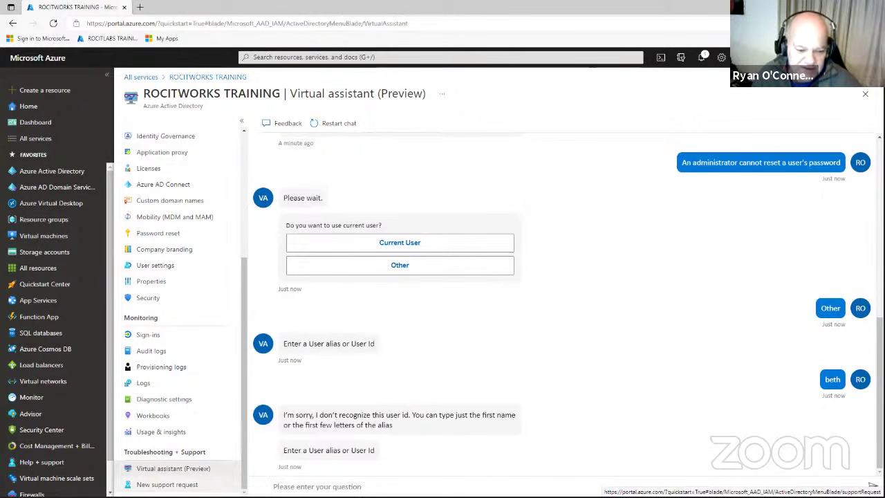
Create a Technical support request: Azure AD B2C, Troubleshooting Custom Policies, subtype Other issues.
{"action": "left_click", "coordinate": [173, 484]}
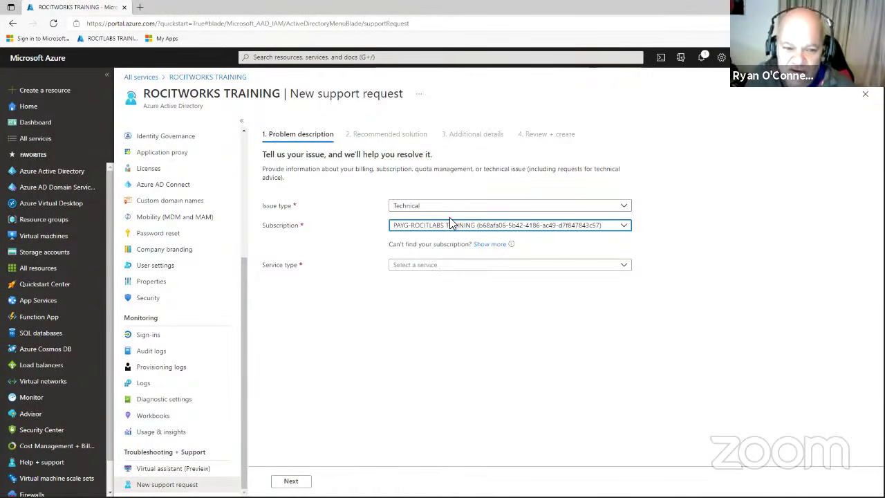
{"action": "left_click", "coordinate": [470, 207]}
{"action": "left_click", "coordinate": [471, 207]}
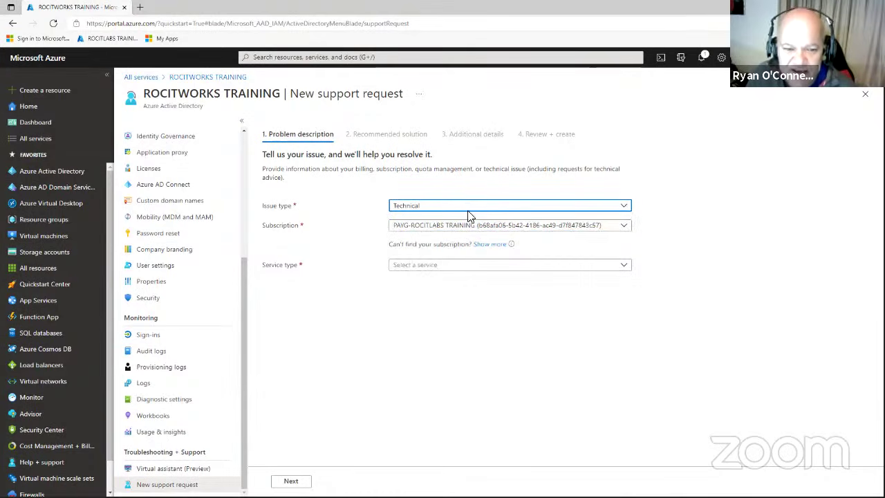
{"action": "left_click", "coordinate": [458, 266]}
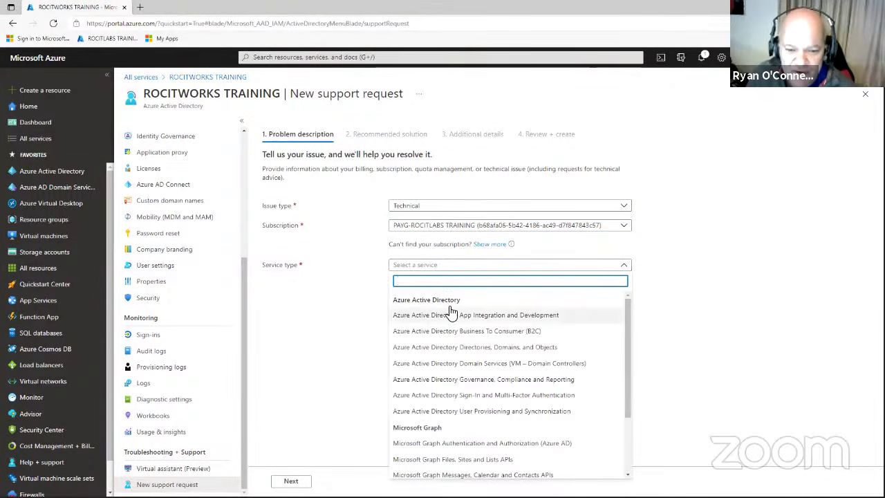
{"action": "left_click", "coordinate": [474, 332]}
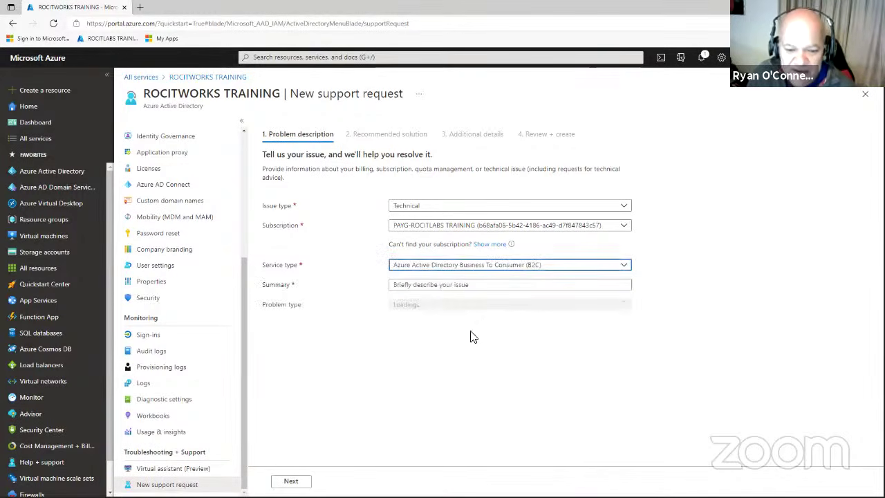
{"action": "left_click", "coordinate": [452, 308]}
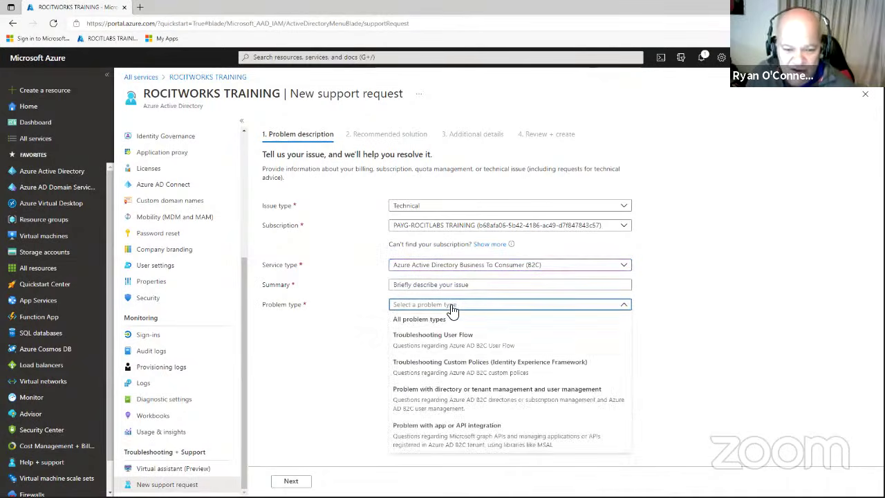
{"action": "left_click", "coordinate": [456, 369]}
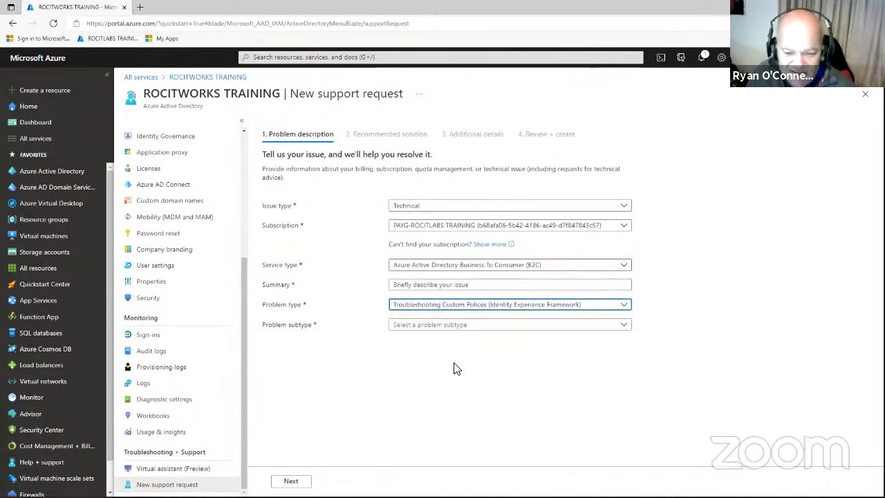
{"action": "left_click", "coordinate": [468, 330]}
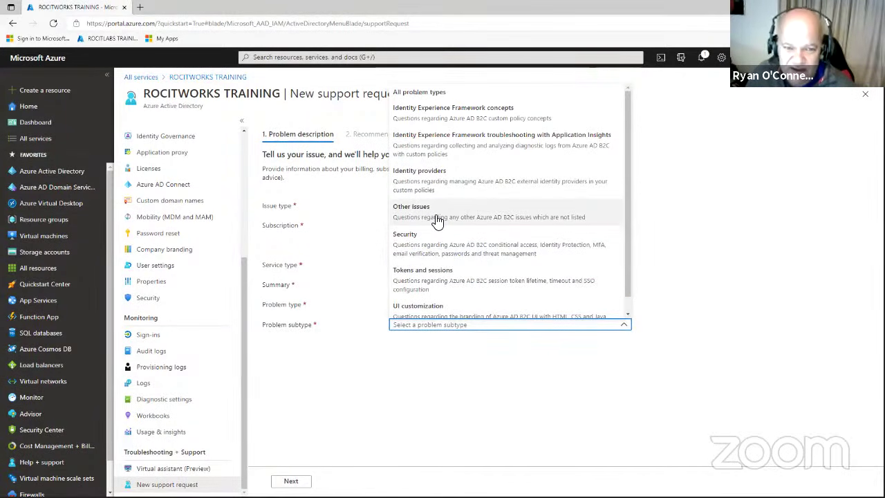
{"action": "left_click", "coordinate": [438, 218]}
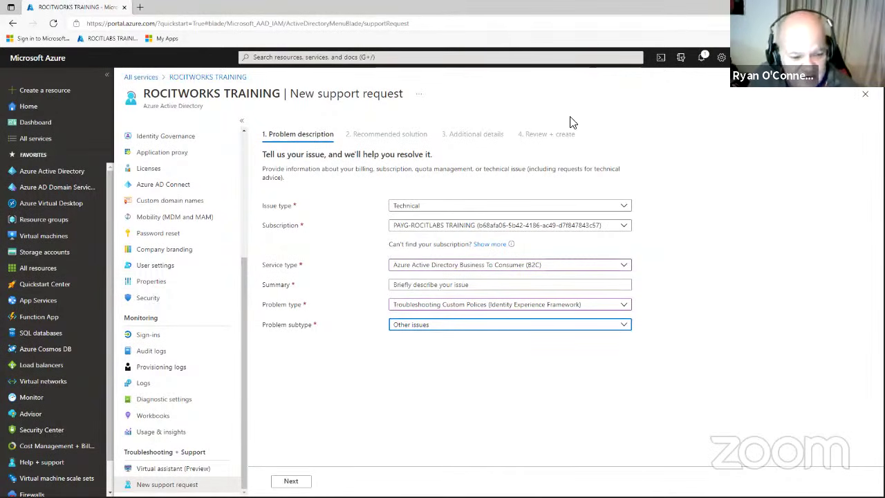
Discard the unsaved support request, go to Audit logs and open its export data settings.
{"action": "left_click", "coordinate": [163, 354]}
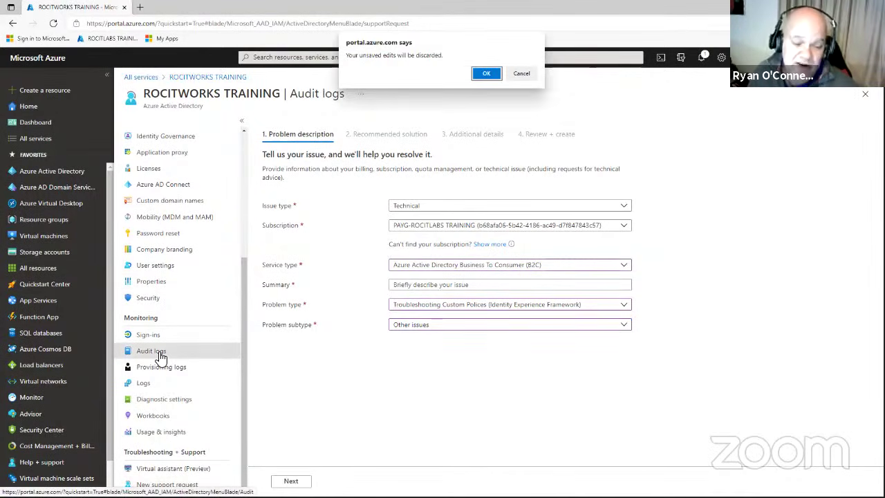
{"action": "left_click", "coordinate": [486, 74]}
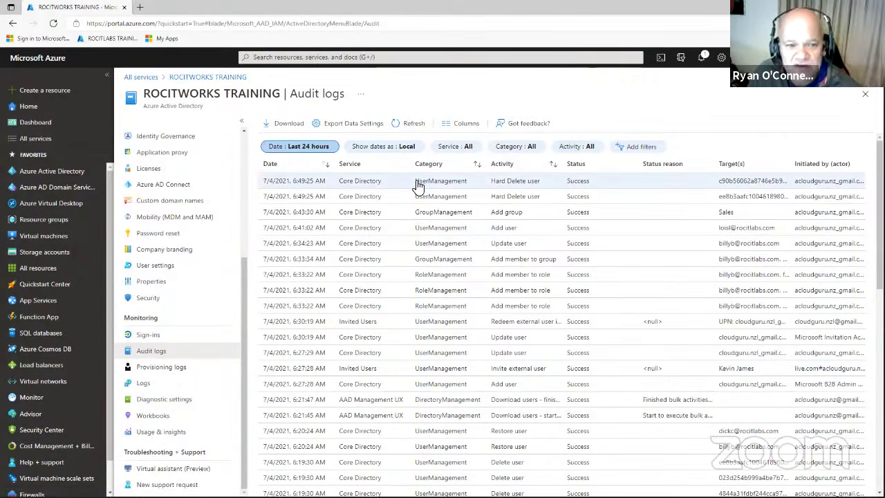
{"action": "left_click", "coordinate": [369, 126]}
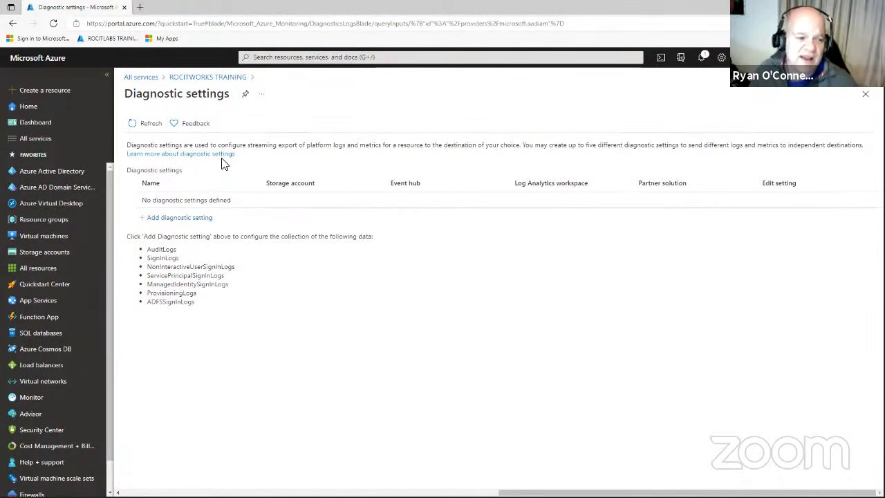
Leave Diagnostic settings and return to the ROCITWORKS TRAINING Azure Active Directory overview.
{"action": "left_click", "coordinate": [69, 174]}
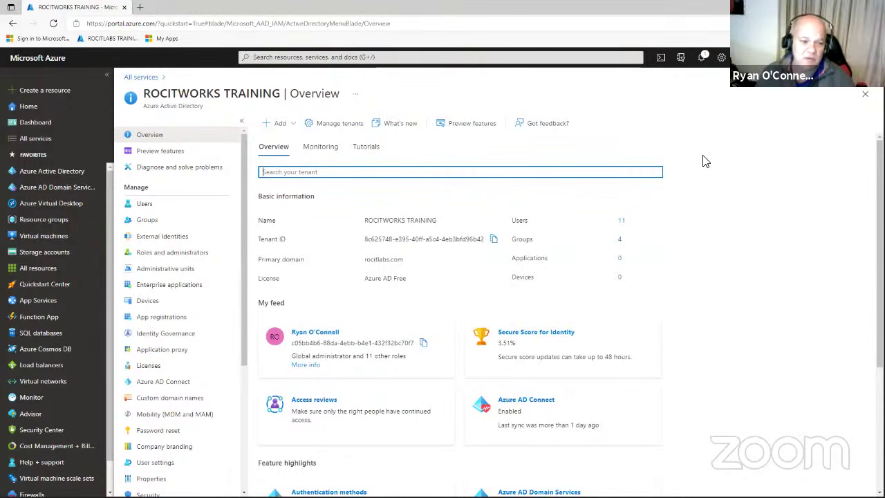
View the tenant's custom domain names, then open the All users list of 11 users.
{"action": "left_click", "coordinate": [177, 397]}
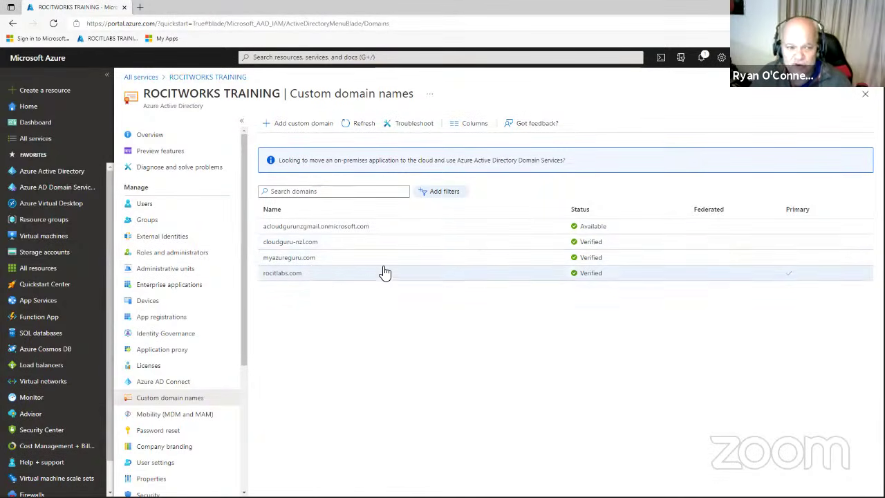
{"action": "left_click", "coordinate": [135, 207]}
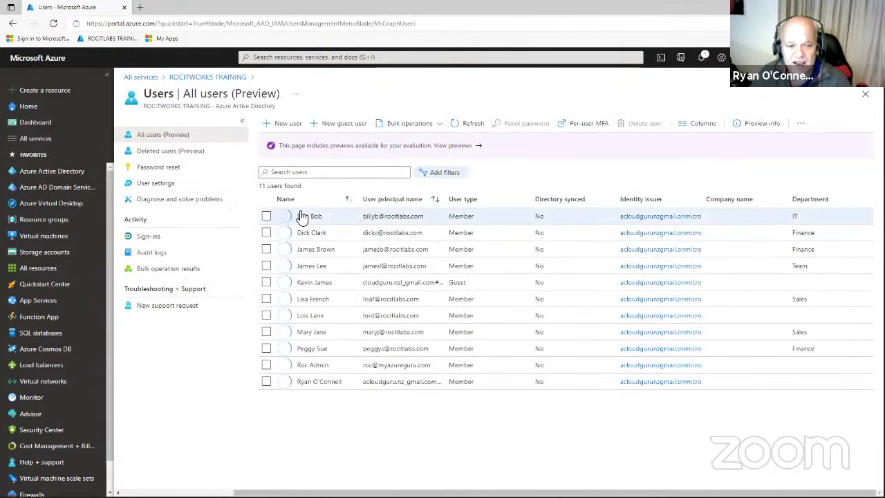
Start a new user, entering a user name under the cloudguru-nzl.com domain.
{"action": "left_click", "coordinate": [281, 125]}
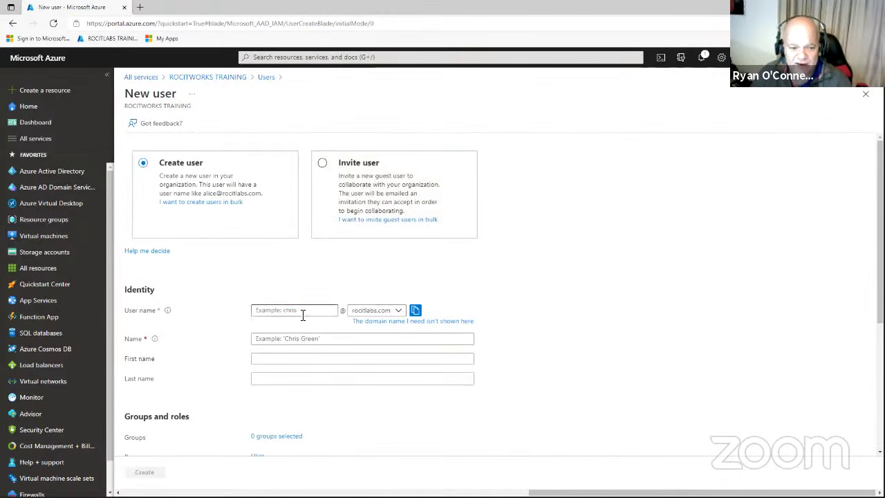
{"action": "left_click", "coordinate": [301, 313]}
{"action": "type", "text": "ryan"}
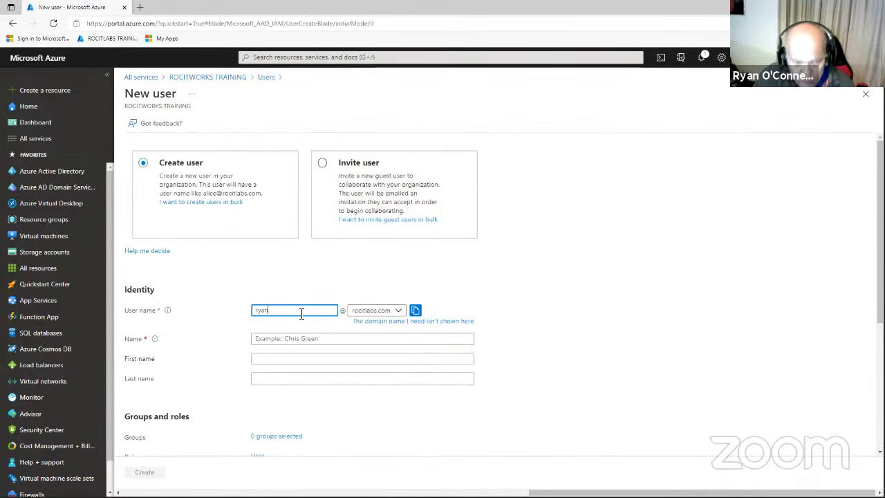
{"action": "left_click", "coordinate": [404, 312]}
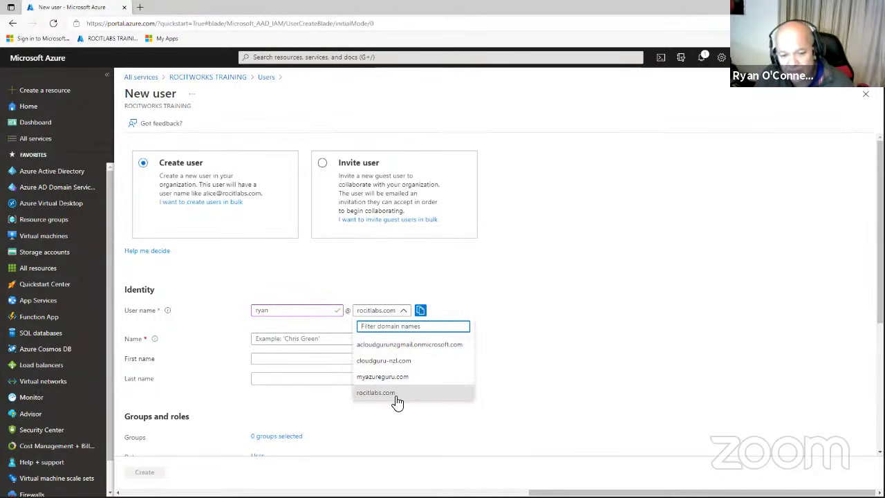
{"action": "left_click", "coordinate": [400, 361]}
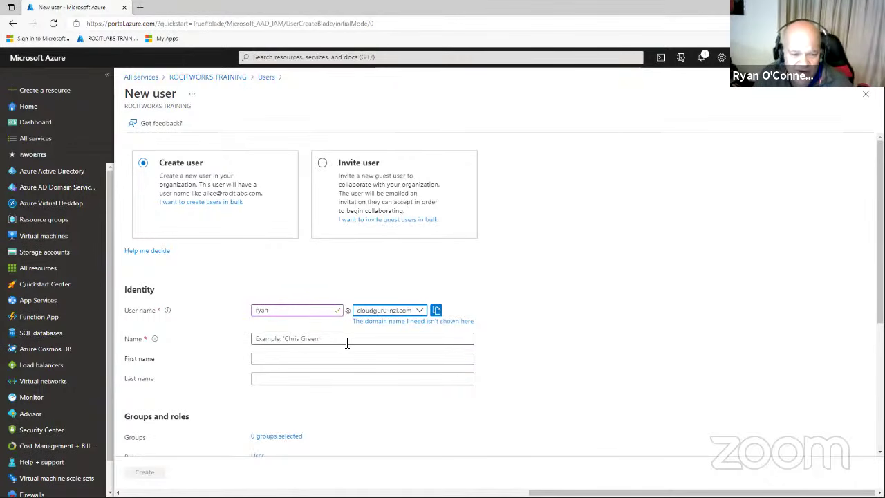
{"action": "scroll", "coordinate": [483, 408], "scroll_direction": "down", "scroll_amount": 3}
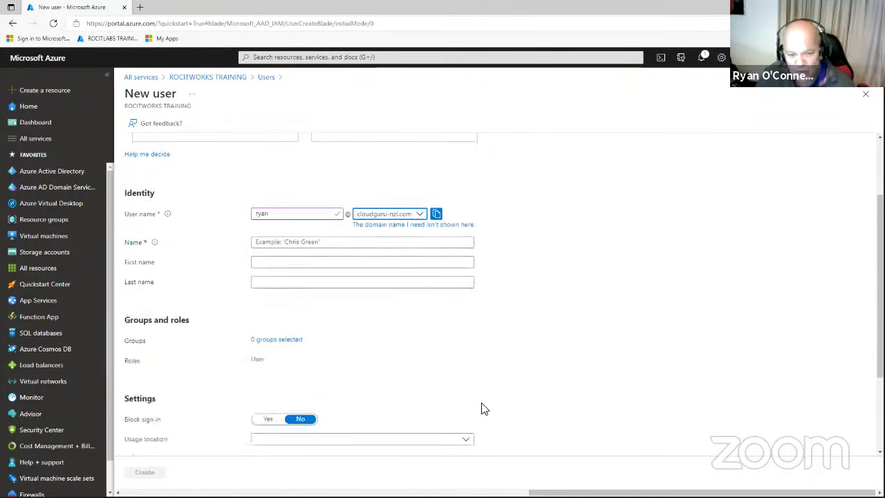
{"action": "scroll", "coordinate": [480, 405], "scroll_direction": "up", "scroll_amount": 3}
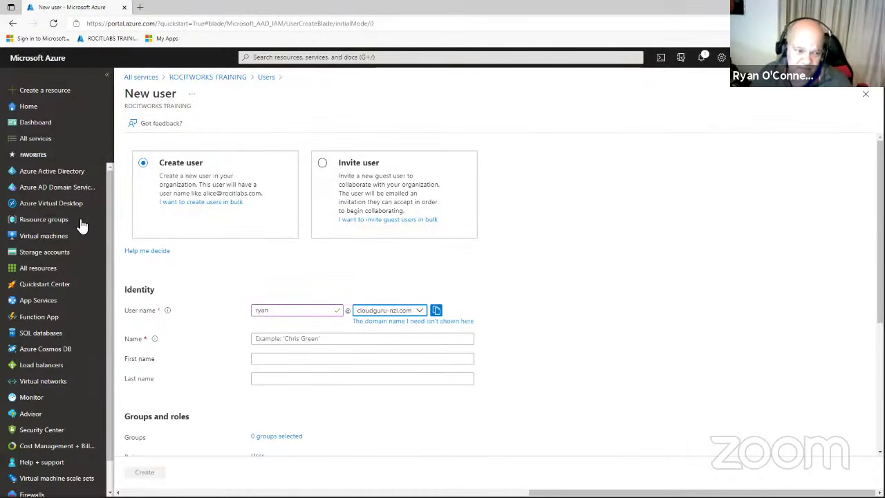
{"action": "mouse_move", "coordinate": [74, 226]}
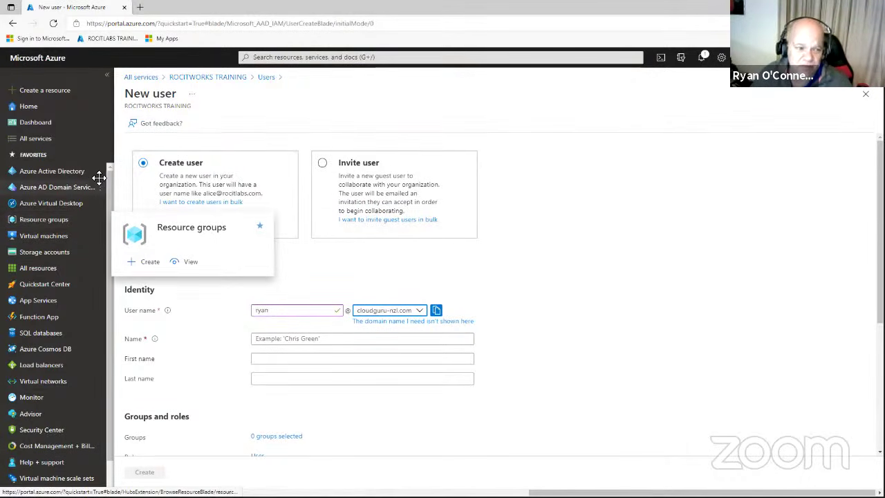
{"action": "mouse_move", "coordinate": [69, 185]}
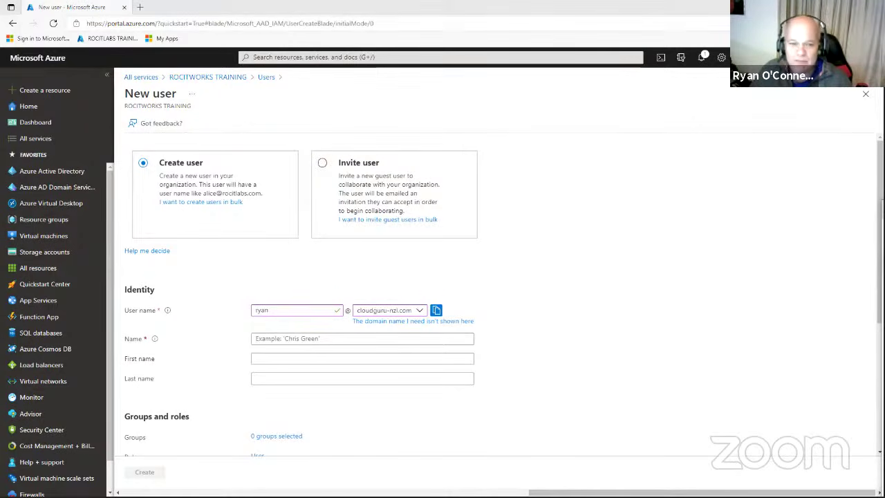
Switch to Gmail, view the 'Verify your email address' message and return to the inbox.
{"action": "key", "text": "alt+Tab"}
{"action": "left_click", "coordinate": [102, 69]}
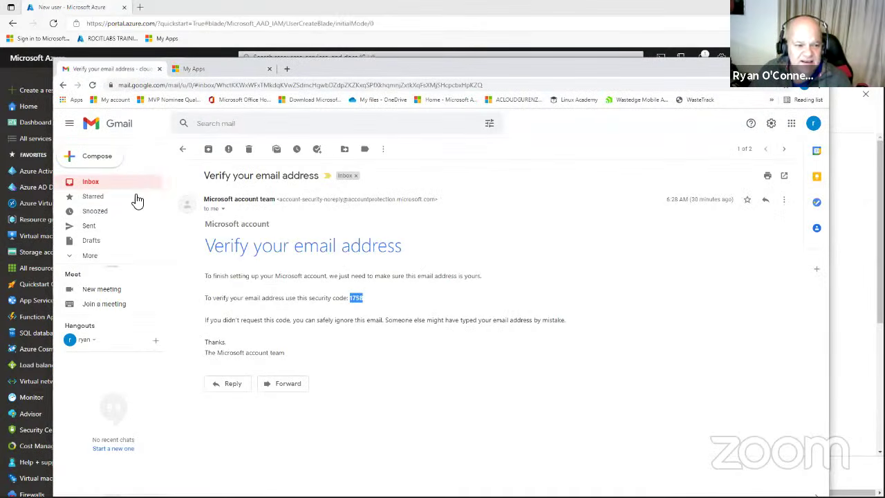
{"action": "left_click", "coordinate": [183, 149]}
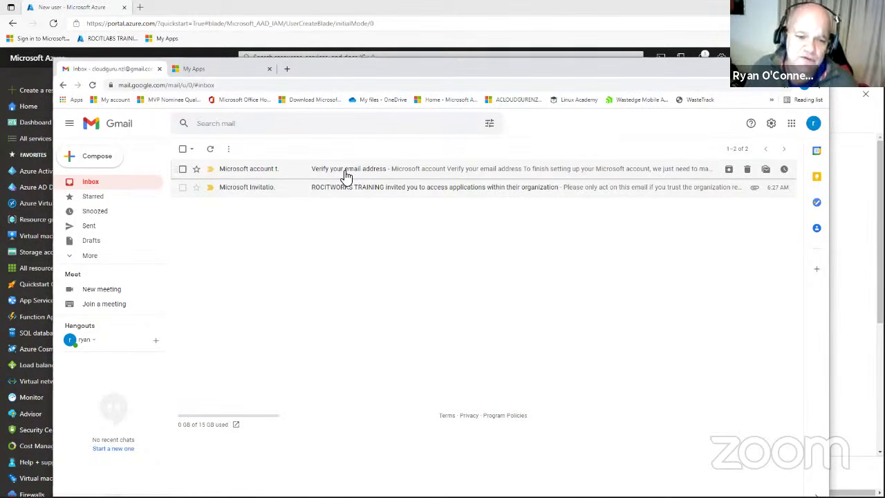
Reopen the Microsoft verification email, select its security code and the accountprotection sender, then return to the inbox.
{"action": "left_click", "coordinate": [346, 172]}
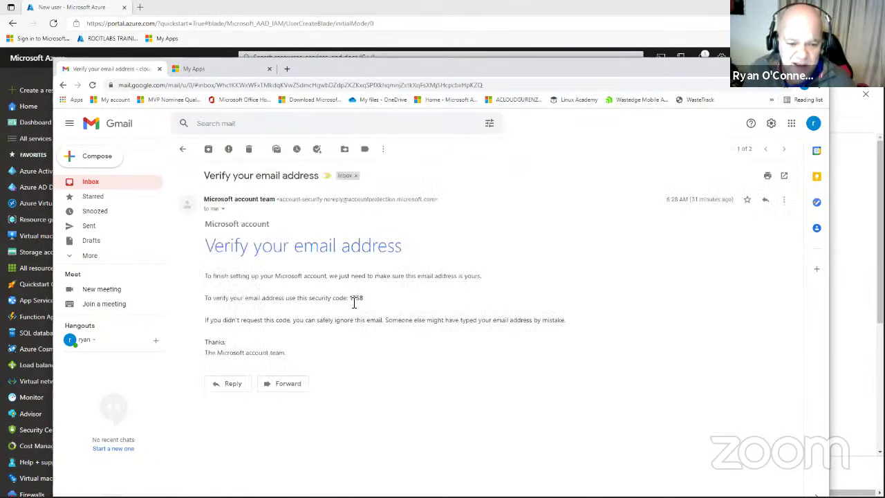
{"action": "double_click", "coordinate": [354, 298]}
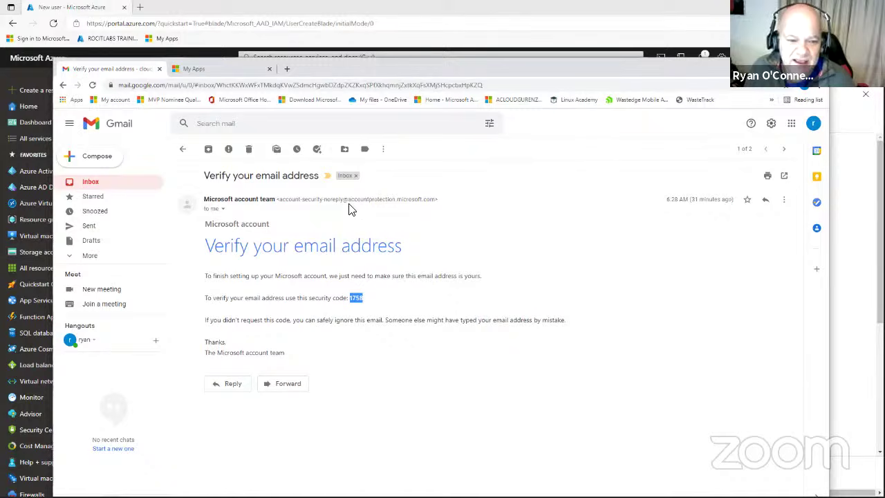
{"action": "left_click_drag", "start_coordinate": [349, 199], "coordinate": [396, 200]}
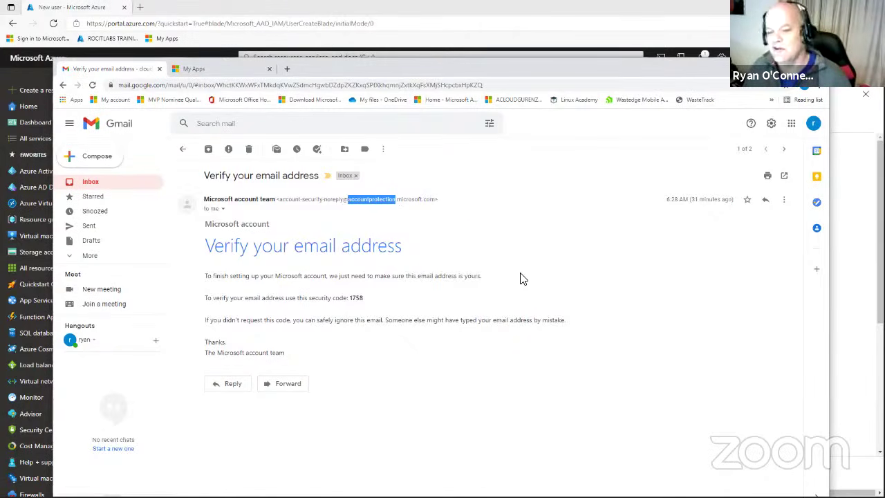
{"action": "left_click", "coordinate": [413, 217]}
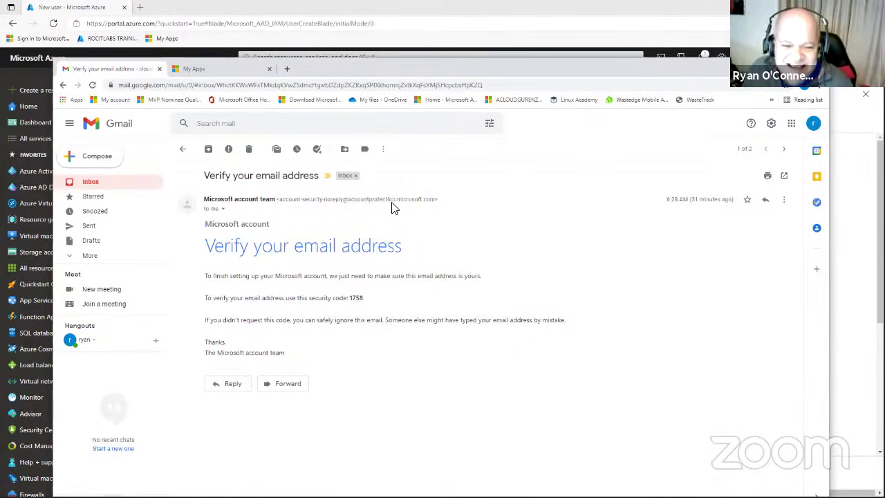
{"action": "left_click_drag", "start_coordinate": [395, 201], "coordinate": [348, 200]}
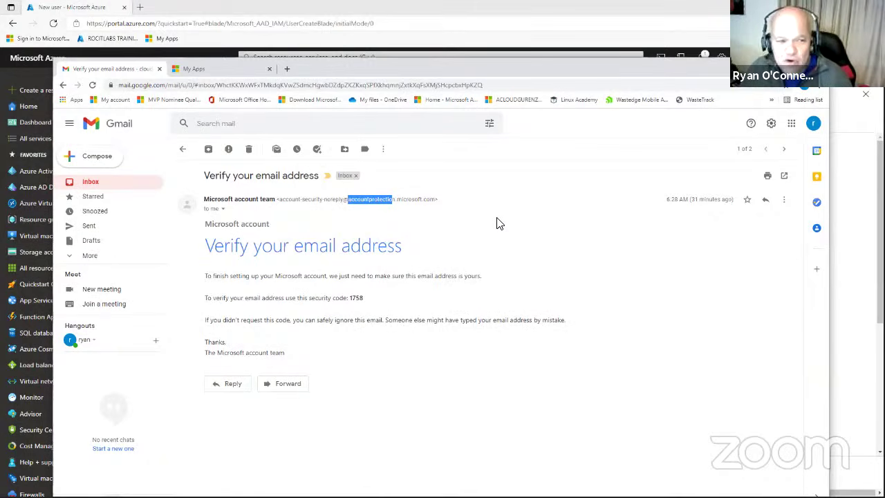
{"action": "left_click", "coordinate": [182, 149]}
Read through the ROCITWORKS TRAINING invitation email, then switch to the My Apps page.
{"action": "left_click", "coordinate": [279, 190]}
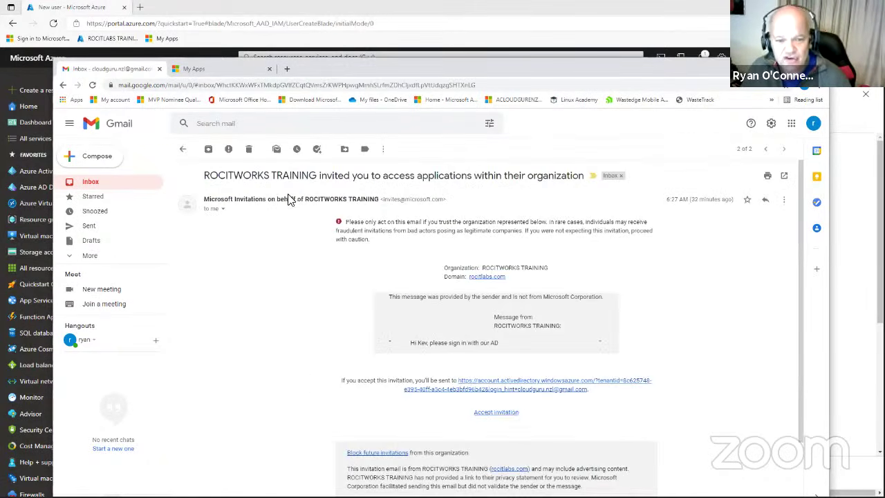
{"action": "scroll", "coordinate": [604, 261], "scroll_direction": "down", "scroll_amount": 2}
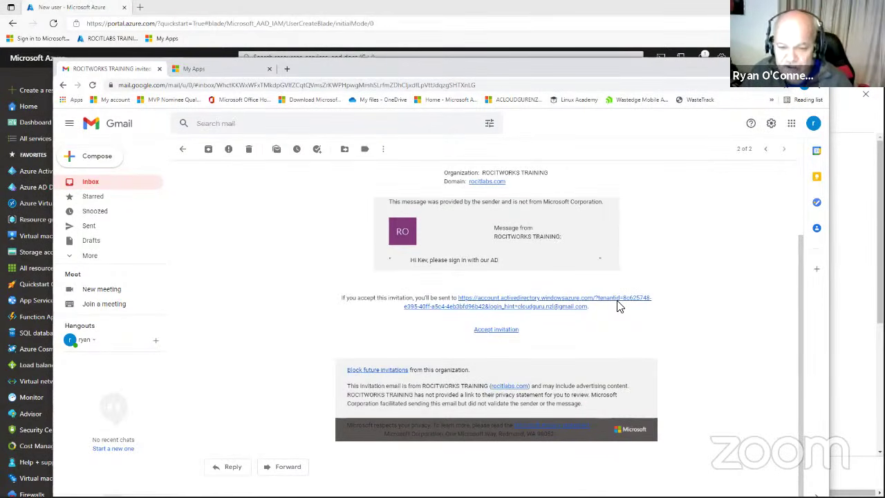
{"action": "left_click", "coordinate": [209, 74]}
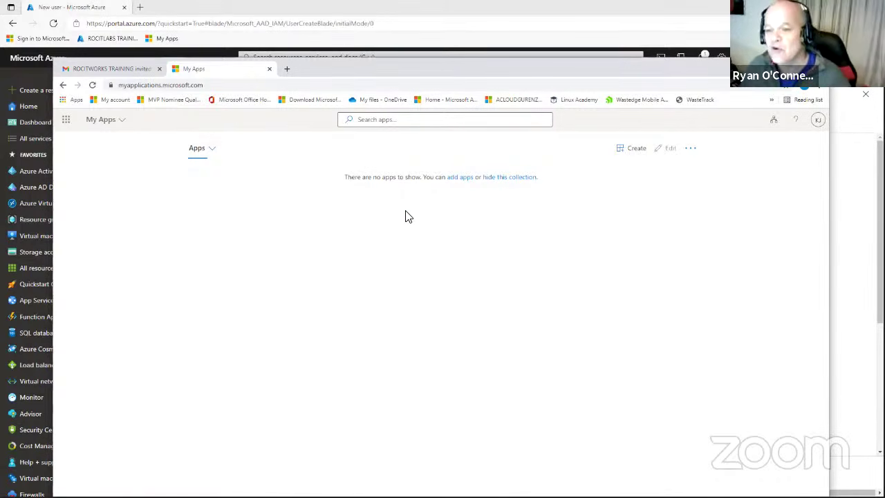
Switch My Apps into the ROCITWORKS TRAINING organization and go back to the Azure portal window.
{"action": "left_click", "coordinate": [772, 125]}
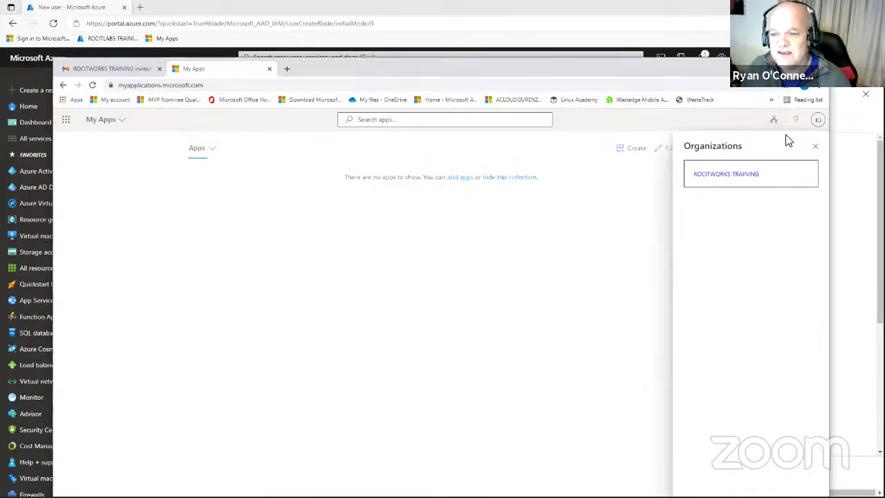
{"action": "left_click", "coordinate": [738, 178]}
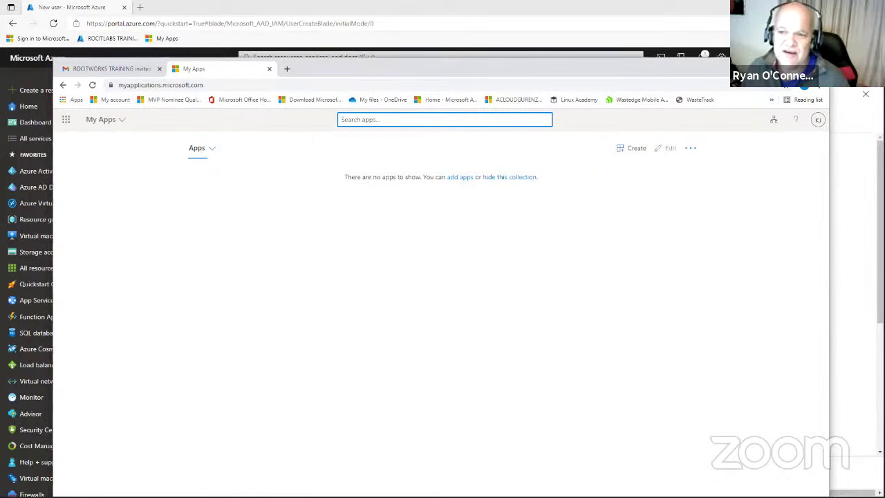
{"action": "key", "text": "alt+Tab"}
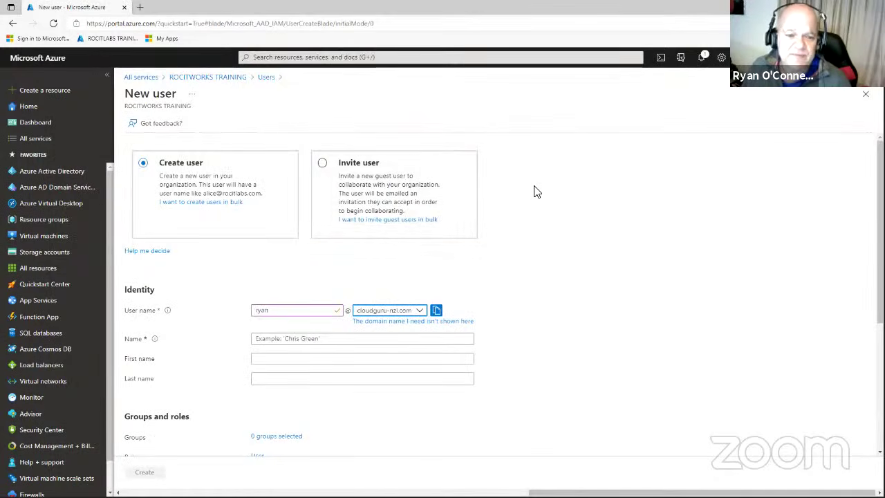
Scroll through the New user form, then abandon it for the ROCITWORKS TRAINING directory overview.
{"action": "scroll", "coordinate": [535, 194], "scroll_direction": "down", "scroll_amount": 3}
{"action": "scroll", "coordinate": [531, 195], "scroll_direction": "down", "scroll_amount": 1}
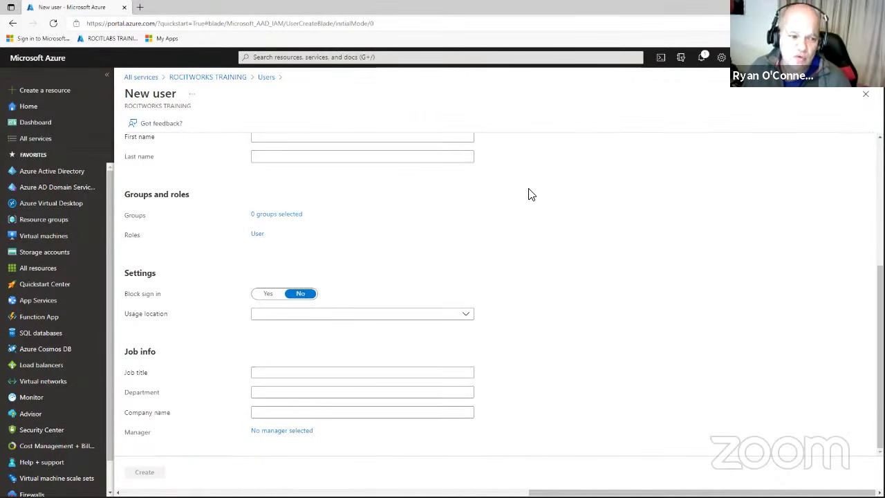
{"action": "left_click", "coordinate": [77, 171]}
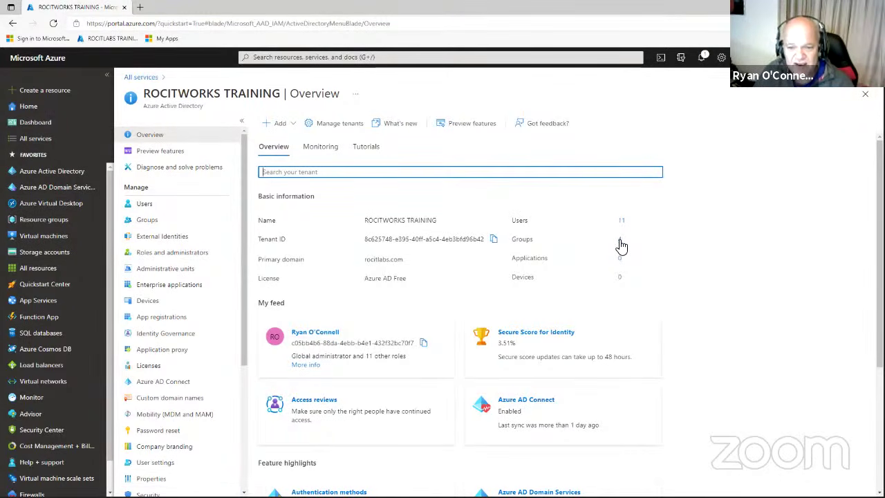
Open the list of the tenant's four groups, then its Expiration settings.
{"action": "left_click", "coordinate": [621, 243]}
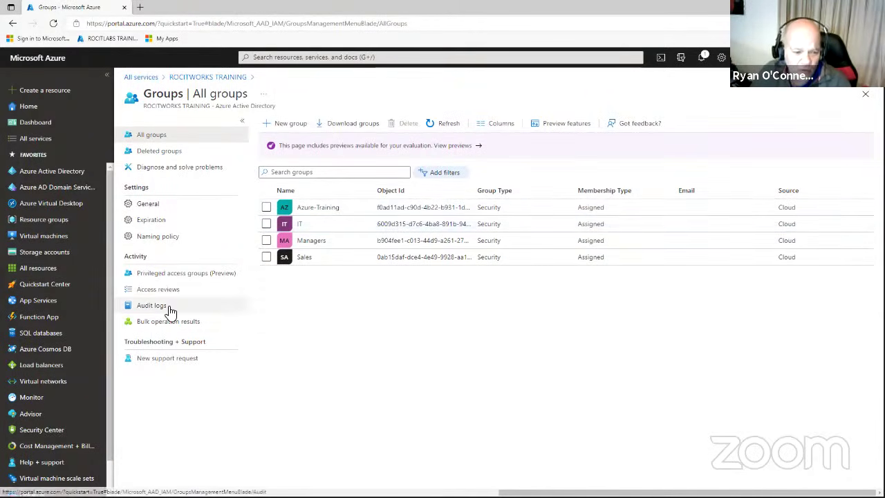
{"action": "left_click", "coordinate": [158, 222]}
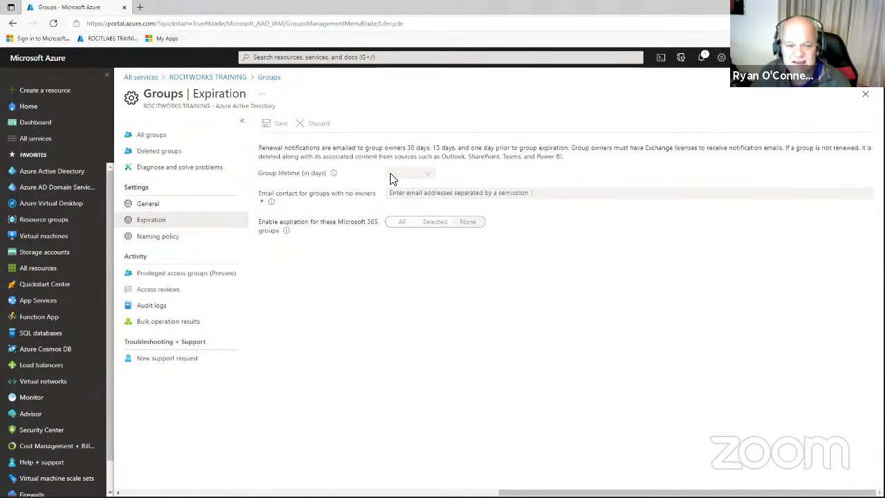
Check the Naming policy's blocked-words .csv upload option, then return to the directory overview.
{"action": "left_click", "coordinate": [161, 237]}
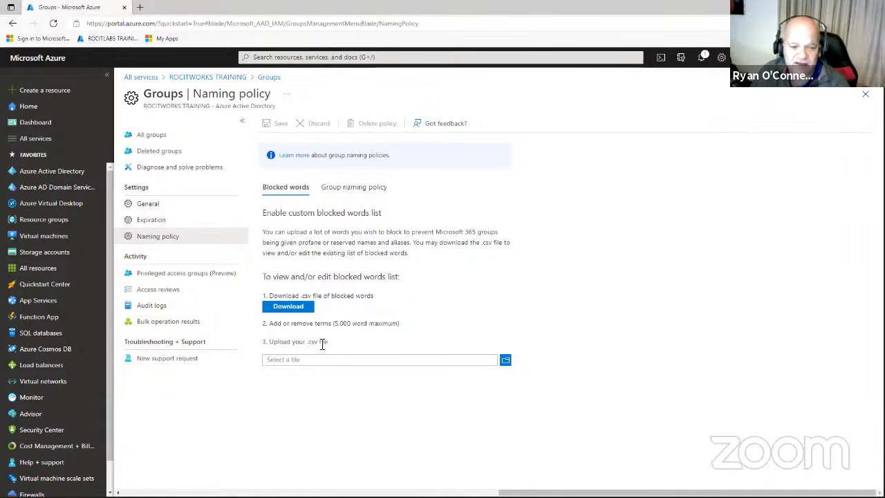
{"action": "left_click_drag", "start_coordinate": [321, 344], "coordinate": [308, 346]}
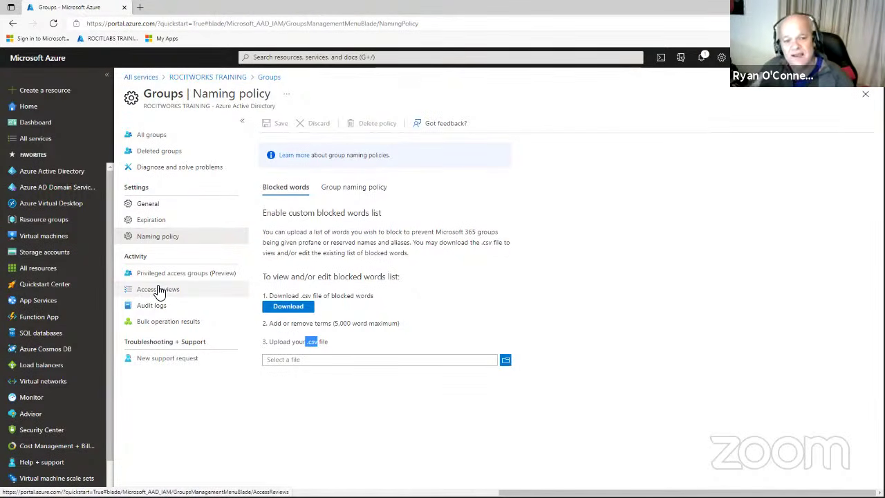
{"action": "left_click", "coordinate": [69, 178]}
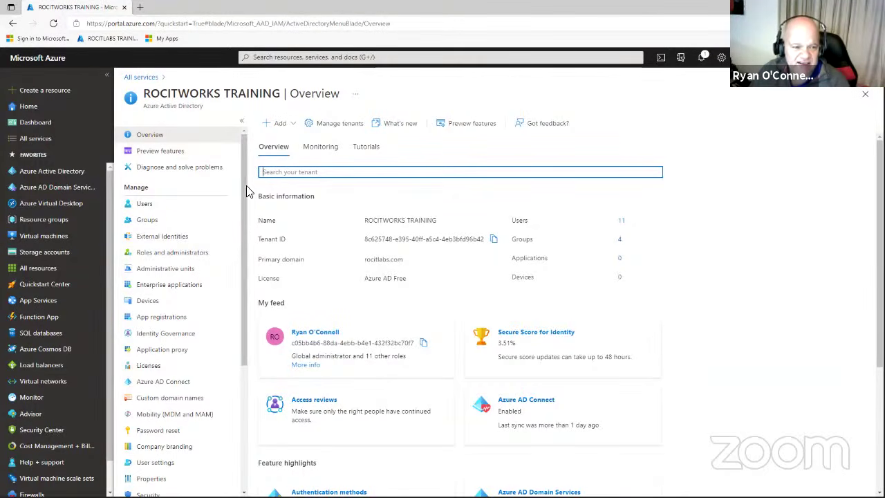
Open the All users (Preview) list from the ROCITWORKS TRAINING directory's Manage menu.
{"action": "left_click_drag", "start_coordinate": [242, 190], "coordinate": [253, 328]}
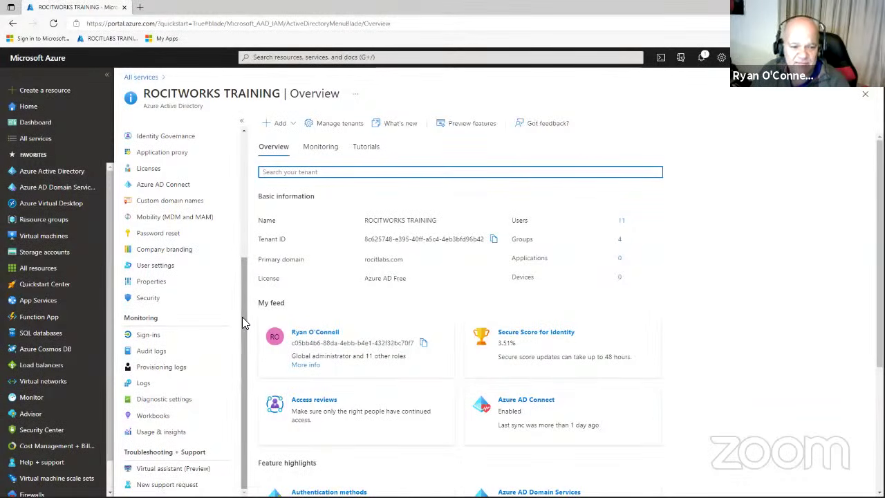
{"action": "left_click_drag", "start_coordinate": [244, 315], "coordinate": [239, 204]}
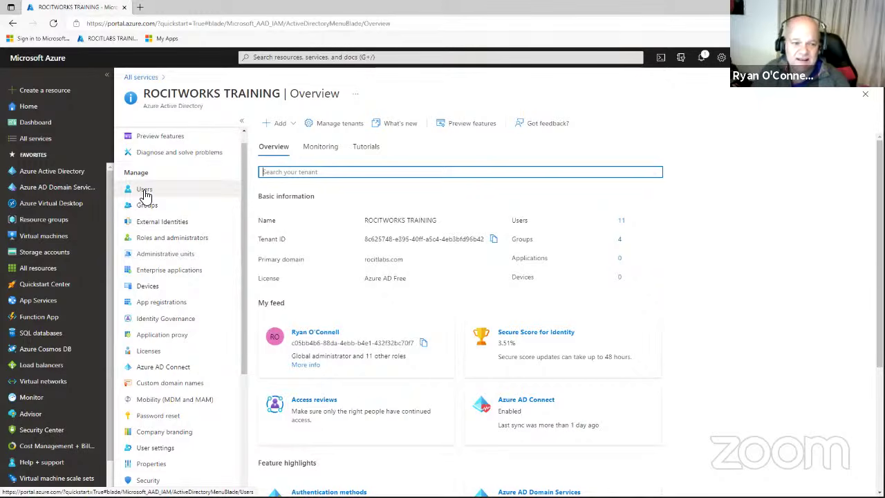
{"action": "left_click", "coordinate": [144, 194]}
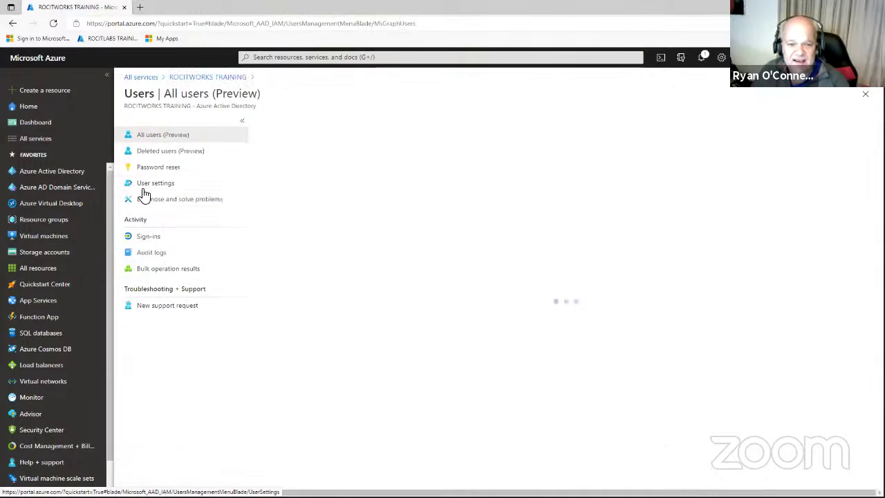